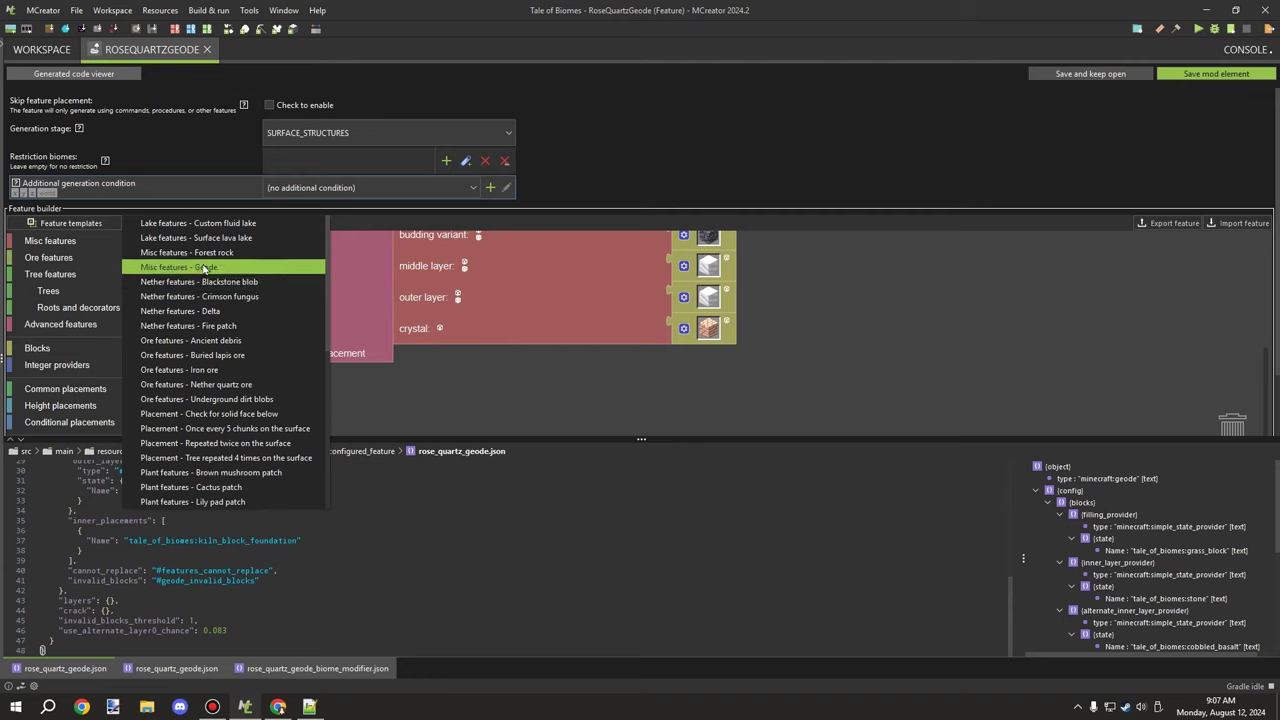
# - Load the "Misc features - Geode" template into the RoseQuartzGeode feature builder
pyautogui.click(198, 268)
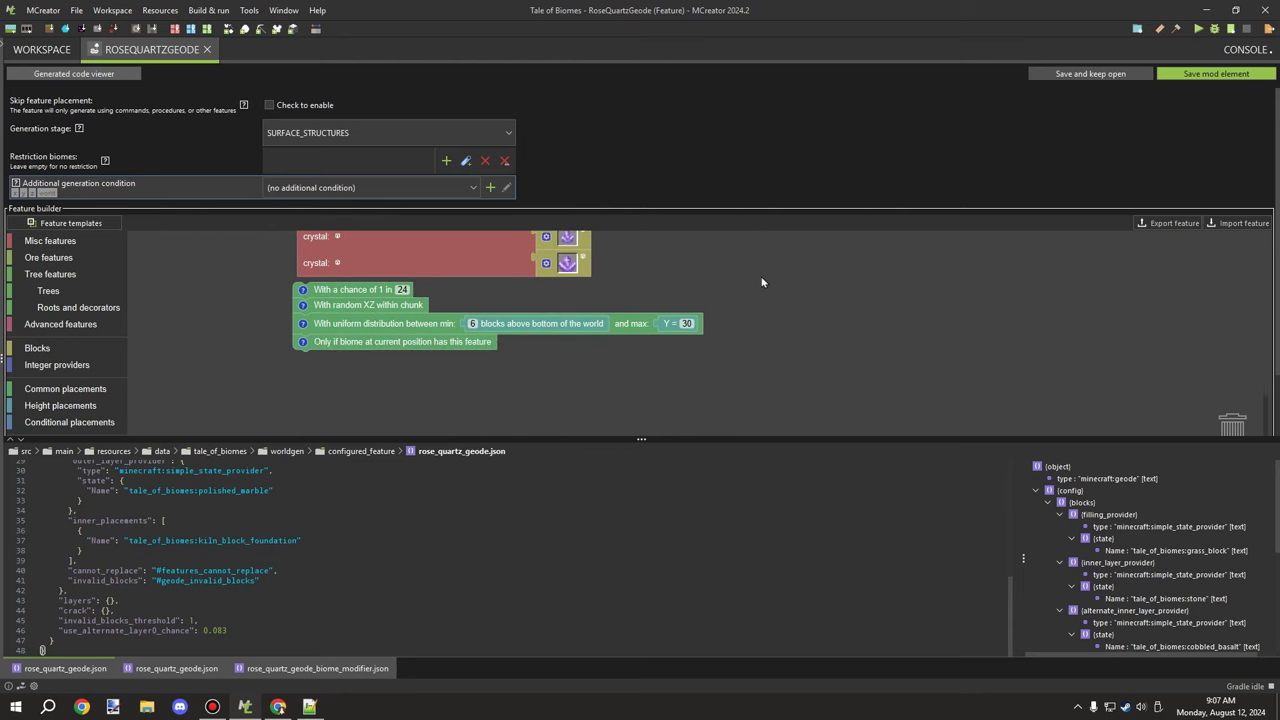
pyautogui.moveTo(808, 288); pyautogui.dragTo(813, 399)
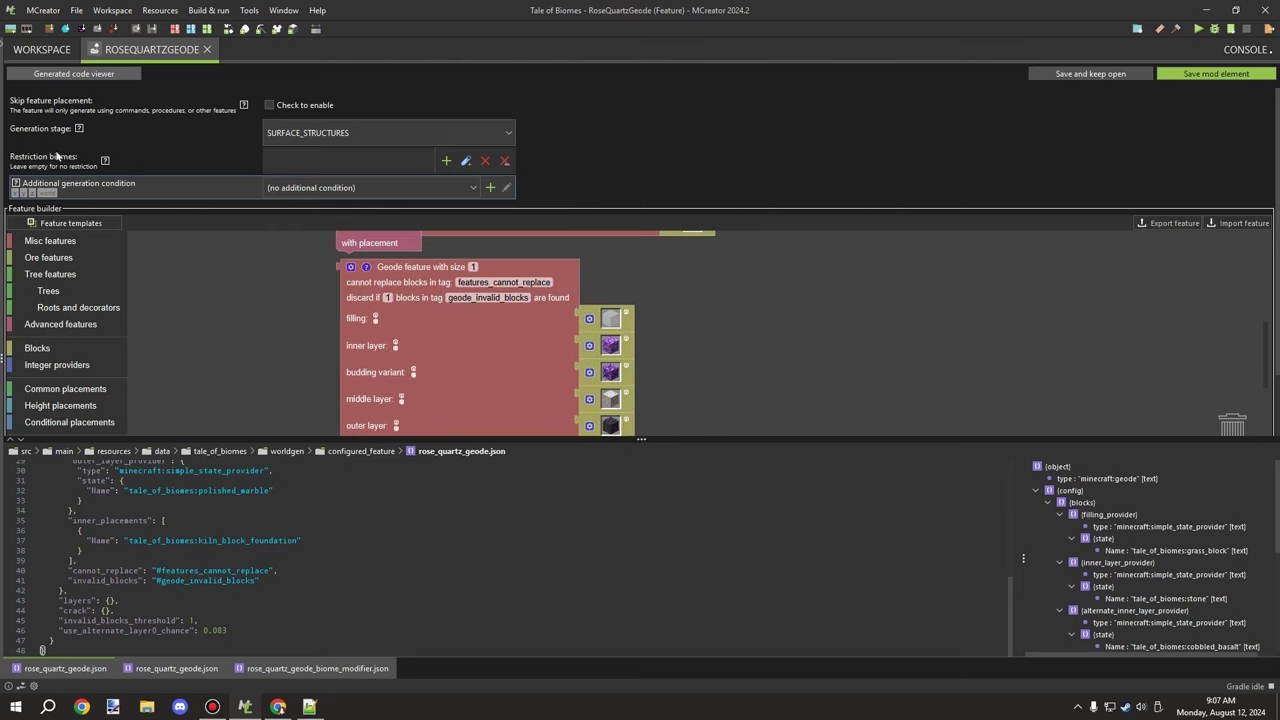
pyautogui.click(66, 228)
pyautogui.scroll(-2, 213, 281)
pyautogui.scroll(2, 213, 281)
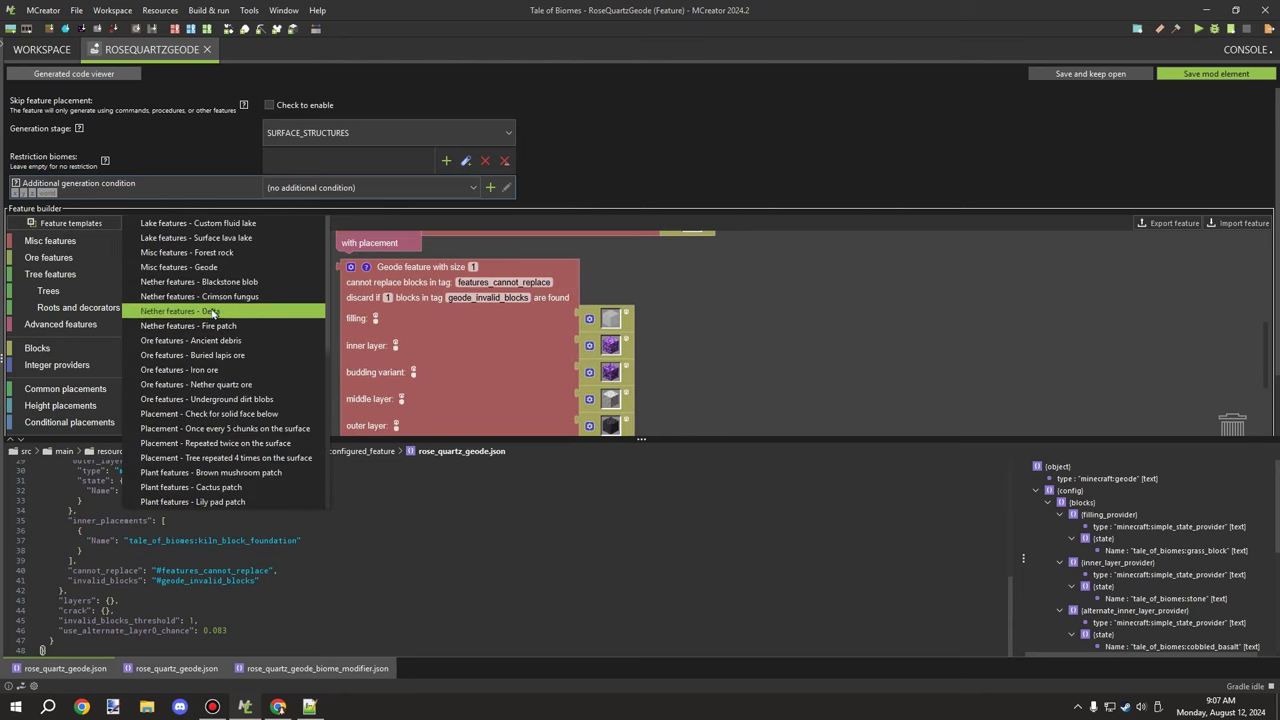
pyautogui.click(180, 267)
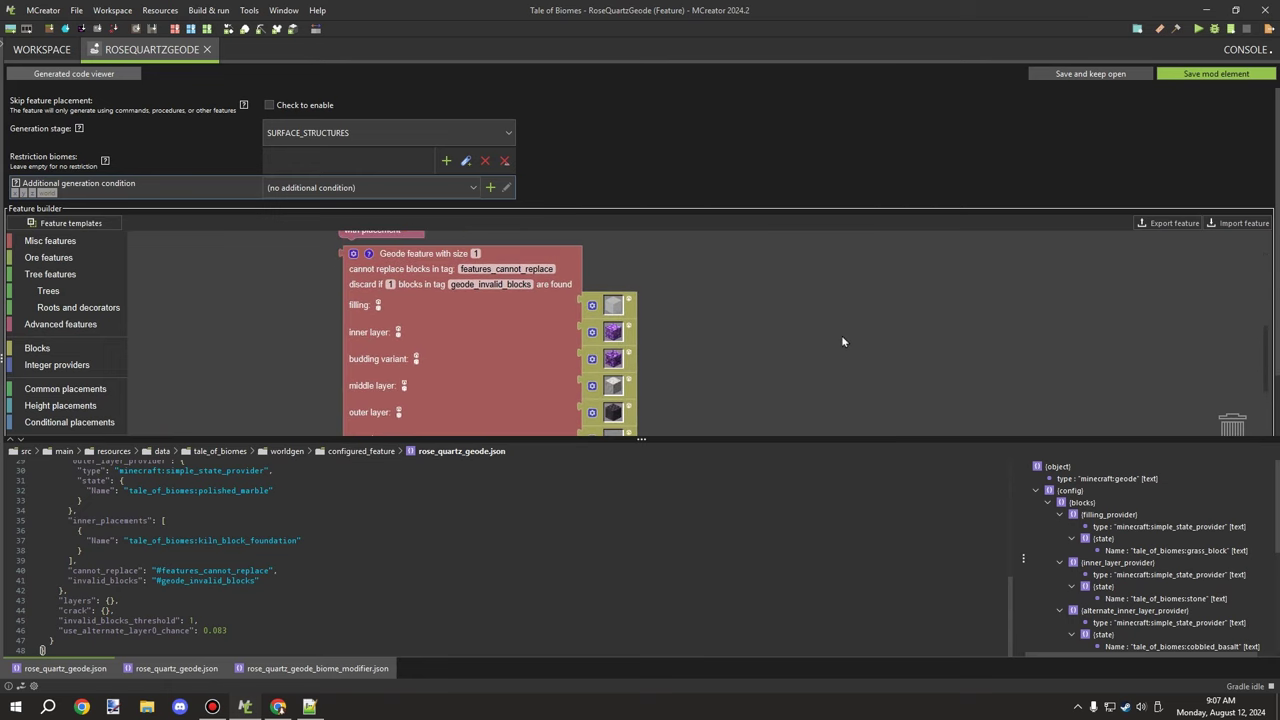
# - Delete the original customized geode block from the Configured feature block
pyautogui.rightClick(408, 325)
pyautogui.moveTo(786, 318); pyautogui.dragTo(806, 208)
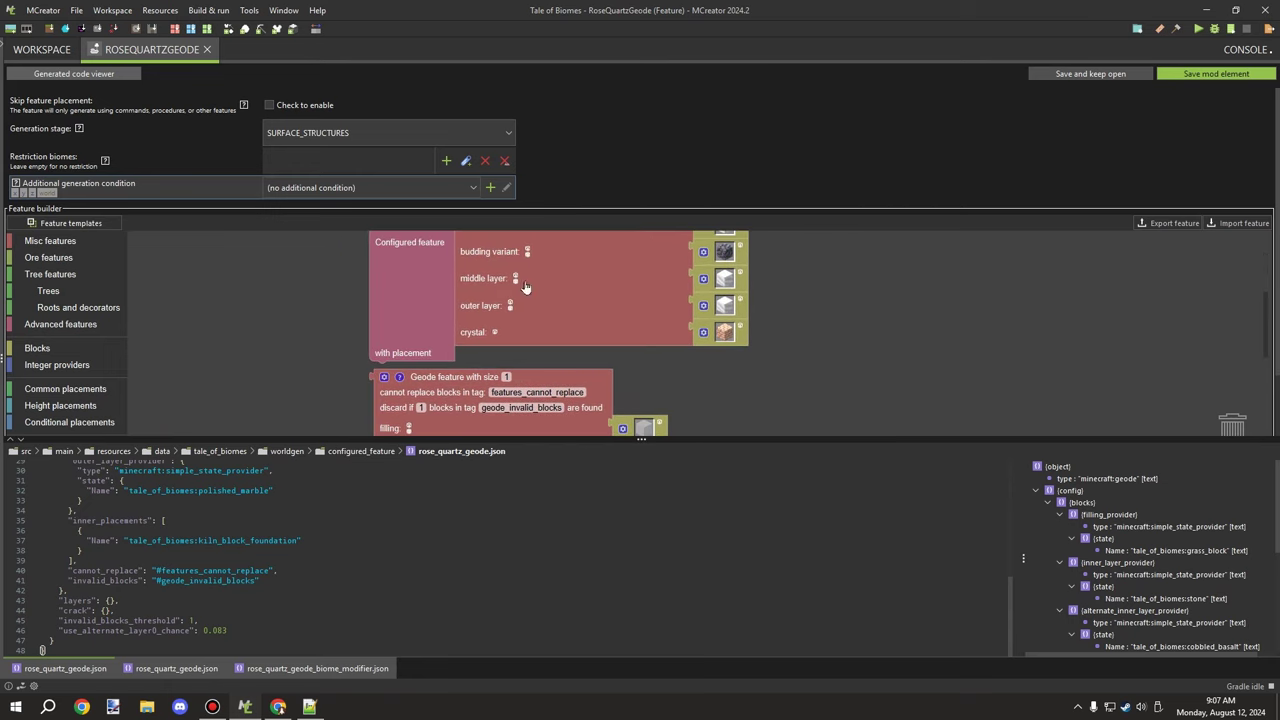
pyautogui.rightClick(485, 288)
pyautogui.click(525, 370)
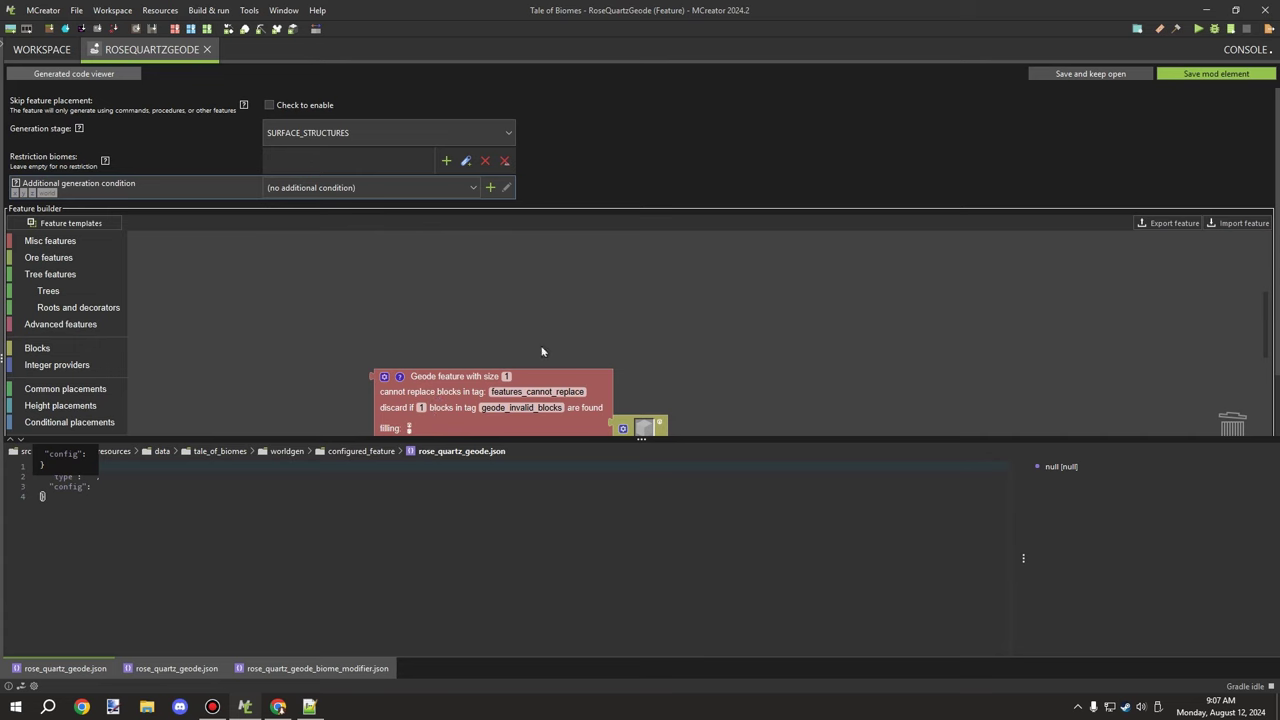
# - Attach the template's Geode feature block, with its amethyst layers and crystals, to the Configured feature block
pyautogui.moveTo(543, 351); pyautogui.dragTo(563, 393)
pyautogui.moveTo(457, 428); pyautogui.dragTo(603, 256)
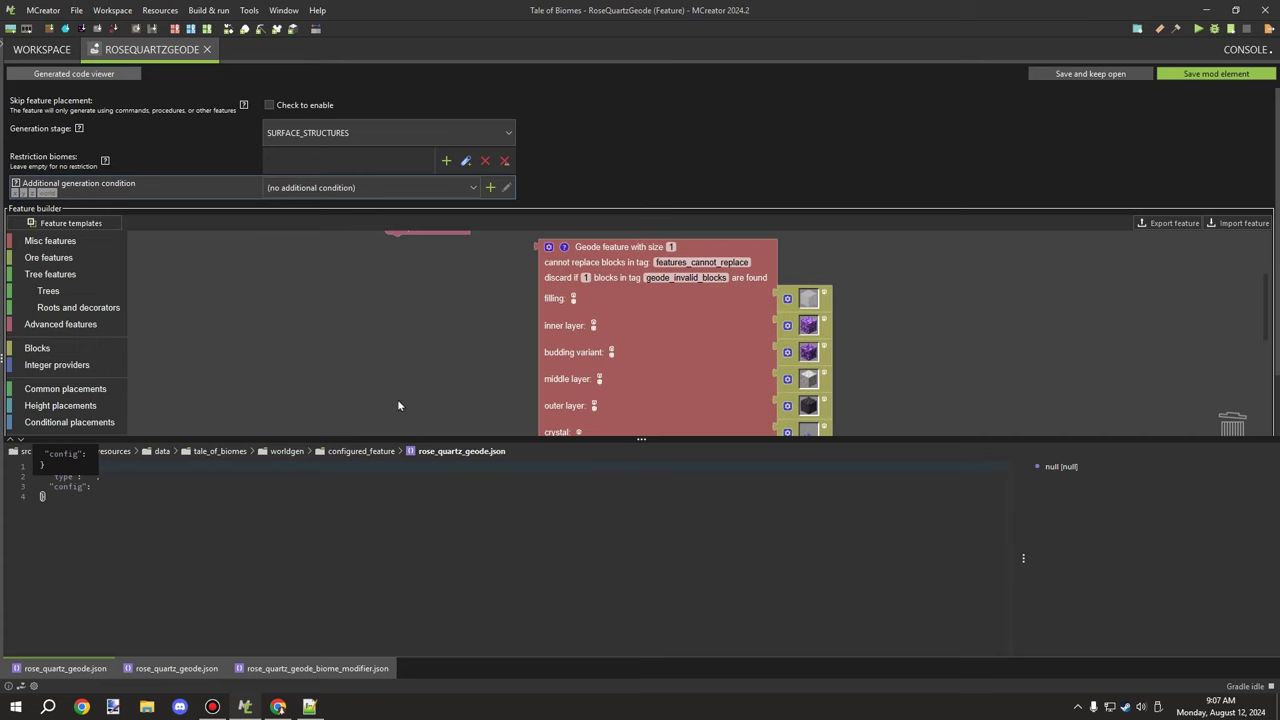
pyautogui.moveTo(398, 405); pyautogui.dragTo(379, 520)
pyautogui.moveTo(526, 389); pyautogui.dragTo(481, 338)
pyautogui.moveTo(897, 380); pyautogui.dragTo(888, 137)
pyautogui.moveTo(855, 400); pyautogui.dragTo(869, 162)
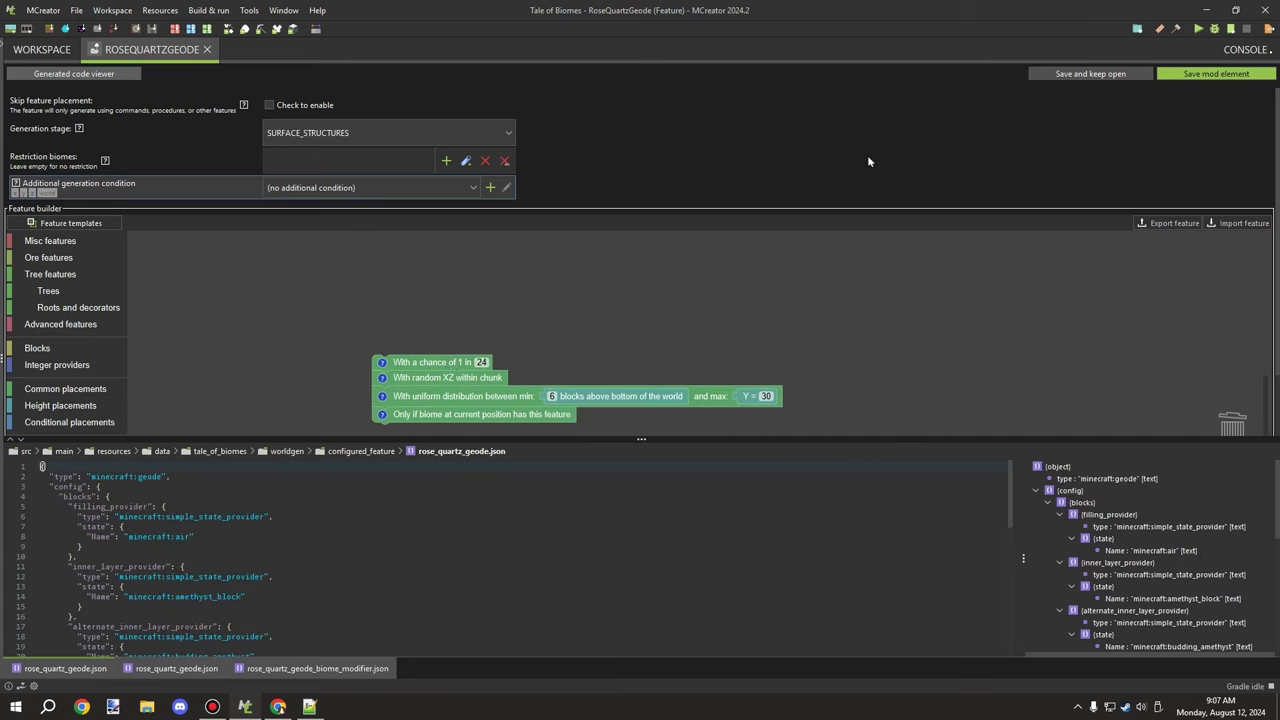
# - Attach the template's placement chain, starting with the 1 in 24 chance block, beneath the "with placement" slot
pyautogui.moveTo(424, 366); pyautogui.dragTo(409, 293)
pyautogui.moveTo(320, 294); pyautogui.dragTo(323, 411)
pyautogui.moveTo(403, 411); pyautogui.dragTo(428, 343)
pyautogui.scroll(-3, 166, 530)
pyautogui.scroll(3, 171, 533)
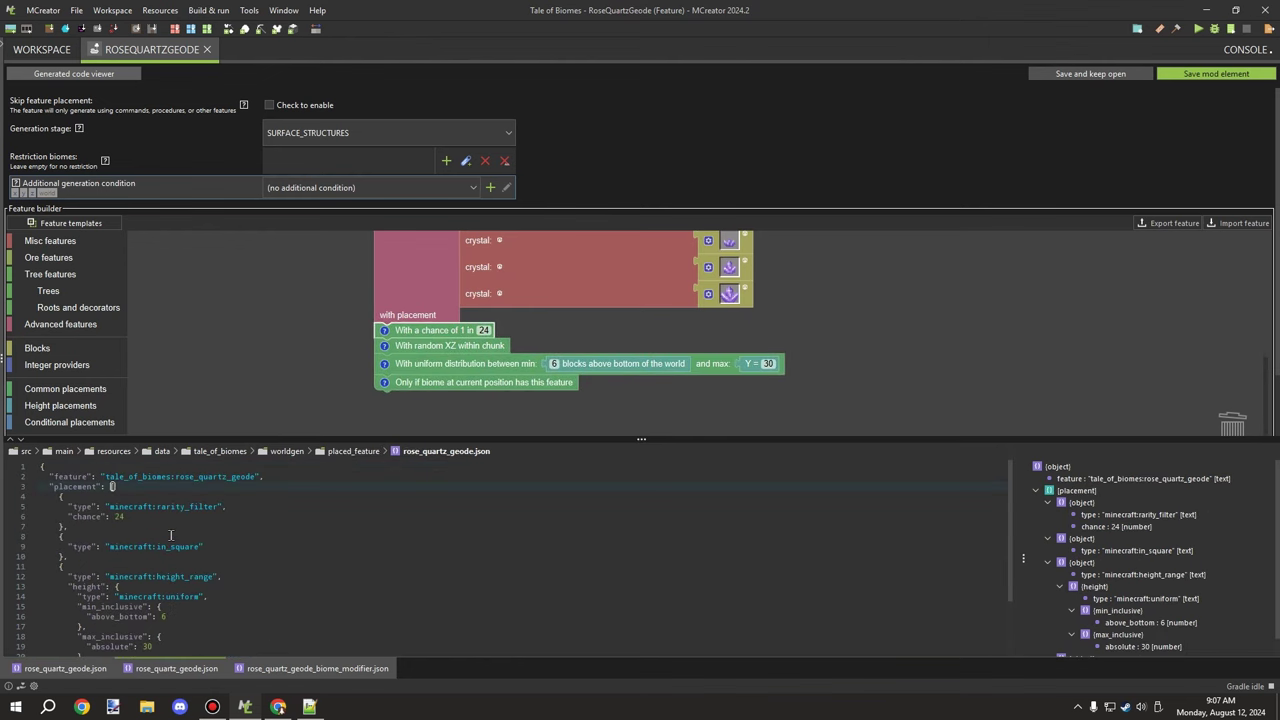
# - Review the geode layers and placement blocks against the rarity, height range and biome entries in the placed_feature JSON
pyautogui.moveTo(264, 326); pyautogui.dragTo(180, 285)
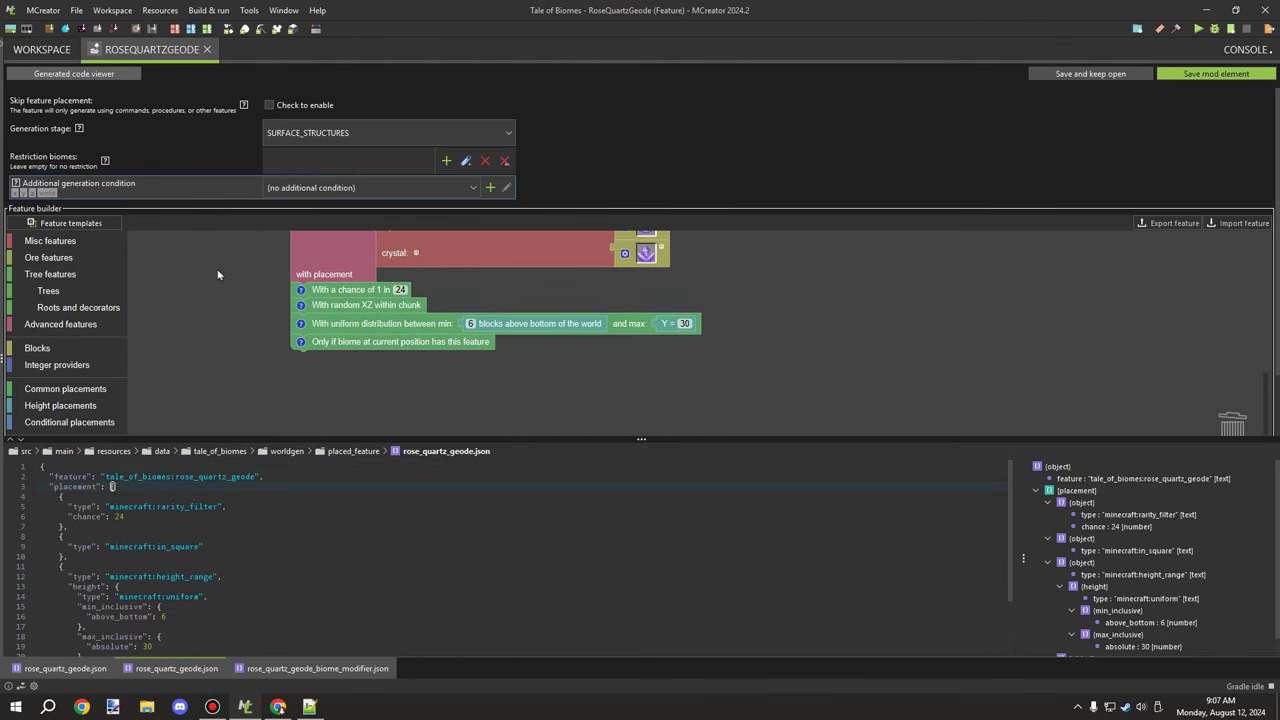
pyautogui.scroll(-3, 247, 505)
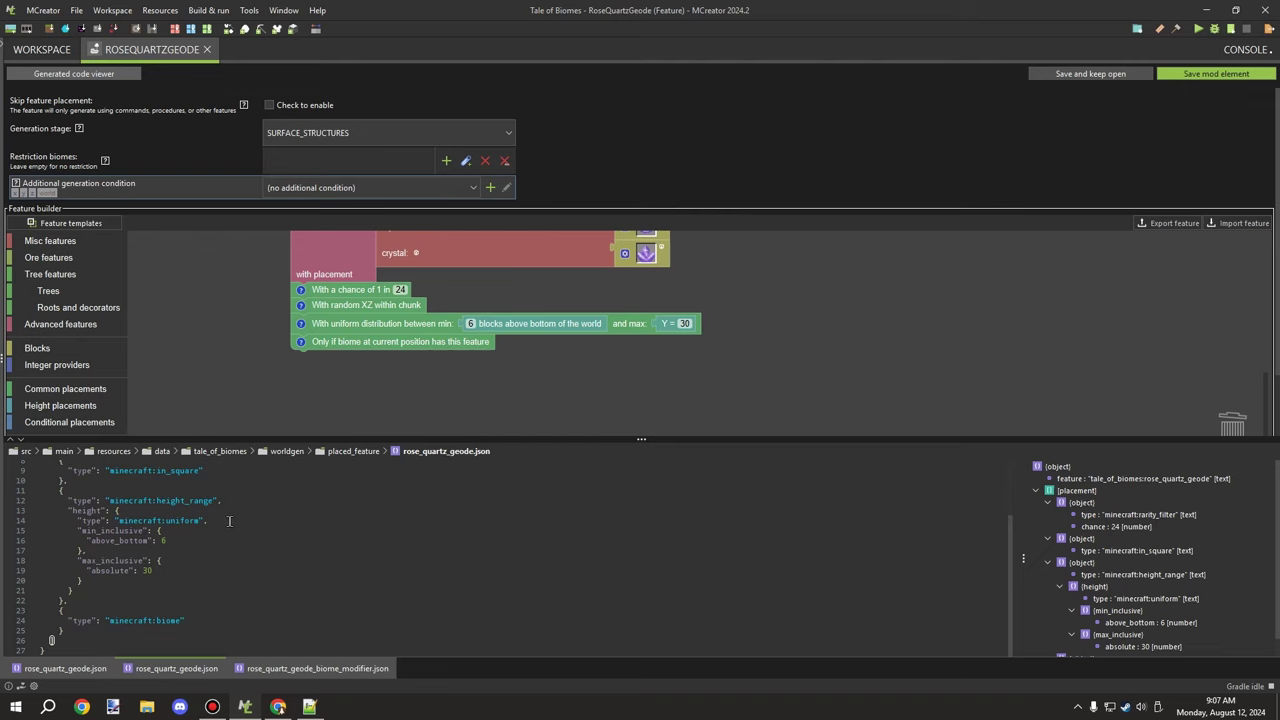
pyautogui.scroll(5, 293, 364)
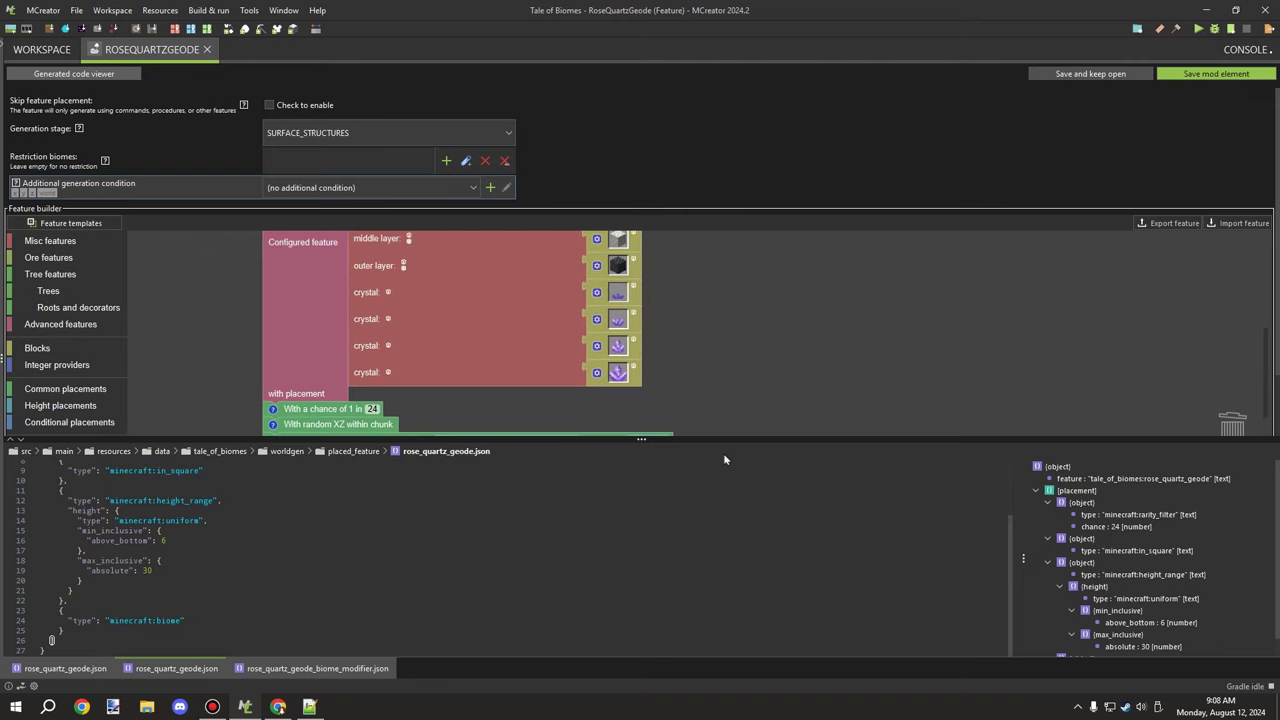
pyautogui.scroll(3, 214, 388)
pyautogui.scroll(3, 123, 522)
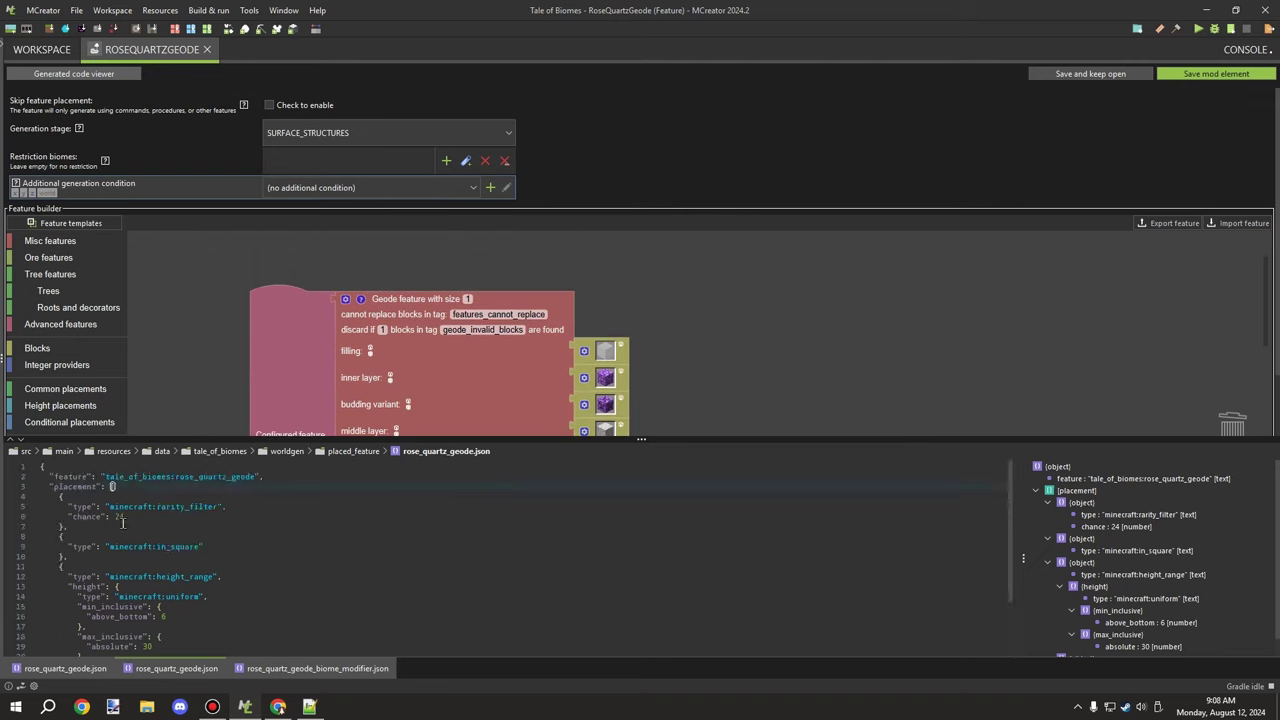
pyautogui.scroll(-5, 736, 392)
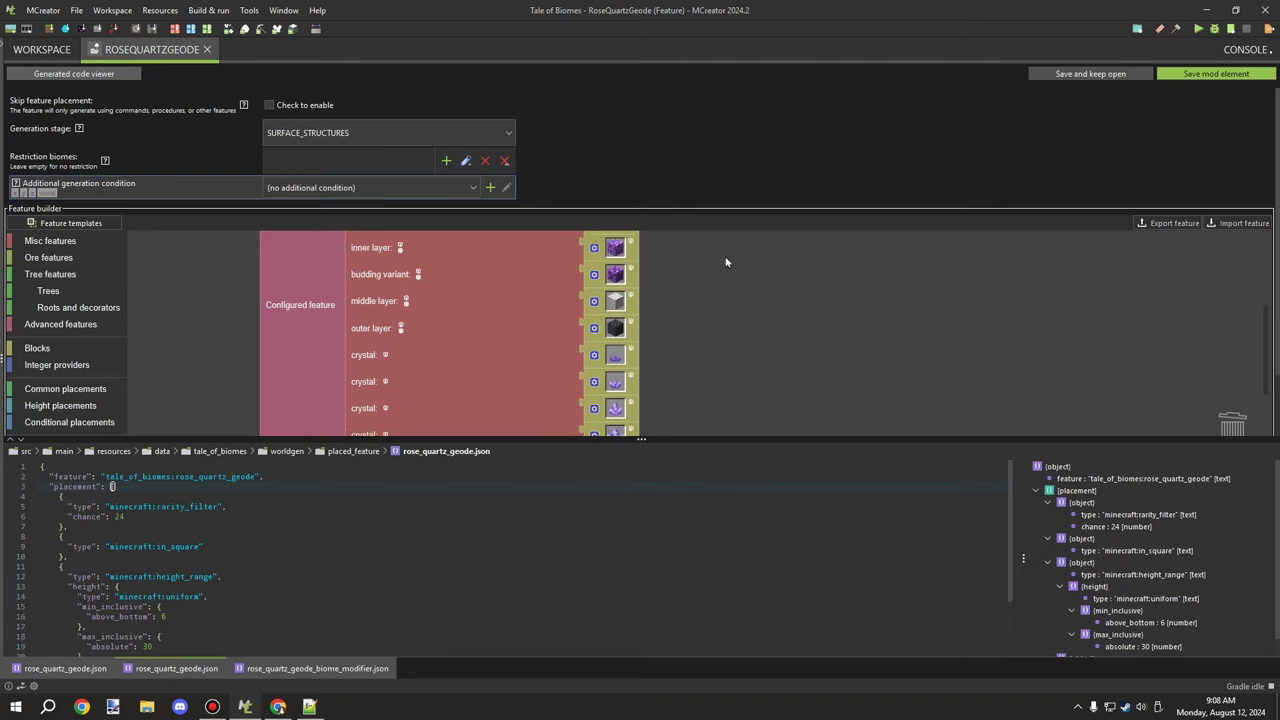
pyautogui.scroll(-3, 710, 264)
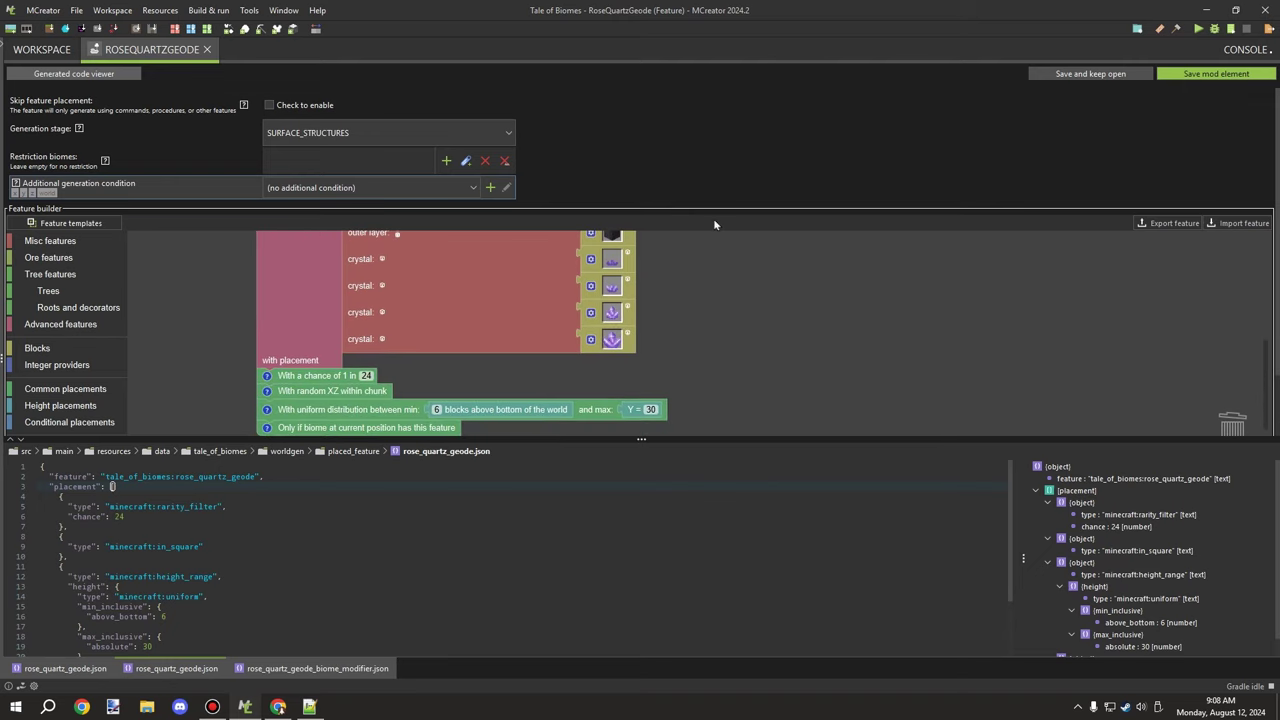
pyautogui.scroll(-3, 210, 533)
pyautogui.scroll(5, 628, 369)
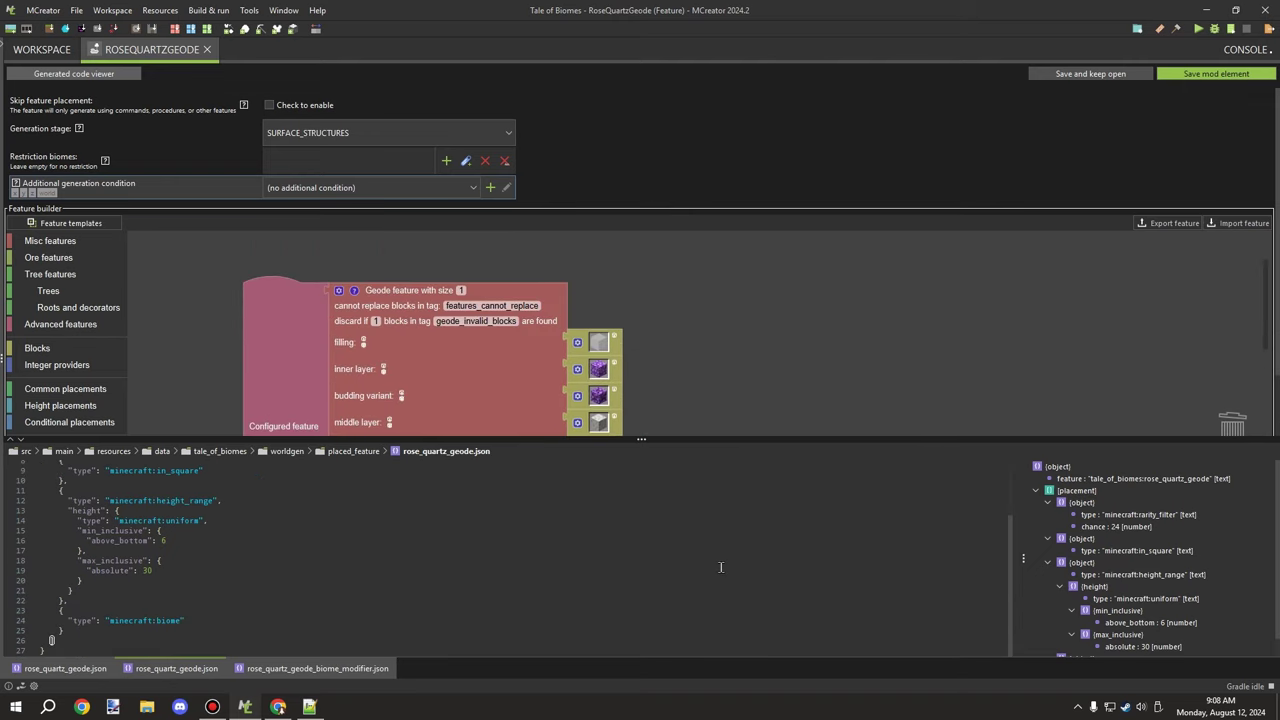
pyautogui.scroll(-7, 877, 386)
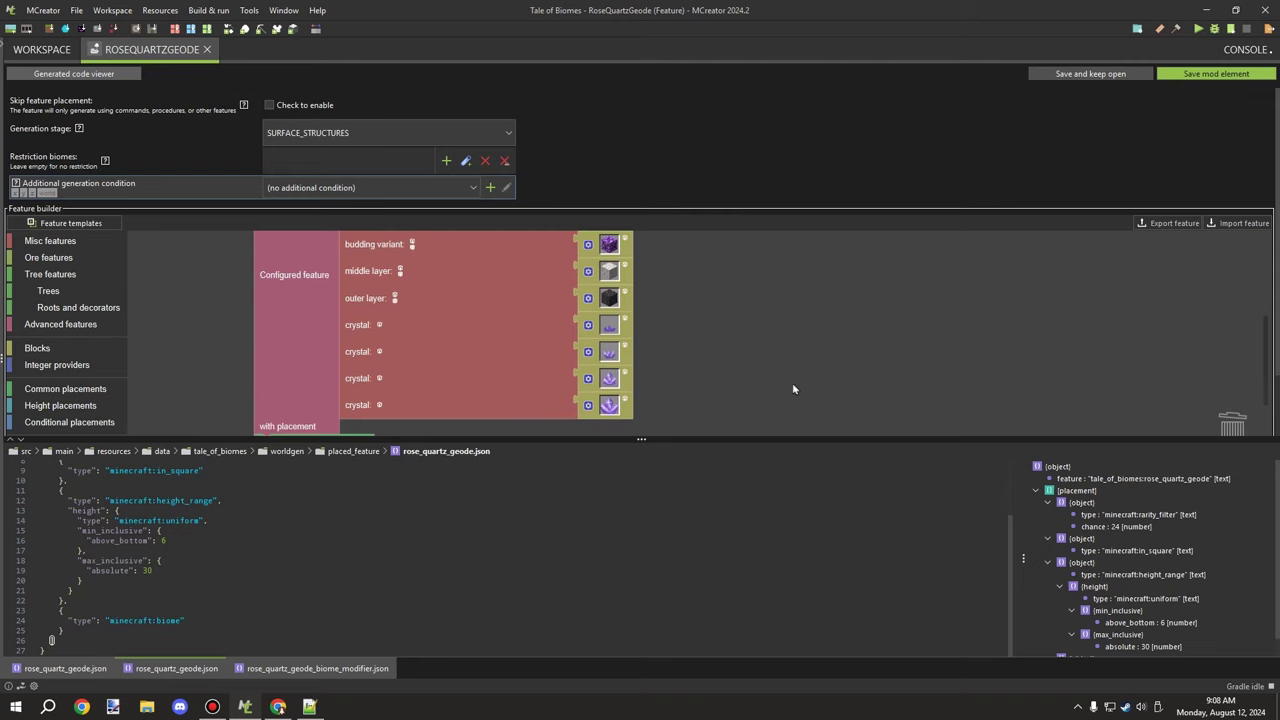
pyautogui.scroll(8, 692, 422)
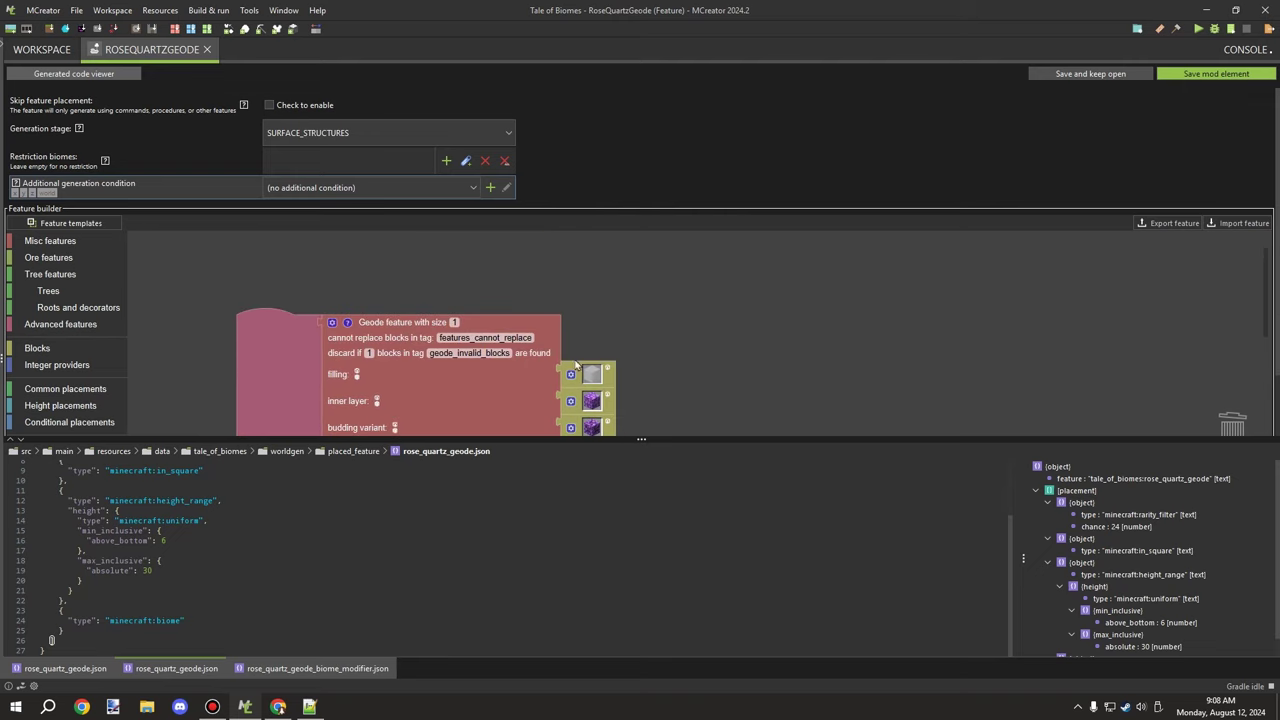
pyautogui.scroll(-1, 722, 378)
pyautogui.scroll(-6, 715, 337)
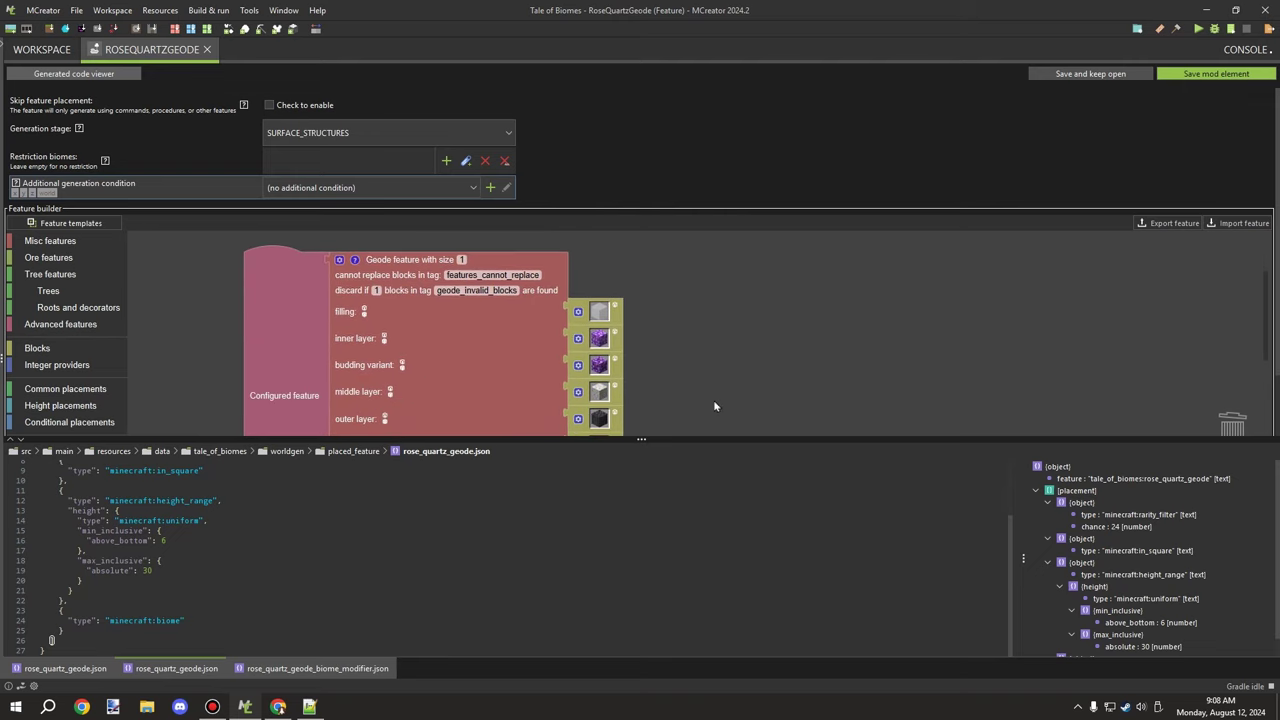
pyautogui.moveTo(736, 304); pyautogui.dragTo(738, 258)
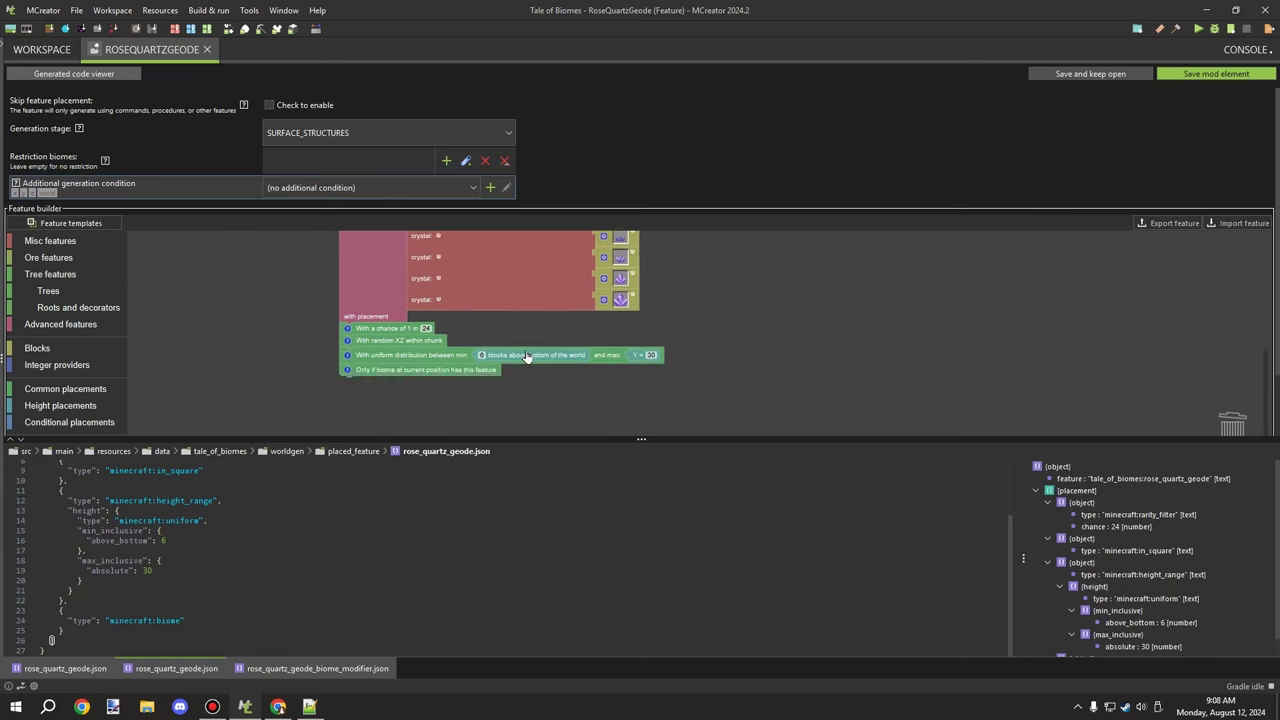
pyautogui.scroll(4, 524, 353)
pyautogui.moveTo(512, 306); pyautogui.dragTo(561, 311)
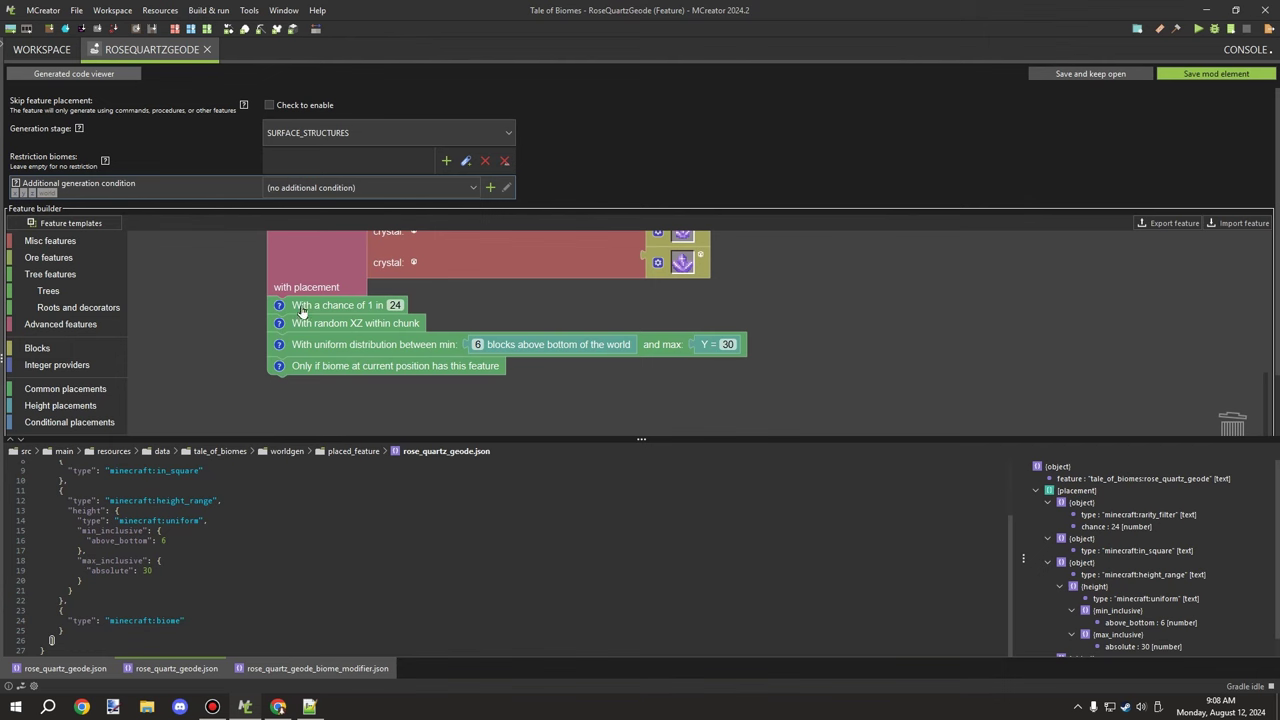
pyautogui.moveTo(302, 312)
pyautogui.mouseDown()
pyautogui.moveTo(298, 333)
pyautogui.moveTo(298, 293)
pyautogui.mouseUp()
pyautogui.moveTo(157, 346); pyautogui.dragTo(158, 276)
pyautogui.scroll(-3, 299, 554)
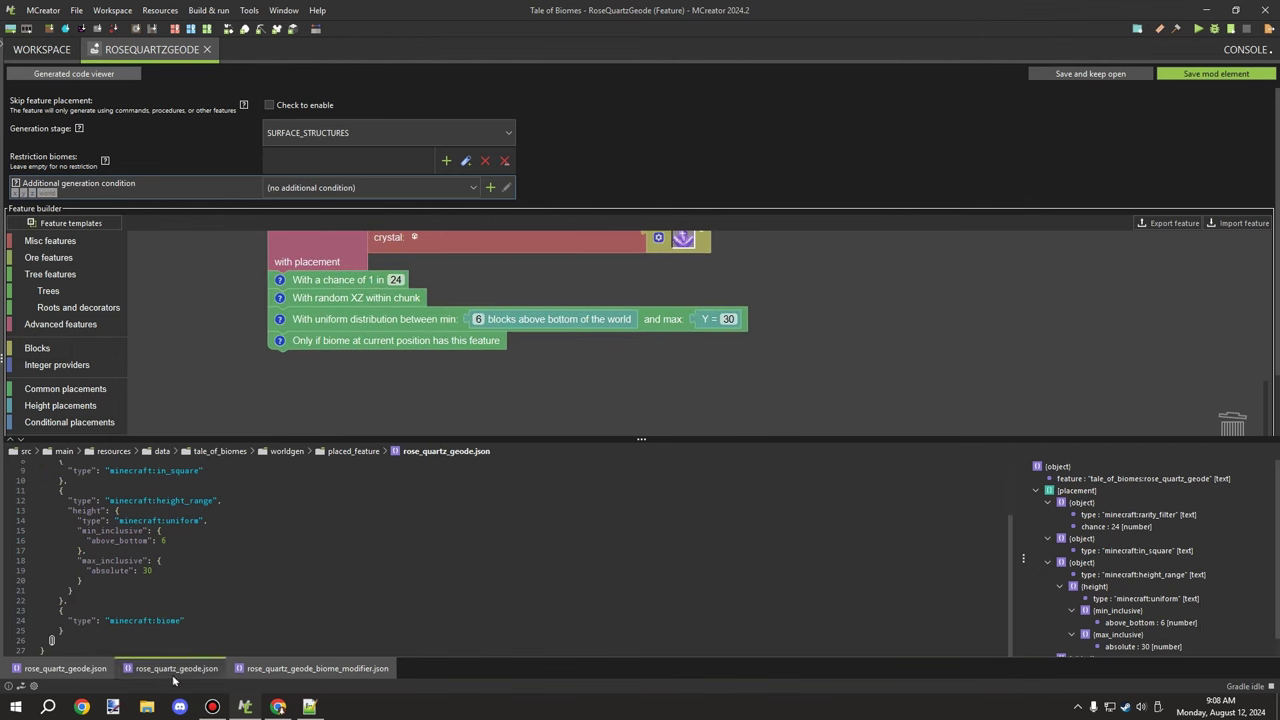
# - Inspect the end of the configured_feature JSON and compare it with the biome modifier and placed_feature files and the geode blocks
pyautogui.click(65, 668)
pyautogui.scroll(-10, 297, 572)
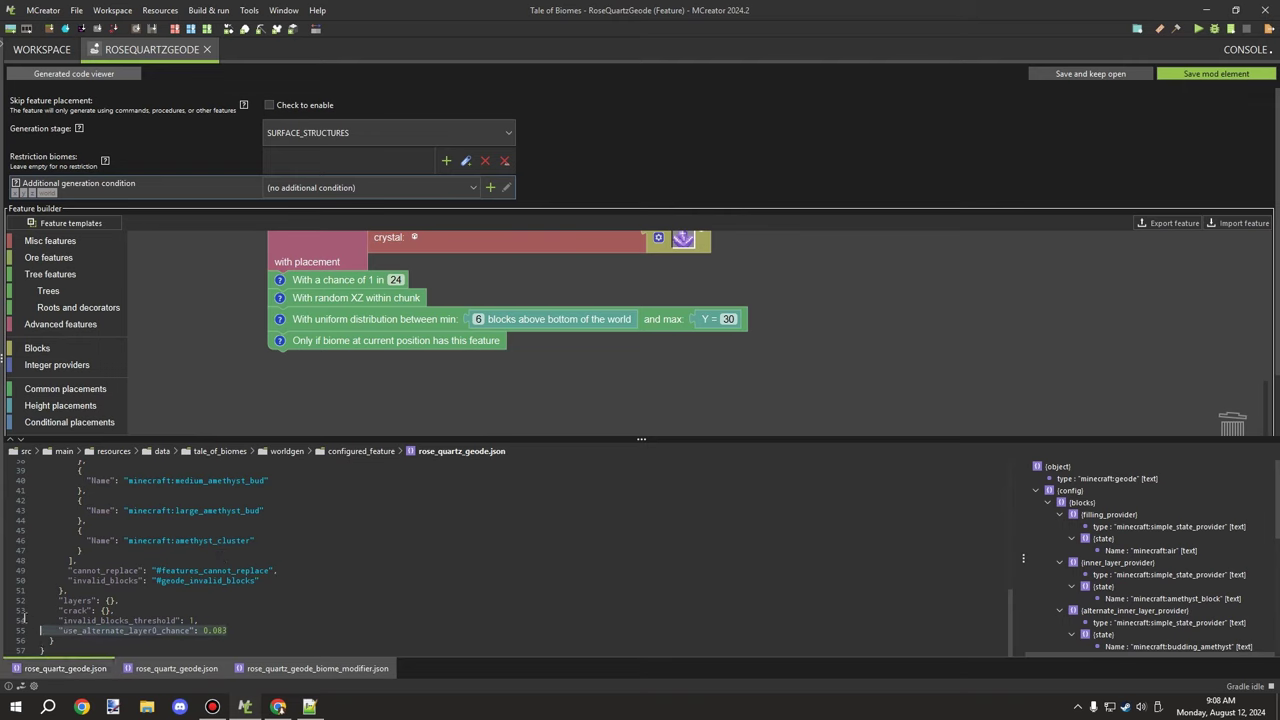
pyautogui.click(176, 668)
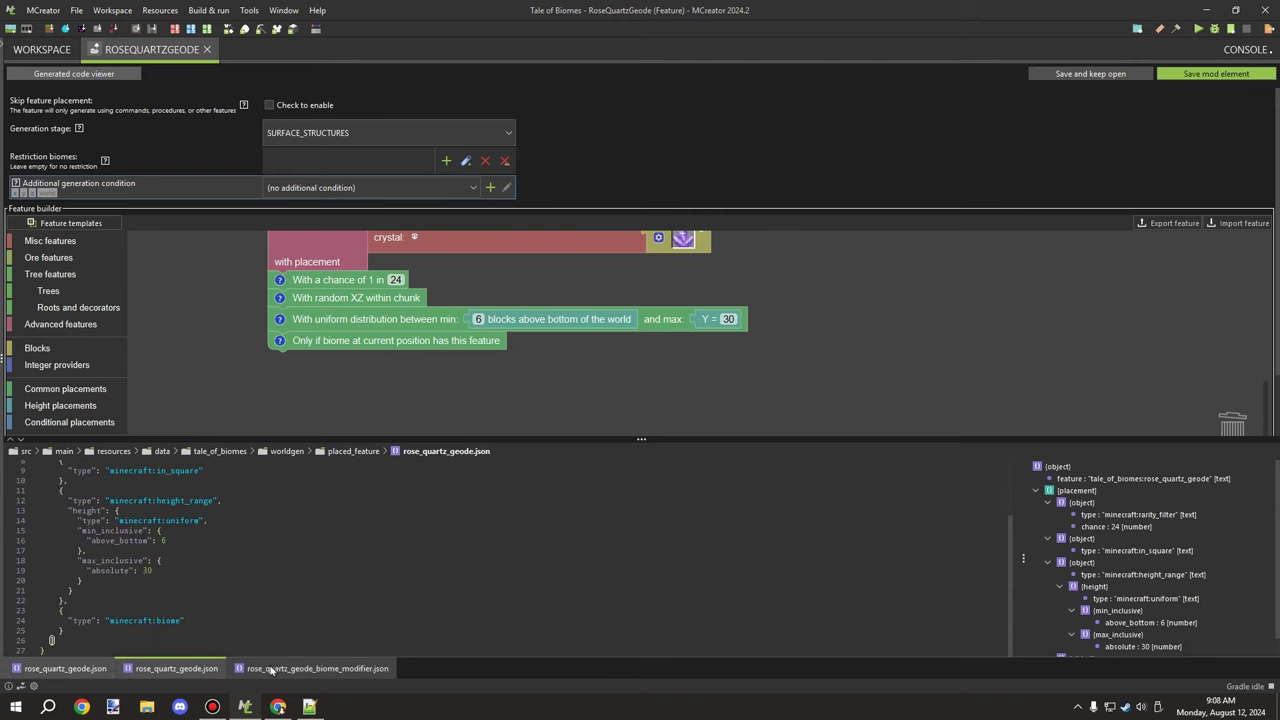
pyautogui.click(270, 668)
pyautogui.click(176, 668)
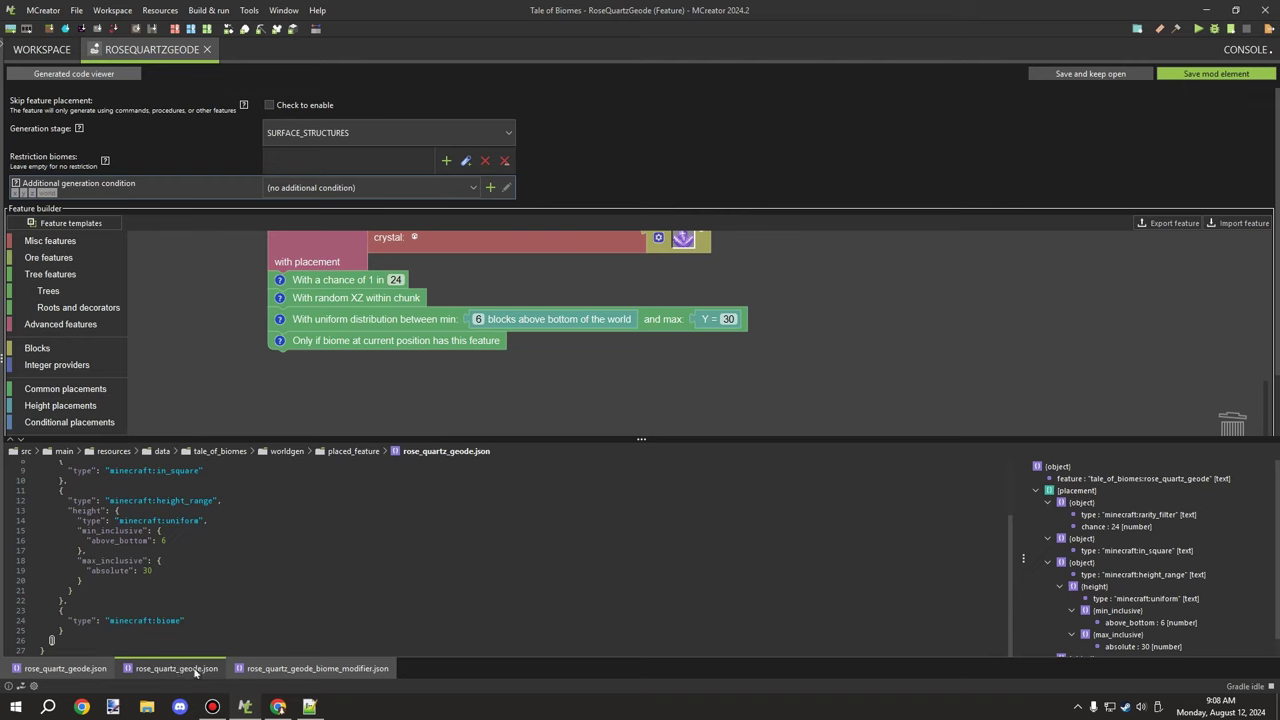
pyautogui.scroll(5, 627, 340)
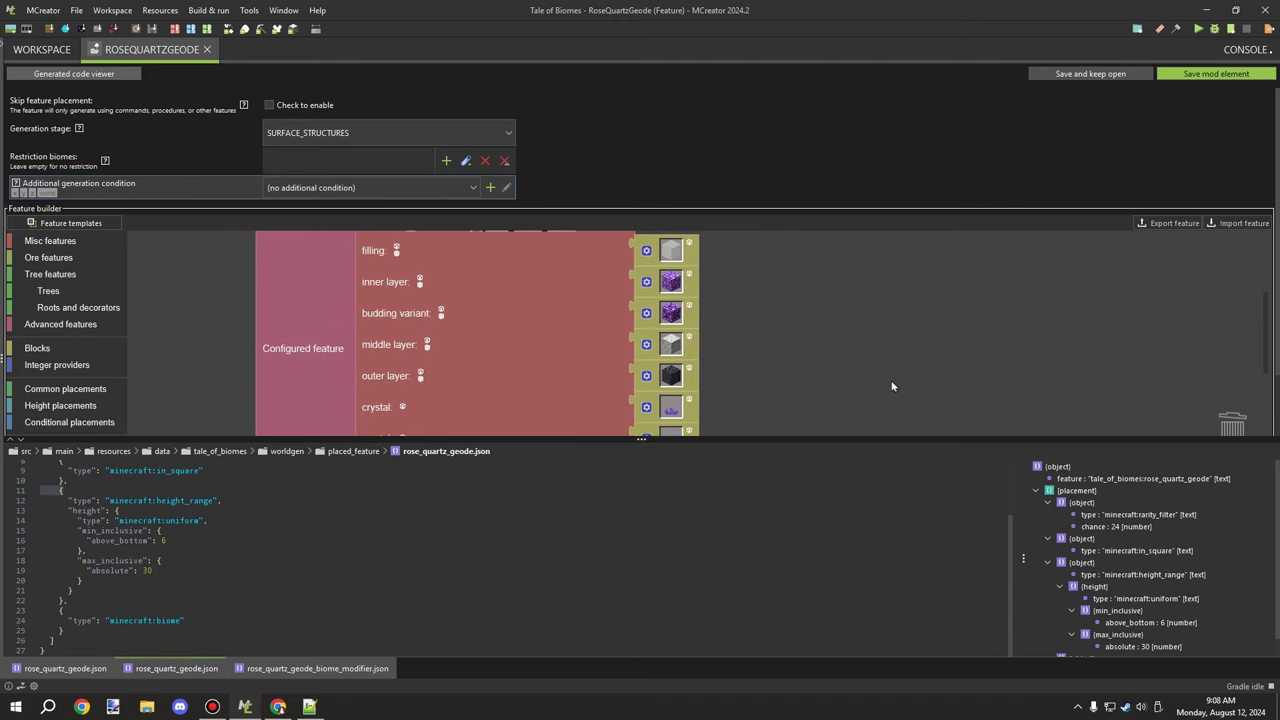
pyautogui.scroll(-3, 864, 377)
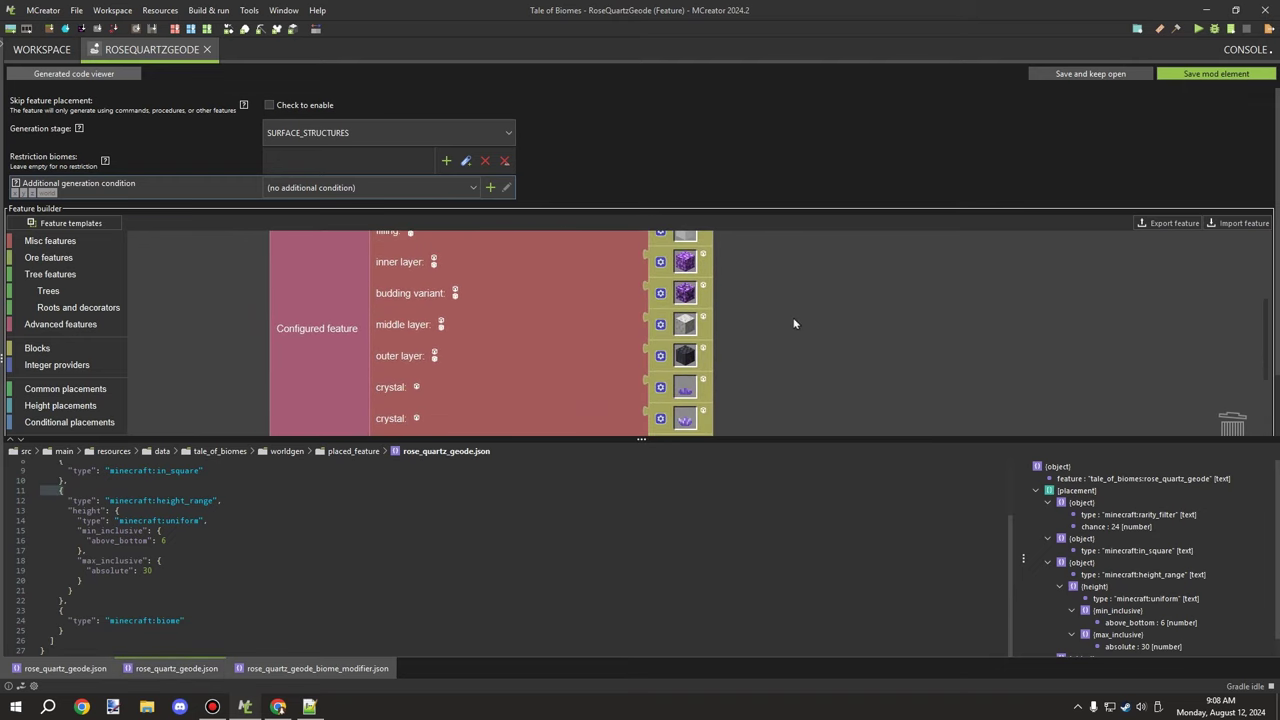
pyautogui.moveTo(798, 346); pyautogui.dragTo(800, 349)
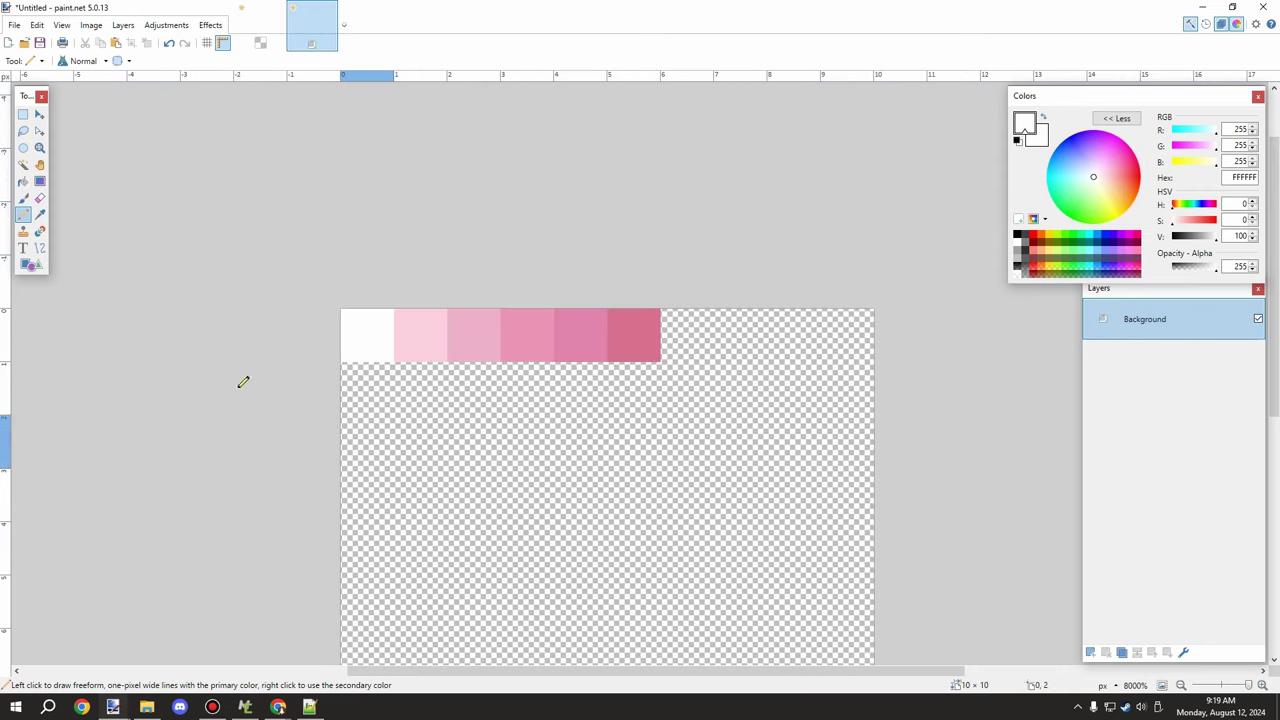
# - Switch to paint.net and pencil white three-pixel plus shapes at the lower left, lower right and upper middle of the 16 × 16 texture
pyautogui.press('k')
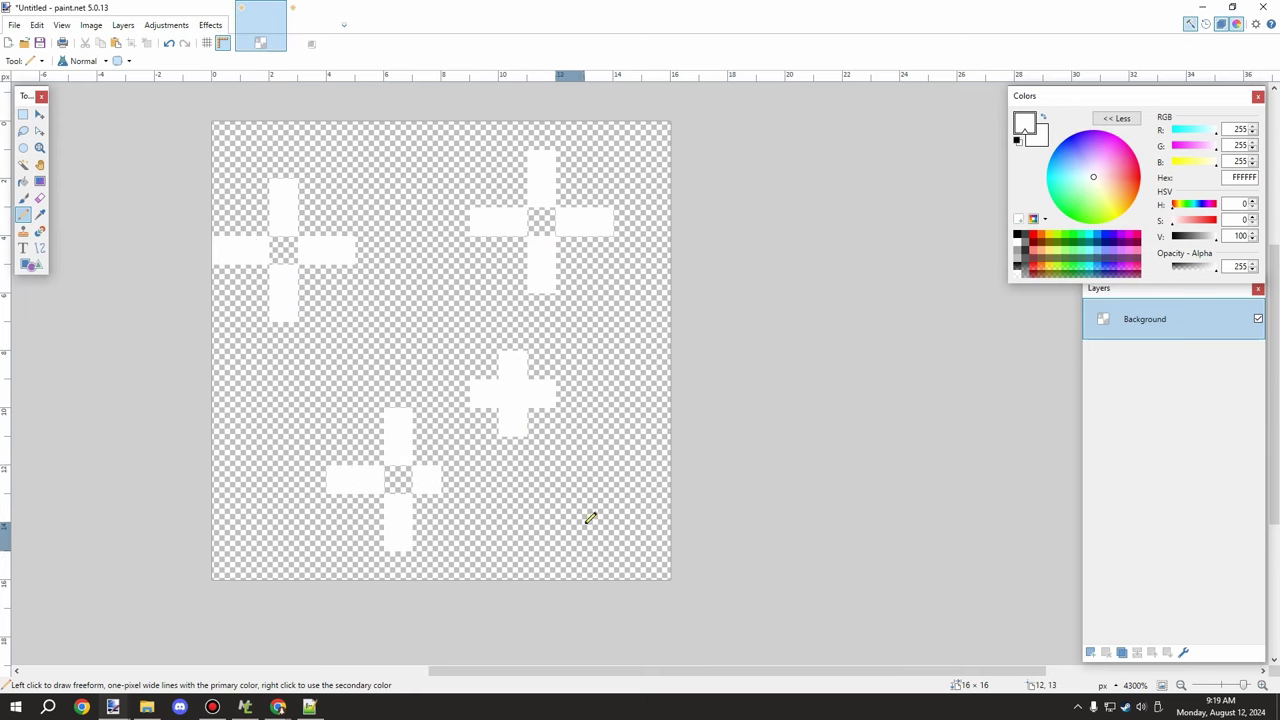
pyautogui.moveTo(391, 473); pyautogui.dragTo(391, 530)
pyautogui.moveTo(362, 501); pyautogui.dragTo(420, 498)
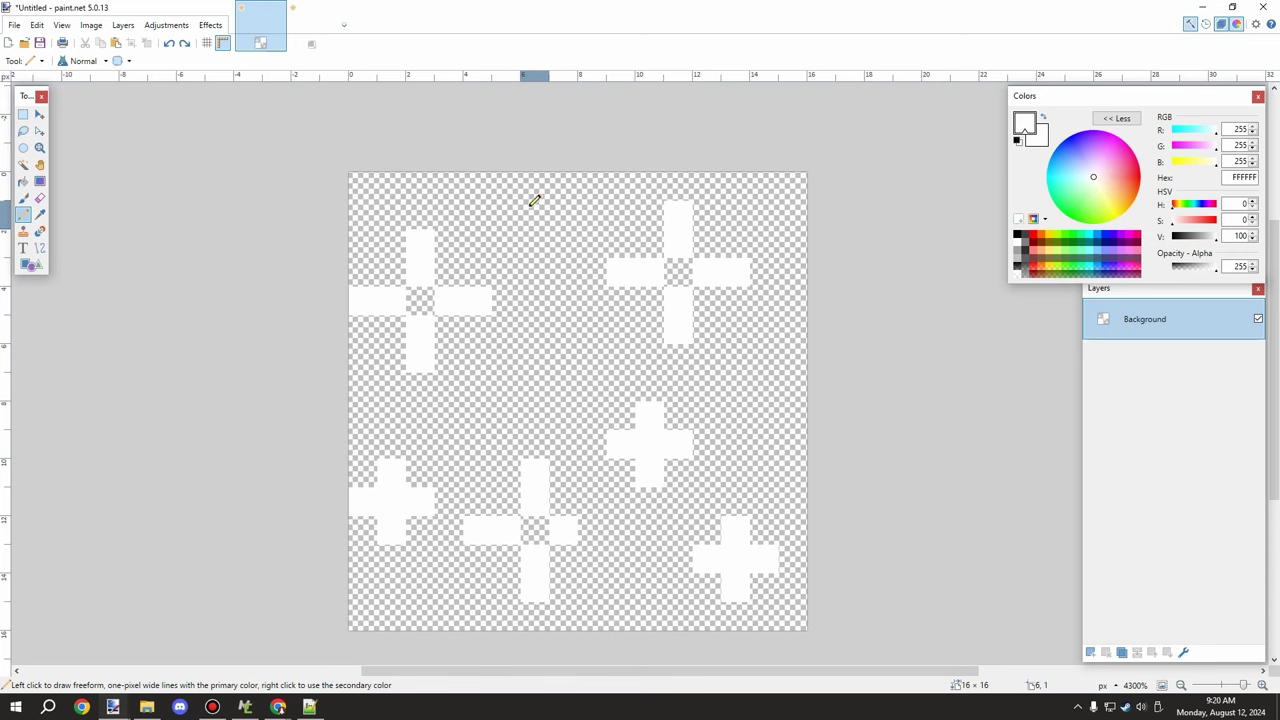
pyautogui.moveTo(506, 244); pyautogui.dragTo(563, 244)
pyautogui.scroll(-5, 560, 270)
pyautogui.scroll(4, 588, 306)
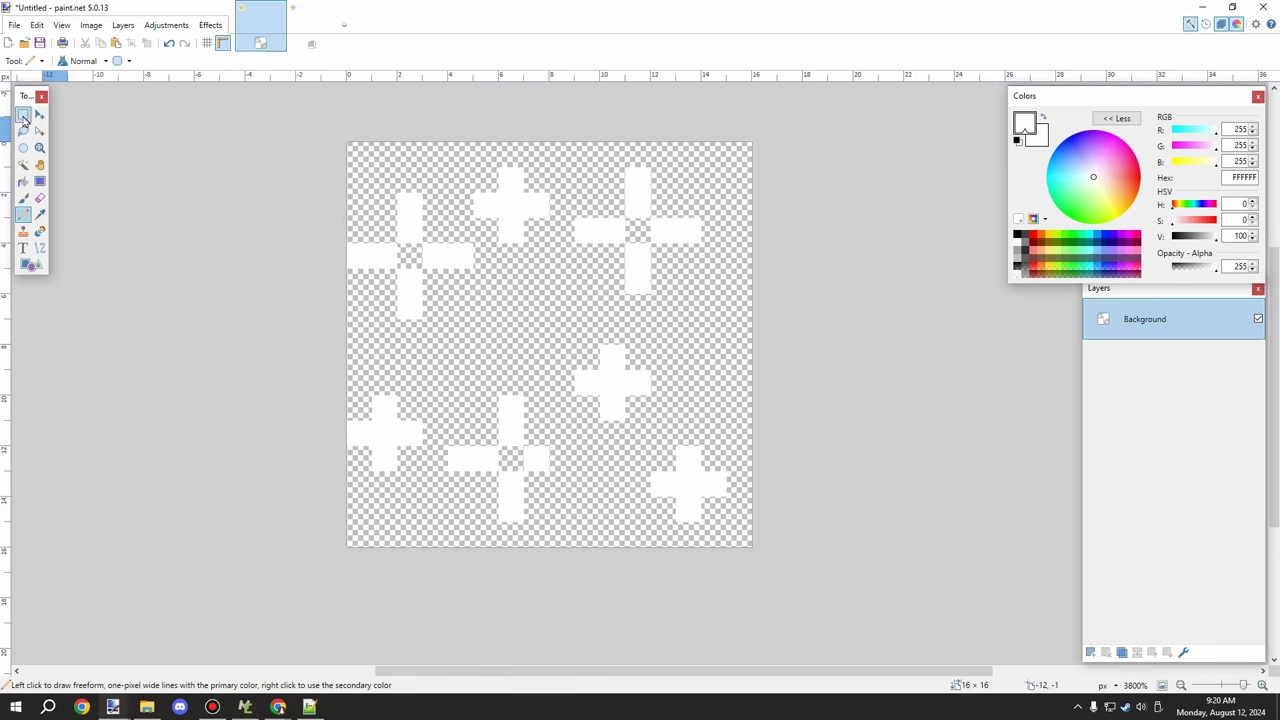
# - Erase the center pixels of the small upper-middle and middle-right plus shapes using rectangular selections
pyautogui.click(23, 115)
pyautogui.moveTo(602, 372); pyautogui.dragTo(623, 393)
pyautogui.press('Delete')
pyautogui.moveTo(376, 425); pyautogui.dragTo(394, 443)
pyautogui.press('Delete')
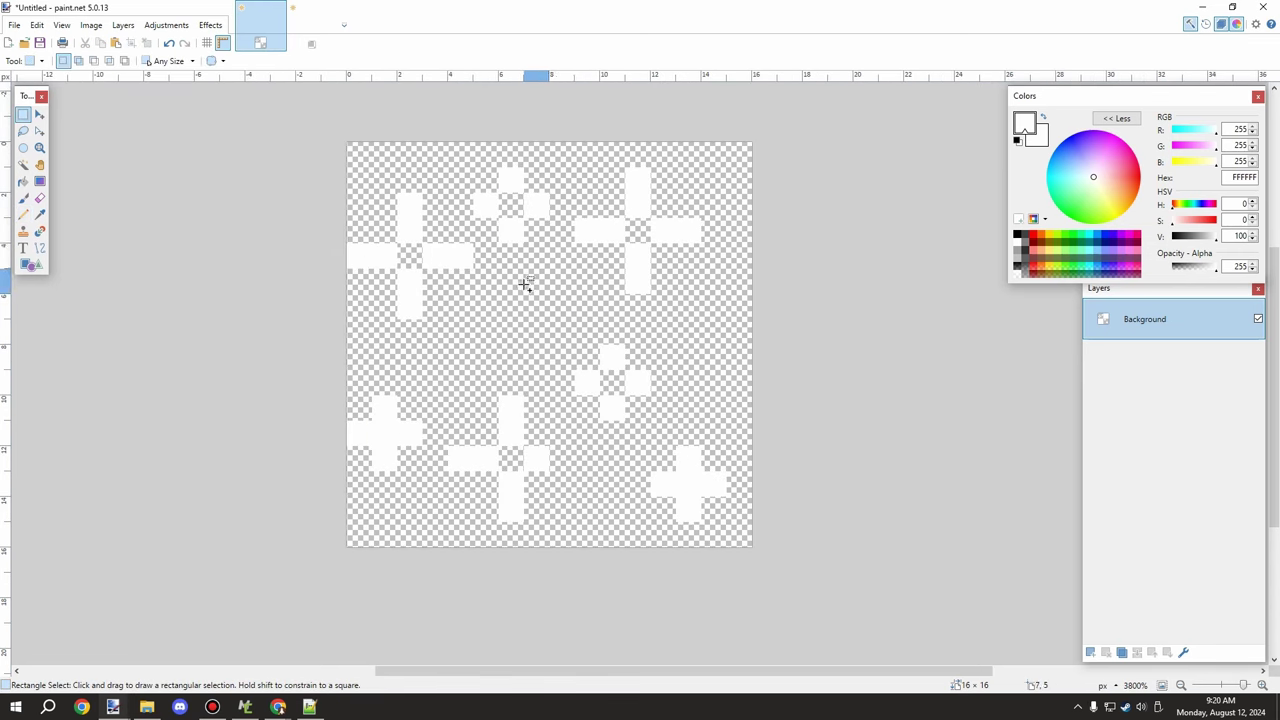
# - Pencil in white the center pixel of the large upper-right cross and lengthen the lower-middle cross's right arm by one pixel
pyautogui.press('p')
pyautogui.scroll(2, 569, 430)
pyautogui.scroll(-4, 611, 345)
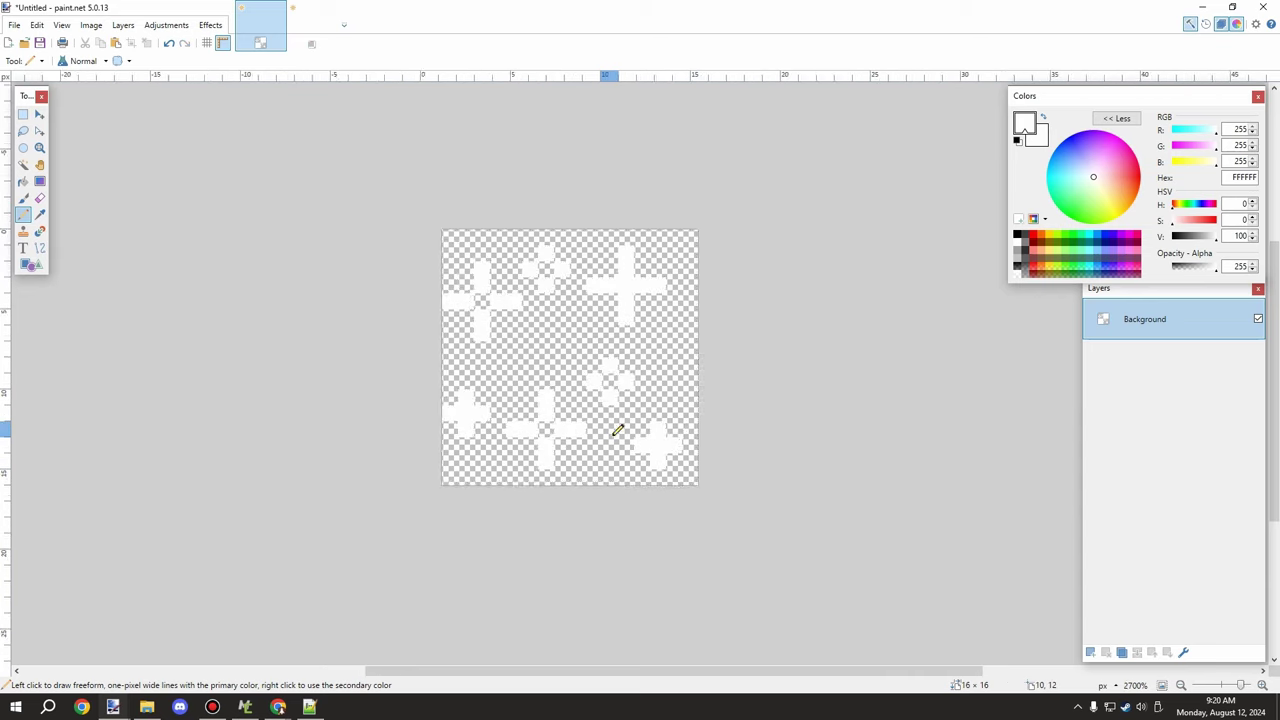
pyautogui.scroll(3, 564, 407)
# - Sample the light pink FECEDF from the palette image as the primary color and return to the texture with the Pencil
pyautogui.click(311, 42)
pyautogui.click(40, 215)
pyautogui.click(420, 335)
pyautogui.click(266, 40)
pyautogui.click(23, 215)
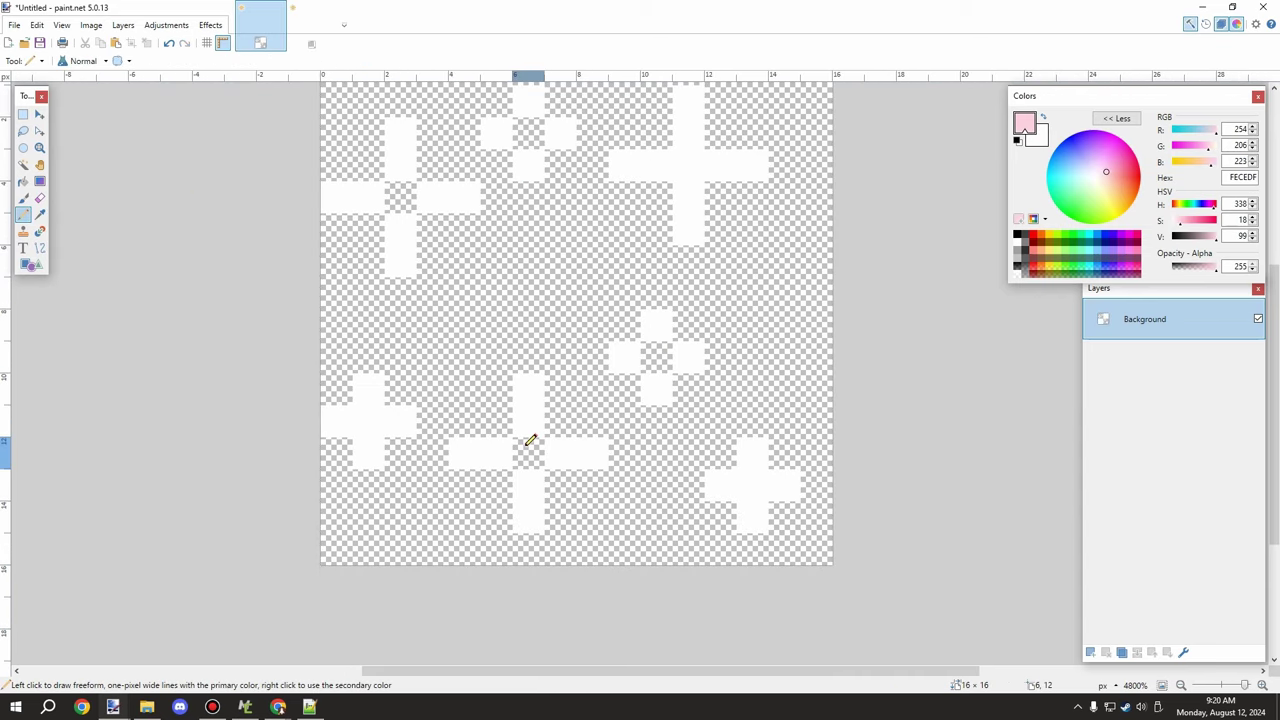
# - Paint light pink pixels at the center of and around the middle-right flower, and in the lower-middle cross's center and inner corners
pyautogui.hotkey('ctrl', 'z')
pyautogui.click(694, 392)
pyautogui.click(658, 420)
pyautogui.click(718, 358)
pyautogui.click(688, 326)
pyautogui.click(656, 295)
pyautogui.click(625, 325)
pyautogui.click(593, 357)
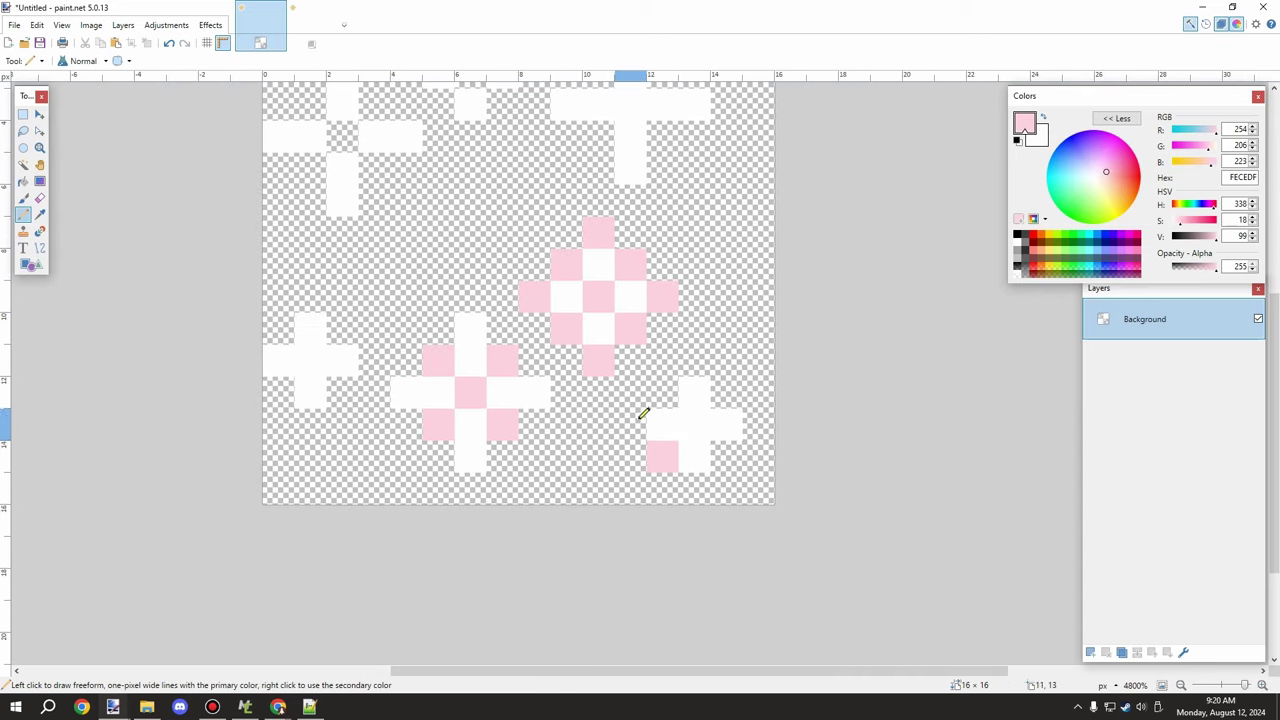
# - Paint light pink pixels in the corners and around the tips of the lower-right and lower-left white crosses
pyautogui.click(727, 393)
pyautogui.click(663, 393)
pyautogui.click(695, 361)
pyautogui.scroll(-1, 575, 411)
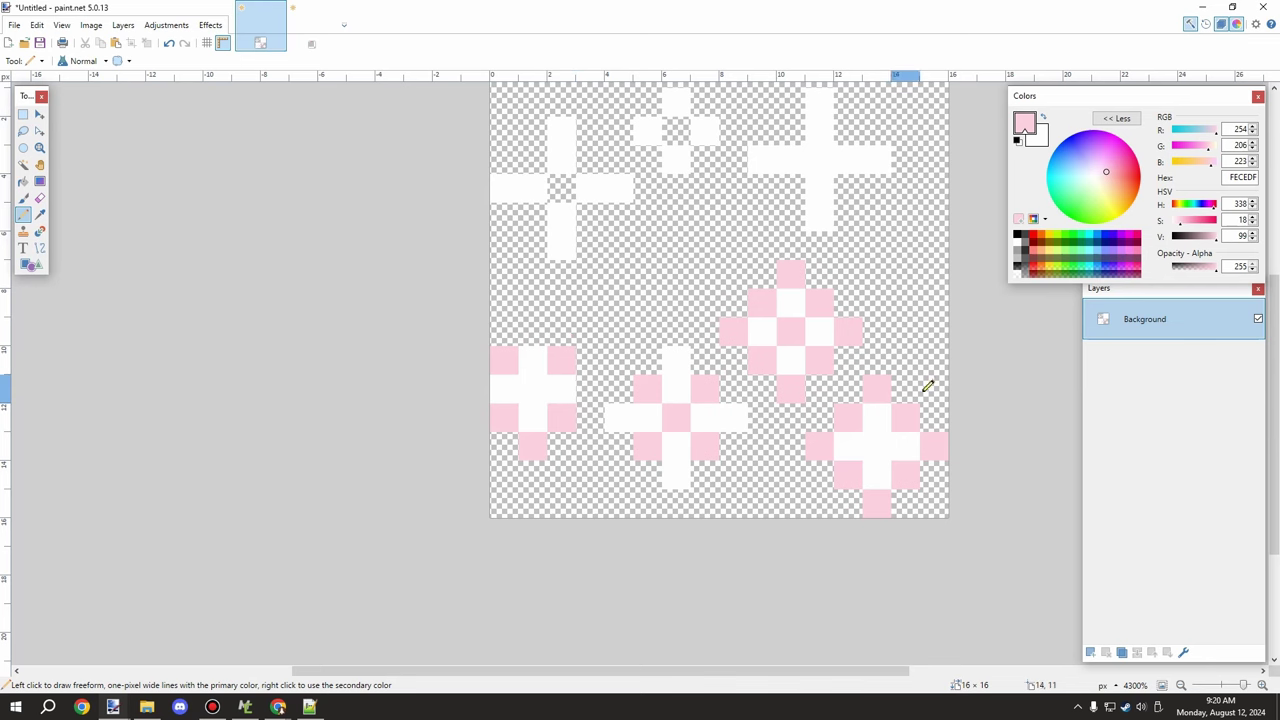
# - Paint light pink centers and inner corners on the upper-left cross and the small upper-middle flower
pyautogui.scroll(2, 562, 205)
pyautogui.click(500, 252)
pyautogui.click(571, 252)
pyautogui.click(535, 216)
pyautogui.click(500, 181)
pyautogui.click(571, 181)
pyautogui.scroll(-2, 571, 190)
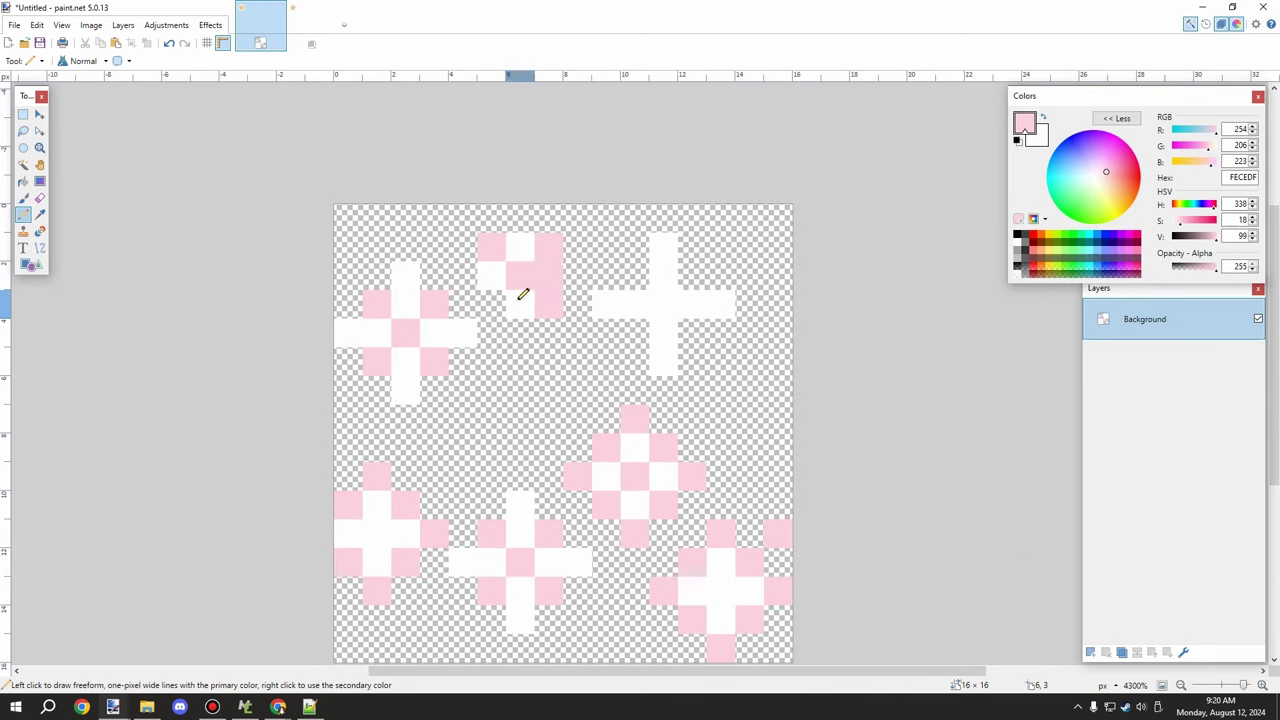
# - Paint light pink inner corners on the large upper-right cross and light pink tips on both large upper crosses
pyautogui.click(663, 219)
pyautogui.scroll(2, 585, 322)
pyautogui.click(535, 318)
pyautogui.click(449, 233)
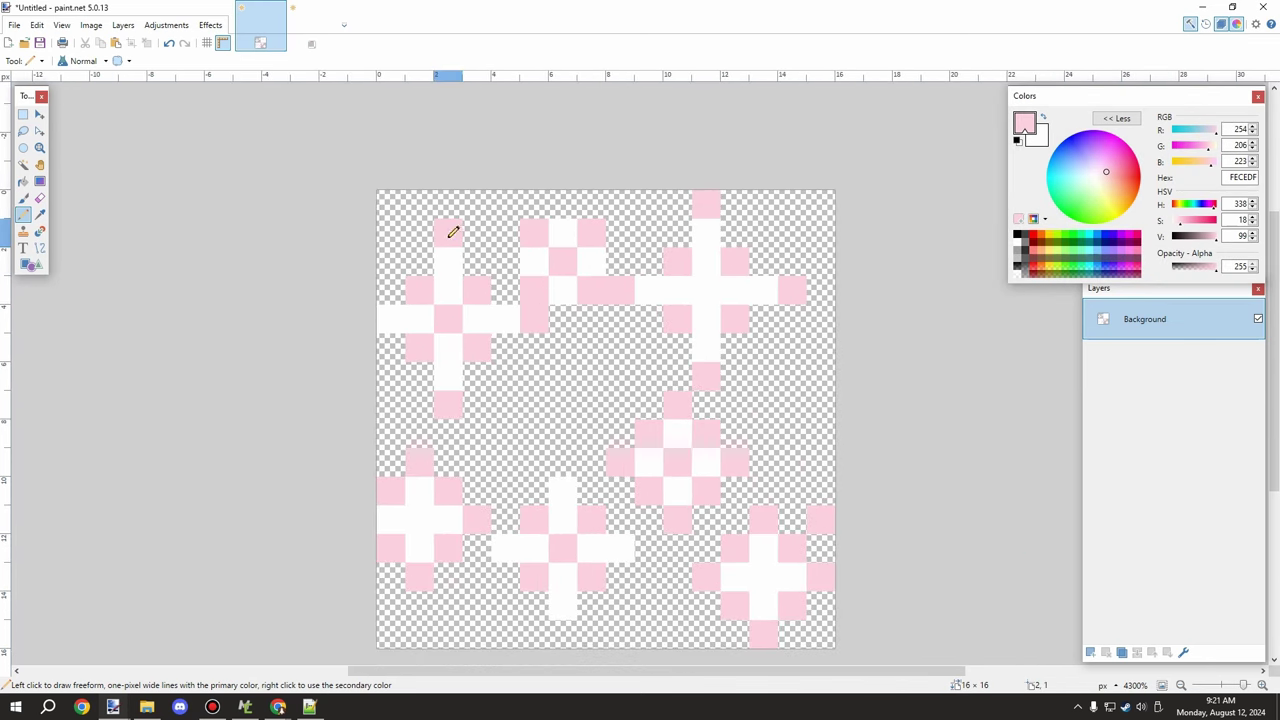
pyautogui.click(821, 318)
# - Add light pink pixels at the ends of the lower-middle cross's arms
pyautogui.scroll(-2, 714, 400)
pyautogui.scroll(2, 700, 404)
pyautogui.click(621, 587)
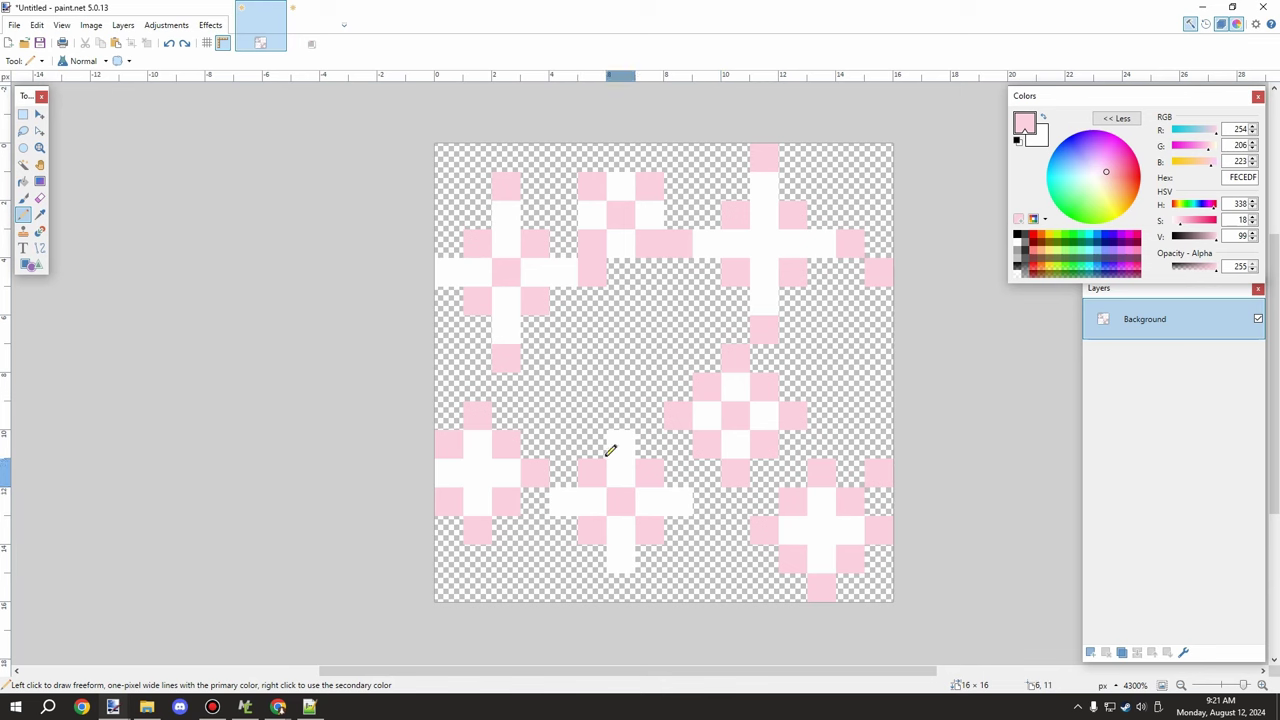
pyautogui.click(621, 415)
pyautogui.click(535, 501)
pyautogui.scroll(-4, 540, 497)
pyautogui.scroll(7, 628, 460)
# - Sample the medium pink ECB0C9 from the palette image as the primary color and return to the texture with the Pencil
pyautogui.click(311, 42)
pyautogui.click(40, 214)
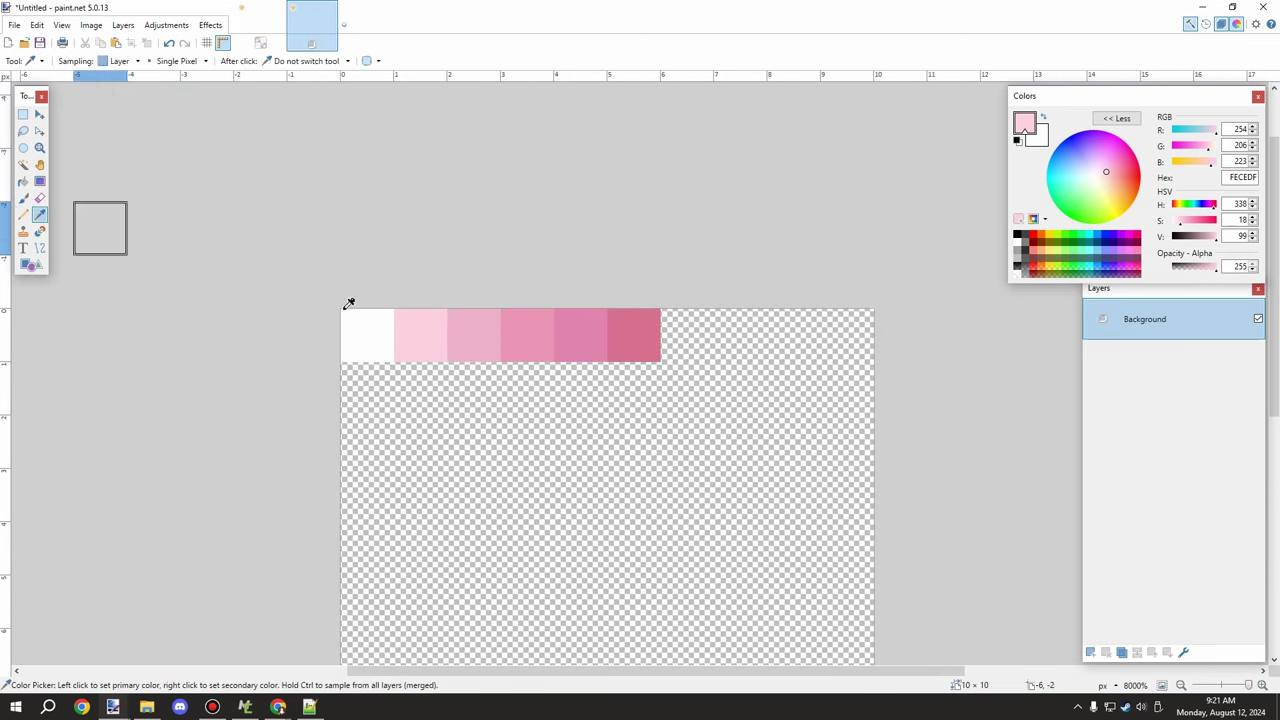
pyautogui.click(475, 333)
pyautogui.click(262, 40)
pyautogui.press('p')
# - Pencil a medium pink ECB0C9 outline around all the flowers, filling most of the space between them
pyautogui.moveTo(436, 445)
pyautogui.mouseDown()
pyautogui.moveTo(443, 349)
pyautogui.moveTo(881, 488)
pyautogui.mouseUp()
pyautogui.moveTo(736, 575)
pyautogui.mouseDown()
pyautogui.moveTo(591, 514)
pyautogui.moveTo(443, 551)
pyautogui.moveTo(262, 565)
pyautogui.mouseUp()
pyautogui.scroll(1, 271, 452)
pyautogui.moveTo(271, 452)
pyautogui.mouseDown()
pyautogui.moveTo(411, 364)
pyautogui.moveTo(400, 371)
pyautogui.moveTo(566, 234)
pyautogui.moveTo(676, 371)
pyautogui.moveTo(549, 420)
pyautogui.moveTo(671, 529)
pyautogui.moveTo(649, 309)
pyautogui.moveTo(658, 256)
pyautogui.moveTo(592, 184)
pyautogui.moveTo(447, 252)
pyautogui.mouseUp()
pyautogui.scroll(-1, 549, 420)
pyautogui.scroll(-1, 629, 357)
pyautogui.scroll(1, 290, 236)
pyautogui.moveTo(520, 236); pyautogui.dragTo(380, 195)
pyautogui.moveTo(347, 300)
pyautogui.mouseDown()
pyautogui.moveTo(322, 251)
pyautogui.moveTo(345, 235)
pyautogui.moveTo(209, 257)
pyautogui.mouseUp()
pyautogui.scroll(-4, 209, 257)
# - Sample the deeper pink E994B3 from the palette image as the primary color and return to the texture with the Pencil
pyautogui.click(298, 43)
pyautogui.click(40, 215)
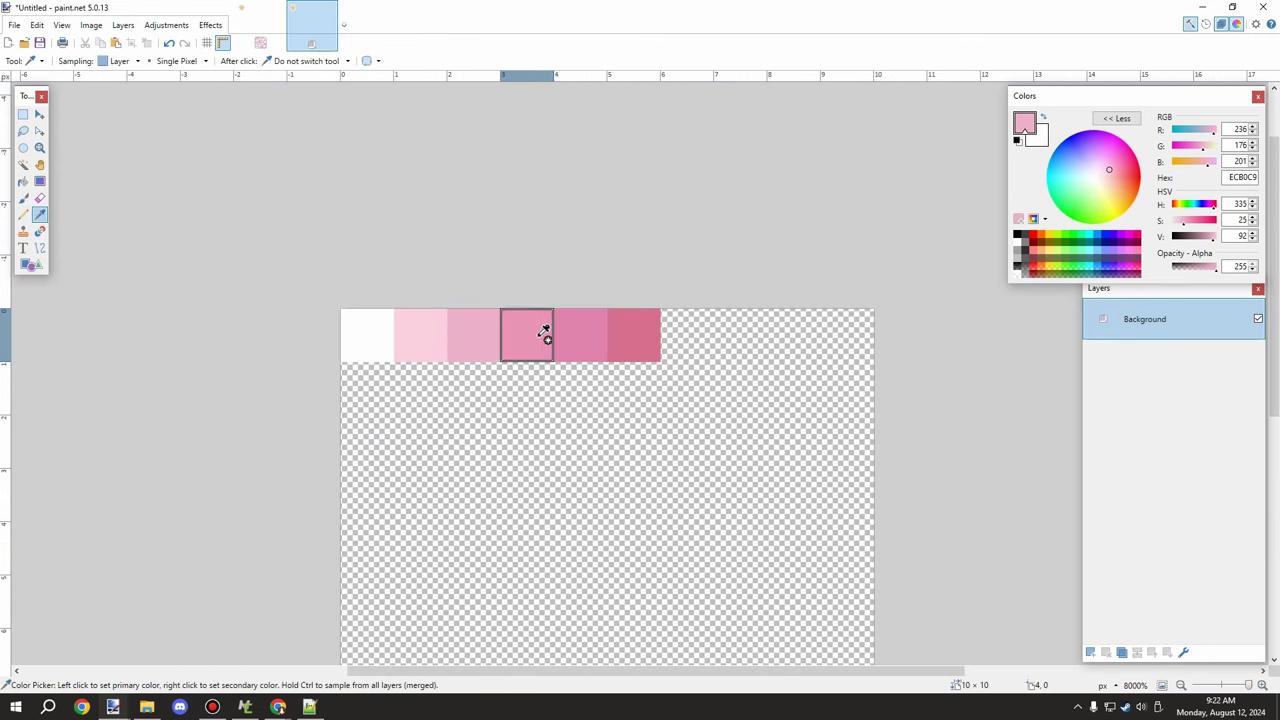
pyautogui.click(541, 338)
pyautogui.click(261, 42)
pyautogui.scroll(2, 258, 365)
pyautogui.click(23, 215)
# - Pencil E994B3 pixels along the edges of the transparent gaps in the center and on the texture's right side
pyautogui.moveTo(318, 448)
pyautogui.mouseDown()
pyautogui.moveTo(391, 384)
pyautogui.moveTo(354, 446)
pyautogui.moveTo(464, 478)
pyautogui.mouseUp()
pyautogui.click(353, 517)
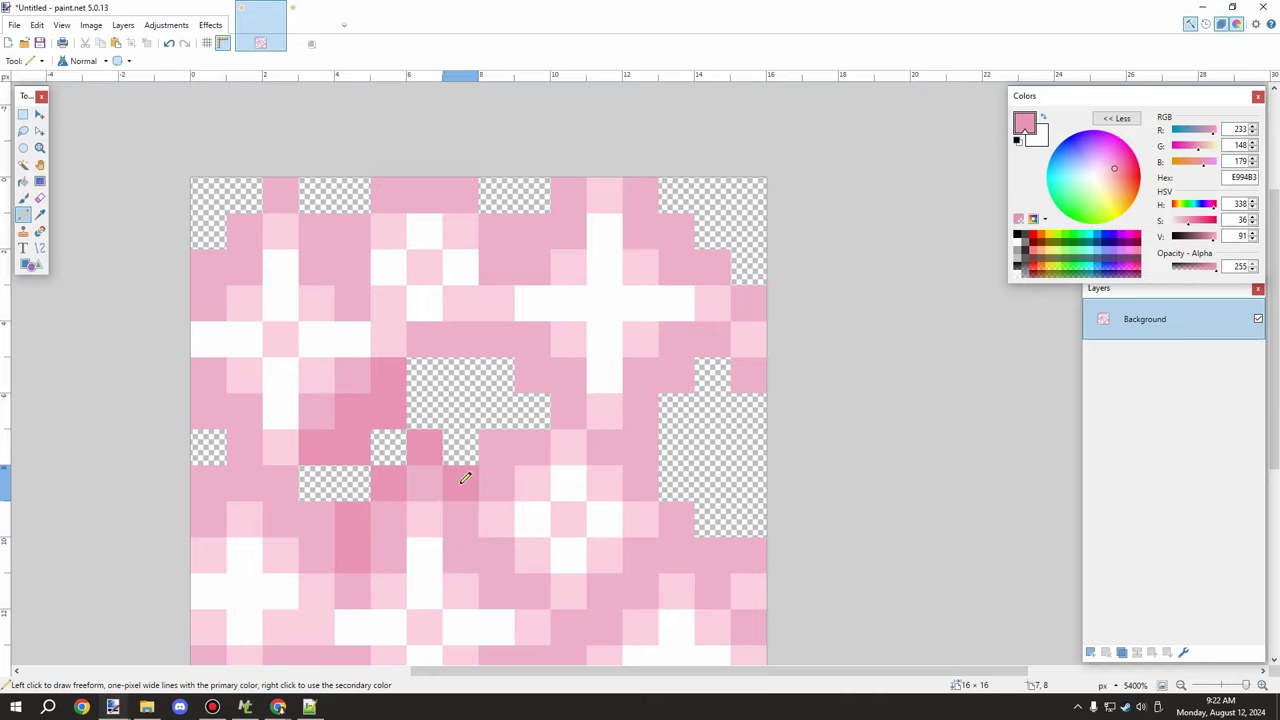
pyautogui.scroll(-2, 497, 367)
pyautogui.moveTo(519, 433)
pyautogui.mouseDown()
pyautogui.moveTo(595, 356)
pyautogui.moveTo(628, 432)
pyautogui.mouseUp()
pyautogui.moveTo(554, 469); pyautogui.dragTo(616, 507)
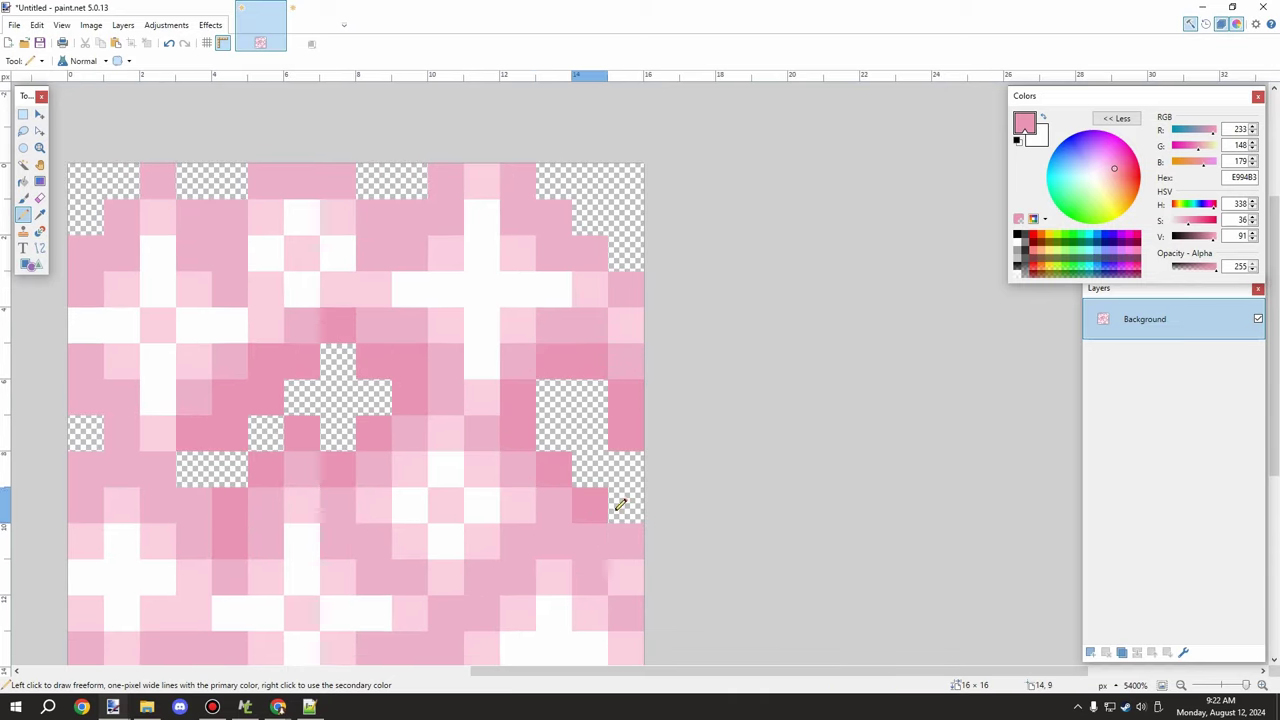
# - Pencil E994B3 pixels between the lower flowers and along the texture's lower edge
pyautogui.scroll(1, 625, 510)
pyautogui.moveTo(488, 490); pyautogui.dragTo(443, 552)
pyautogui.click(404, 615)
pyautogui.moveTo(325, 565); pyautogui.dragTo(326, 597)
pyautogui.click(368, 567)
pyautogui.click(457, 610)
# - Pencil E994B3 pixels beside the upper flowers and into the gaps along the texture's upper and left edges
pyautogui.scroll(-3, 558, 610)
pyautogui.scroll(3, 432, 240)
pyautogui.moveTo(424, 405); pyautogui.dragTo(478, 345)
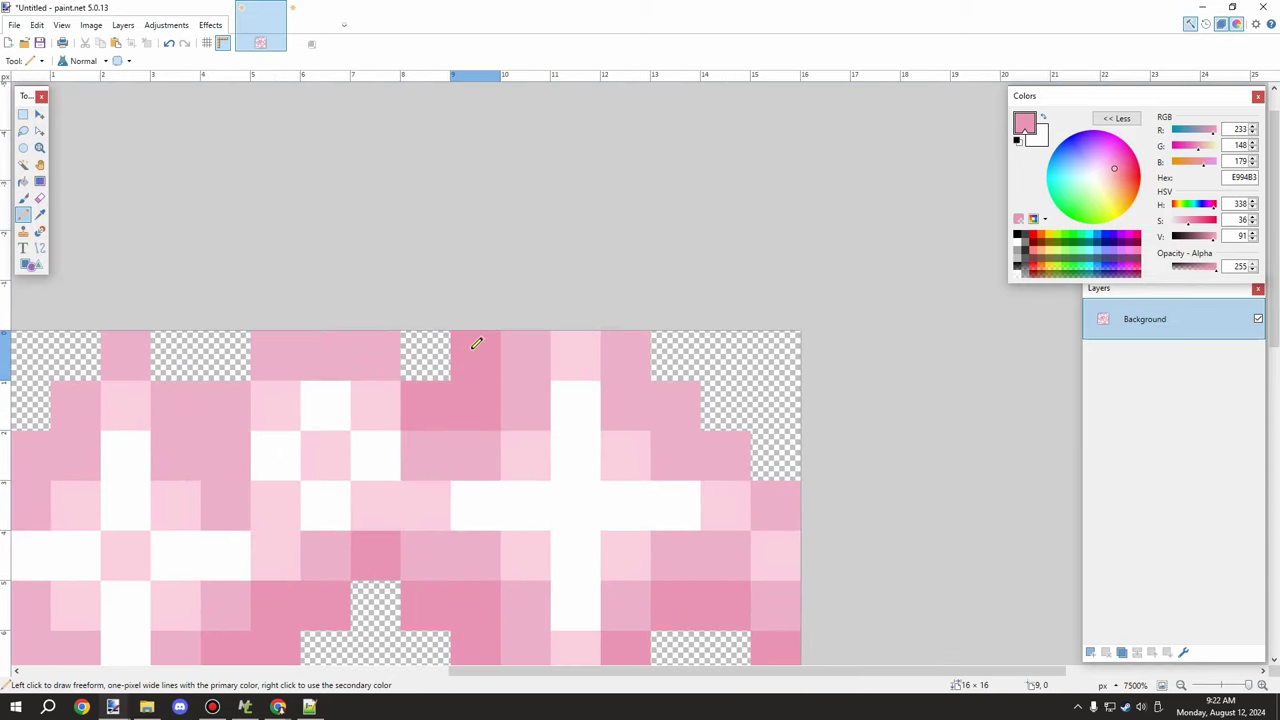
pyautogui.scroll(-3, 480, 340)
pyautogui.moveTo(283, 344)
pyautogui.mouseDown()
pyautogui.moveTo(338, 450)
pyautogui.moveTo(263, 437)
pyautogui.moveTo(264, 352)
pyautogui.moveTo(284, 371)
pyautogui.mouseUp()
pyautogui.click(238, 502)
pyautogui.scroll(-1, 241, 545)
pyautogui.scroll(-2, 244, 137)
pyautogui.scroll(3, 264, 352)
pyautogui.scroll(-4, 211, 387)
pyautogui.scroll(2, 214, 382)
pyautogui.scroll(-1, 351, 357)
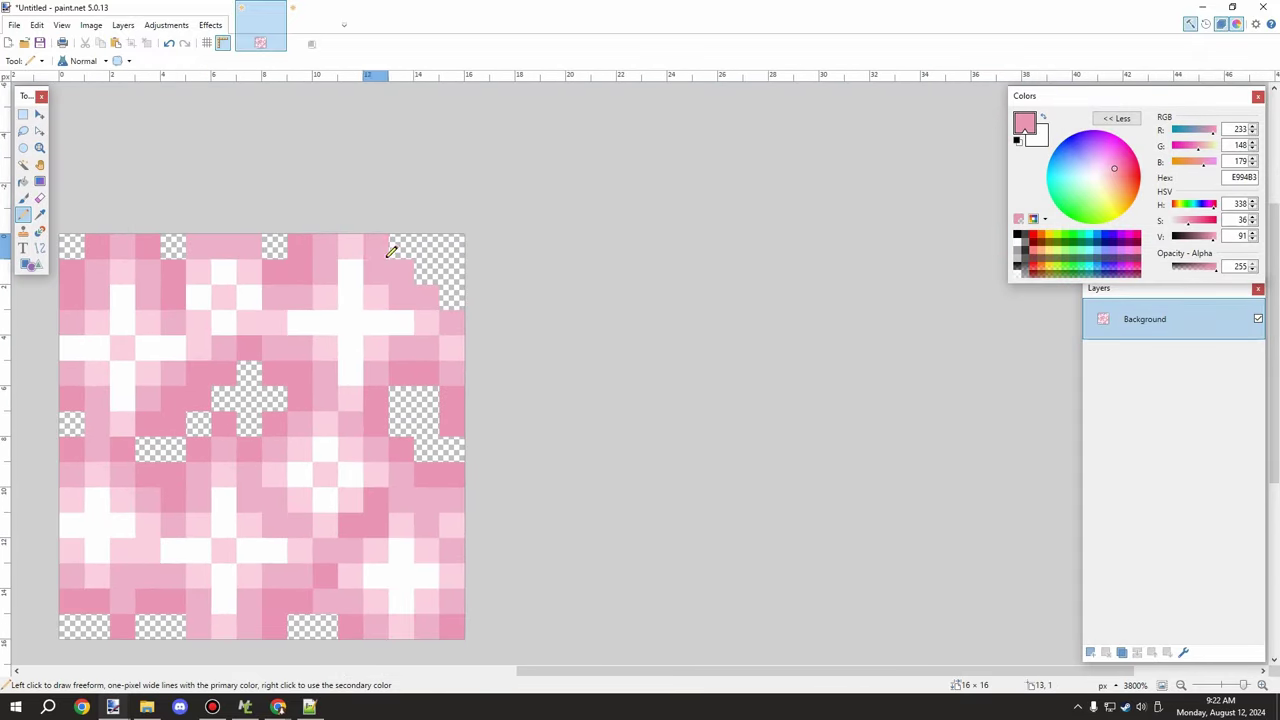
# - Sample the dark pink DF83AB from the palette image as the primary color and return to the texture with the Pencil
pyautogui.click(312, 44)
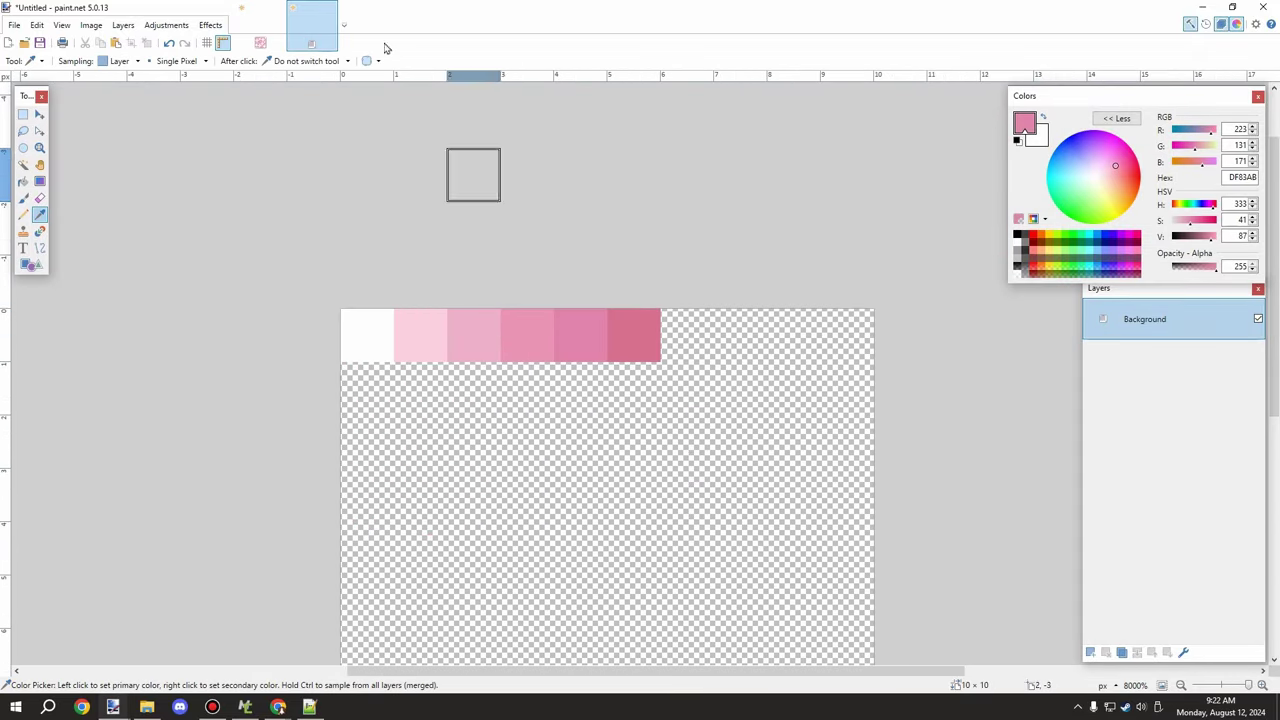
pyautogui.click(262, 42)
pyautogui.click(25, 201)
# - Pencil DF83AB pixels into the corners and around the remaining transparent gaps, leaving only their innermost pixels empty
pyautogui.scroll(-2, 457, 323)
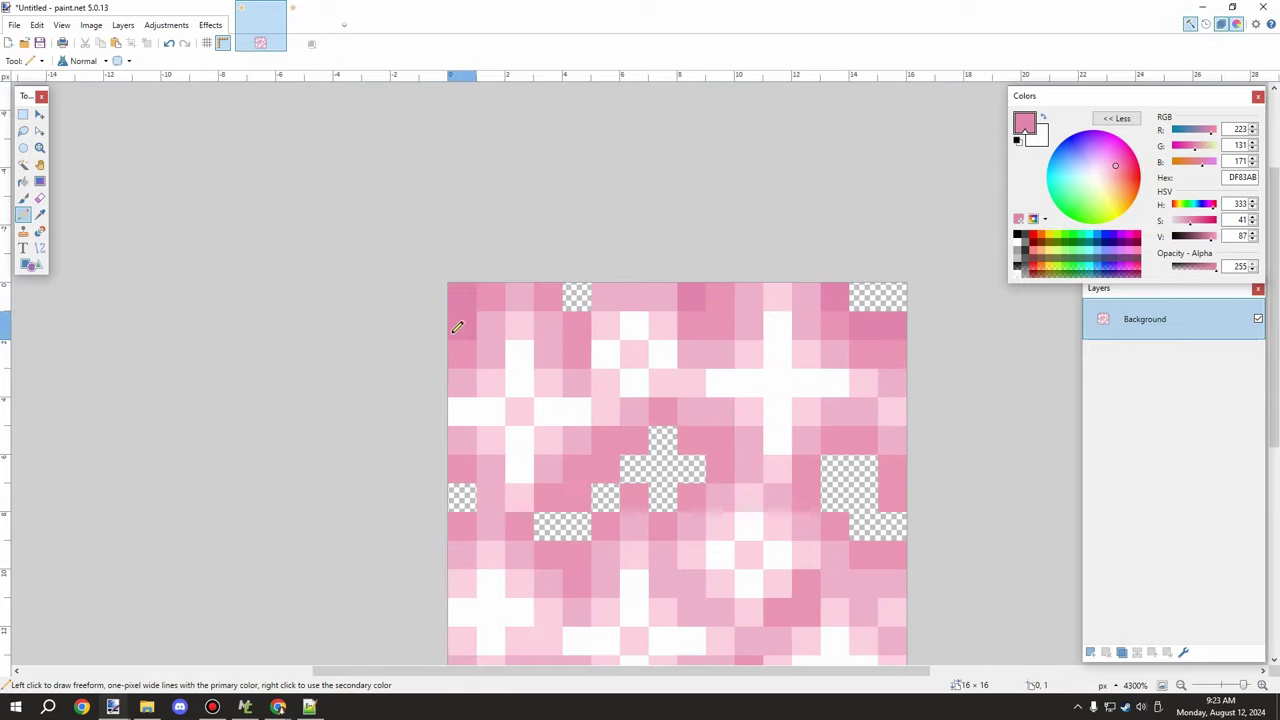
pyautogui.scroll(3, 578, 363)
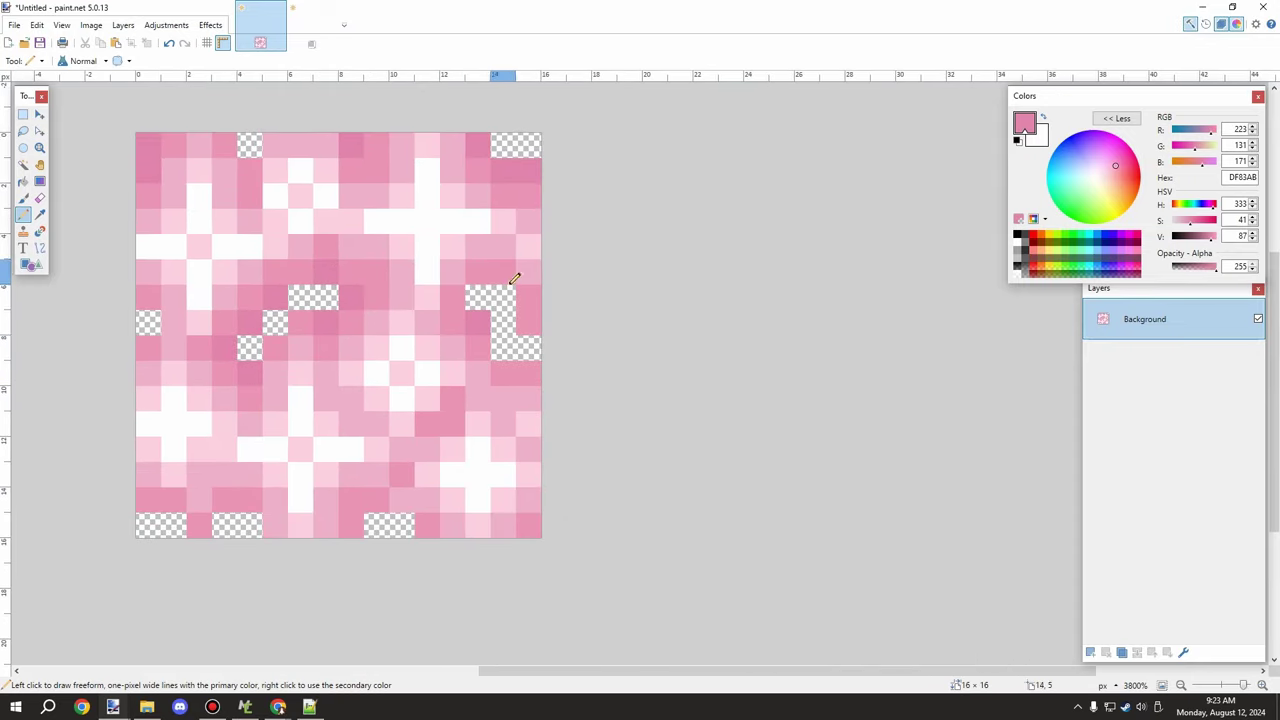
pyautogui.scroll(-5, 511, 402)
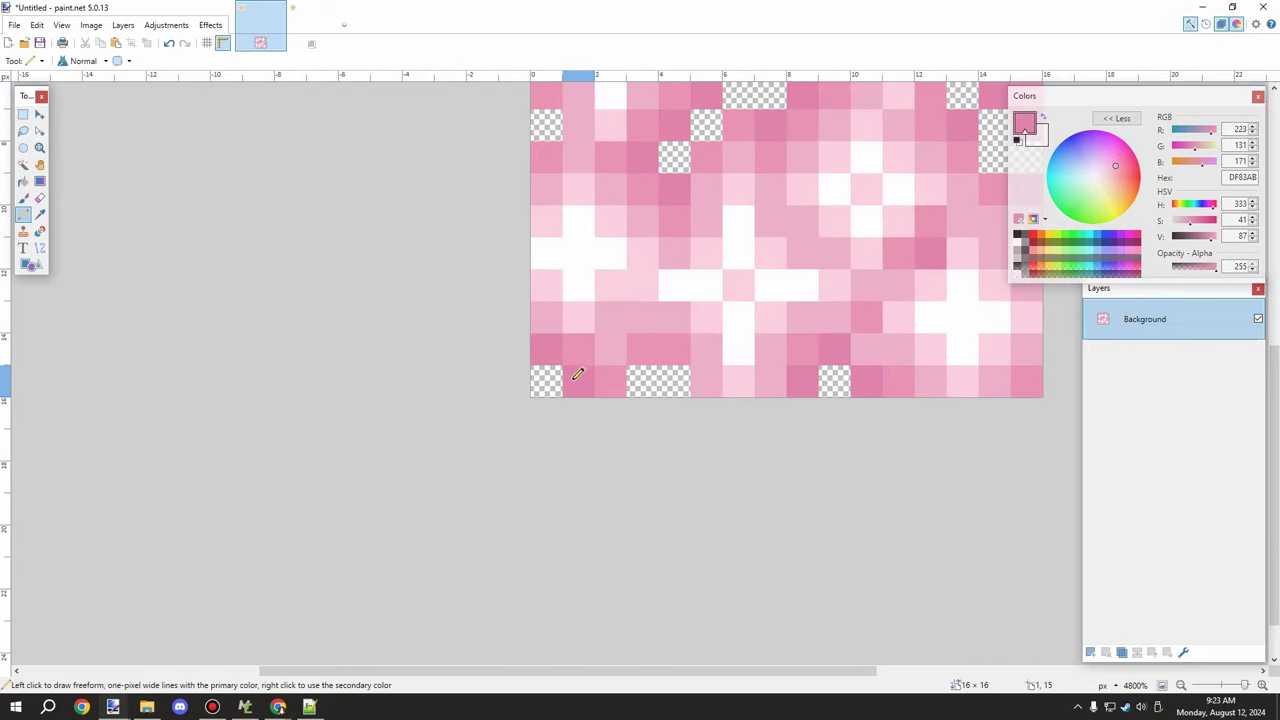
pyautogui.scroll(3, 652, 344)
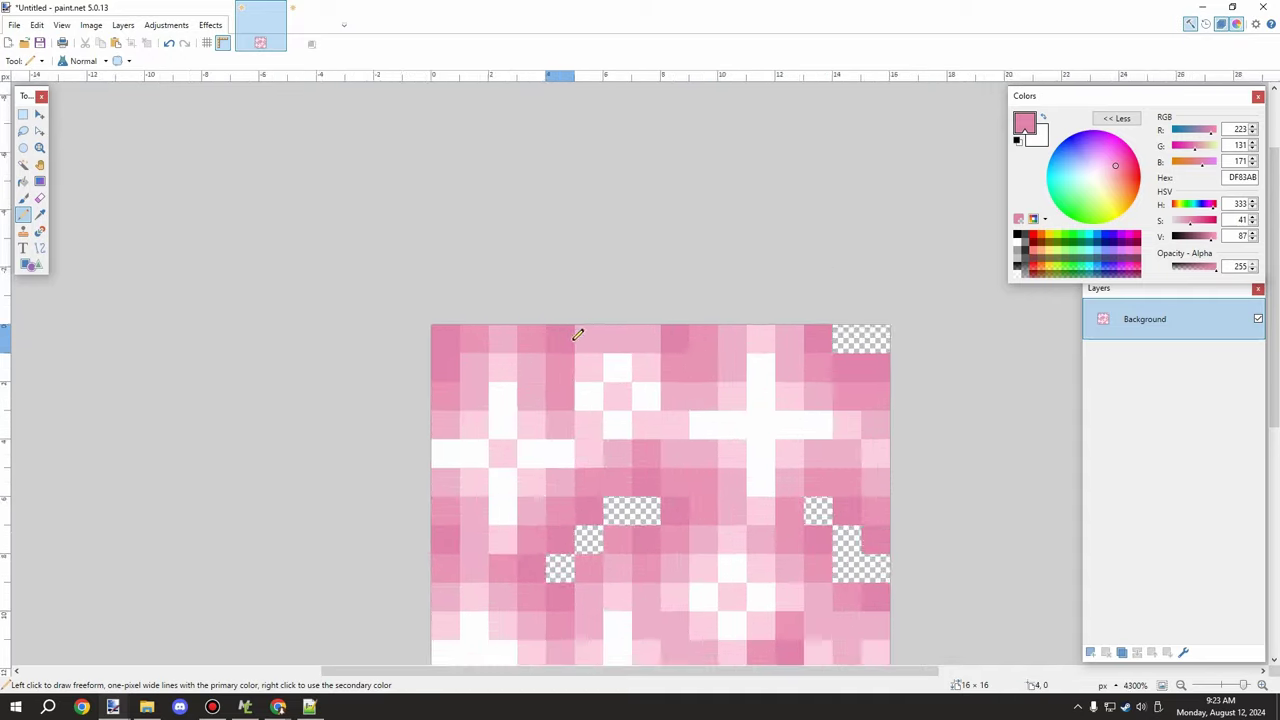
pyautogui.scroll(-4, 575, 320)
pyautogui.scroll(3, 533, 298)
# - Sample the darkest pink D66F8D from the palette image as the primary color and return to the texture with the Pencil
pyautogui.click(312, 43)
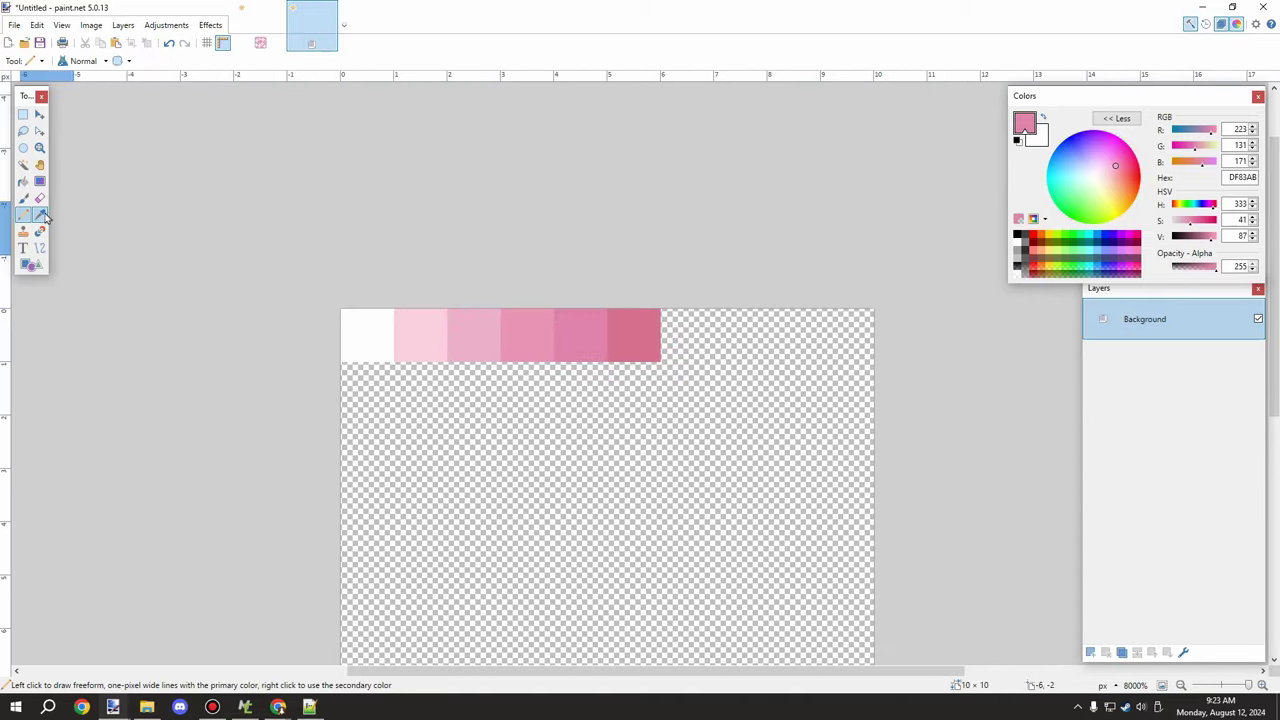
pyautogui.click(40, 214)
pyautogui.click(634, 335)
pyautogui.click(261, 42)
pyautogui.scroll(4, 317, 257)
pyautogui.click(23, 214)
# - Fill all remaining transparent pixels of the texture with D66F8D
pyautogui.click(841, 295)
pyautogui.scroll(2, 605, 475)
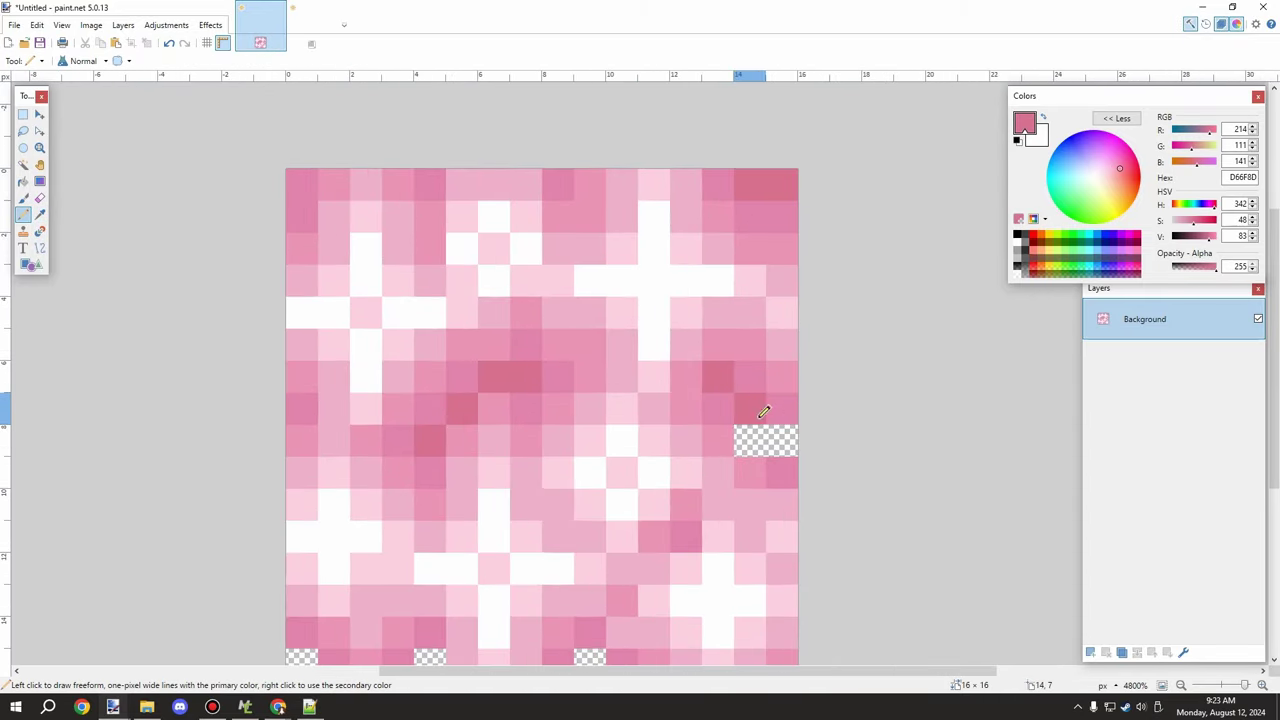
pyautogui.scroll(-5, 443, 380)
pyautogui.scroll(3, 349, 443)
# - Copy the whole texture into a new 32 × 32 image and place two copies side by side across its upper half
pyautogui.hotkey('ctrl', 'a')
pyautogui.hotkey('ctrl', 'c')
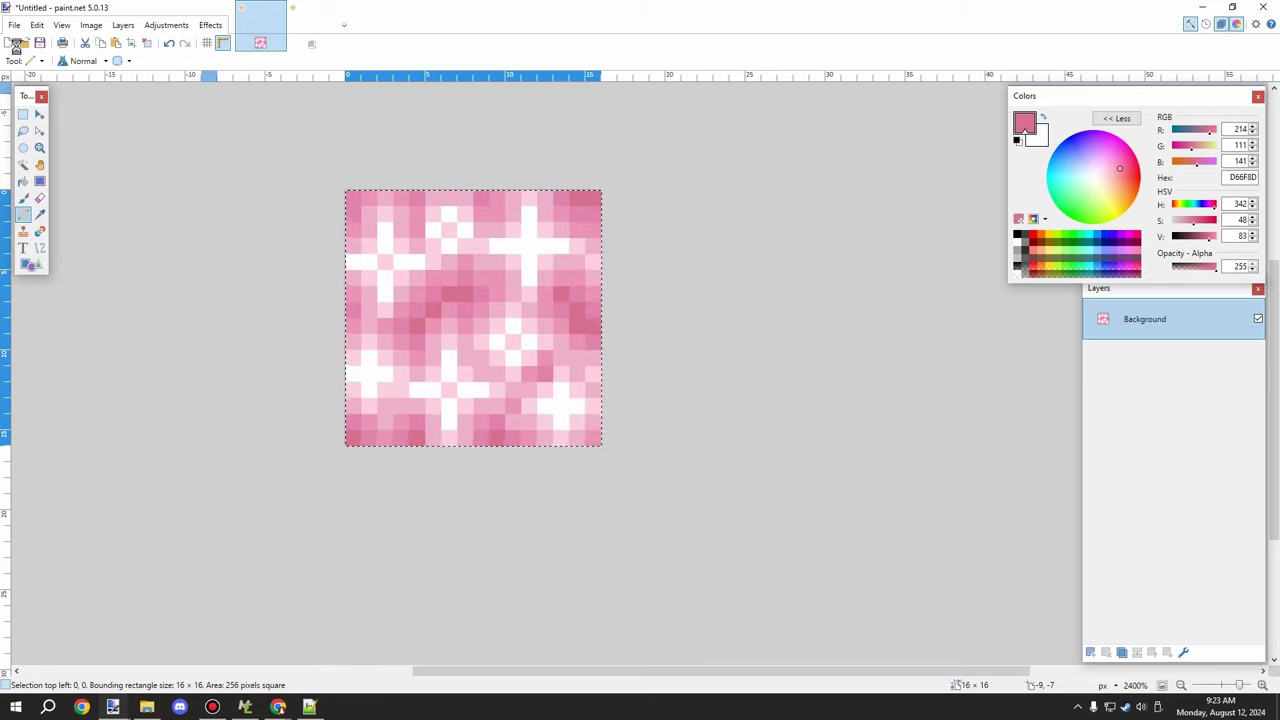
pyautogui.hotkey('ctrl', 'n')
pyautogui.press('Return')
pyautogui.hotkey('ctrl', 'v')
pyautogui.hotkey('ctrl', 'v')
pyautogui.moveTo(511, 273); pyautogui.dragTo(703, 273)
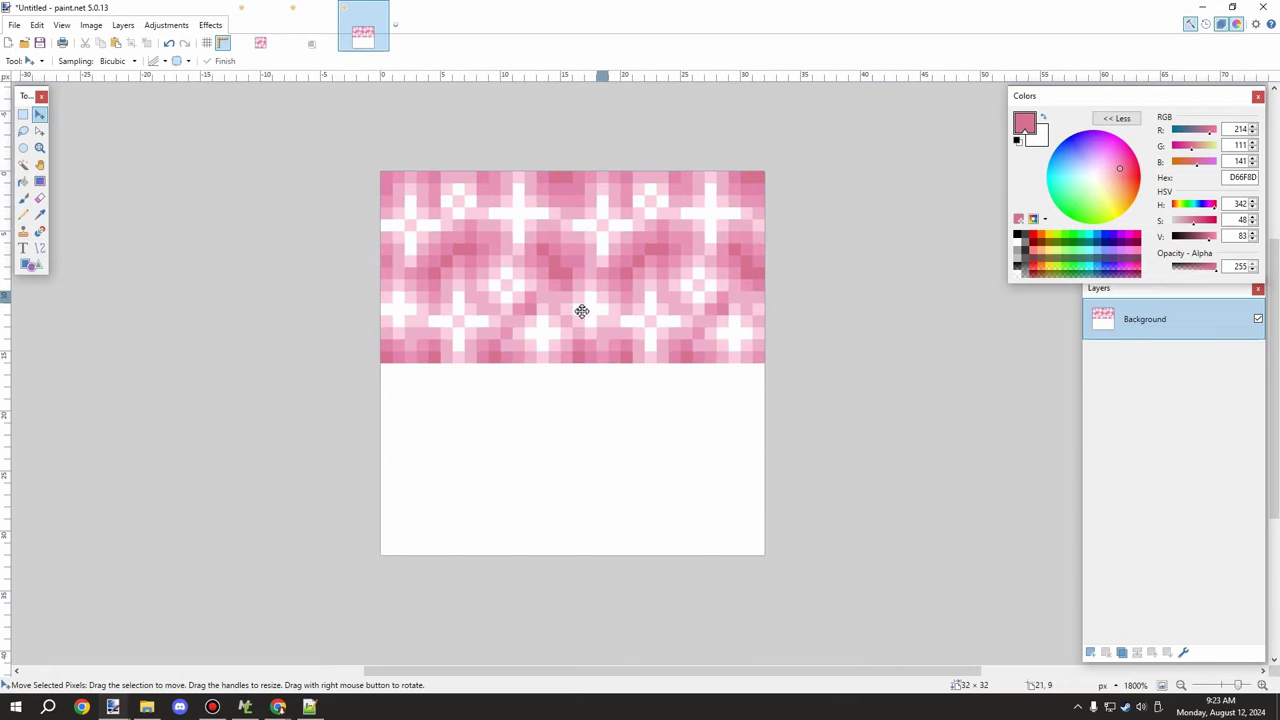
# - Paste two more copies of the texture side by side to fill the lower half of the 32 × 32 image
pyautogui.hotkey('ctrl', 'v')
pyautogui.moveTo(463, 219); pyautogui.dragTo(451, 411)
pyautogui.hotkey('ctrl', 'v')
pyautogui.moveTo(451, 248); pyautogui.dragTo(631, 440)
pyautogui.hotkey('ctrl', 'z')
pyautogui.hotkey('ctrl', 'z')
pyautogui.moveTo(446, 443); pyautogui.dragTo(638, 446)
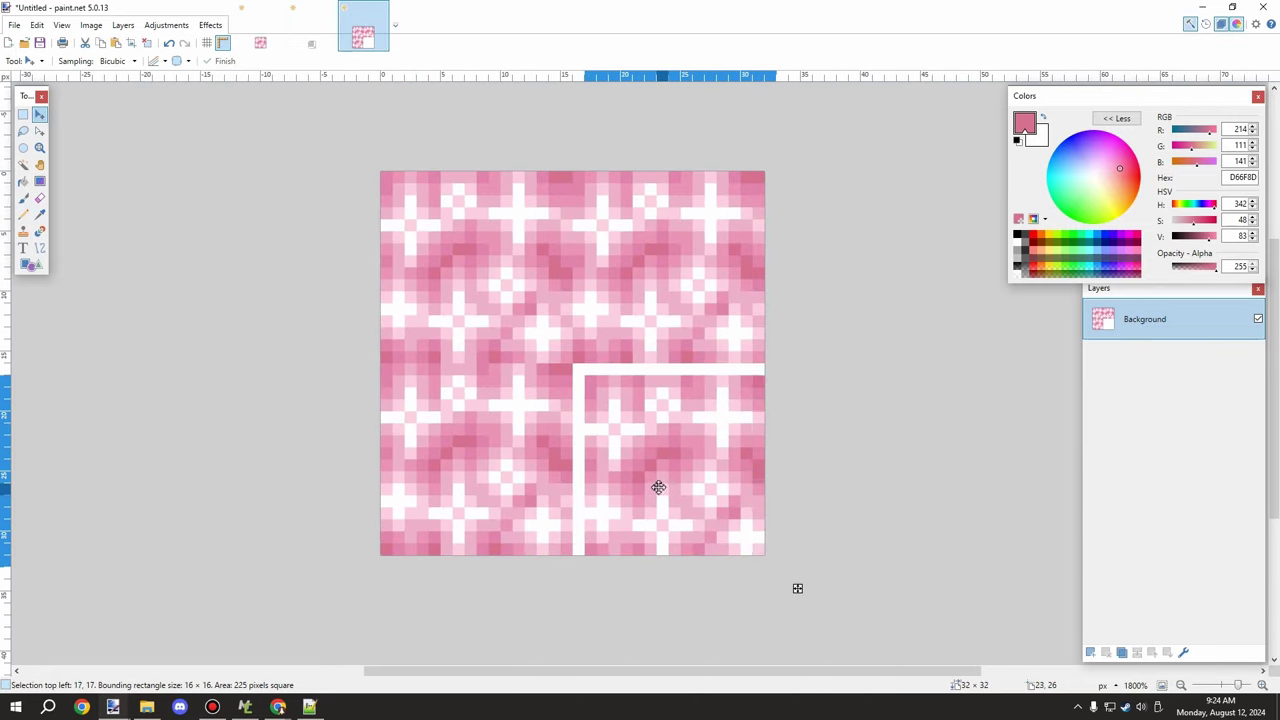
# - Check the tiled pattern and touch up the upper-left tile with E994B3 pixels, including one below the lower-left cross
pyautogui.keyDown('ctrl'); pyautogui.scroll(-3, 687, 471); pyautogui.keyUp('ctrl')
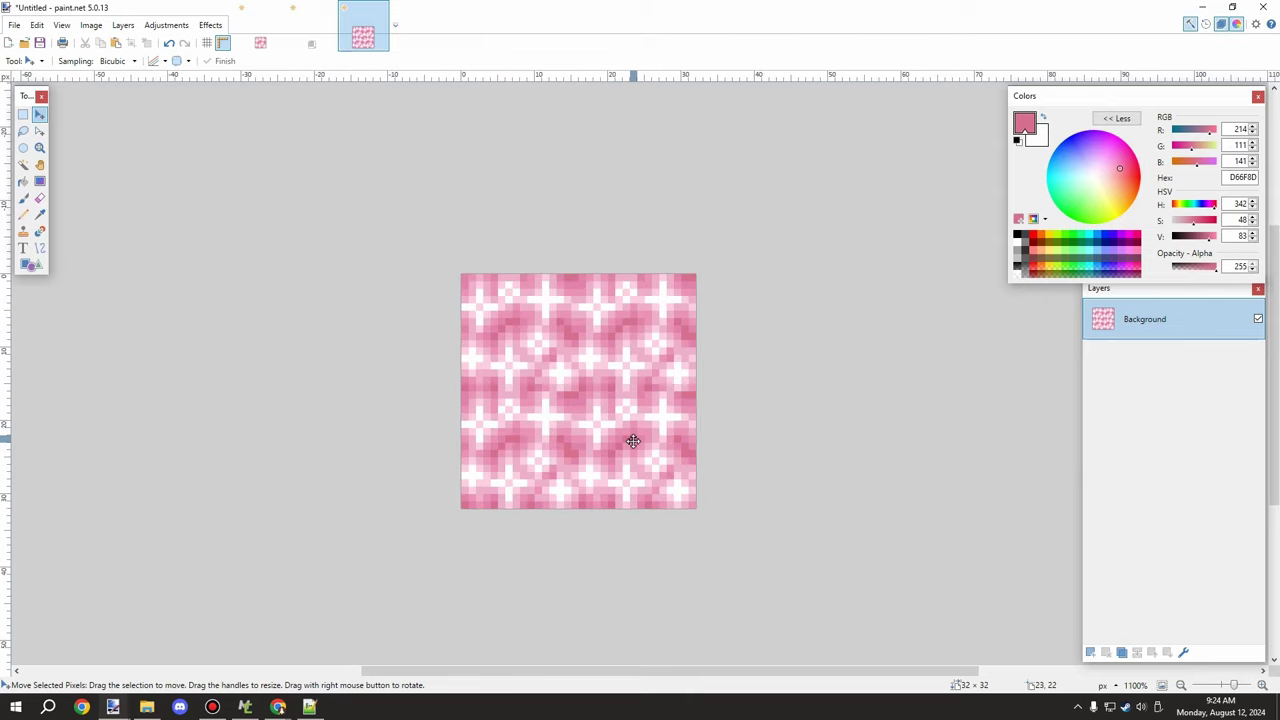
pyautogui.keyDown('ctrl'); pyautogui.scroll(5, 634, 437); pyautogui.keyUp('ctrl')
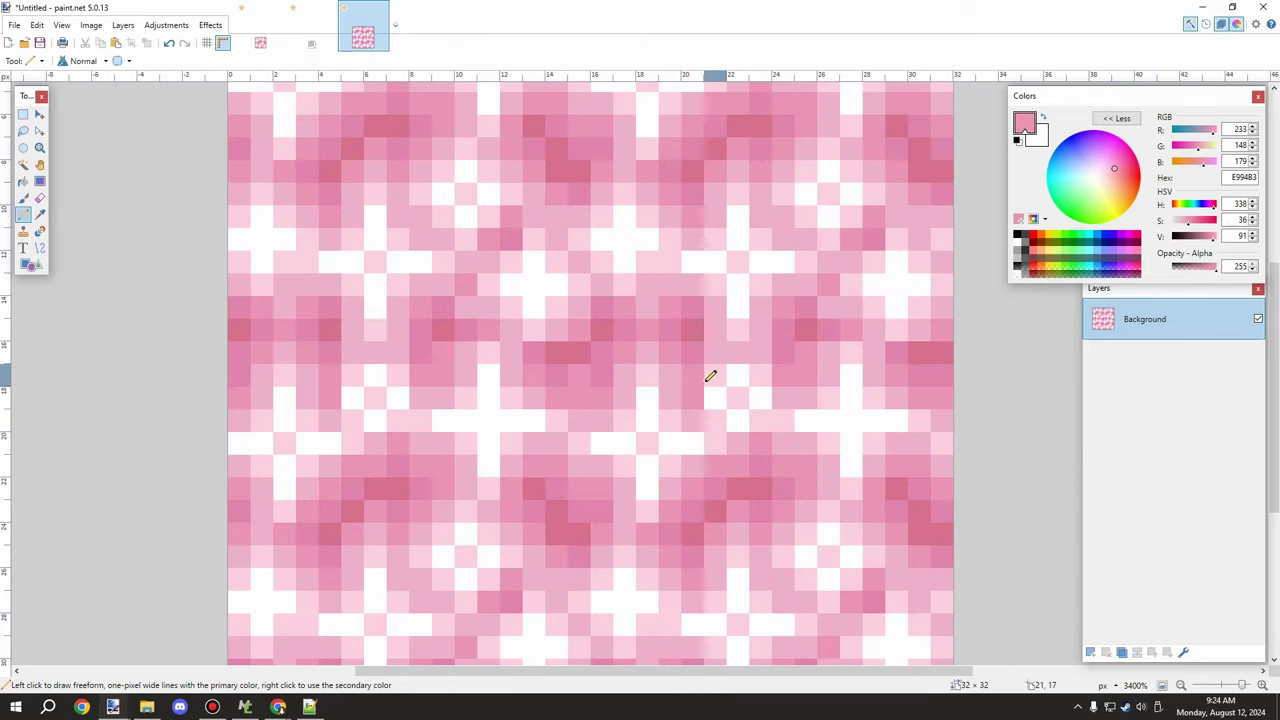
pyautogui.keyDown('ctrl'); pyautogui.scroll(2, 710, 376); pyautogui.keyUp('ctrl')
pyautogui.keyDown('ctrl'); pyautogui.scroll(-3, 515, 410); pyautogui.keyUp('ctrl')
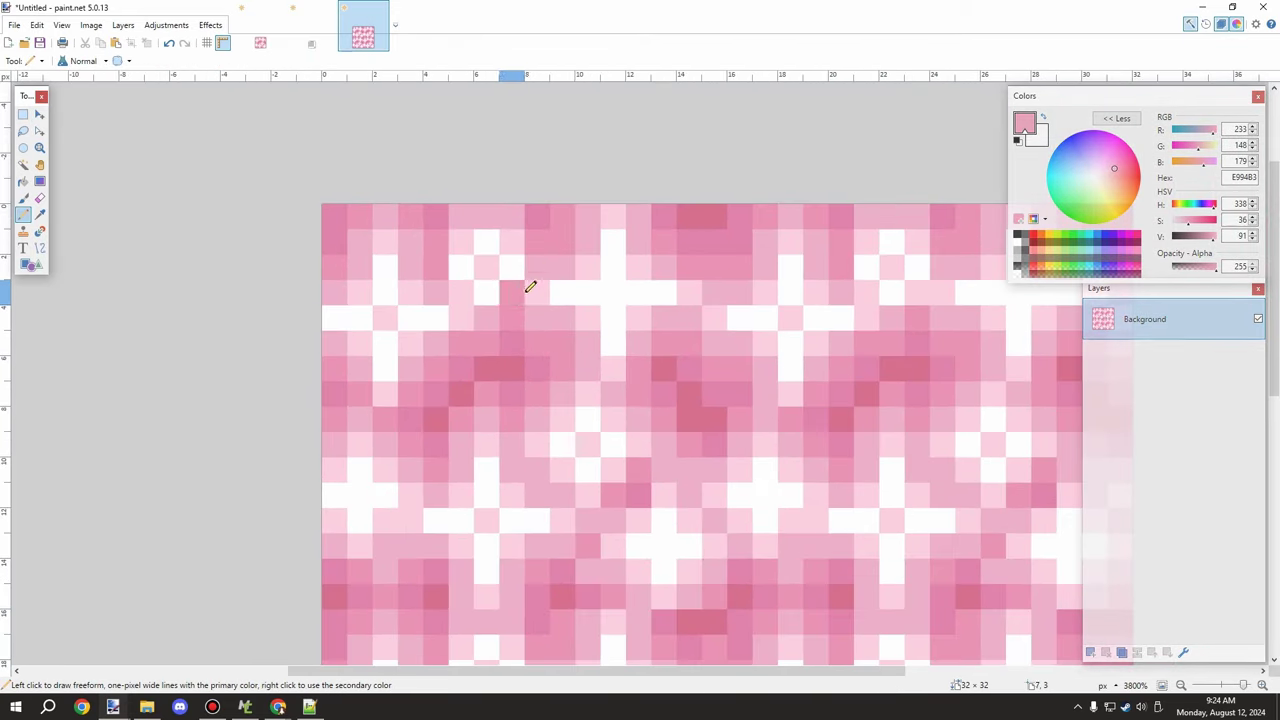
pyautogui.keyDown('ctrl'); pyautogui.scroll(2, 565, 255); pyautogui.keyUp('ctrl')
pyautogui.keyDown('ctrl'); pyautogui.scroll(2, 620, 340); pyautogui.keyUp('ctrl')
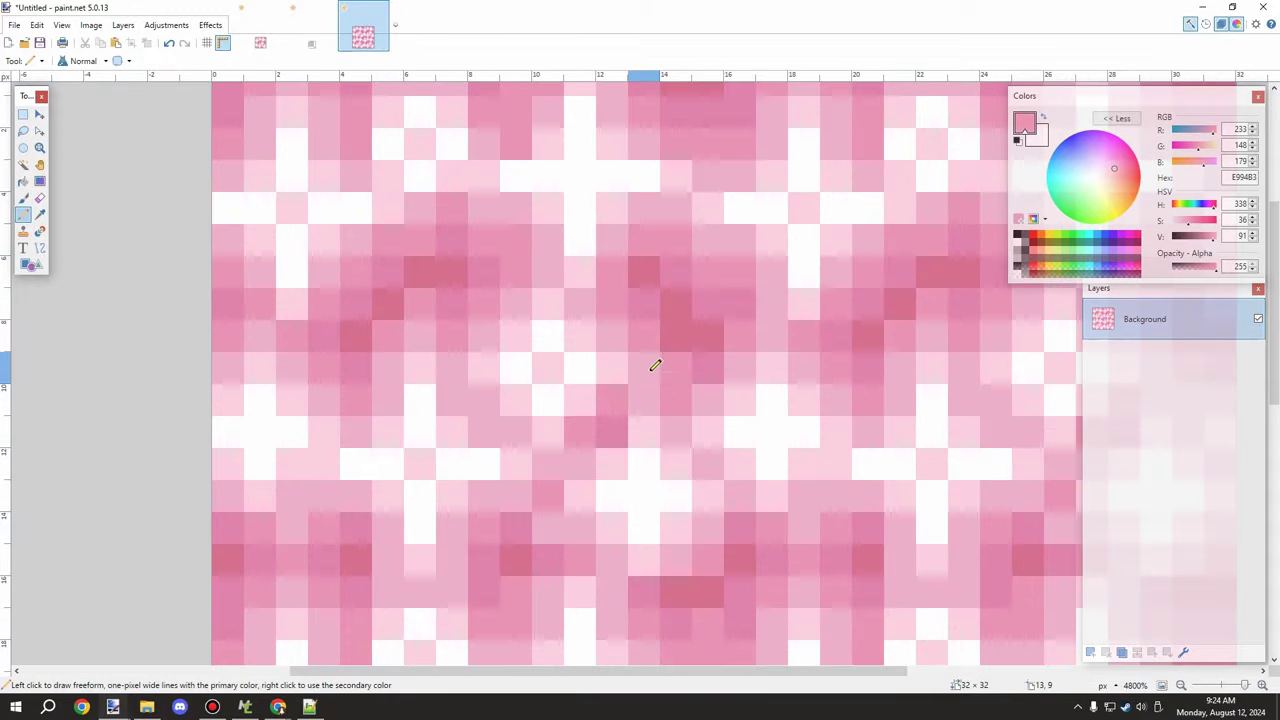
pyautogui.keyDown('ctrl'); pyautogui.scroll(-3, 660, 363); pyautogui.keyUp('ctrl')
pyautogui.keyDown('ctrl'); pyautogui.scroll(2, 510, 400); pyautogui.keyUp('ctrl')
# - Sample colors within the tiled image and pencil E994B3 pixels along the upper edge above the small upper-middle flower
pyautogui.press('k')
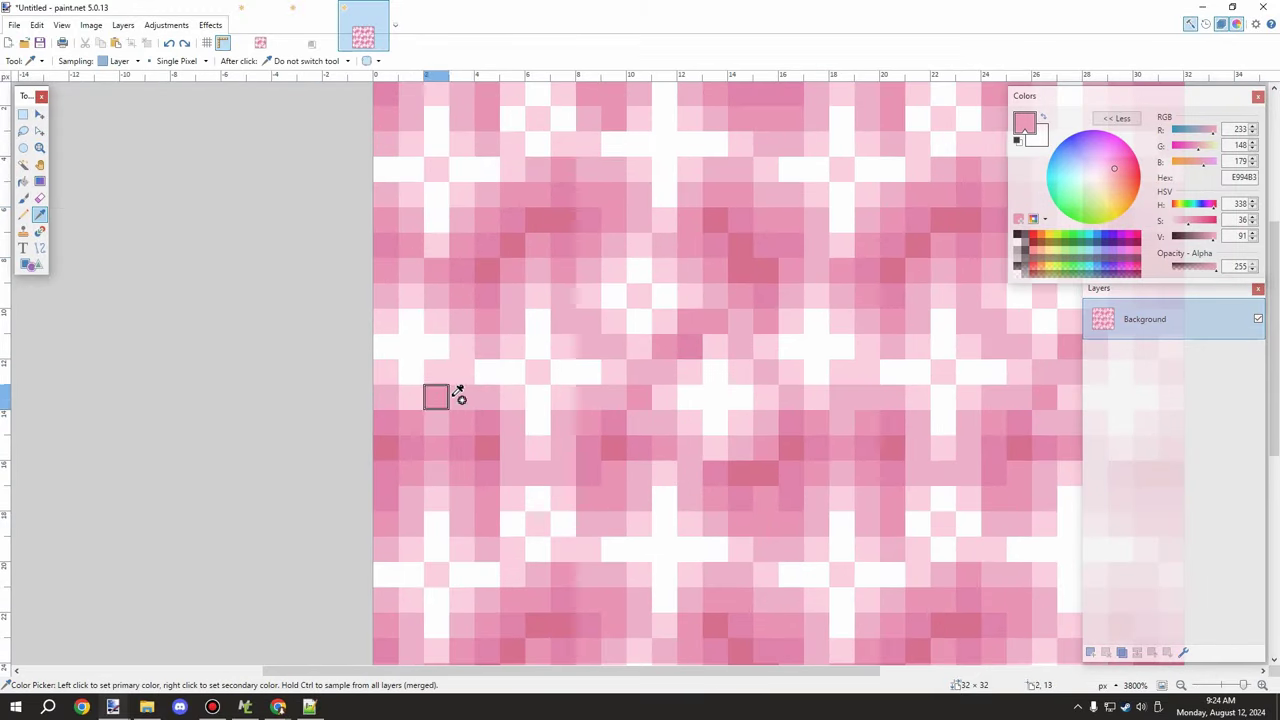
pyautogui.keyDown('ctrl'); pyautogui.scroll(1, 623, 391); pyautogui.keyUp('ctrl')
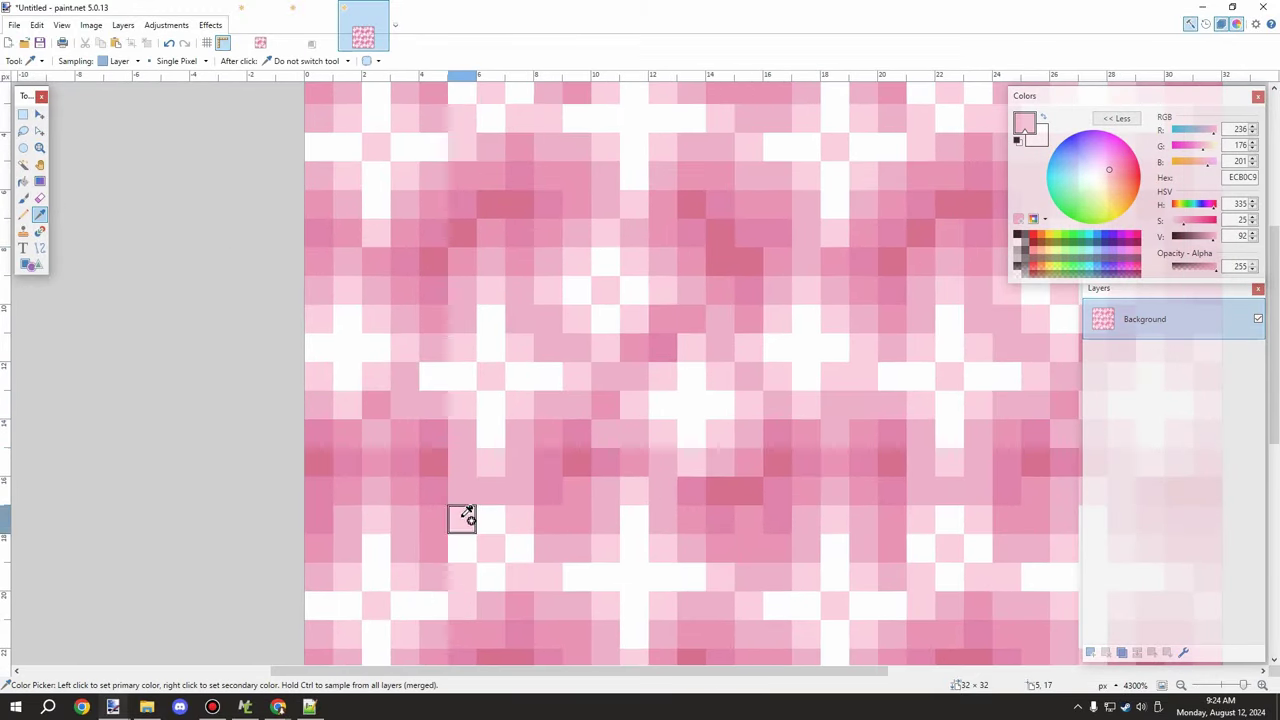
pyautogui.click(447, 524)
pyautogui.press('p')
pyautogui.keyDown('ctrl'); pyautogui.scroll(-2, 543, 463); pyautogui.keyUp('ctrl')
pyautogui.keyDown('ctrl'); pyautogui.scroll(1, 477, 263); pyautogui.keyUp('ctrl')
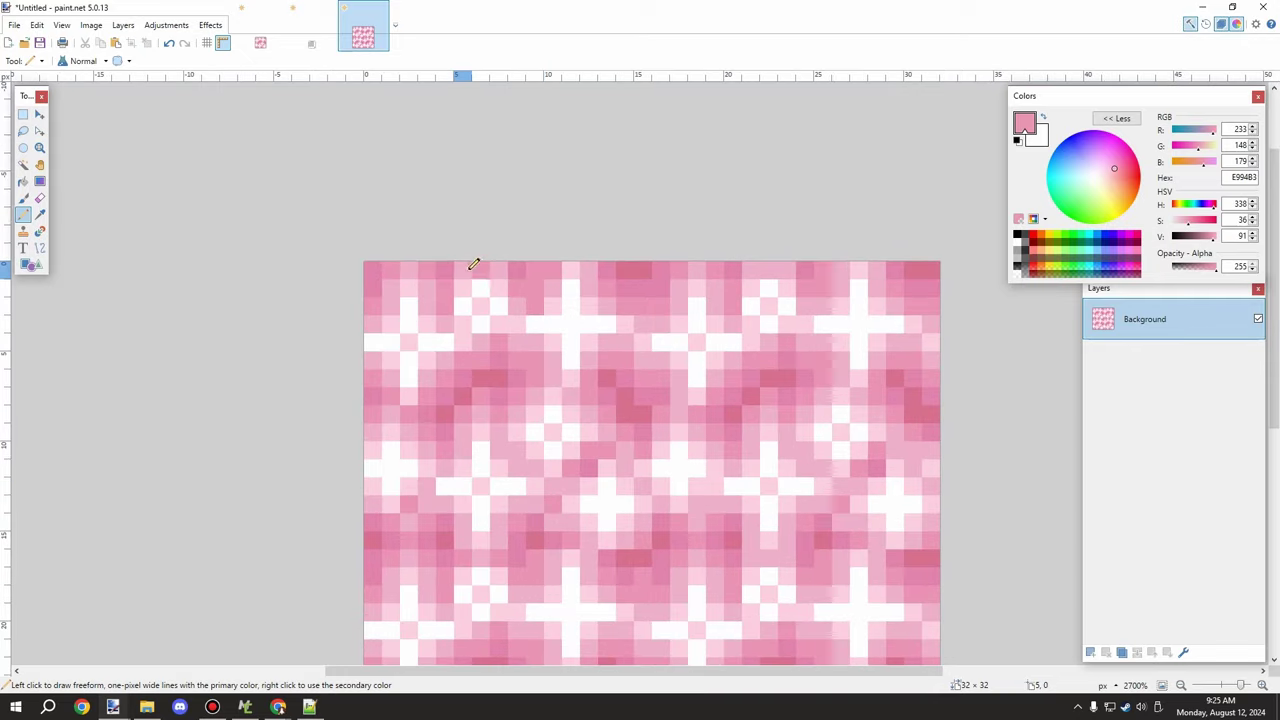
# - Sample the medium pink ECB0C9 from the tiled image and touch up the upper-left tile with the Pencil
pyautogui.keyDown('ctrl'); pyautogui.scroll(2, 561, 365); pyautogui.keyUp('ctrl')
pyautogui.press('k')
pyautogui.click(440, 303)
pyautogui.press('p')
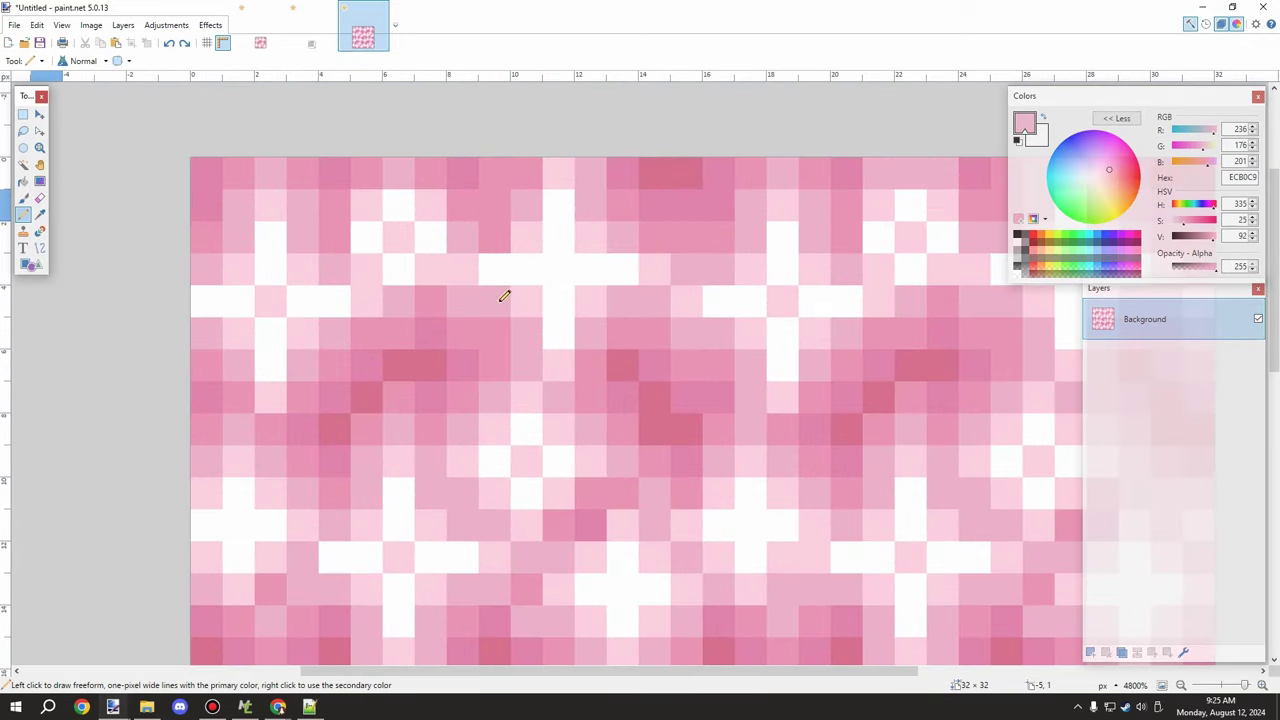
pyautogui.keyDown('ctrl'); pyautogui.scroll(-3, 503, 294); pyautogui.keyUp('ctrl')
pyautogui.keyDown('ctrl'); pyautogui.scroll(1, 523, 331); pyautogui.keyUp('ctrl')
pyautogui.keyDown('ctrl'); pyautogui.scroll(-1, 480, 337); pyautogui.keyUp('ctrl')
pyautogui.keyDown('ctrl'); pyautogui.scroll(4, 480, 337); pyautogui.keyUp('ctrl')
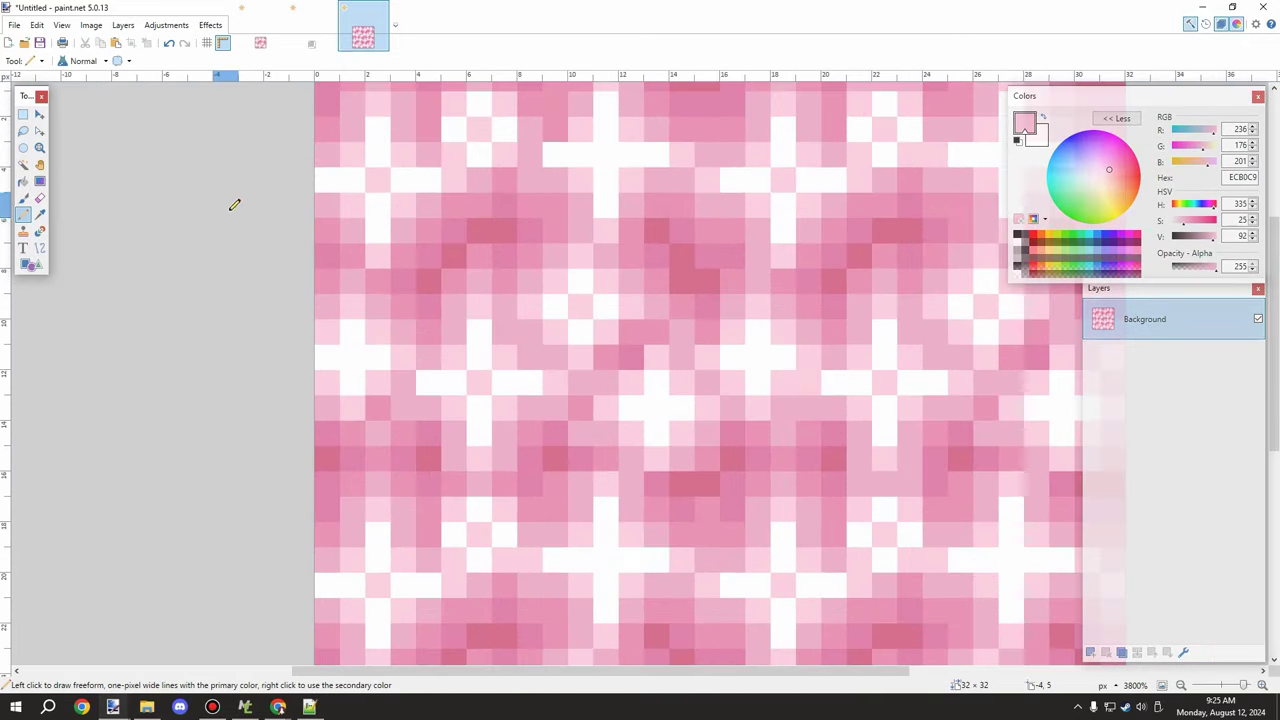
# - Copy the edited upper-left 16 × 16 tile over the original texture and over the other quadrants of the tiled image
pyautogui.keyDown('ctrl'); pyautogui.scroll(-2, 107, 158); pyautogui.keyUp('ctrl')
pyautogui.press('s')
pyautogui.moveTo(316, 192); pyautogui.dragTo(534, 411)
pyautogui.hotkey('ctrl', 'c')
pyautogui.click(267, 34)
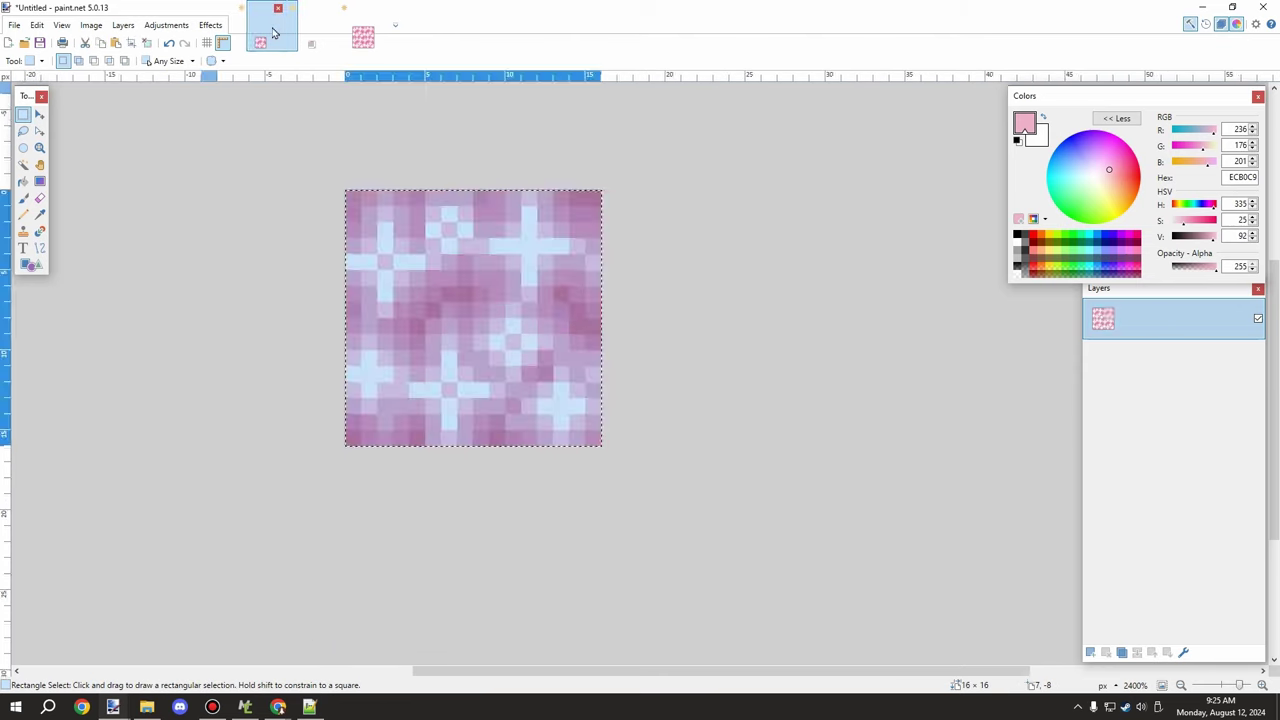
pyautogui.hotkey('ctrl', 'v')
pyautogui.hotkey('ctrl', 'Tab')
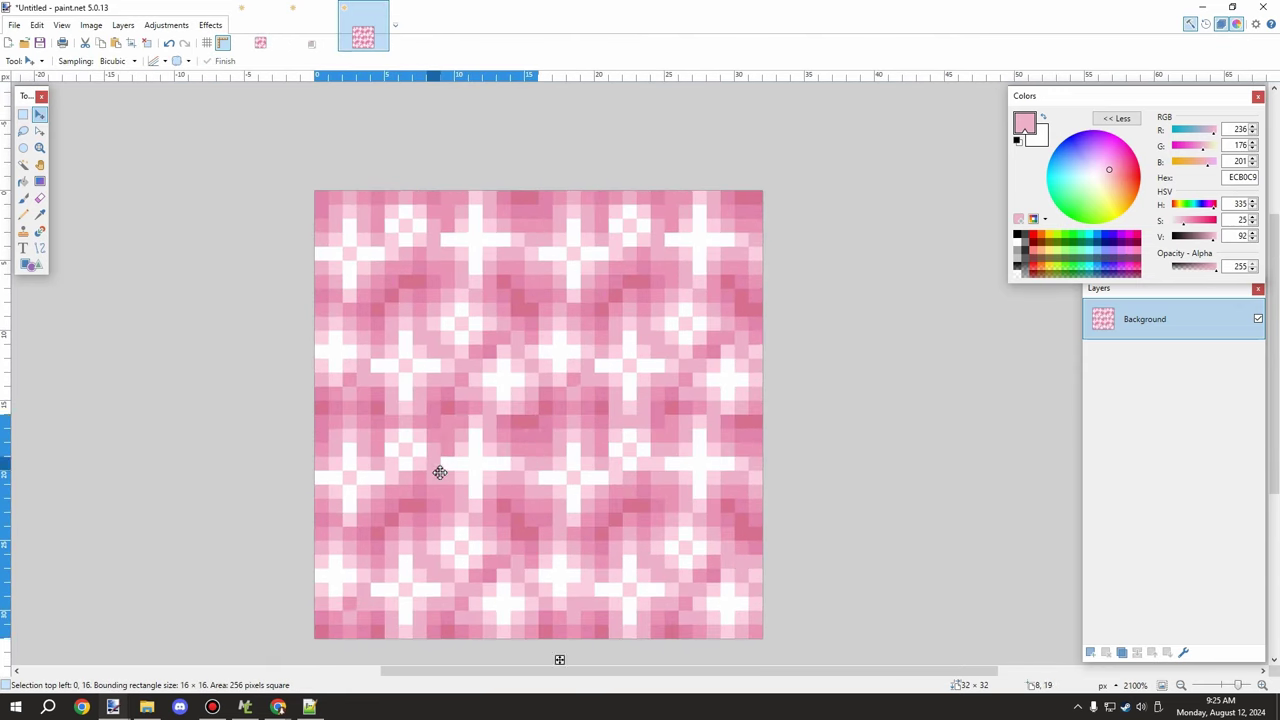
pyautogui.scroll(-1, 657, 471)
# - Save the tiled image to the Desktop as the PNG file rose_quartz_block with the offered save settings
pyautogui.click(14, 25)
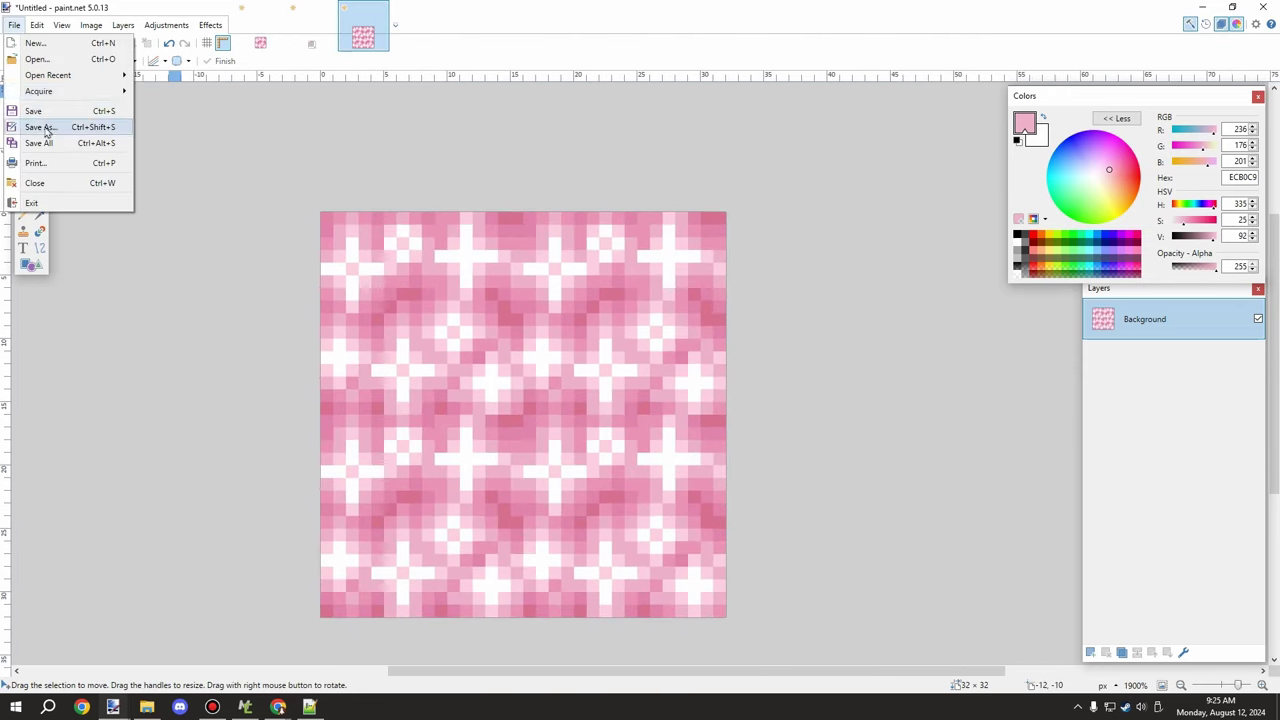
pyautogui.click(46, 126)
pyautogui.write('rose_quartz_block')
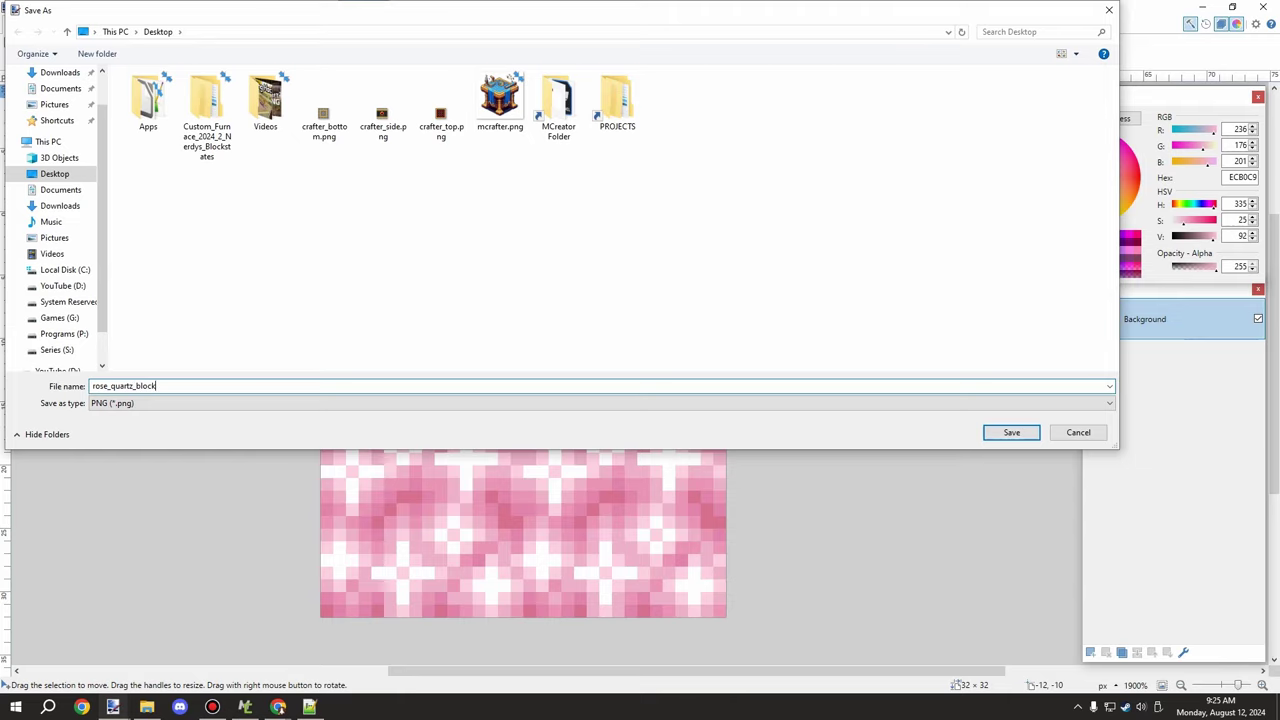
pyautogui.click(1011, 432)
pyautogui.click(734, 437)
# - Return to the 16 × 16 texture, sample the darkest pink D66F8D as the primary color and activate the Pencil
pyautogui.click(262, 34)
pyautogui.scroll(4, 457, 271)
pyautogui.click(346, 38)
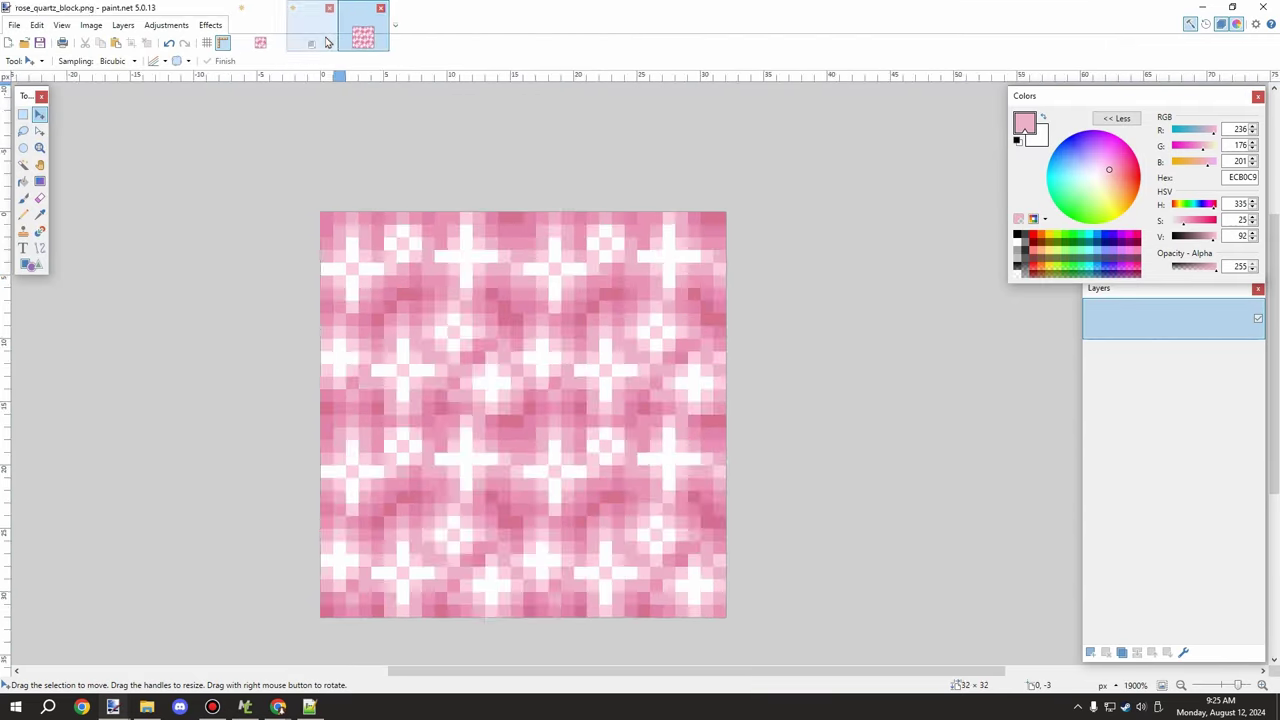
pyautogui.scroll(3, 434, 320)
pyautogui.scroll(-1, 450, 306)
pyautogui.click(40, 215)
pyautogui.click(261, 32)
pyautogui.click(601, 386)
pyautogui.click(23, 215)
pyautogui.scroll(-1, 468, 434)
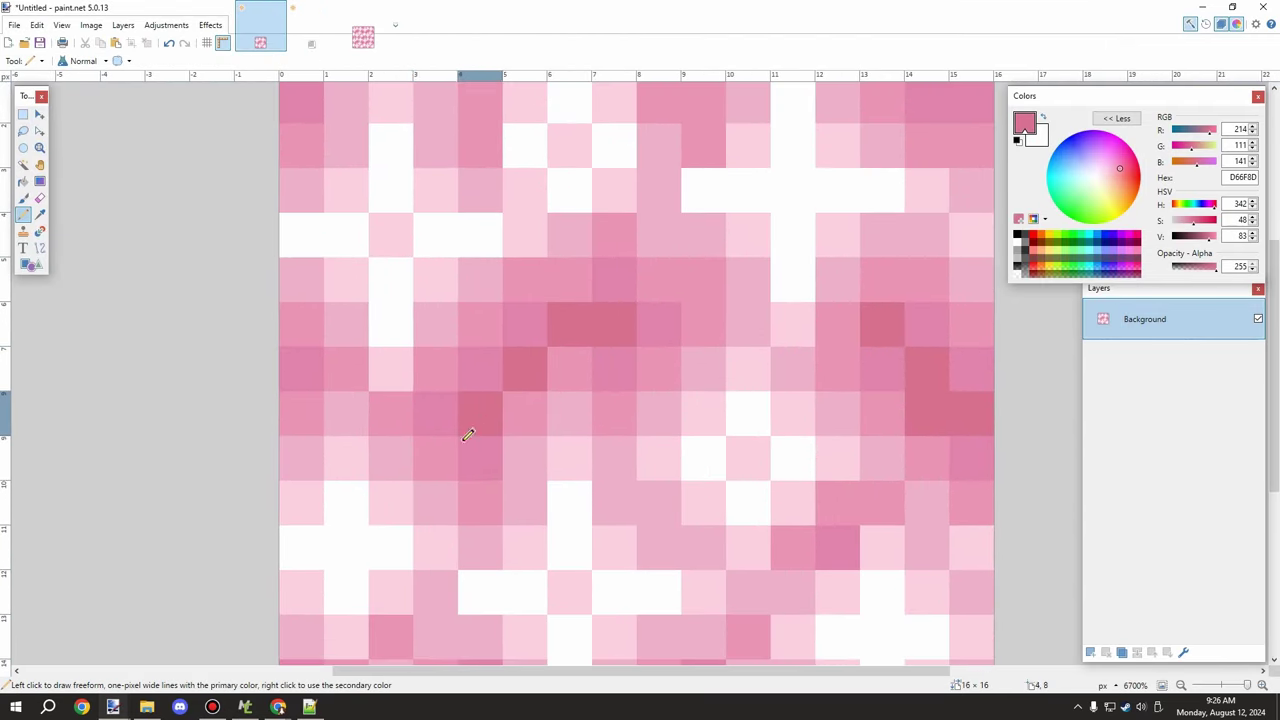
# - Draw dark pink D66F8D veins branching from the texture's center toward its edges with the Pencil
pyautogui.moveTo(467, 435)
pyautogui.mouseDown()
pyautogui.moveTo(563, 360)
pyautogui.moveTo(709, 286)
pyautogui.moveTo(657, 271)
pyautogui.moveTo(497, 157)
pyautogui.moveTo(534, 163)
pyautogui.moveTo(514, 177)
pyautogui.moveTo(655, 398)
pyautogui.mouseUp()
pyautogui.scroll(-1, 650, 262)
pyautogui.scroll(-3, 514, 177)
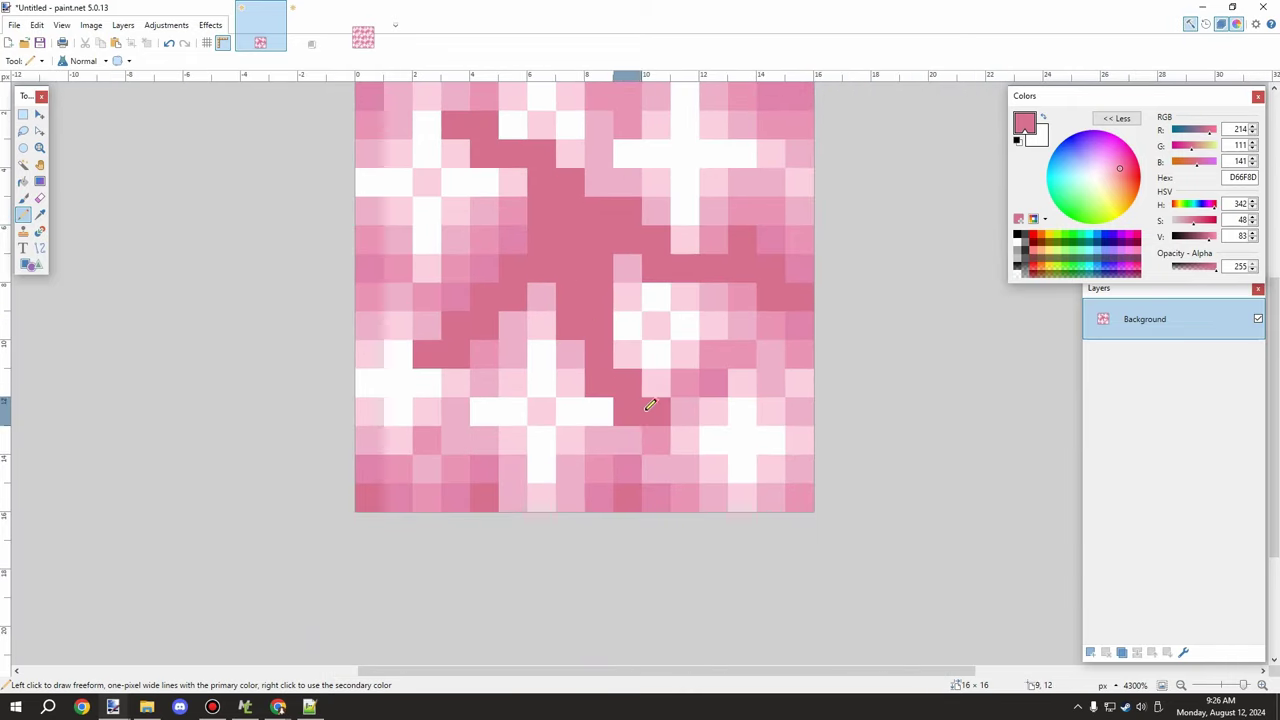
pyautogui.scroll(-1, 665, 437)
pyautogui.scroll(-4, 615, 400)
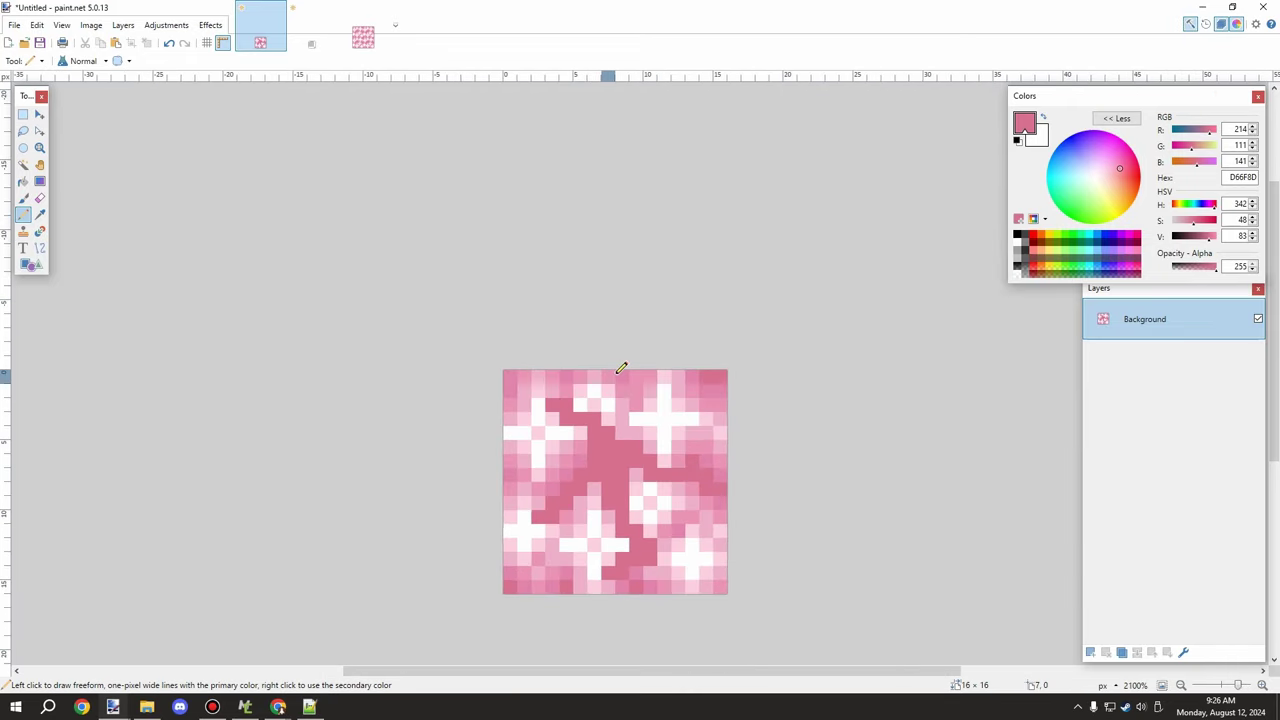
# - Sample the lighter pink DF83AB and recolor parts of the upper and right vein branches with the Pencil
pyautogui.scroll(7, 640, 380)
pyautogui.press('k')
pyautogui.click(498, 371)
pyautogui.click(23, 230)
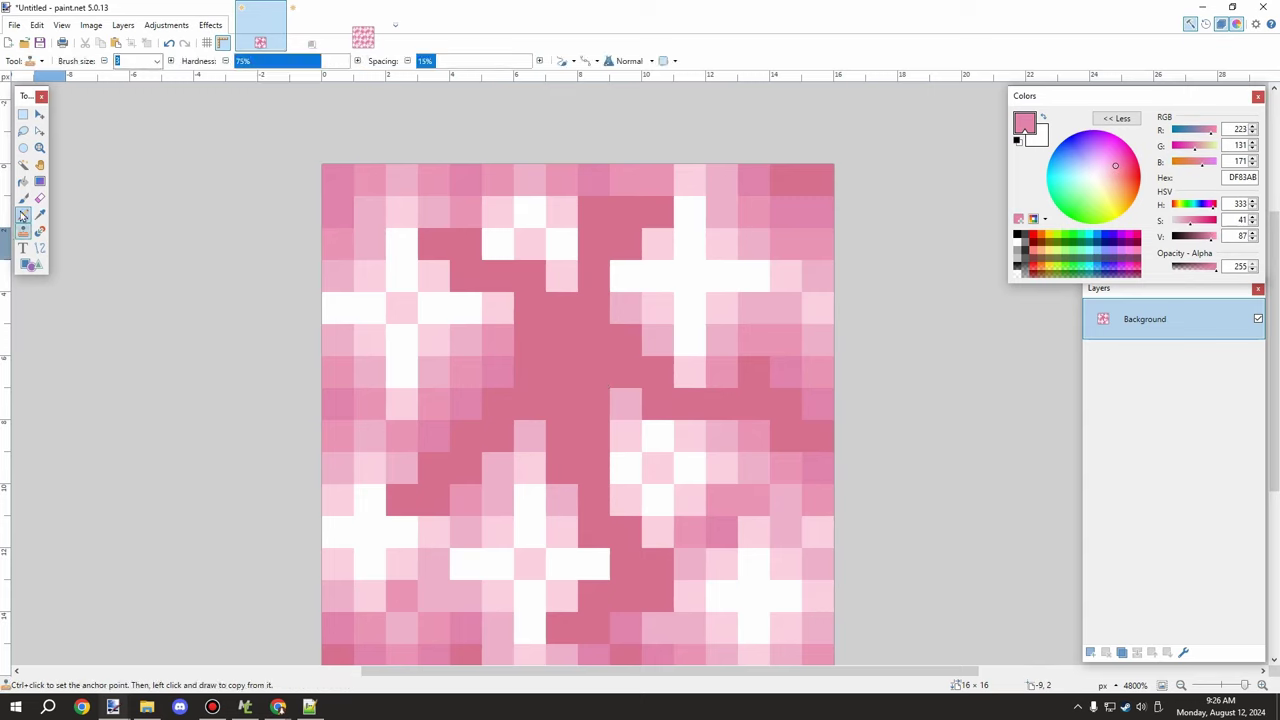
pyautogui.click(23, 215)
pyautogui.moveTo(499, 277); pyautogui.dragTo(441, 244)
pyautogui.scroll(-4, 640, 215)
pyautogui.scroll(5, 686, 331)
pyautogui.moveTo(689, 301); pyautogui.dragTo(725, 337)
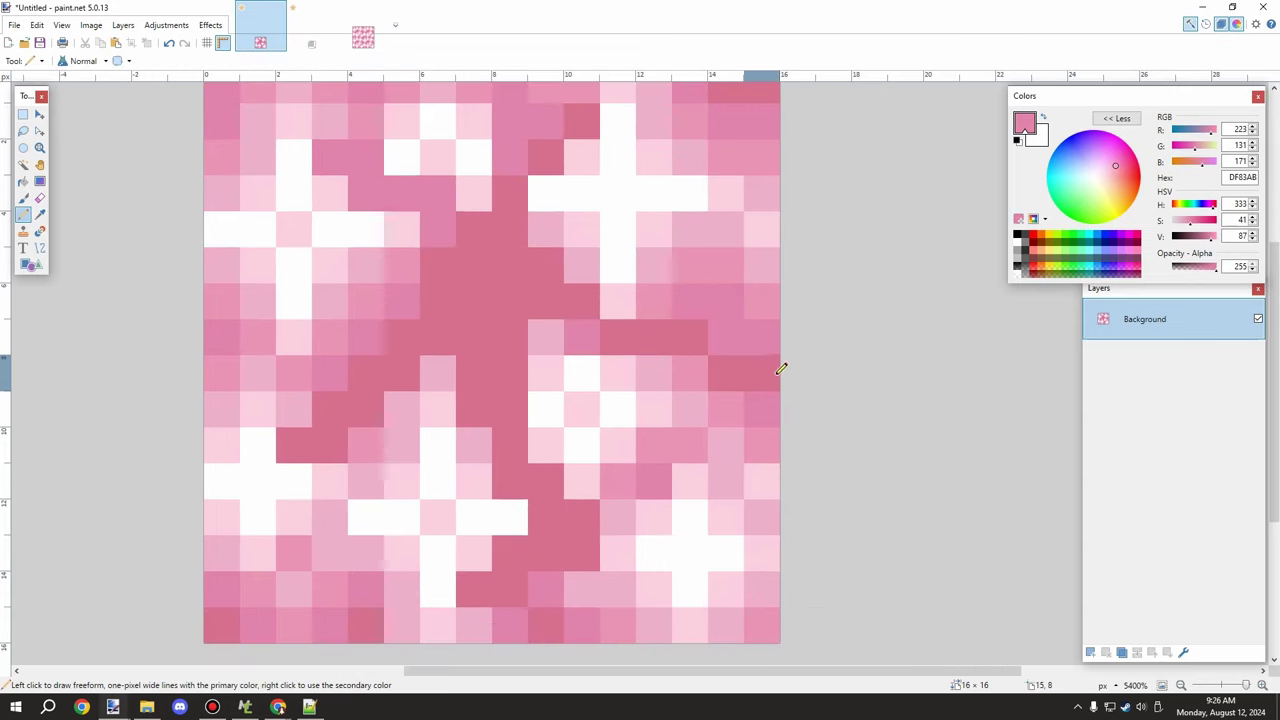
# - Break up the lower vein branches and the vein center with scattered DF83AB pixels
pyautogui.scroll(-4, 760, 350)
pyautogui.scroll(4, 643, 440)
pyautogui.moveTo(643, 440)
pyautogui.mouseDown()
pyautogui.moveTo(643, 476)
pyautogui.moveTo(535, 512)
pyautogui.mouseUp()
pyautogui.hotkey('ctrl', 'z')
pyautogui.scroll(-2, 596, 423)
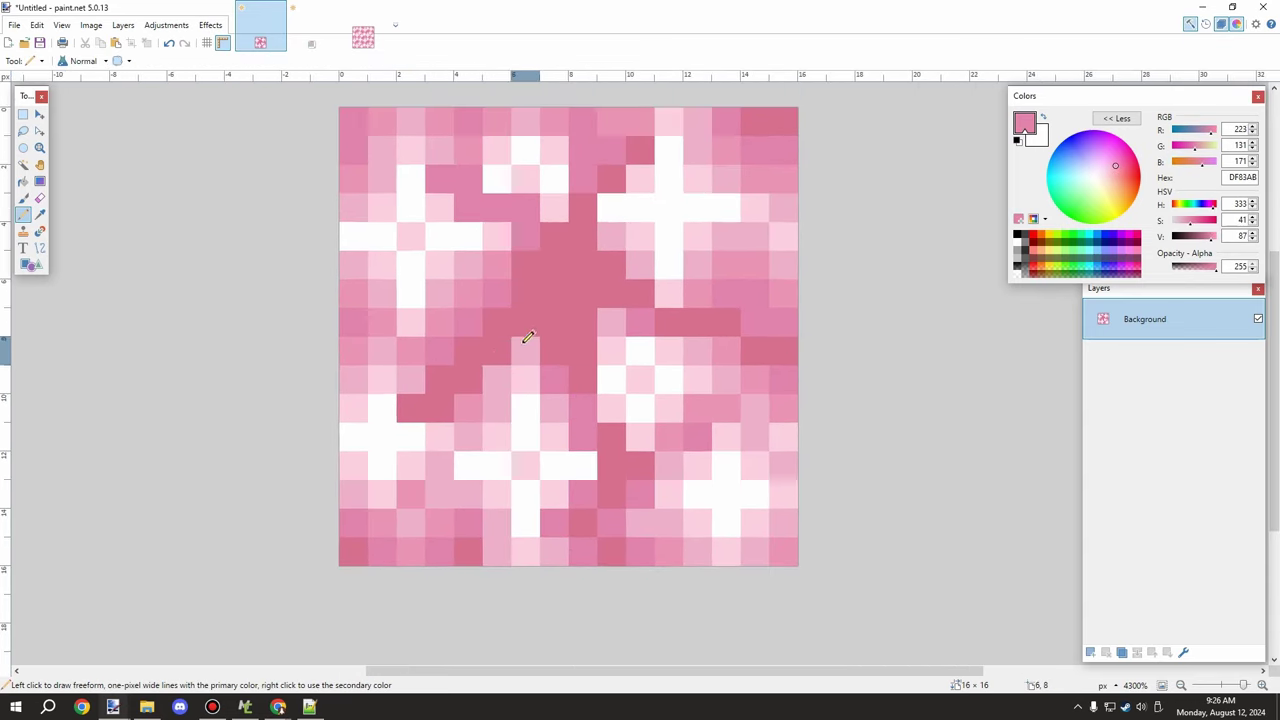
pyautogui.scroll(-1, 520, 346)
pyautogui.scroll(1, 500, 280)
pyautogui.scroll(-1, 623, 323)
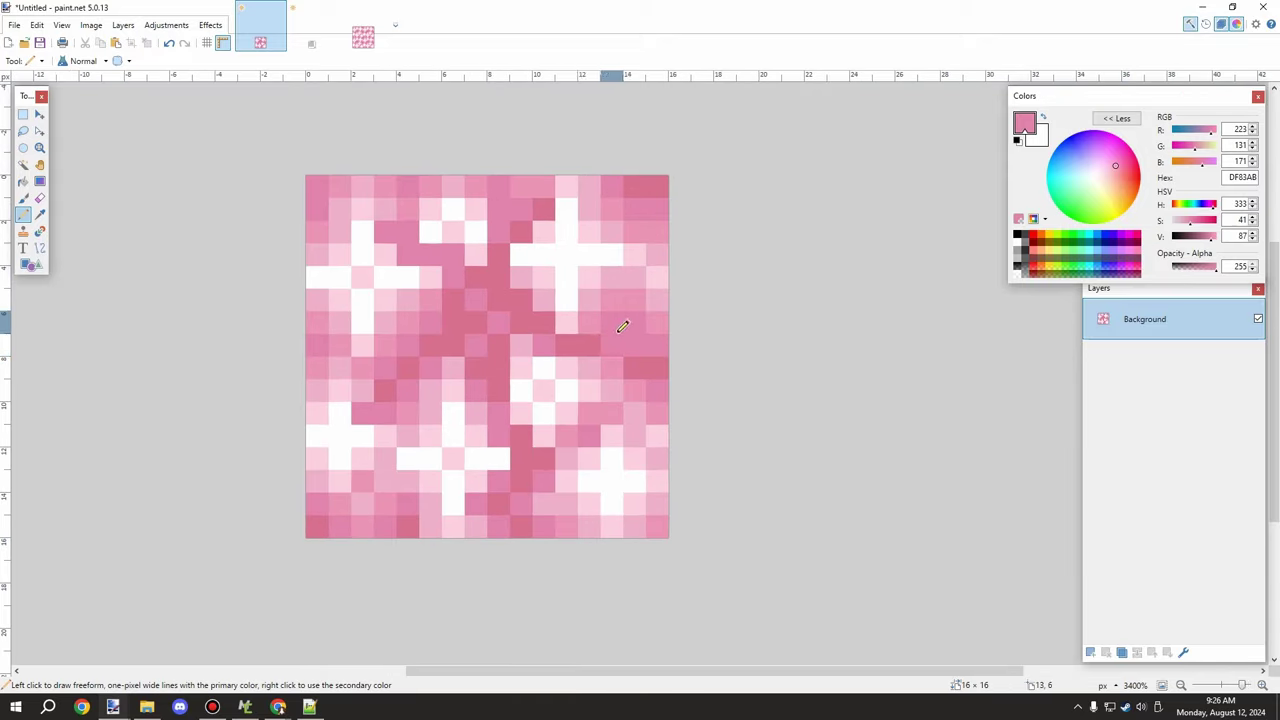
pyautogui.scroll(-2, 601, 369)
pyautogui.scroll(2, 640, 357)
pyautogui.scroll(6, 605, 365)
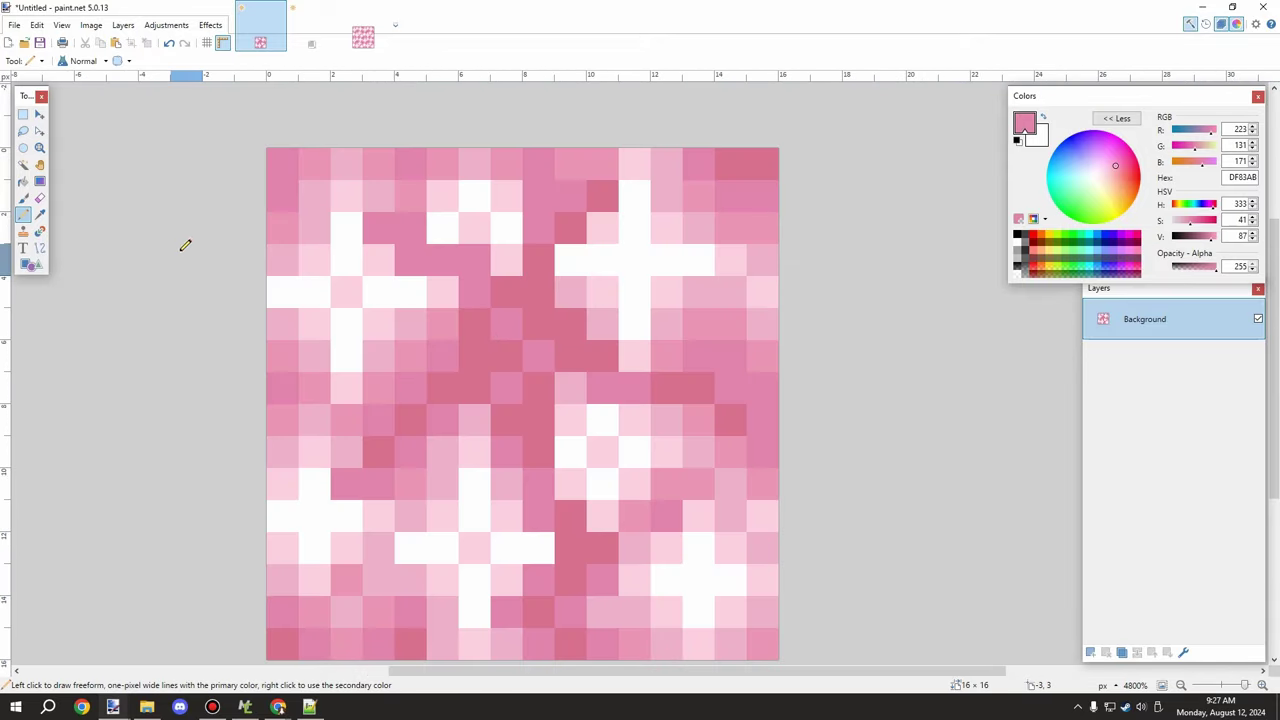
# - Paint over the small white sparkle between the upper vein branches with E994B3 and lighter ECB0C9 pixels
pyautogui.click(40, 215)
pyautogui.click(410, 197)
pyautogui.click(23, 215)
pyautogui.moveTo(442, 197)
pyautogui.mouseDown()
pyautogui.moveTo(442, 230)
pyautogui.moveTo(507, 256)
pyautogui.mouseUp()
pyautogui.scroll(-3, 521, 250)
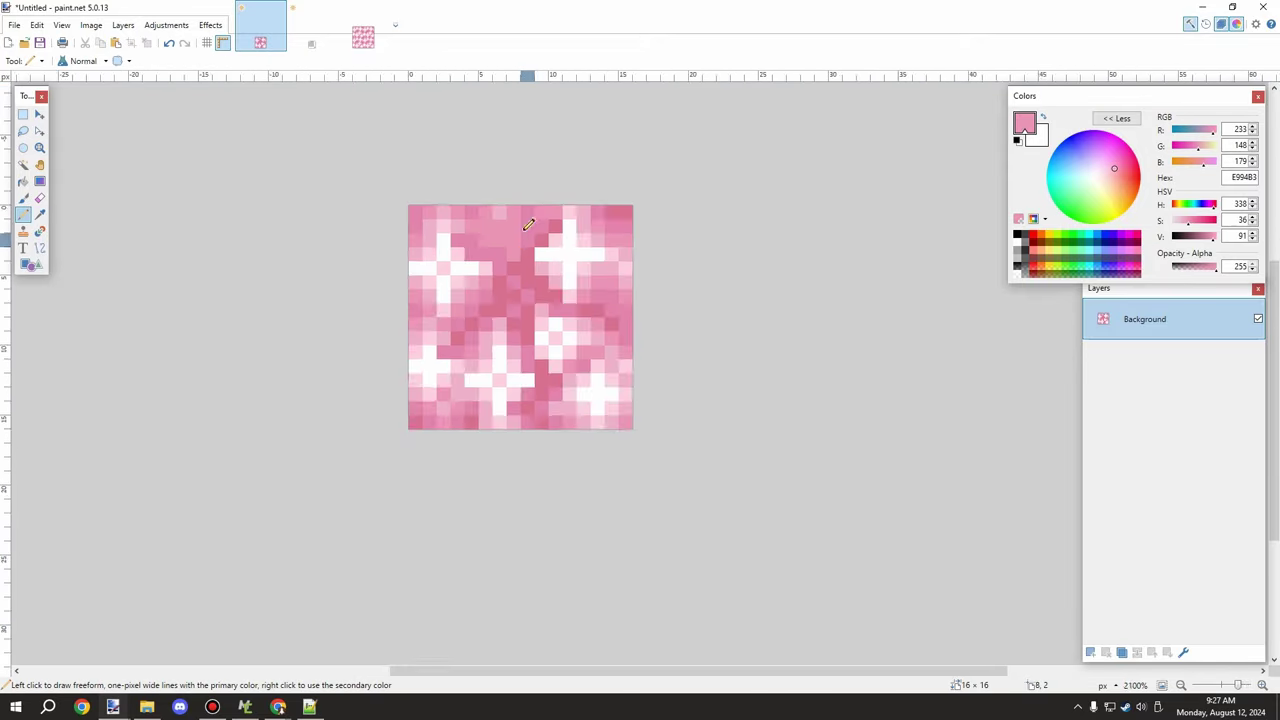
pyautogui.scroll(3, 519, 222)
pyautogui.click(479, 206)
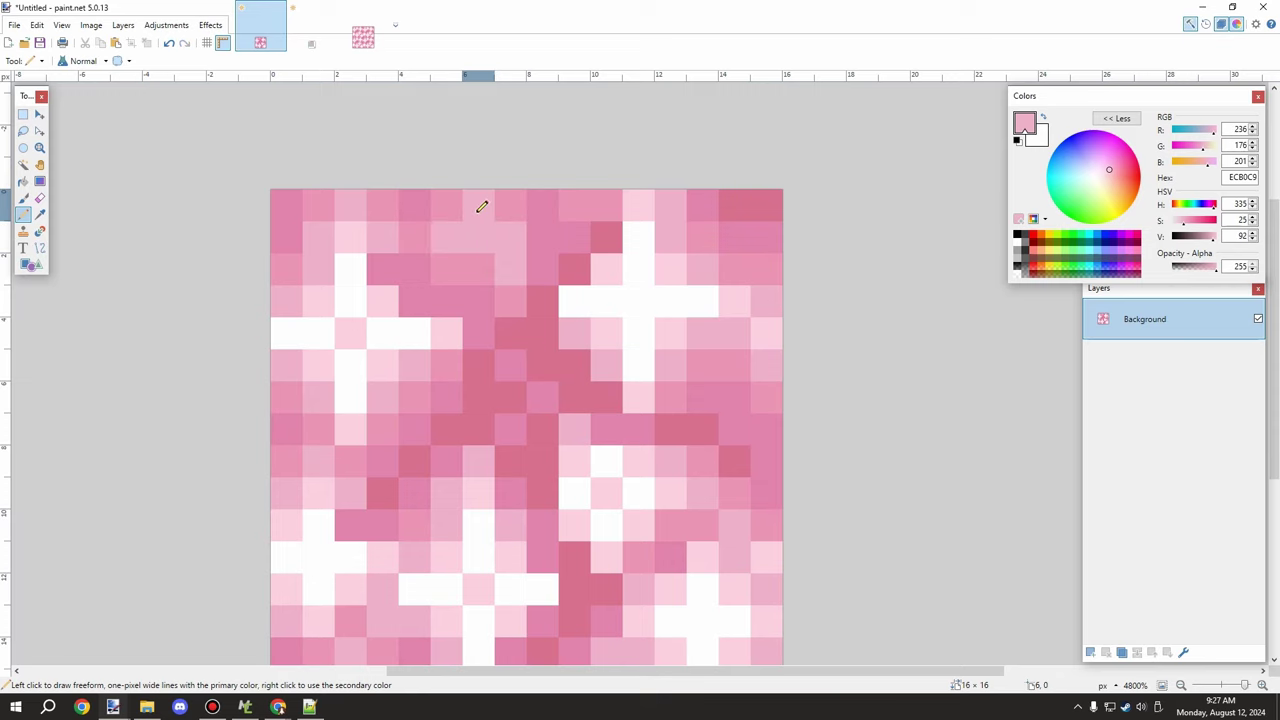
# - Cover the small white sparkle below the right vein branch with ECB0C9 using the Pencil
pyautogui.scroll(-3, 480, 206)
pyautogui.scroll(3, 481, 275)
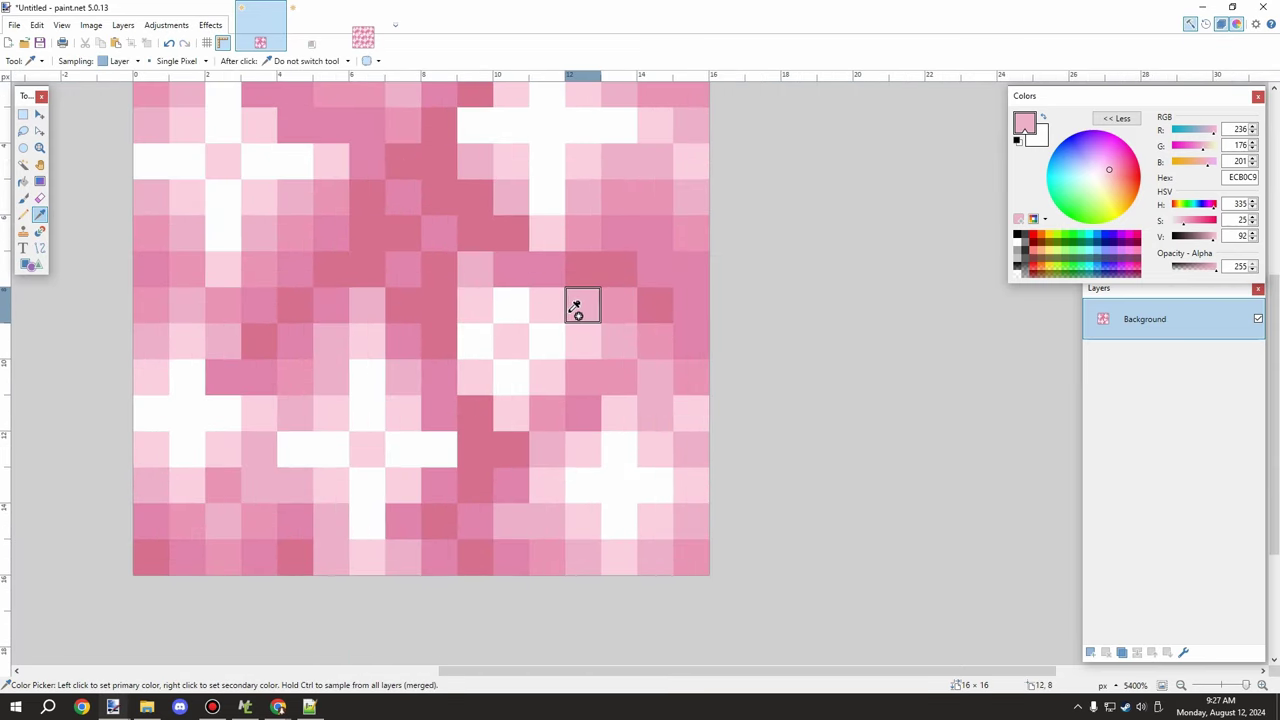
pyautogui.press('p')
pyautogui.moveTo(475, 300); pyautogui.dragTo(580, 338)
pyautogui.scroll(-3, 562, 334)
pyautogui.scroll(3, 560, 330)
# - Sample the pink E994B3 and shade the edges and inside of the light patch below the right vein branch
pyautogui.click(40, 215)
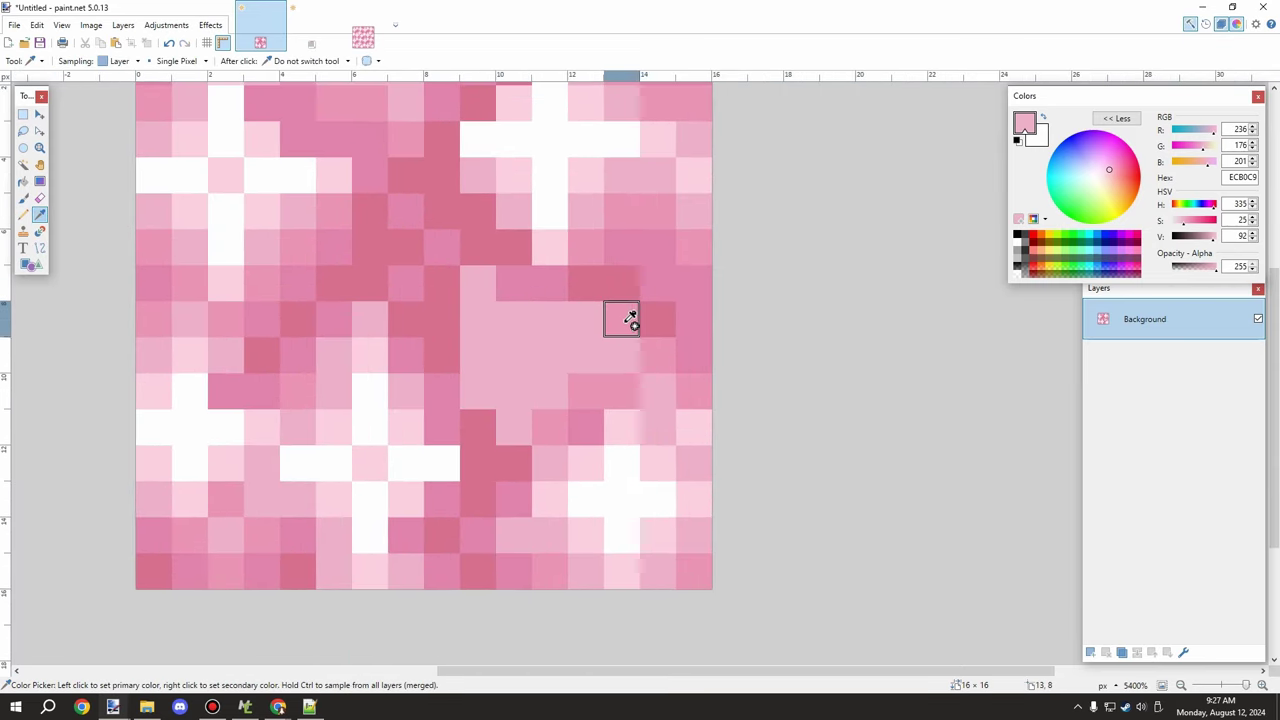
pyautogui.click(622, 319)
pyautogui.click(23, 215)
pyautogui.moveTo(476, 282); pyautogui.dragTo(511, 427)
pyautogui.click(505, 340)
pyautogui.click(535, 342)
pyautogui.scroll(-2, 542, 343)
pyautogui.scroll(1, 536, 346)
pyautogui.hotkey('ctrl', 'z')
pyautogui.click(570, 342)
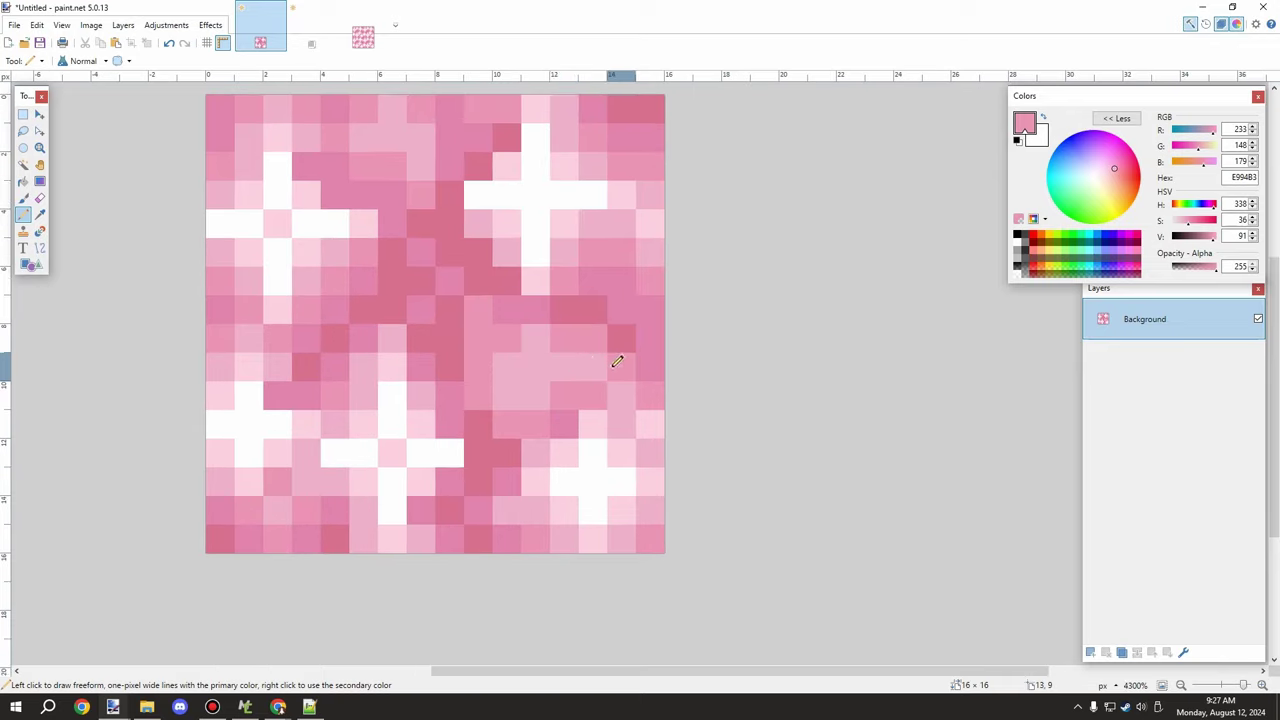
pyautogui.scroll(-1, 590, 361)
pyautogui.click(539, 360)
pyautogui.scroll(-3, 542, 356)
pyautogui.scroll(4, 542, 356)
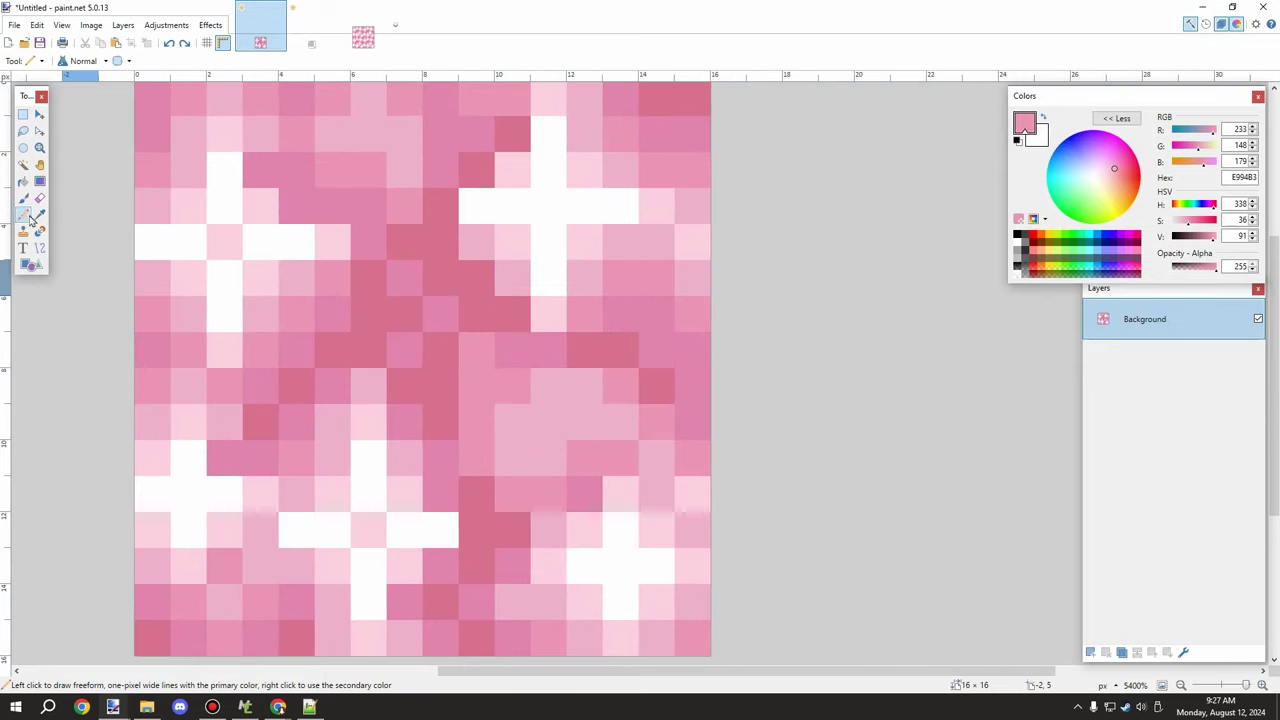
# - Sample the pink DF83AB and darken the pixels between the central vein and the light patch
pyautogui.press('k')
pyautogui.click(552, 350)
pyautogui.press('p')
pyautogui.moveTo(477, 395); pyautogui.dragTo(489, 341)
pyautogui.scroll(-2, 489, 341)
pyautogui.scroll(3, 495, 440)
pyautogui.click(464, 426)
pyautogui.click(500, 463)
pyautogui.scroll(-4, 434, 406)
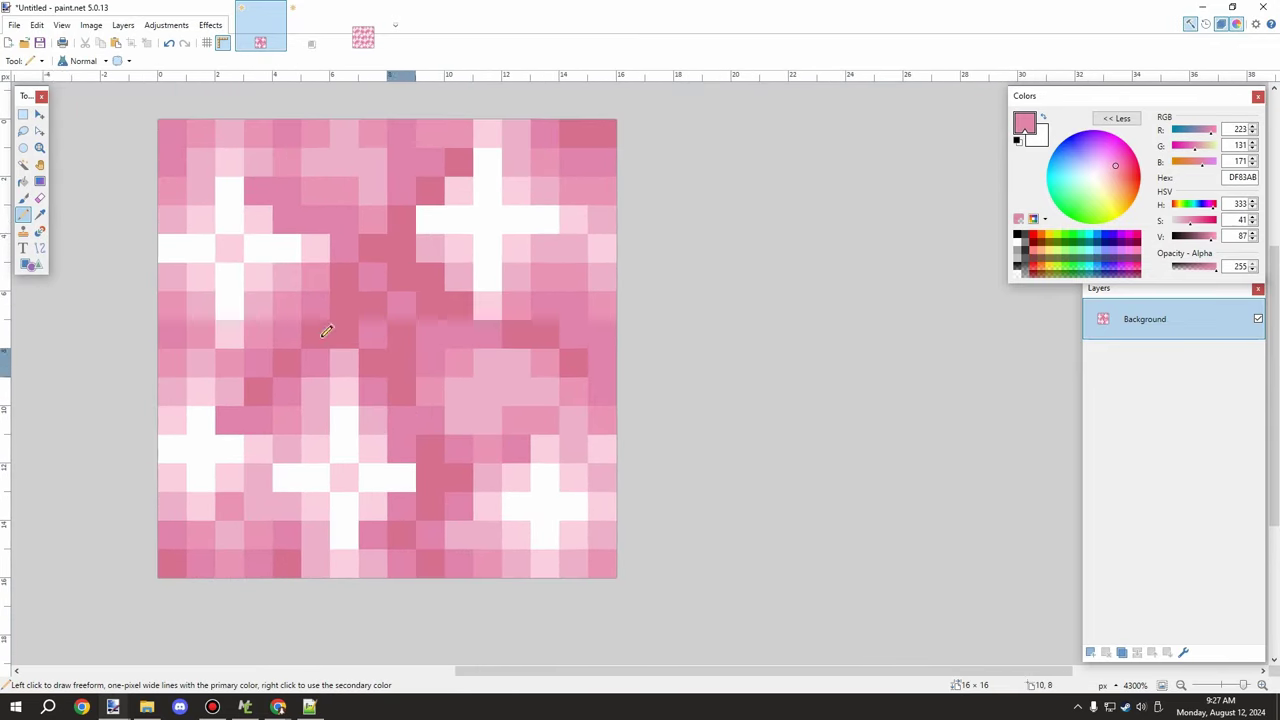
# - Sample E994B3 again and touch up the border of the light patch with the Pencil
pyautogui.click(40, 215)
pyautogui.scroll(4, 502, 375)
pyautogui.click(519, 248)
pyautogui.click(24, 215)
pyautogui.moveTo(474, 384); pyautogui.dragTo(444, 421)
pyautogui.scroll(-7, 505, 416)
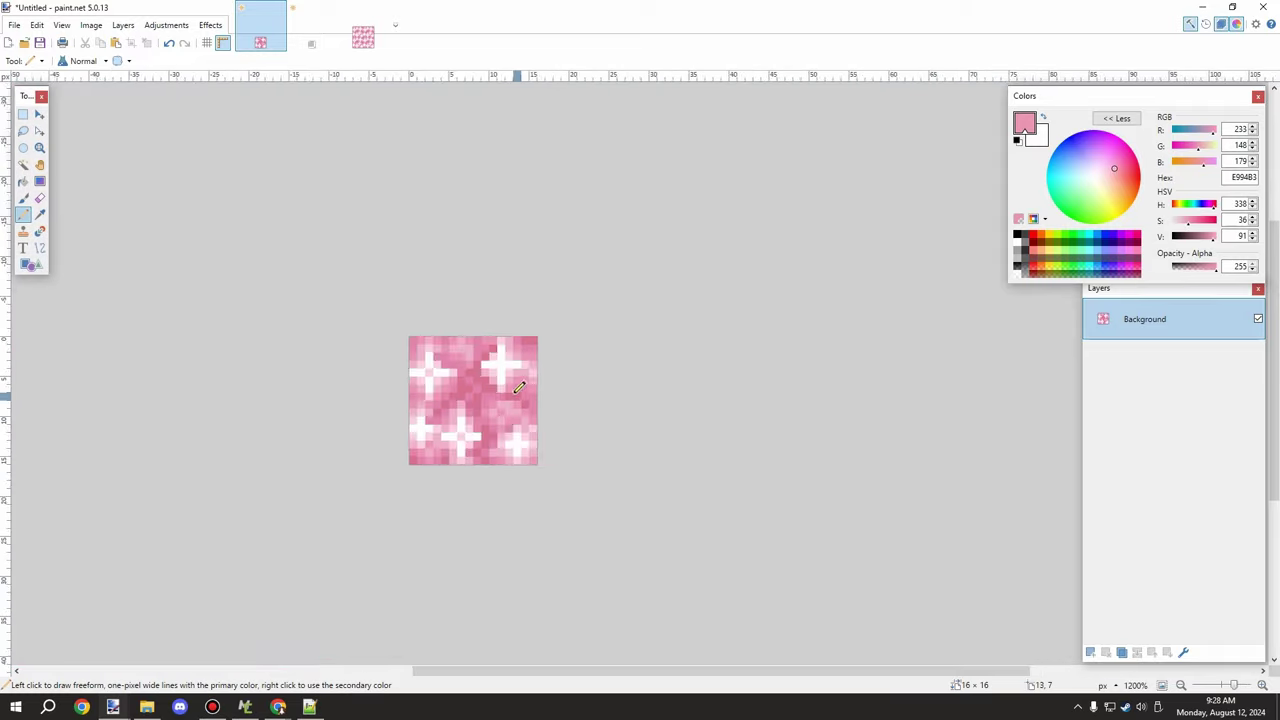
# - Try shading the central and right veins with the darker pink BC5474
pyautogui.scroll(5, 499, 414)
pyautogui.click(40, 215)
pyautogui.click(431, 274)
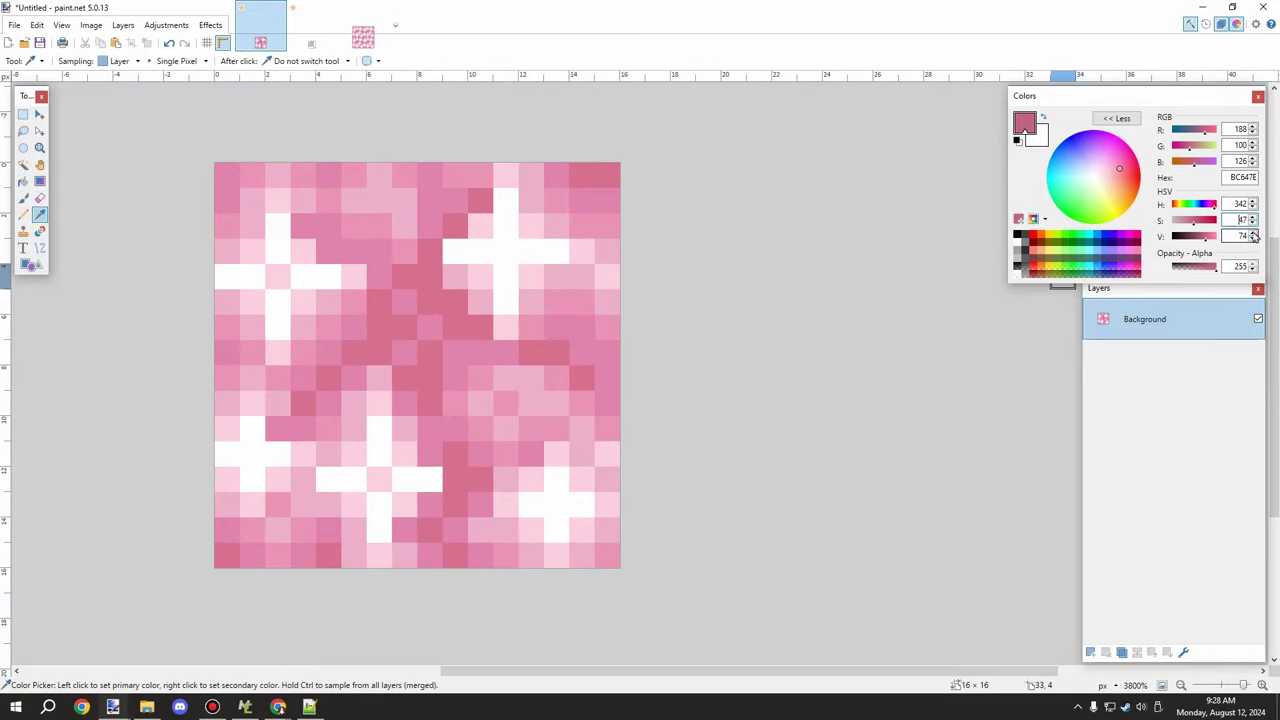
pyautogui.press('p')
pyautogui.moveTo(379, 350); pyautogui.dragTo(437, 287)
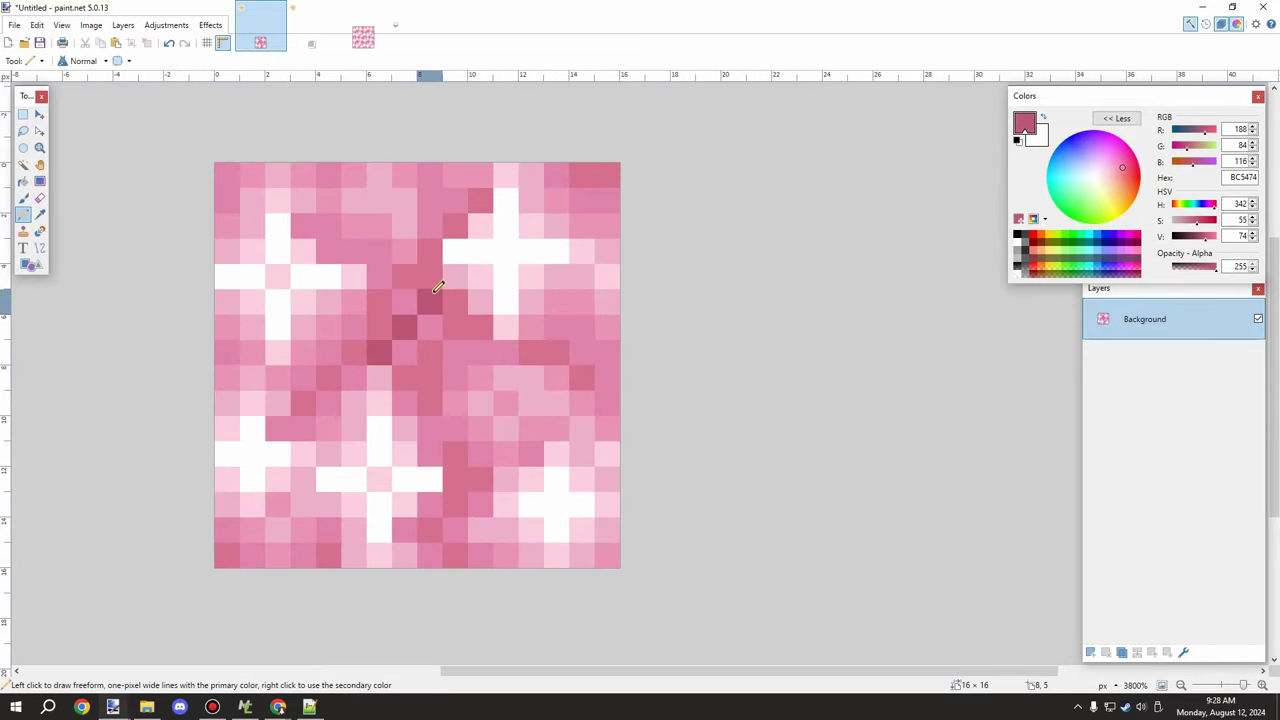
pyautogui.moveTo(444, 346); pyautogui.dragTo(452, 423)
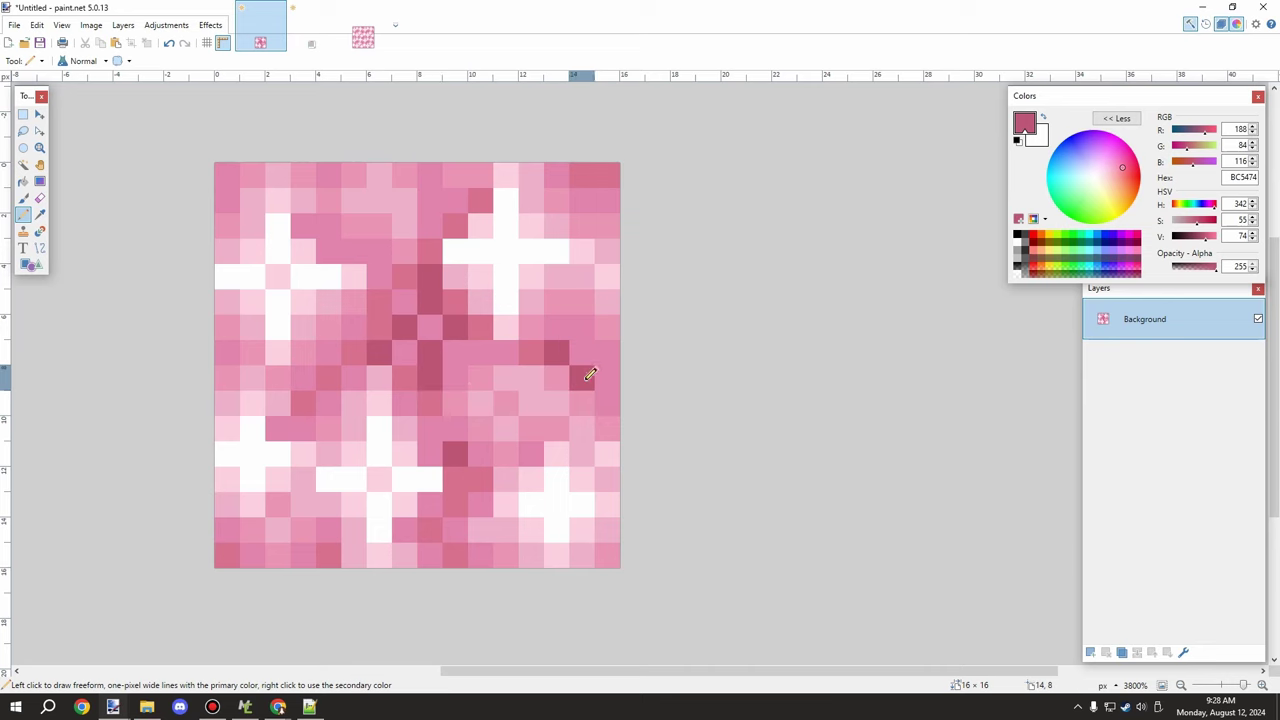
# - Set the primary color to CC5B7D and darken the central and lower veins with the Pencil
pyautogui.scroll(-2, 586, 374)
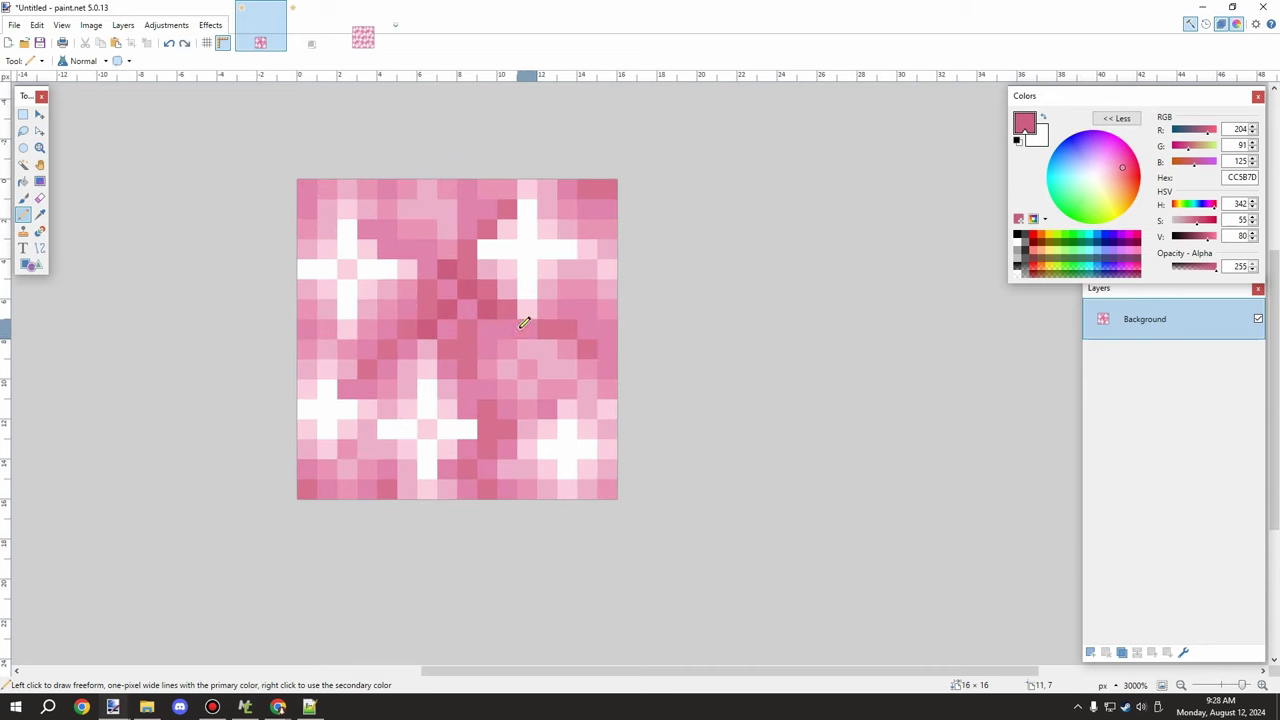
pyautogui.scroll(-3, 410, 330)
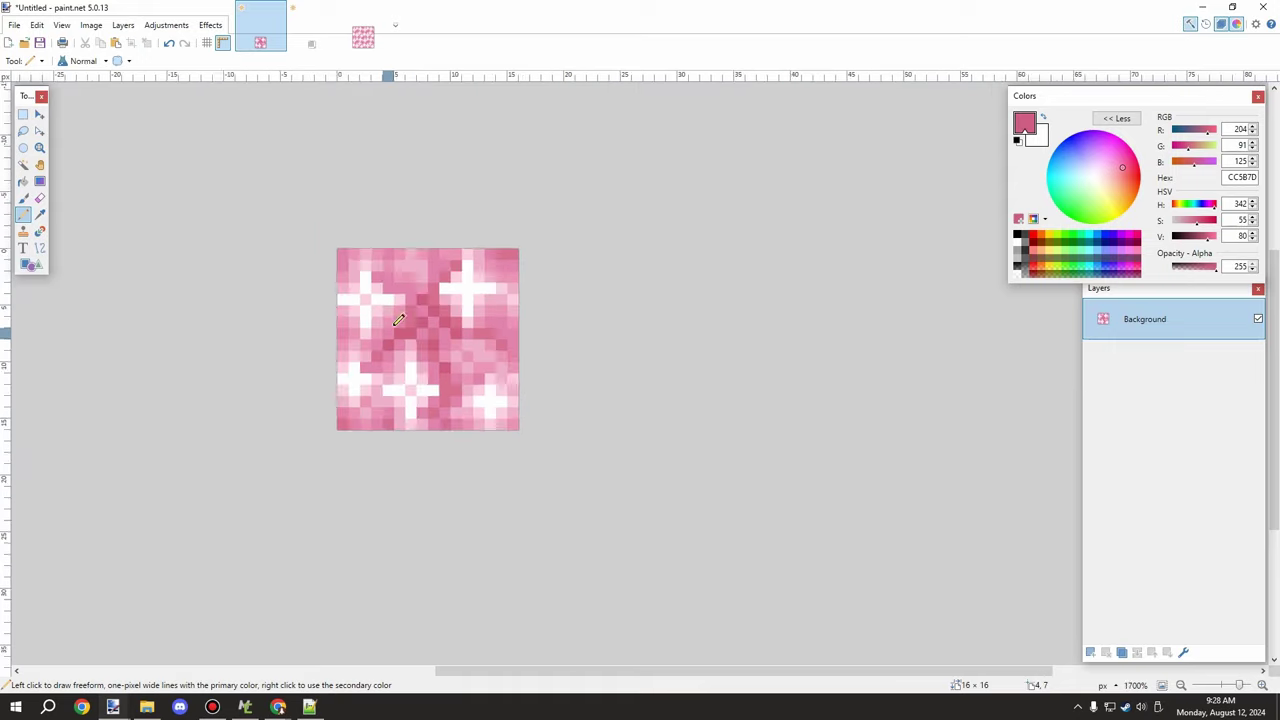
pyautogui.scroll(5, 430, 350)
pyautogui.scroll(-4, 443, 374)
pyautogui.scroll(2, 437, 285)
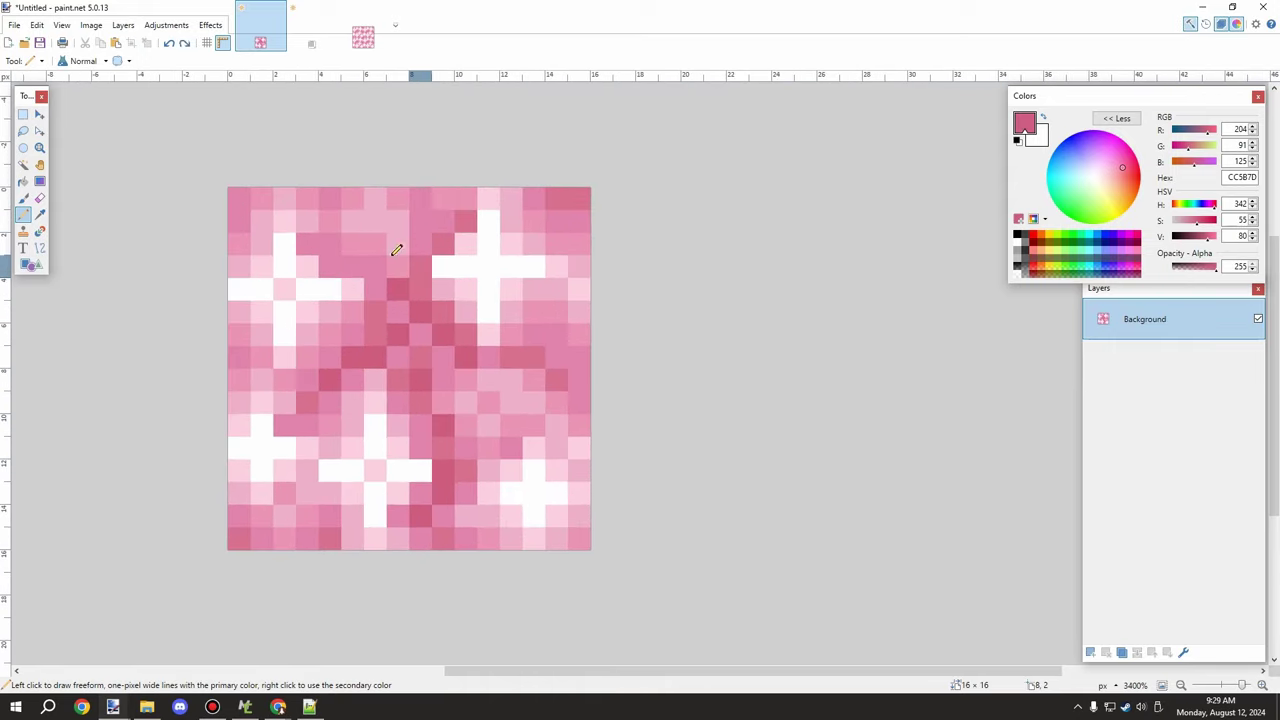
# - Extend the CC5B7D shading along the upper vein branches and fill in the vein center
pyautogui.scroll(-2, 400, 245)
pyautogui.scroll(3, 430, 240)
pyautogui.scroll(-2, 508, 222)
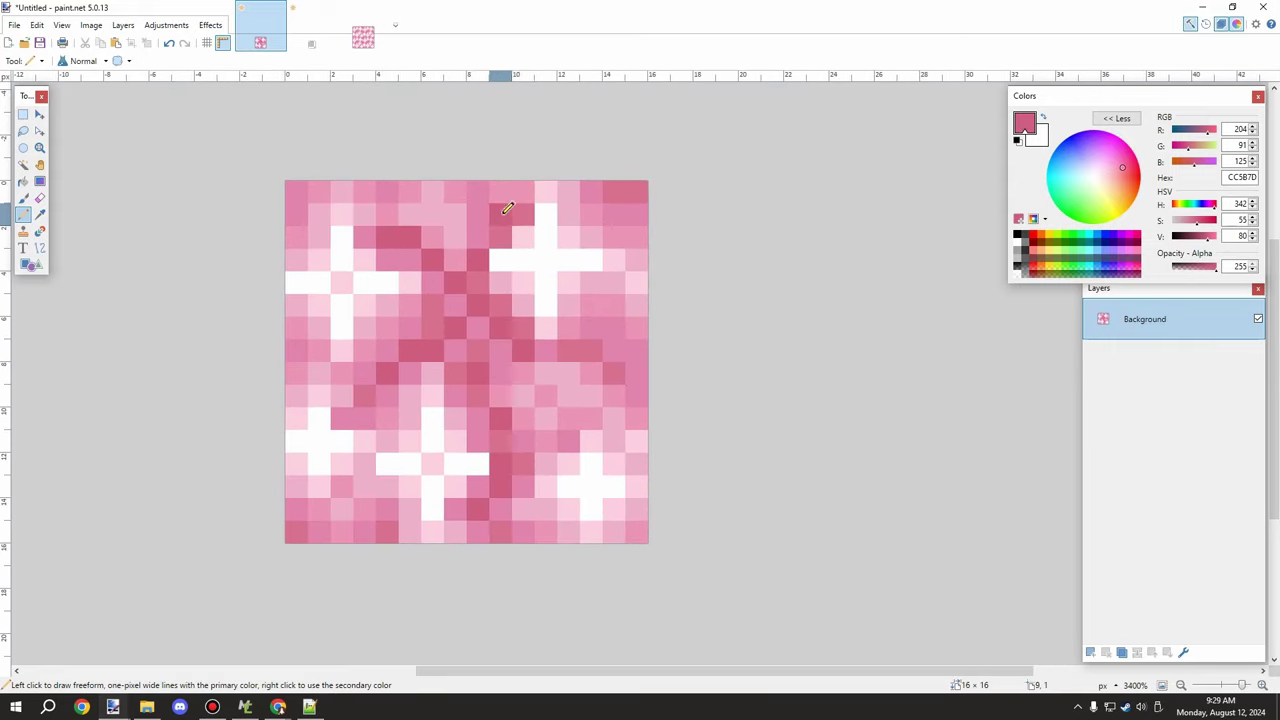
pyautogui.scroll(2, 491, 326)
pyautogui.scroll(-3, 373, 292)
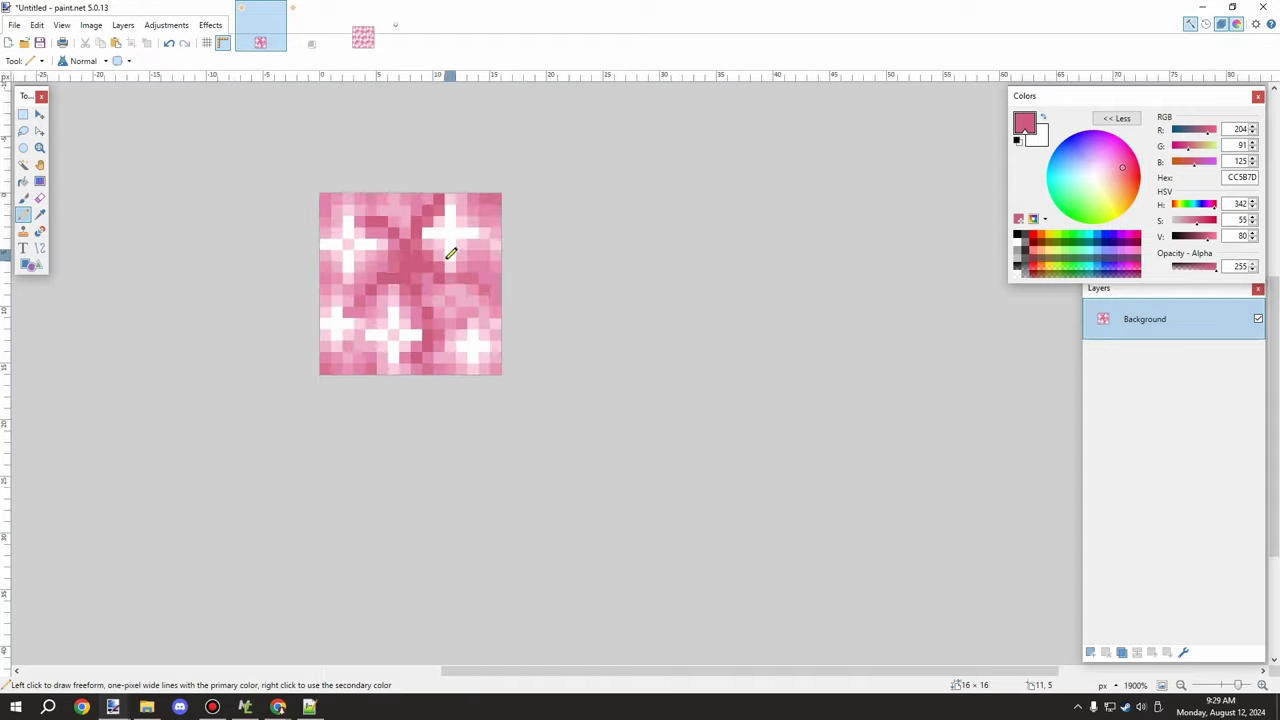
pyautogui.scroll(2, 449, 251)
pyautogui.scroll(1, 434, 286)
pyautogui.scroll(-2, 400, 320)
# - Copy the whole veined texture and paste it over the upper-left quadrant of the tiled image
pyautogui.hotkey('ctrl', 'a')
pyautogui.hotkey('ctrl', 'c')
pyautogui.click(363, 37)
pyautogui.hotkey('ctrl', 'v')
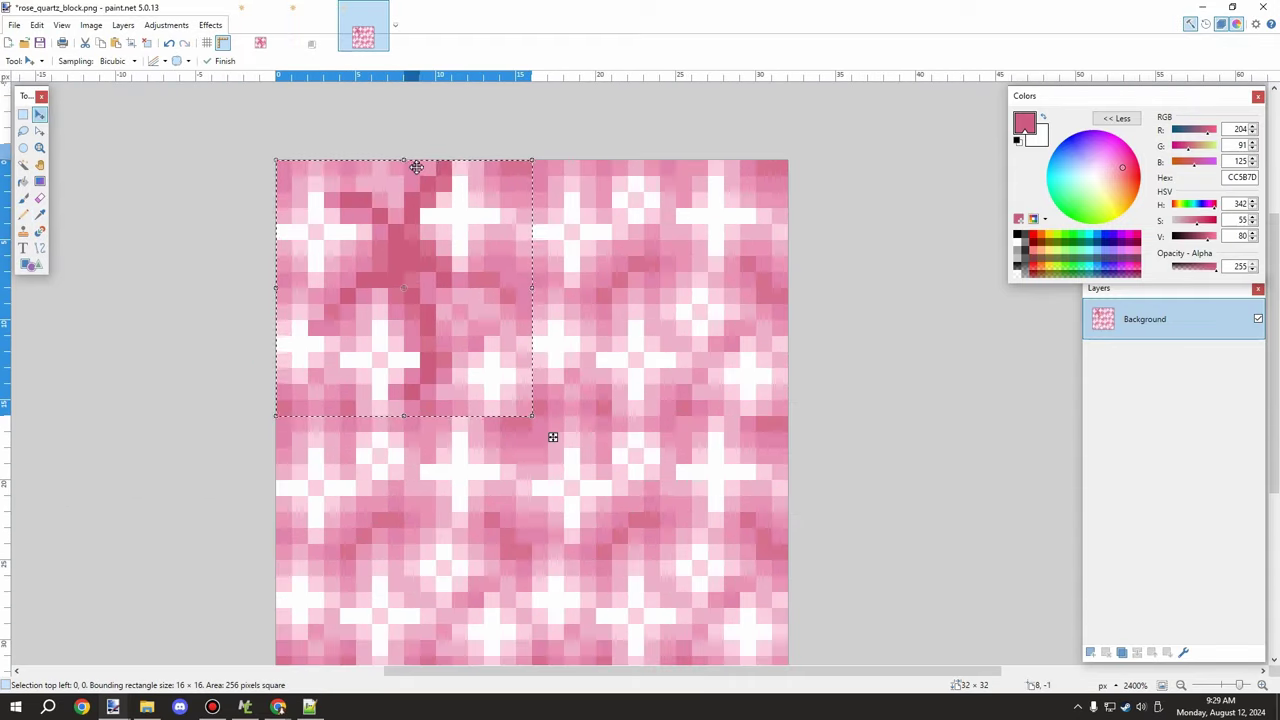
pyautogui.scroll(-4, 520, 315)
pyautogui.hotkey('ctrl', 'd')
# - Try a second copy of the veined texture in the tiled image's lower-right quadrant, and undo it
pyautogui.hotkey('ctrl', 'v')
pyautogui.moveTo(467, 273); pyautogui.dragTo(574, 380)
pyautogui.scroll(-2, 622, 356)
pyautogui.hotkey('ctrl', 'z')
pyautogui.hotkey('ctrl', 'z')
pyautogui.hotkey('ctrl', 'z')
pyautogui.hotkey('ctrl', 'z')
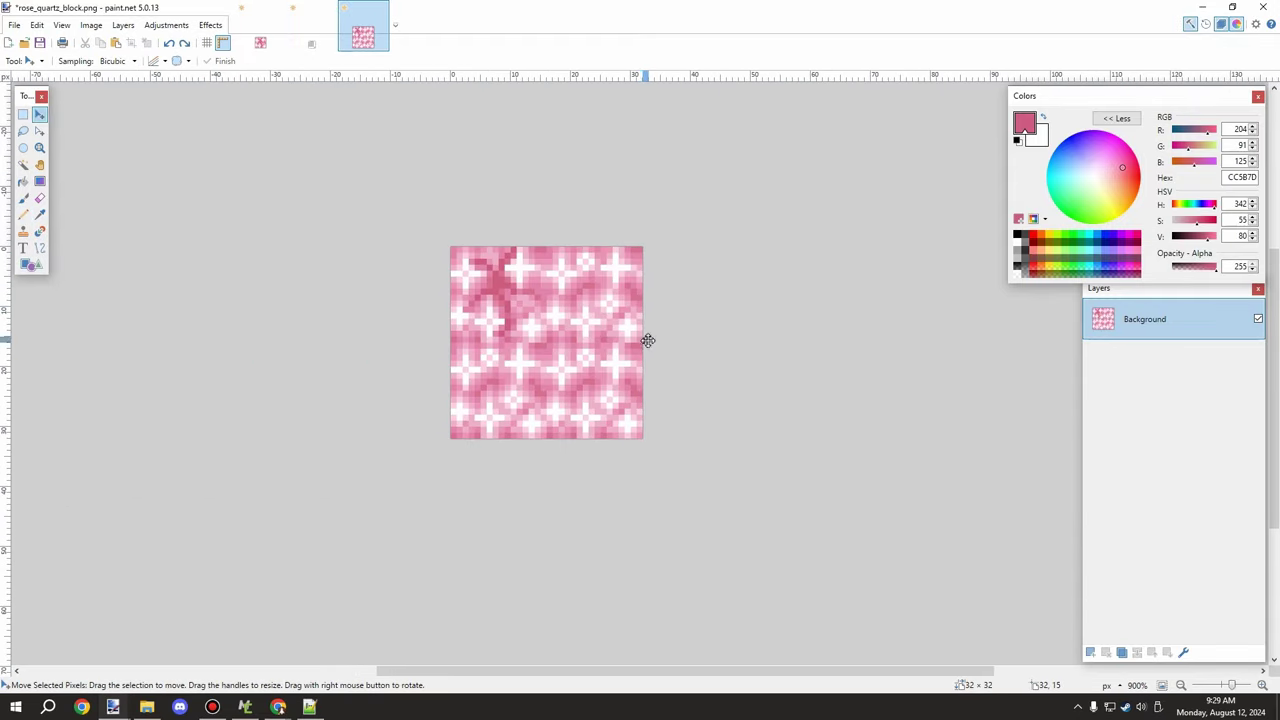
# - Add CC5B7D as the seventh swatch in the first row of the 10 × 10 palette image
pyautogui.click(262, 40)
pyautogui.click(308, 36)
pyautogui.click(27, 219)
pyautogui.click(687, 336)
pyautogui.scroll(-1, 595, 312)
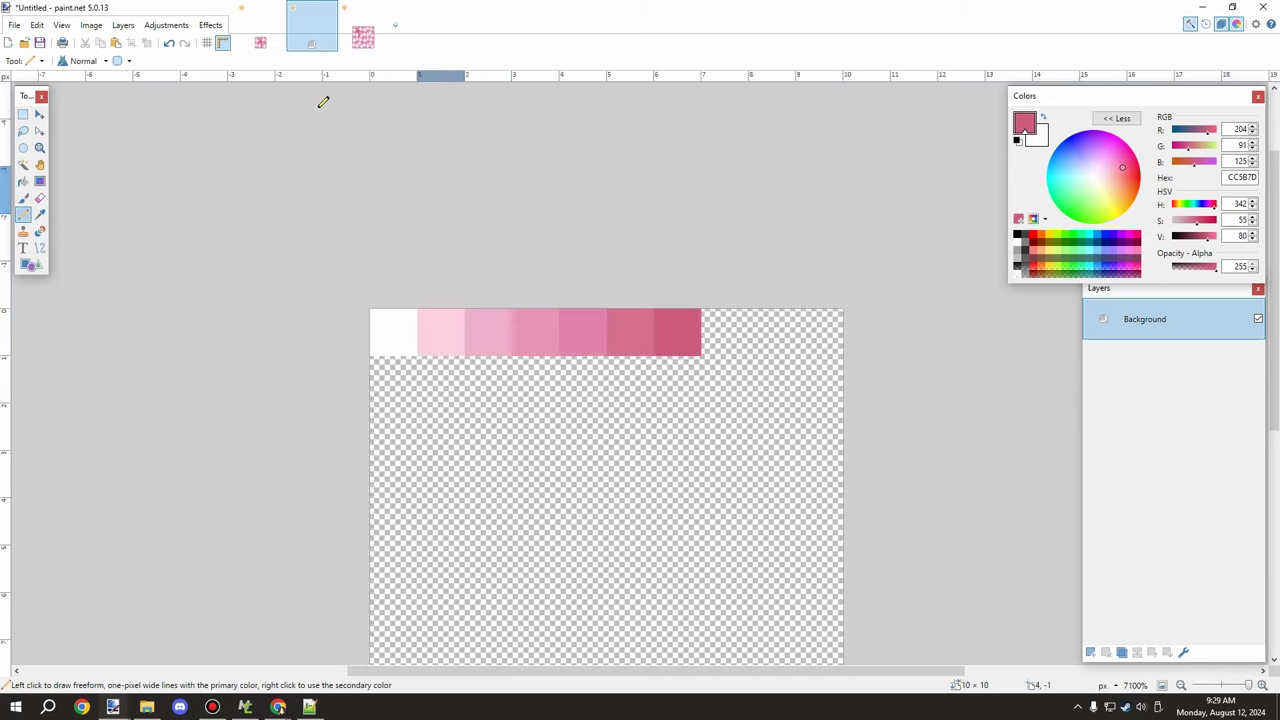
# - Save the veined 16 × 16 texture to the Desktop as the PNG file rose_quartz_budding_block with the offered save settings
pyautogui.click(262, 40)
pyautogui.click(14, 25)
pyautogui.click(35, 127)
pyautogui.write('block.png')
pyautogui.click(676, 108)
pyautogui.click(156, 386)
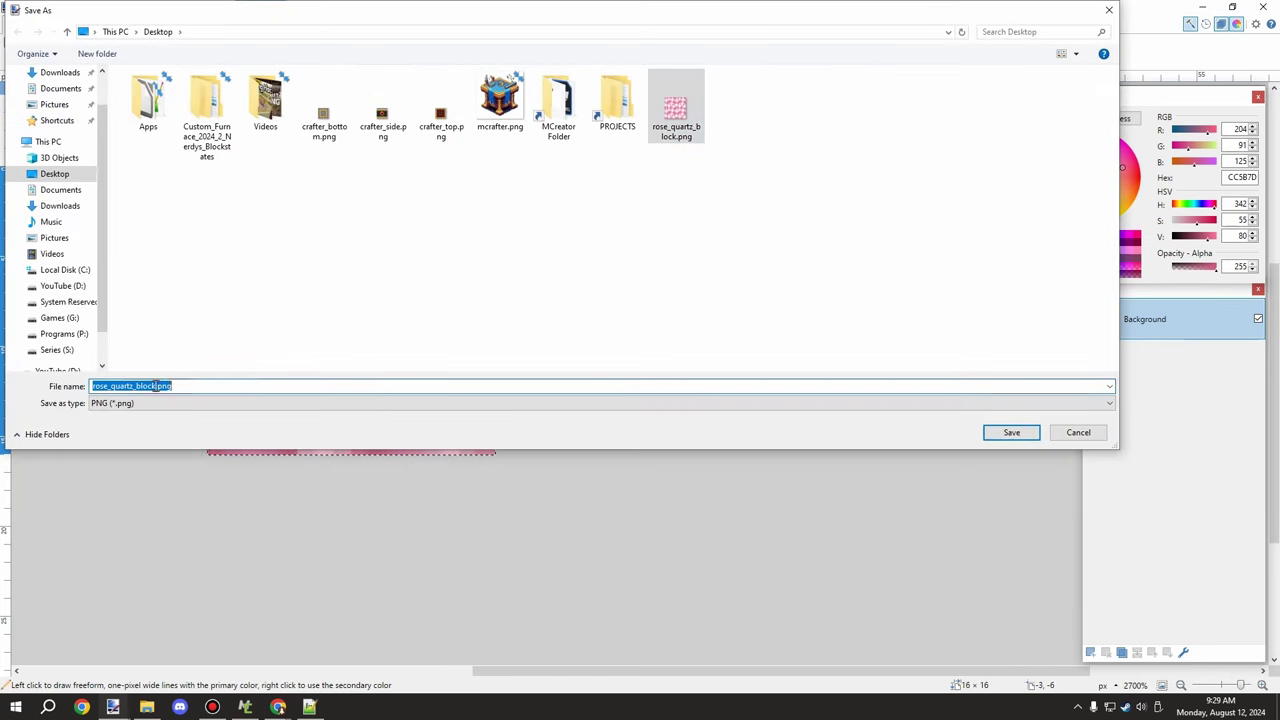
pyautogui.write('_b')
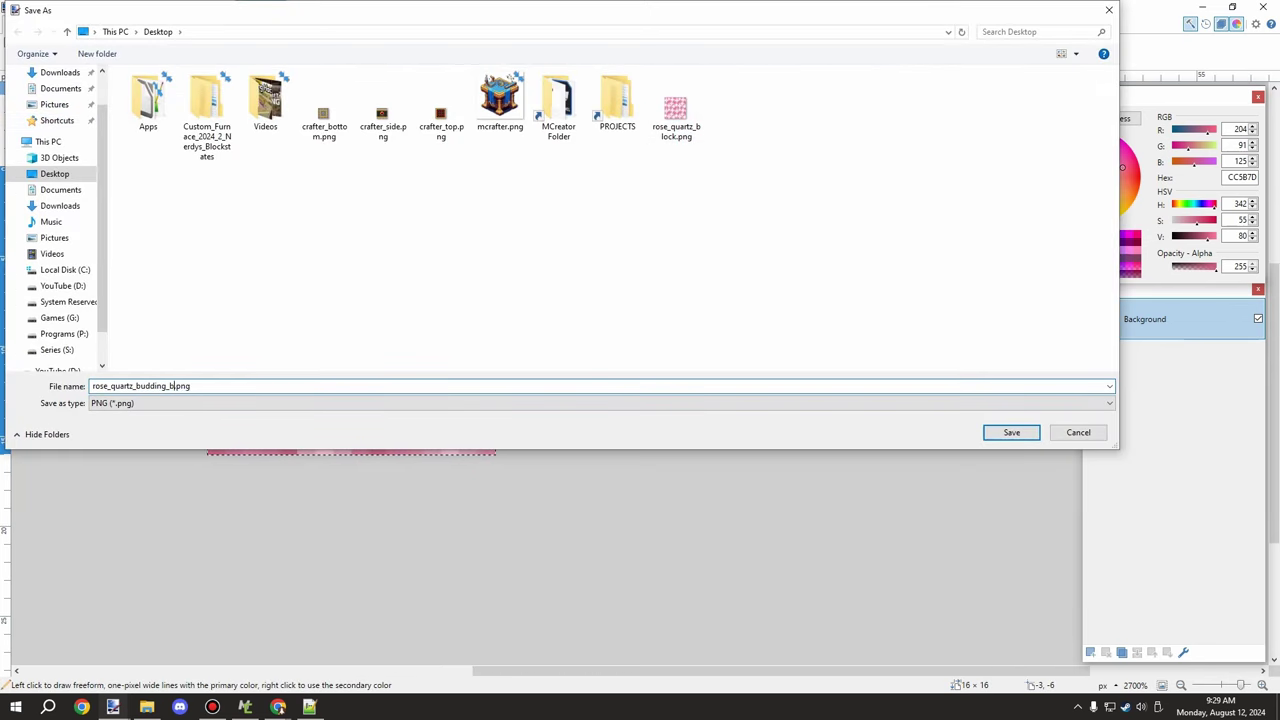
pyautogui.click(1001, 435)
pyautogui.click(743, 434)
# - Undo the pasted veined tile in the tiled image and copy the upper-right 16 × 16 tile into a new image
pyautogui.click(364, 27)
pyautogui.hotkey('ctrl', 'z')
pyautogui.click(24, 115)
pyautogui.scroll(3, 546, 210)
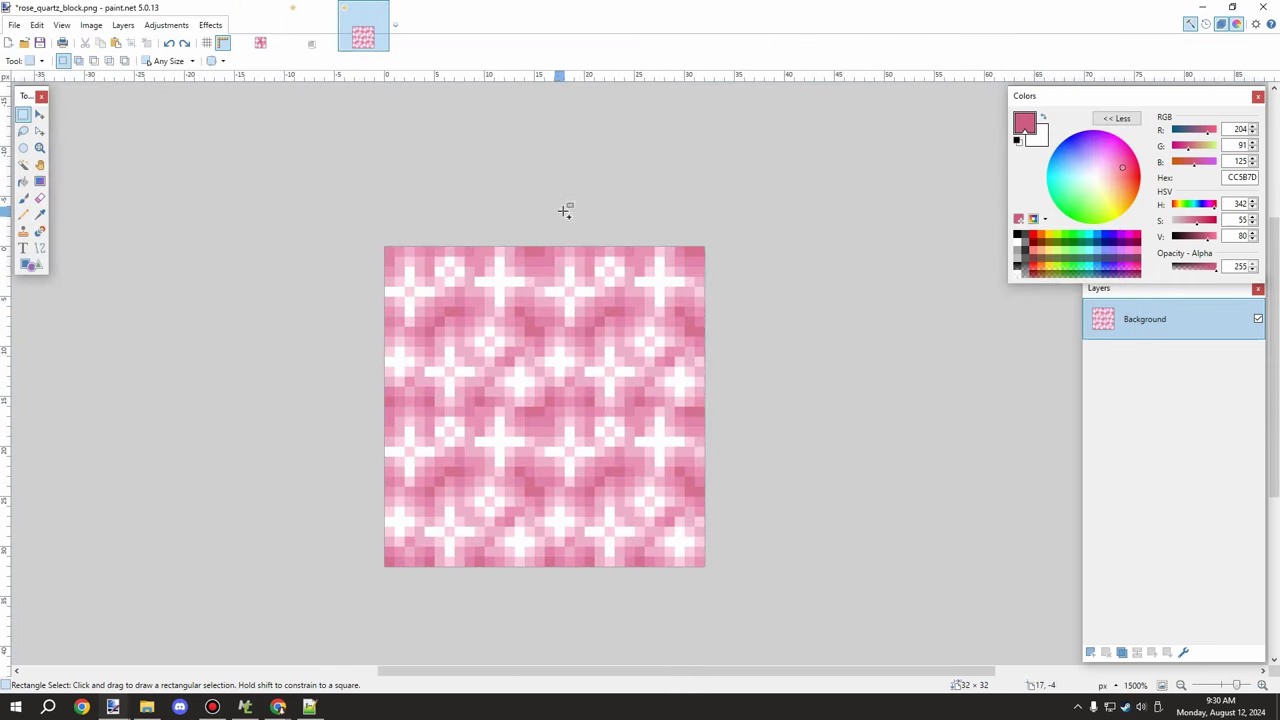
pyautogui.moveTo(548, 235); pyautogui.dragTo(712, 408)
pyautogui.hotkey('ctrl', 'c')
pyautogui.hotkey('ctrl', 'alt', 'v')
pyautogui.hotkey('alt', 'e')
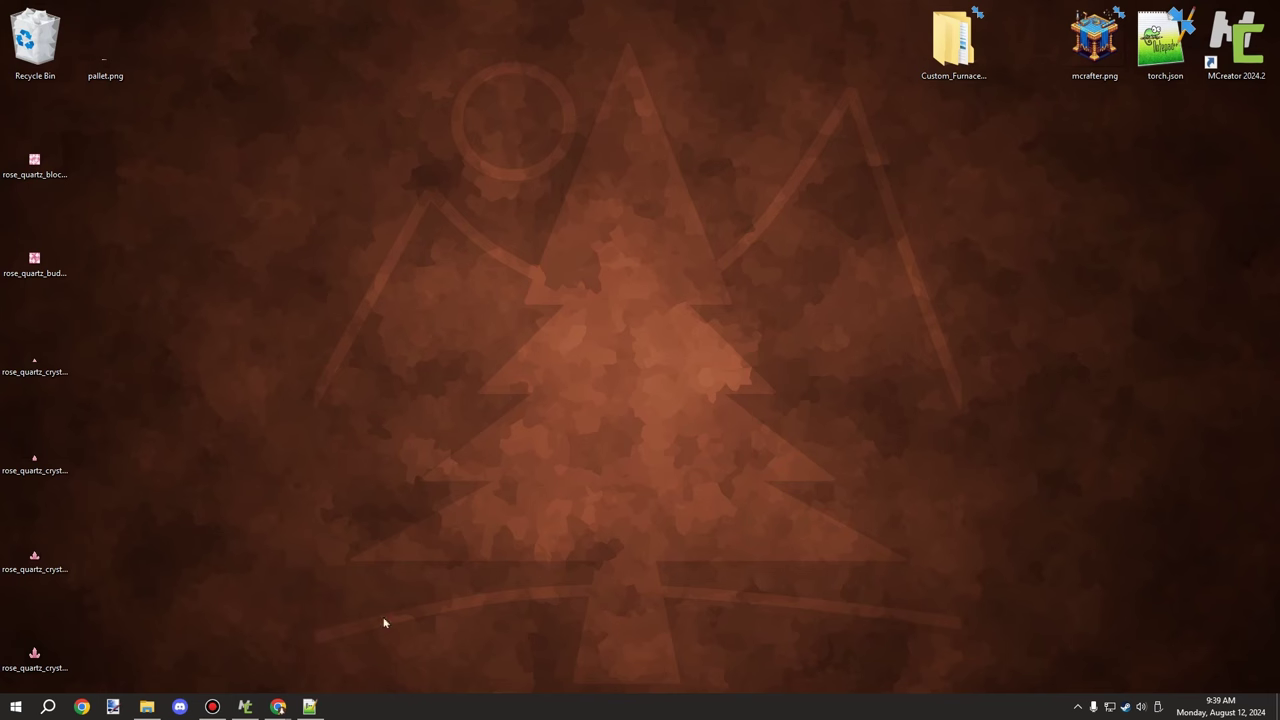
# - Switch to MCreator and show the Tale of Biomes workspace's texture files
pyautogui.click(245, 707)
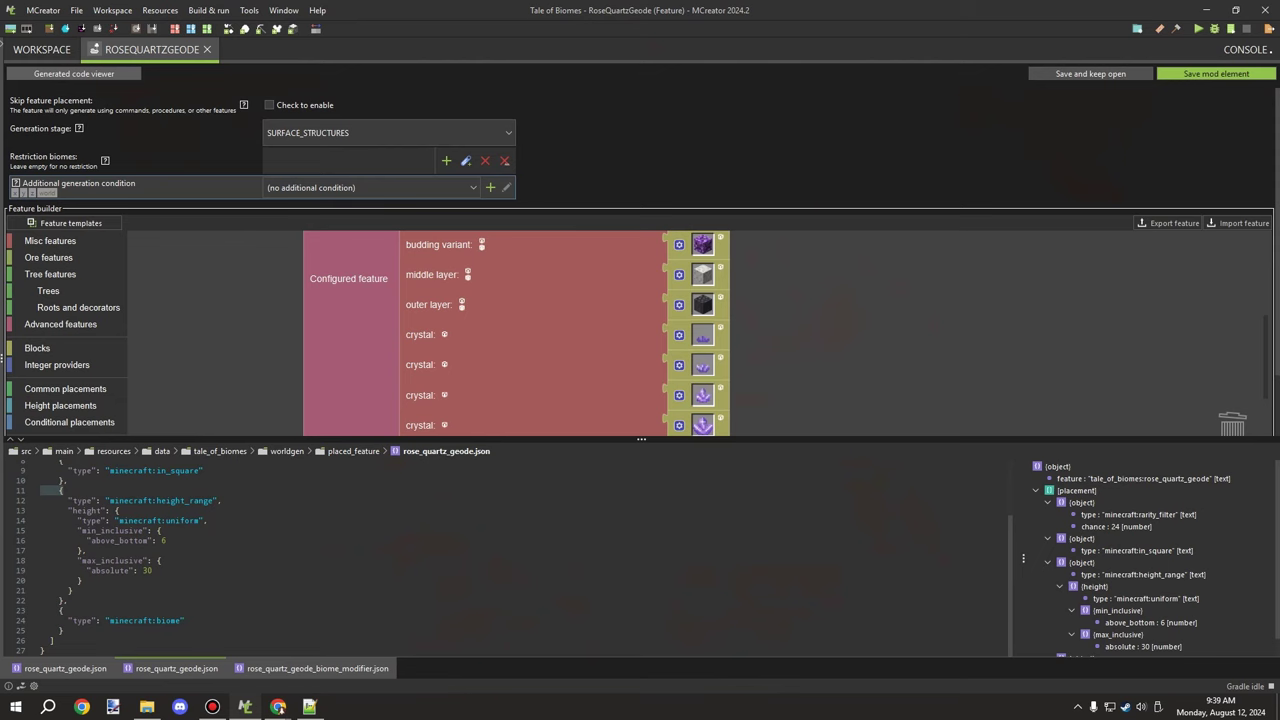
pyautogui.click(42, 49)
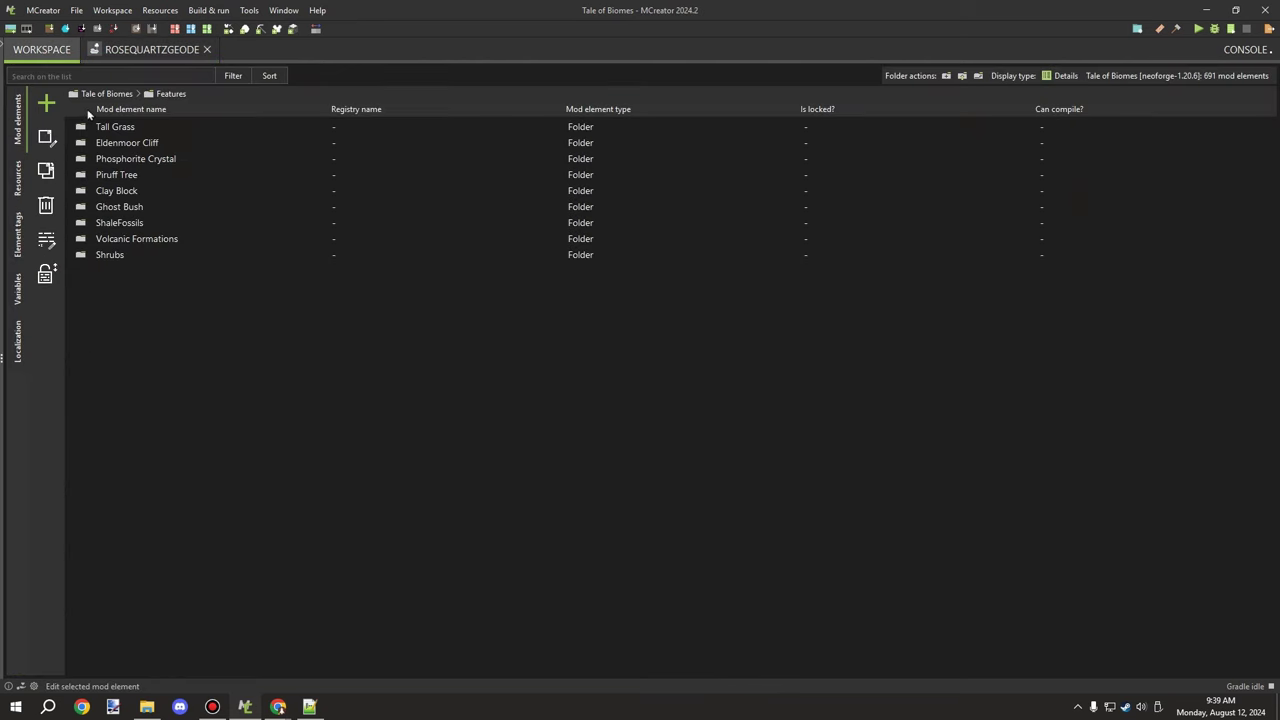
pyautogui.click(97, 93)
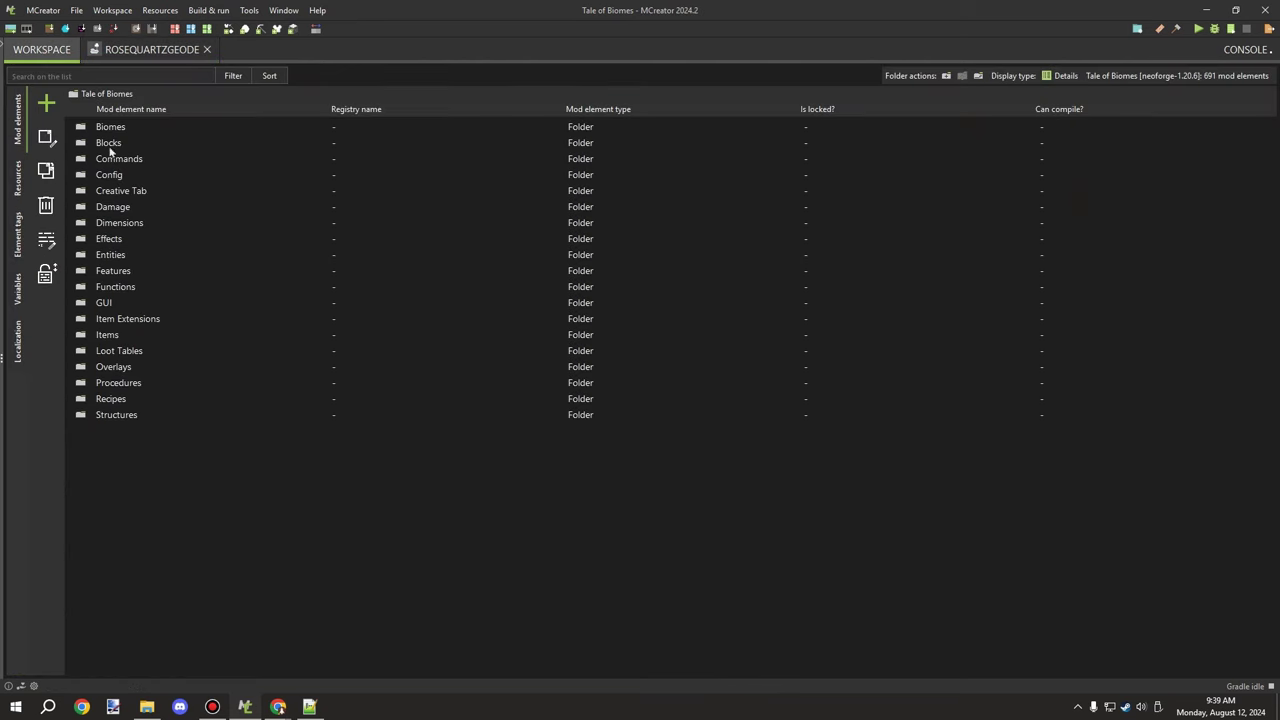
pyautogui.click(17, 190)
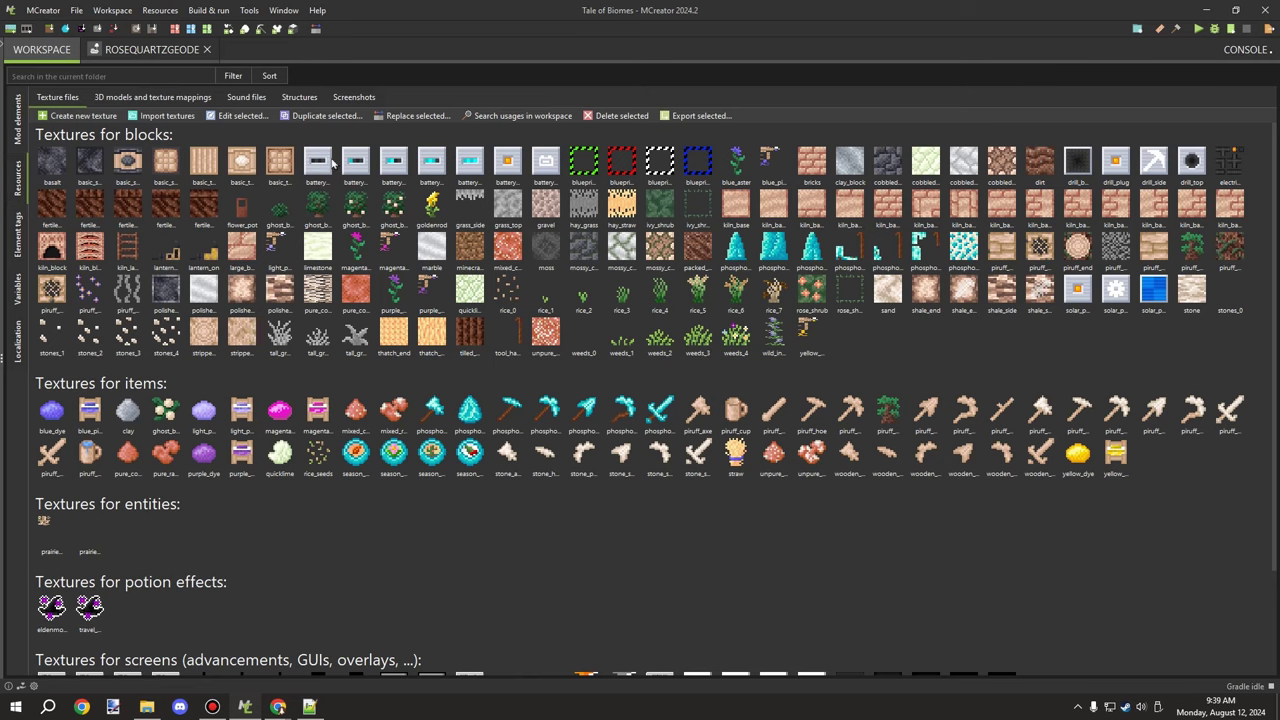
pyautogui.click(153, 97)
pyautogui.click(57, 97)
# - Import rose_quartz_block, rose_quartz_budding_block and rose_quartz_crystal_0 to rose_quartz_crystal_3 from the Desktop as block textures
pyautogui.click(187, 116)
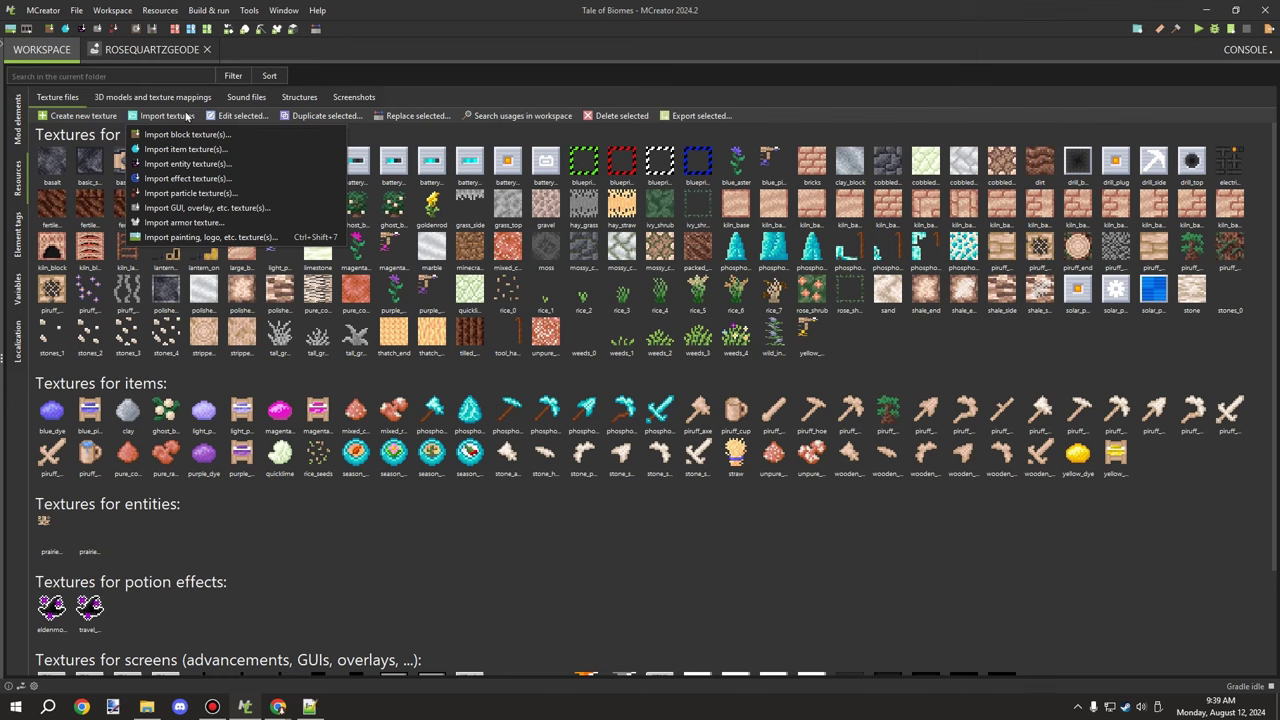
pyautogui.click(184, 135)
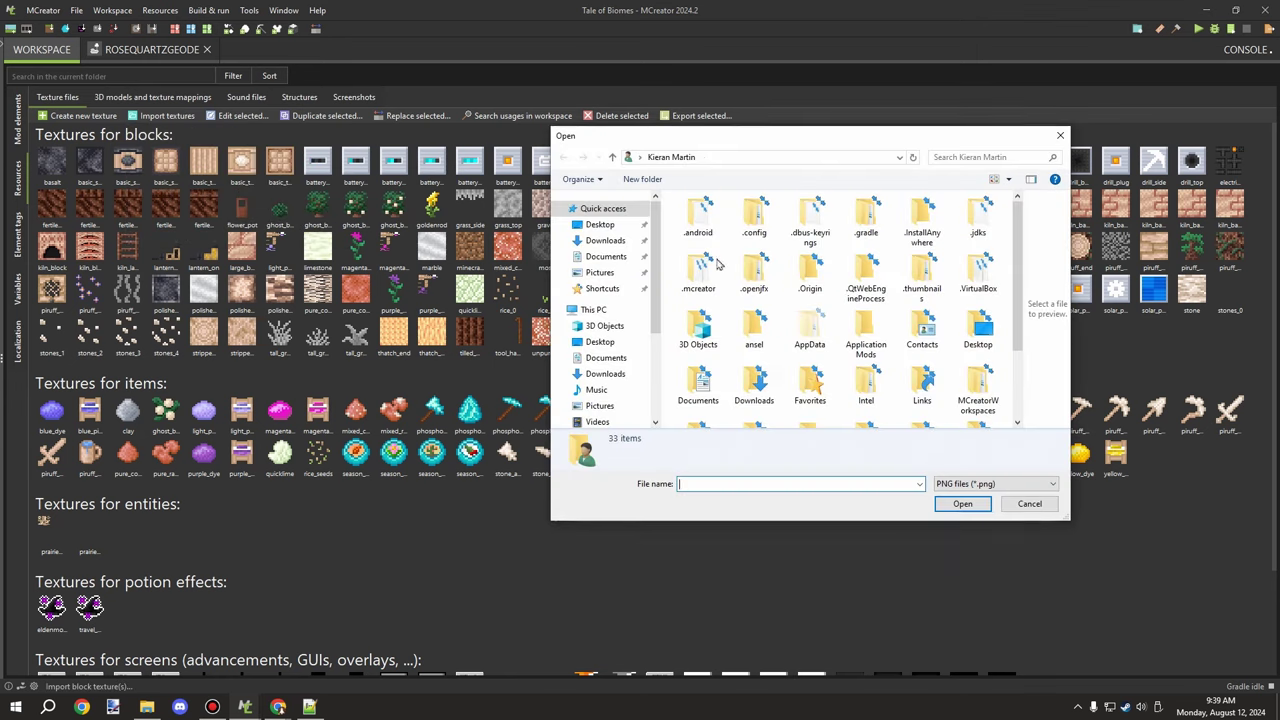
pyautogui.click(600, 224)
pyautogui.scroll(-1, 868, 284)
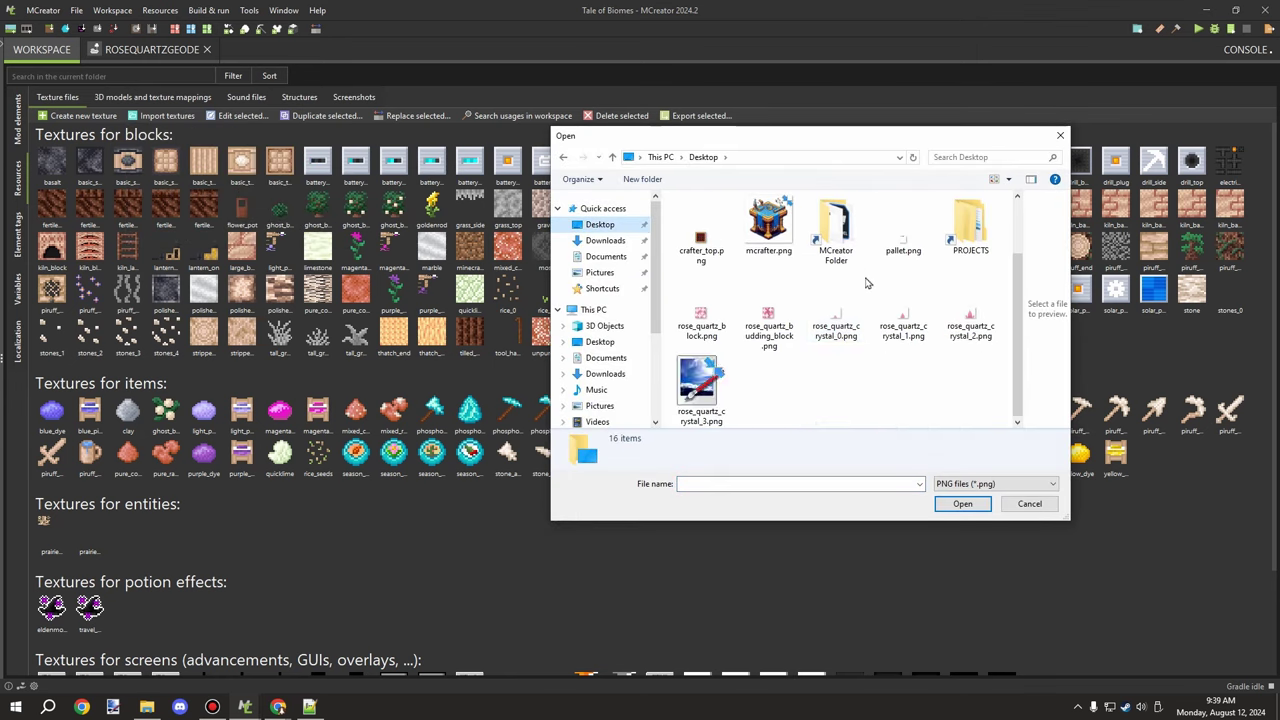
pyautogui.click(701, 312)
pyautogui.keyDown('ctrl'); pyautogui.click(768, 312); pyautogui.keyUp('ctrl')
pyautogui.keyDown('ctrl'); pyautogui.click(835, 312); pyautogui.keyUp('ctrl')
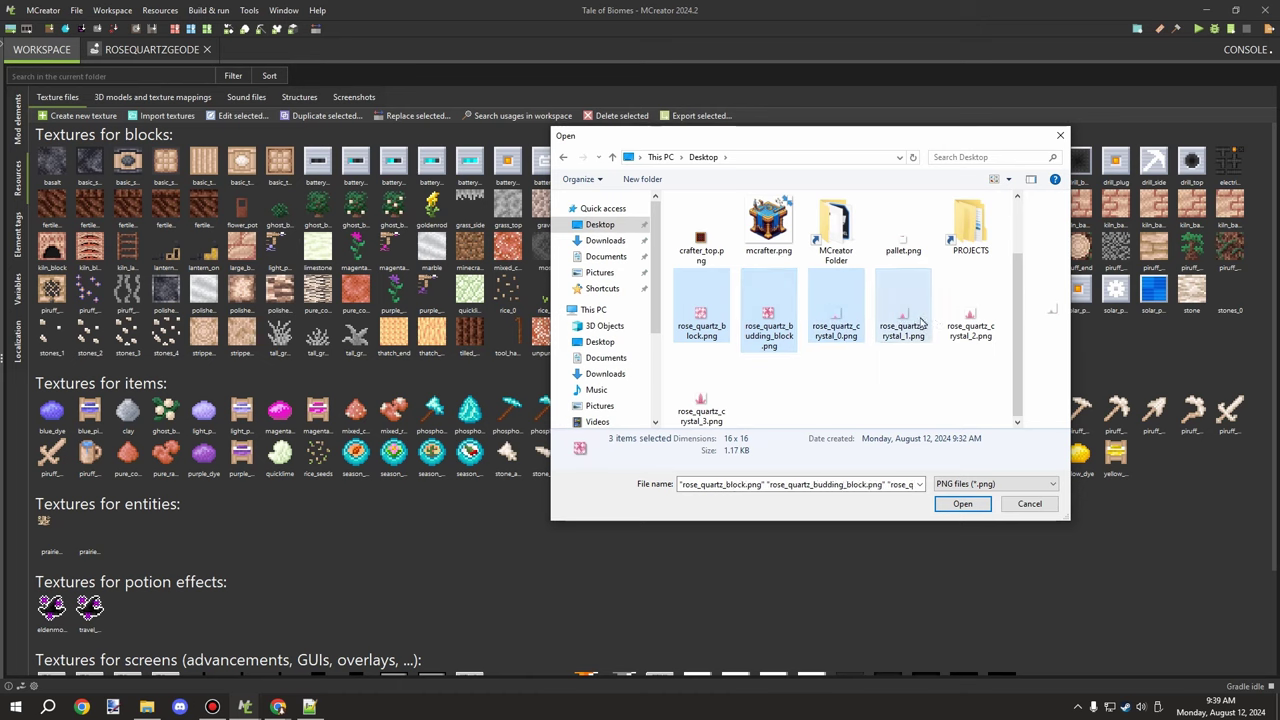
pyautogui.keyDown('ctrl'); pyautogui.click(918, 318); pyautogui.keyUp('ctrl')
pyautogui.keyDown('ctrl'); pyautogui.click(970, 314); pyautogui.keyUp('ctrl')
pyautogui.keyDown('ctrl'); pyautogui.click(701, 402); pyautogui.keyUp('ctrl')
pyautogui.click(962, 503)
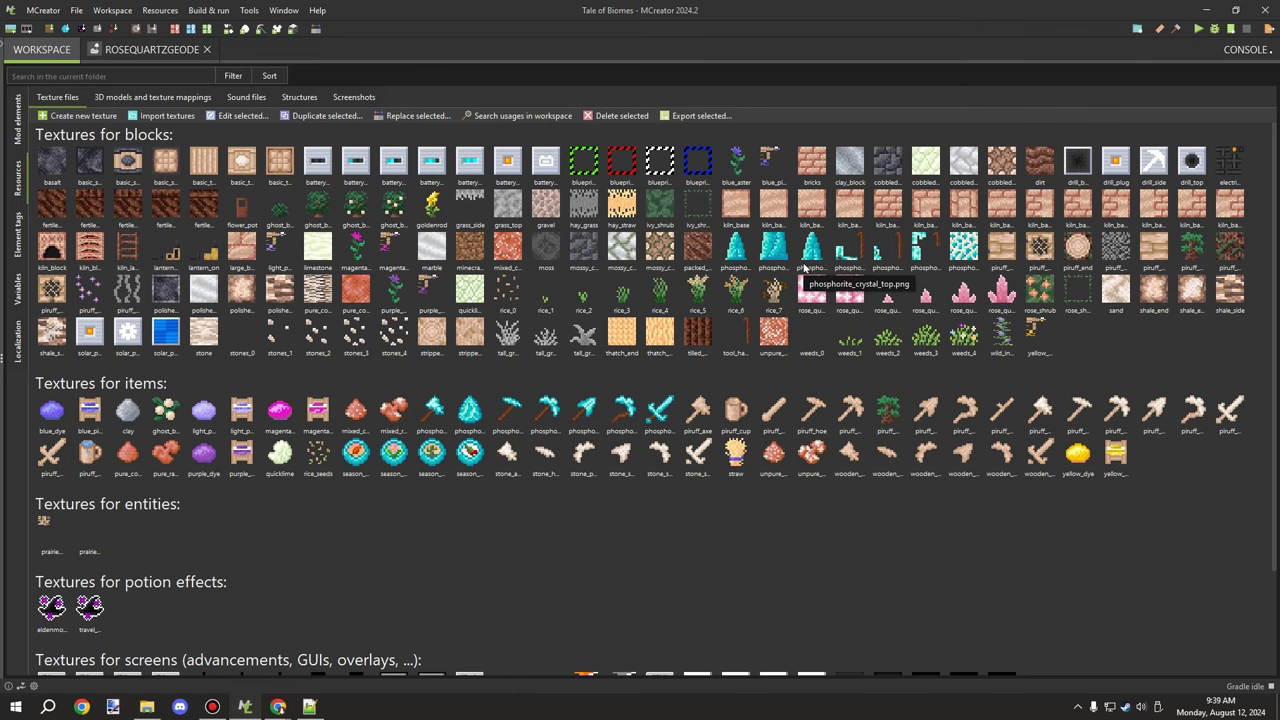
# - Examine the layer blocks, crystal blocks and placement settings in the RoseQuartzGeode feature
pyautogui.click(110, 96)
pyautogui.click(105, 52)
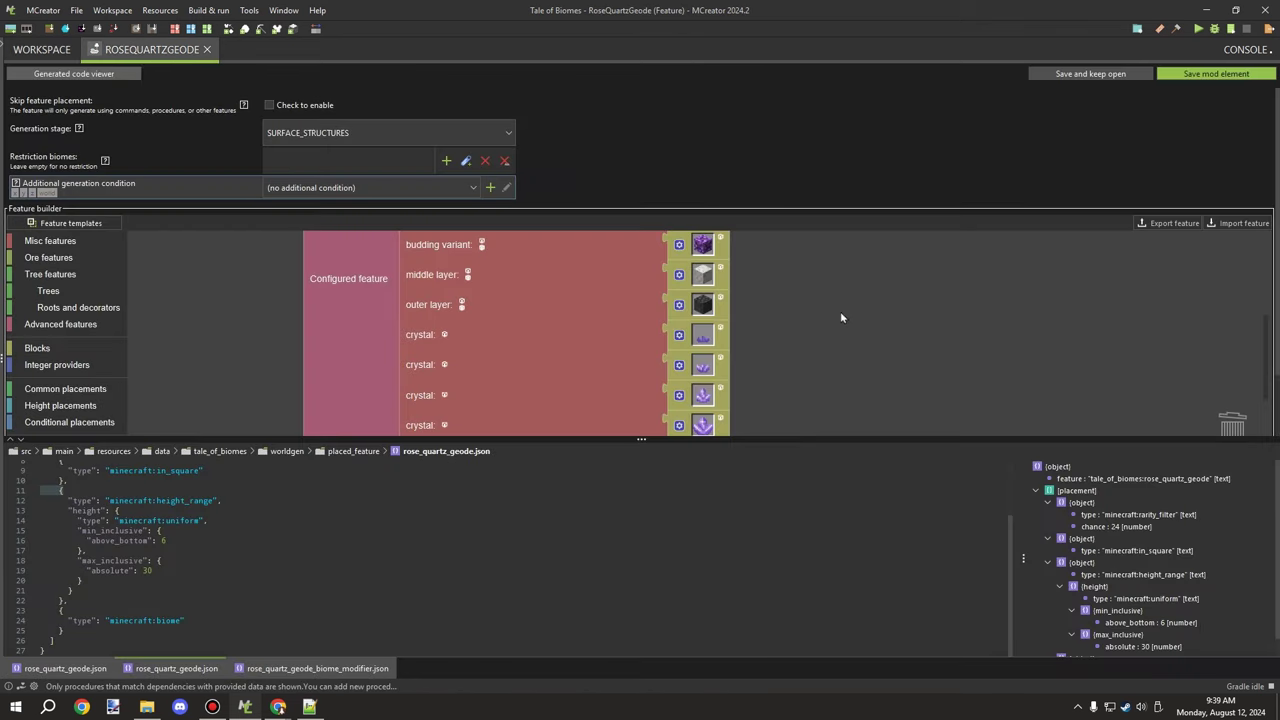
pyautogui.scroll(1, 840, 311)
pyautogui.scroll(1, 798, 342)
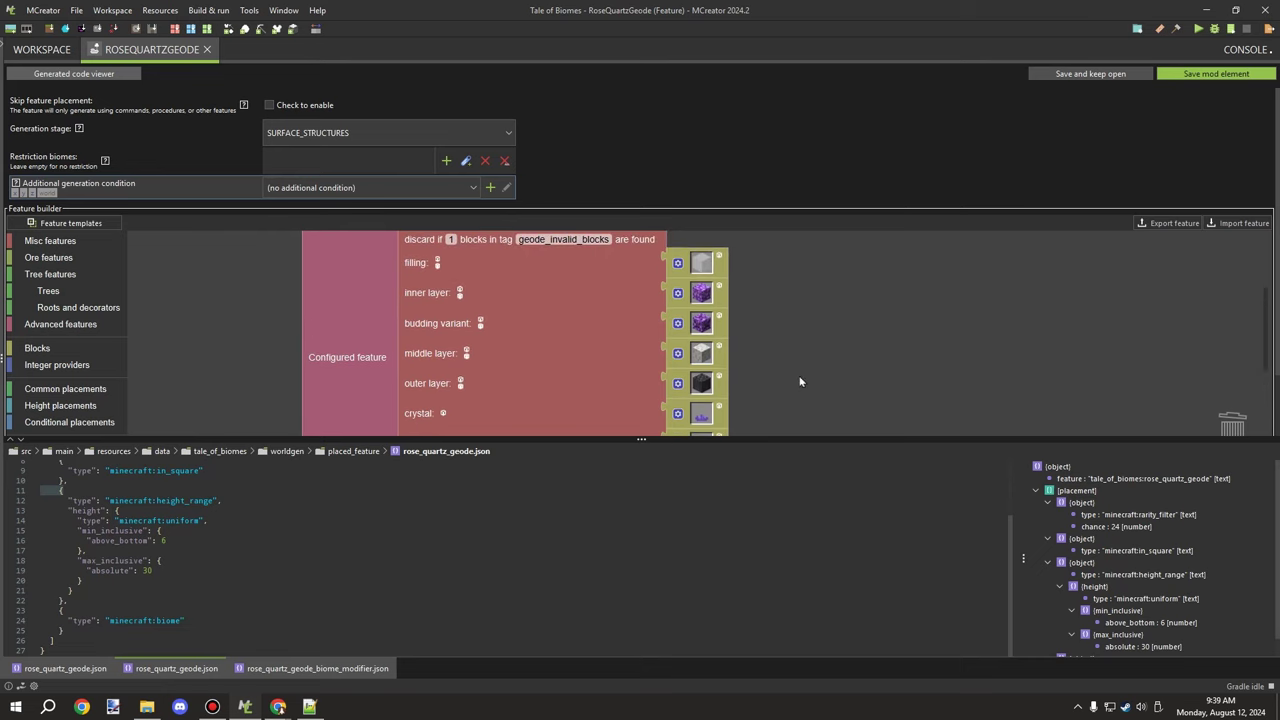
pyautogui.scroll(-1, 798, 342)
pyautogui.moveTo(798, 342); pyautogui.dragTo(805, 391)
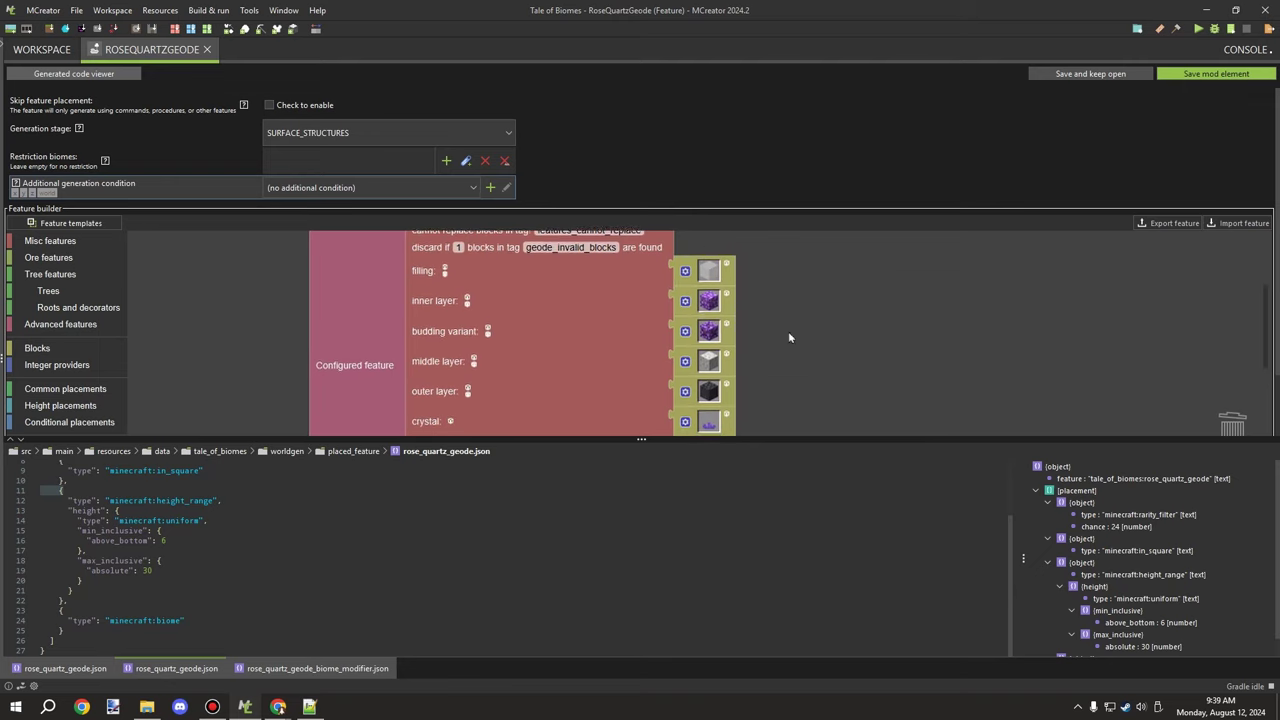
pyautogui.moveTo(789, 333); pyautogui.dragTo(798, 244)
pyautogui.scroll(-3, 817, 366)
pyautogui.scroll(5, 825, 299)
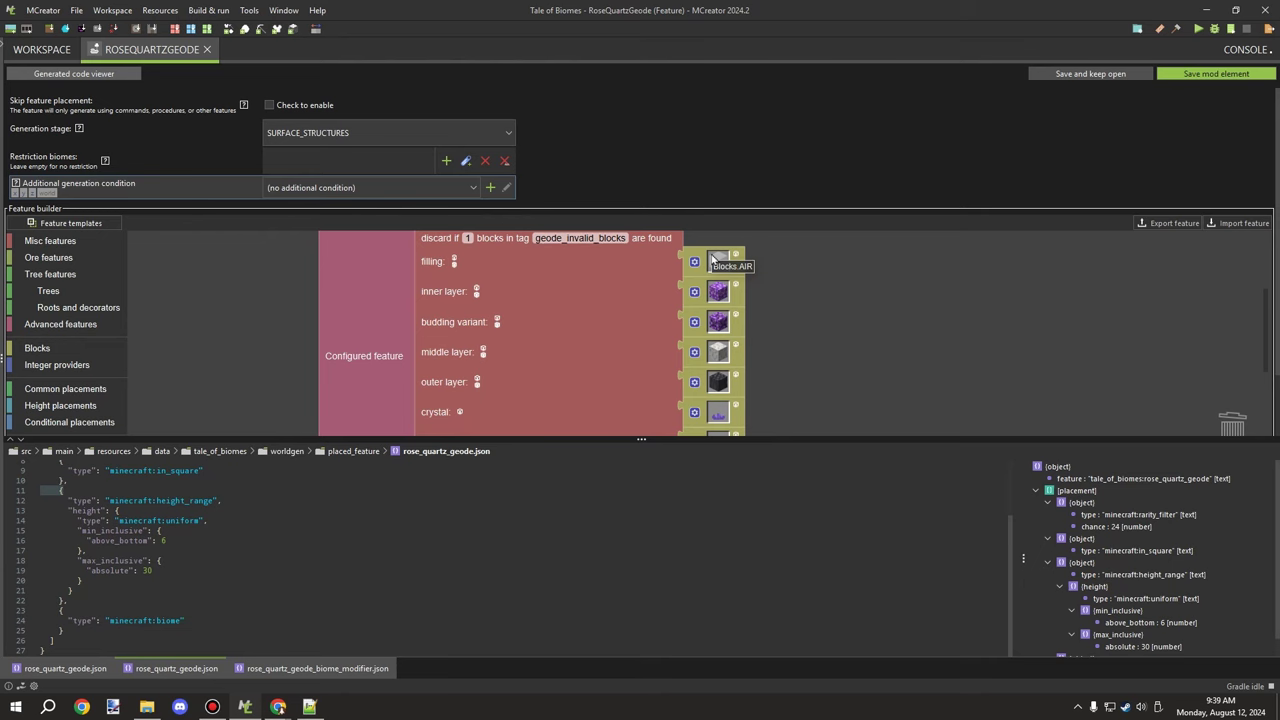
pyautogui.scroll(-5, 829, 353)
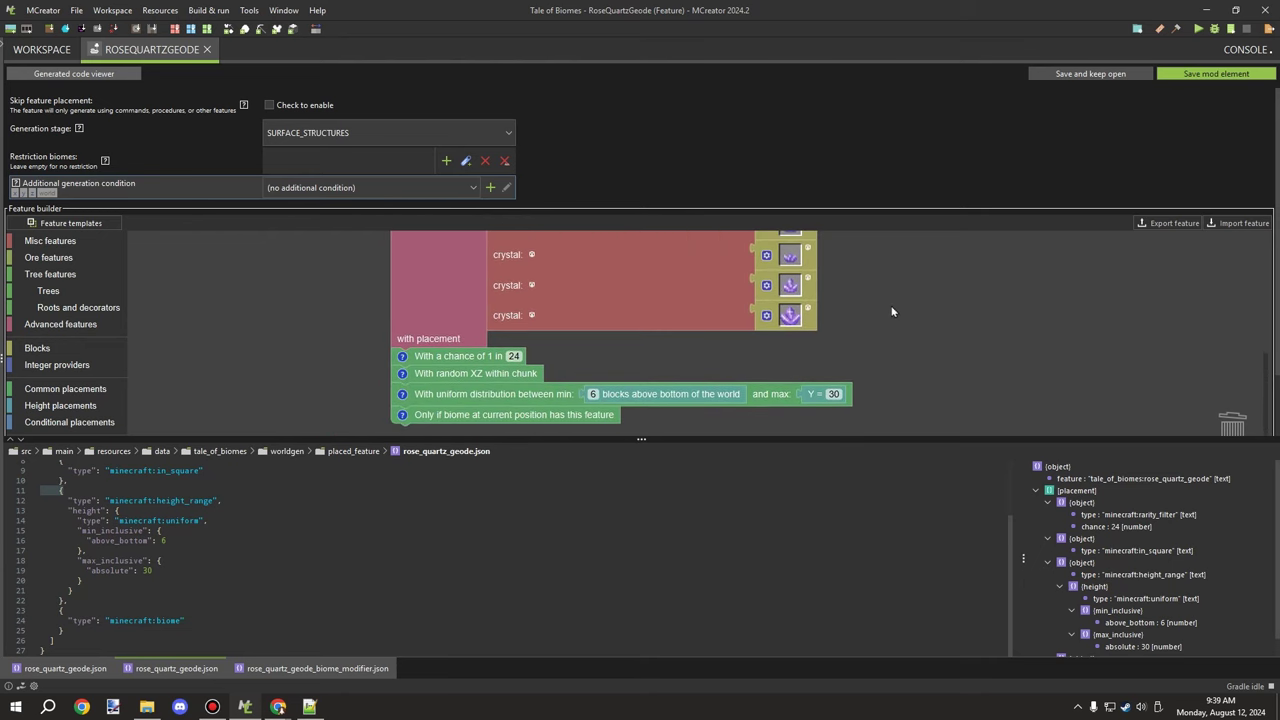
# - Go to the workspace's Blocks > Terrain folder and bring up the choice of new mod element types
pyautogui.click(42, 49)
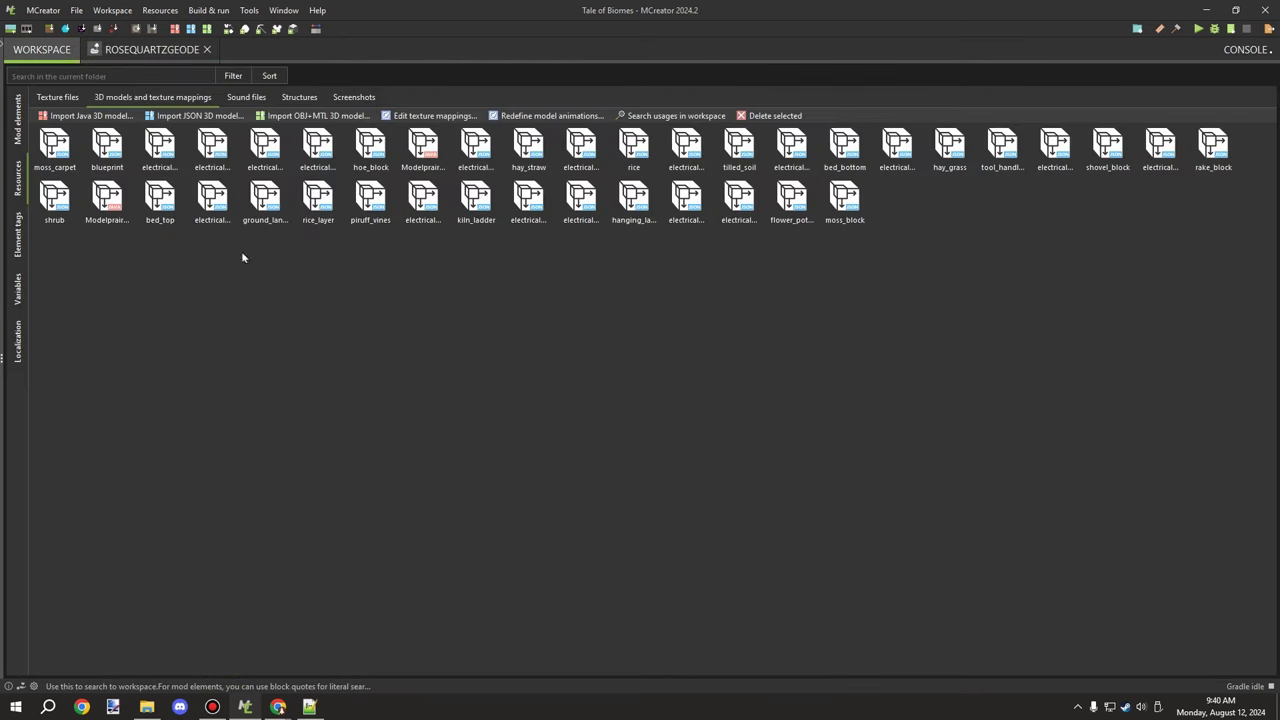
pyautogui.click(17, 118)
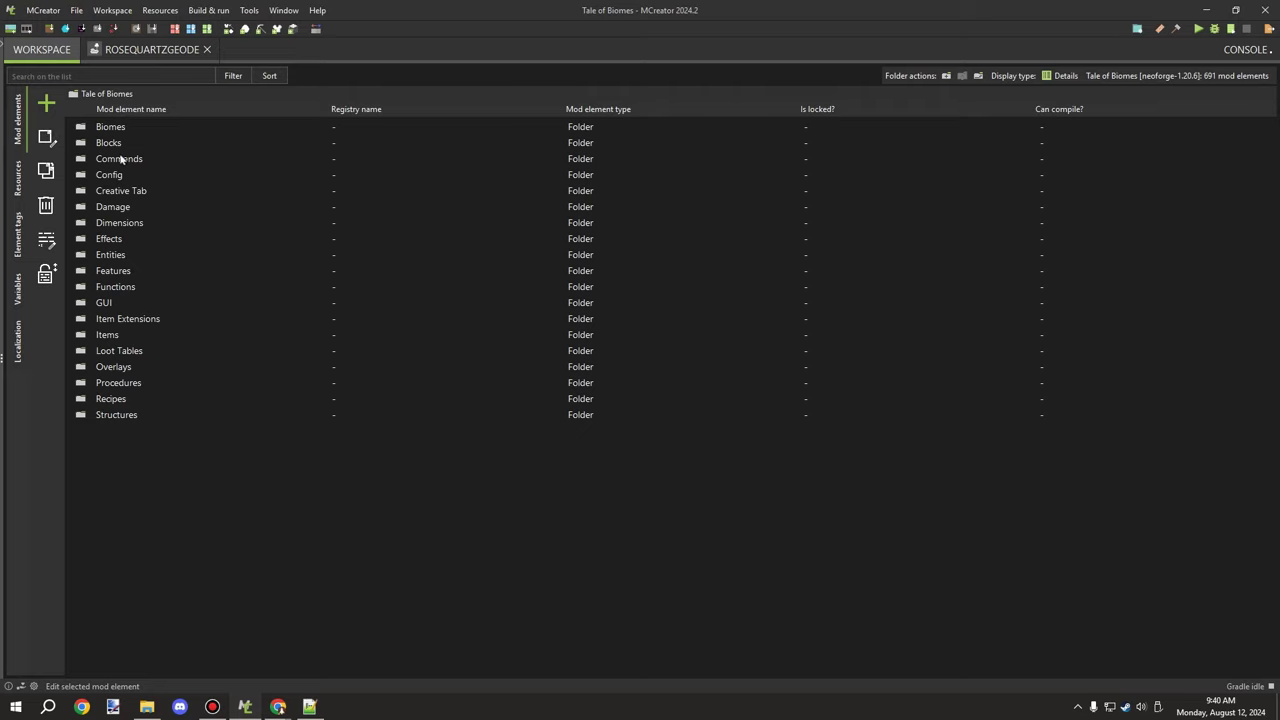
pyautogui.doubleClick(118, 143)
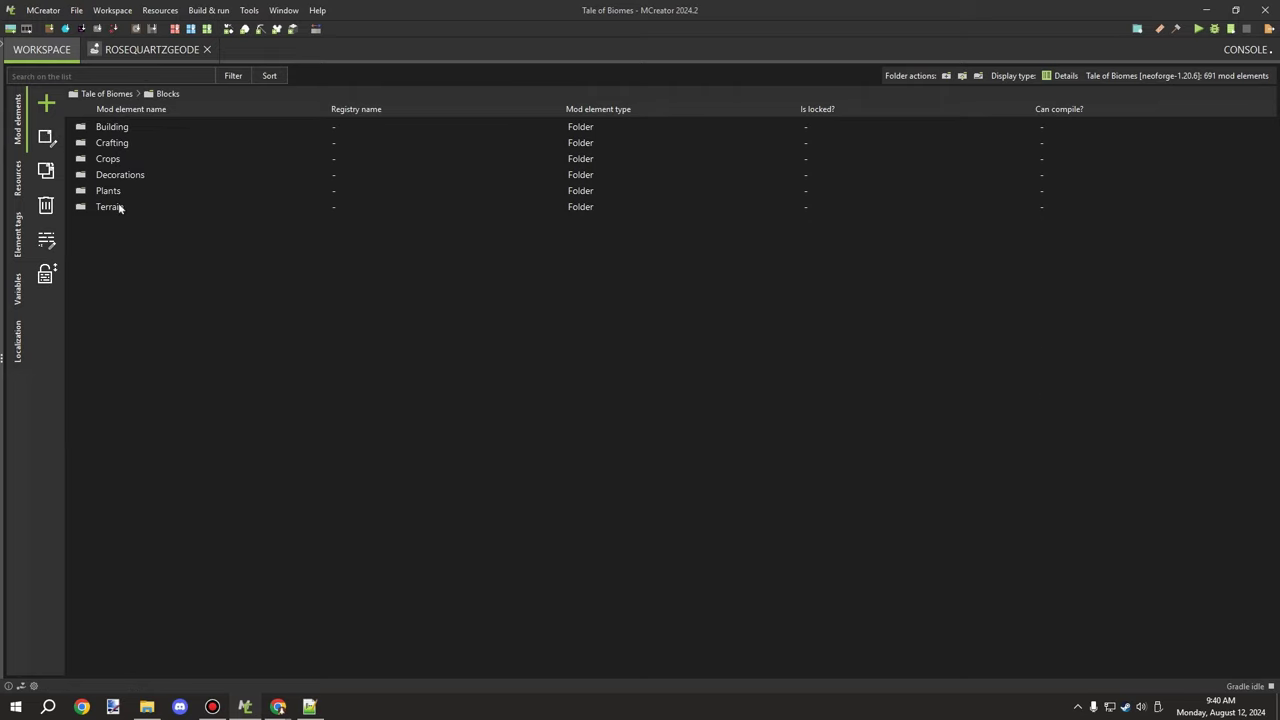
pyautogui.doubleClick(118, 207)
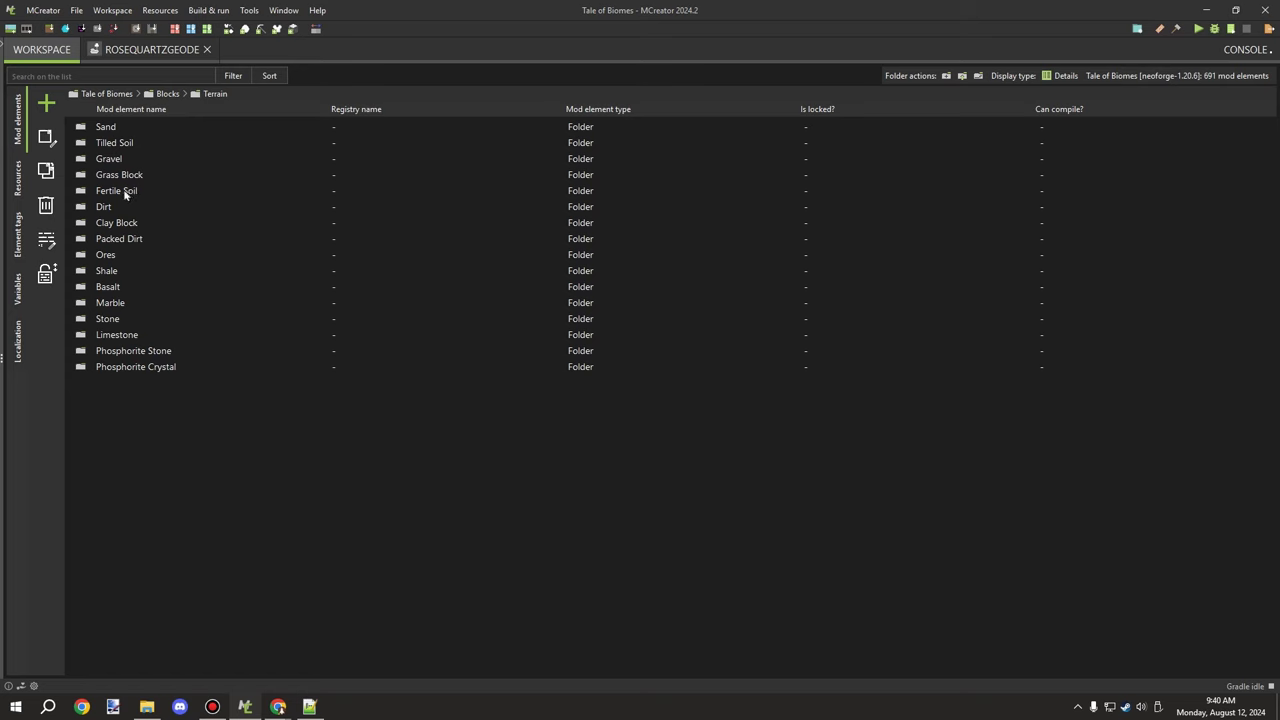
pyautogui.click(40, 102)
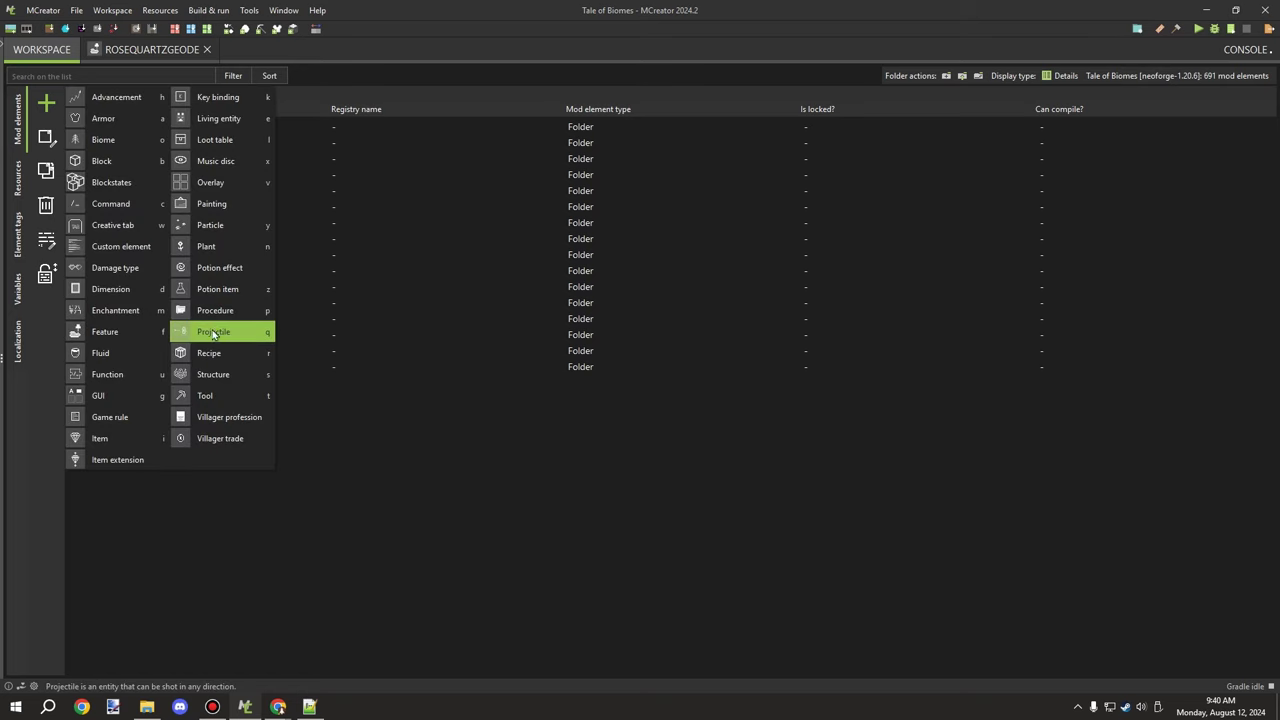
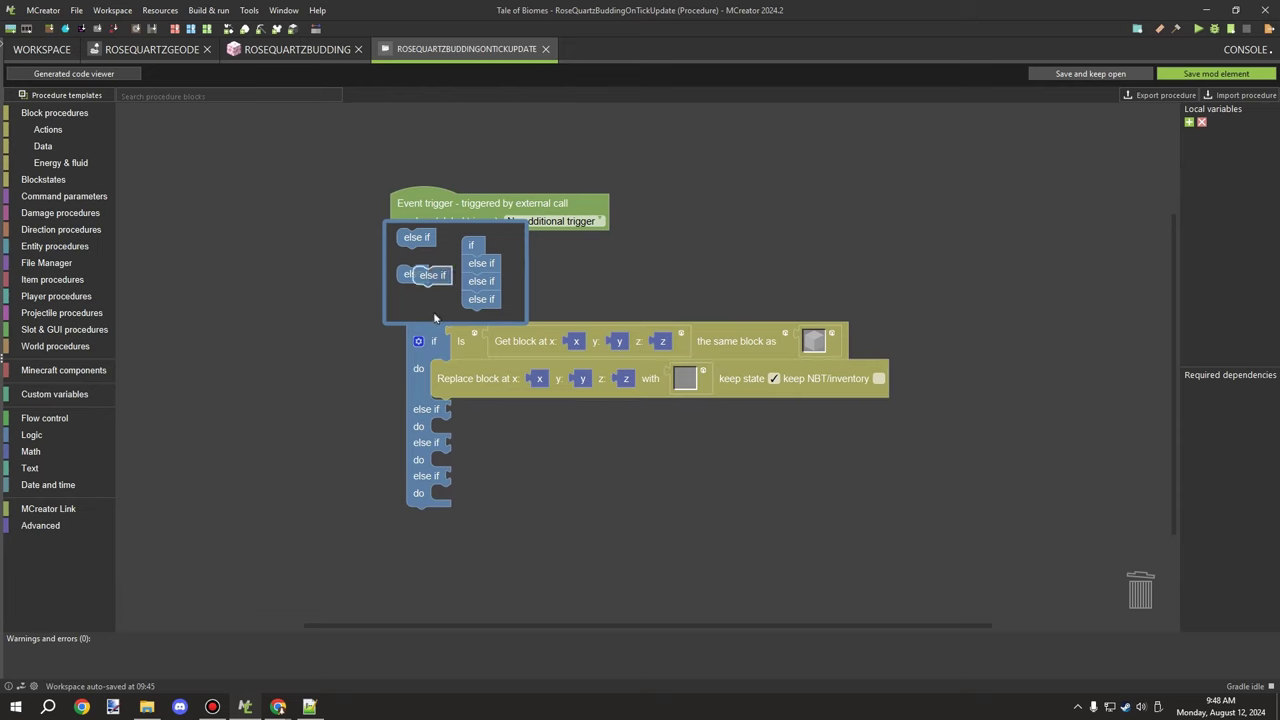
# - Extend the if block in the RoseQuartzBuddingOnTickUpdate procedure to five else-if branches and add an empty addition block to the canvas
pyautogui.moveTo(434, 318); pyautogui.dragTo(497, 313)
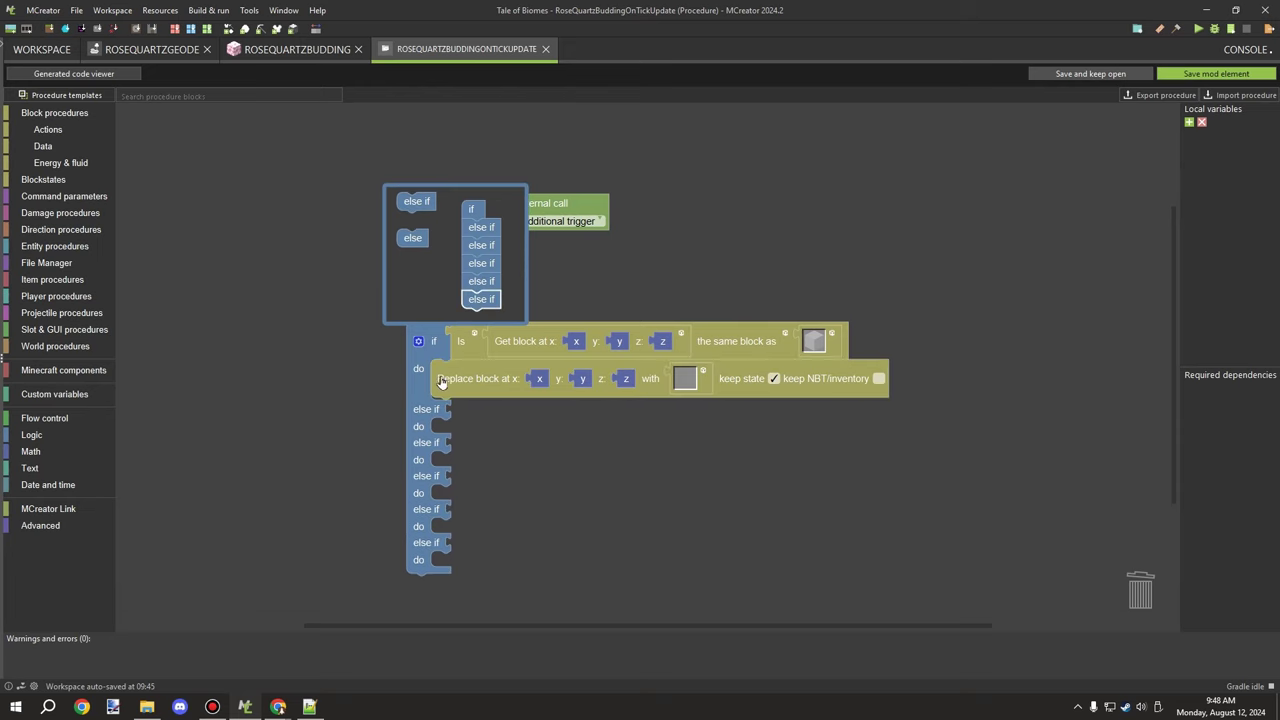
pyautogui.moveTo(638, 427); pyautogui.dragTo(570, 378)
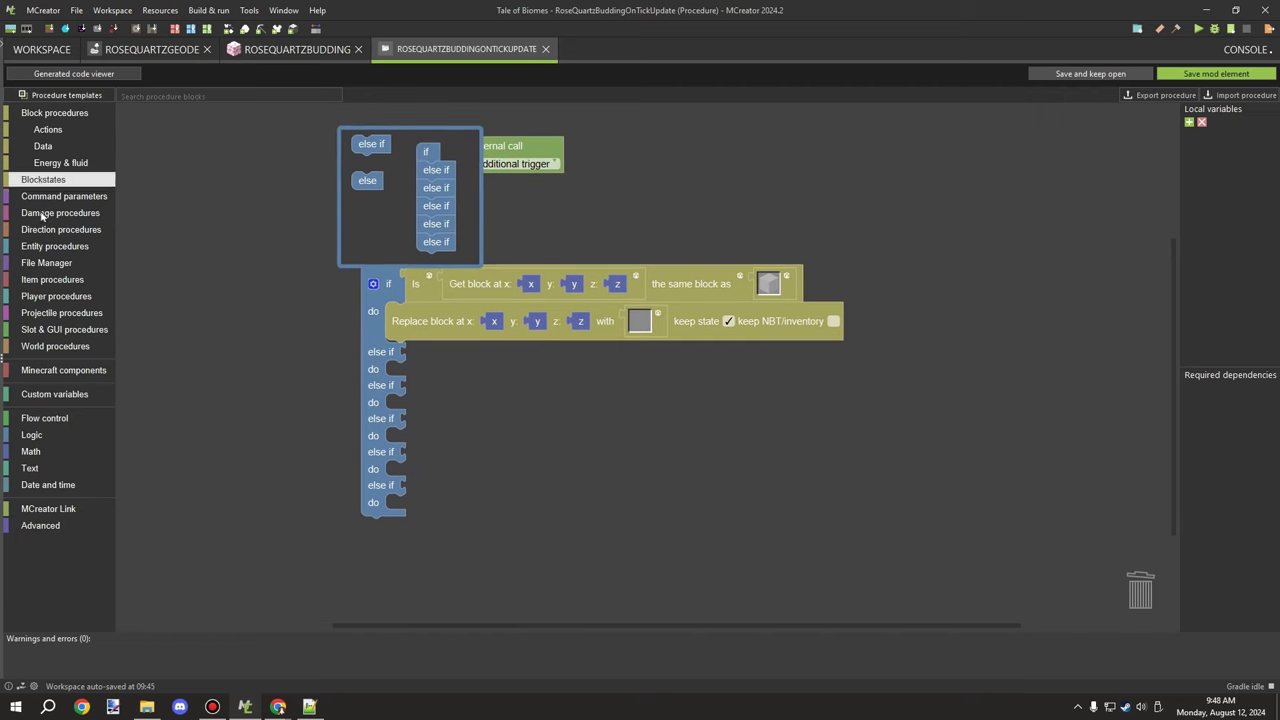
pyautogui.click(31, 451)
pyautogui.moveTo(145, 187); pyautogui.dragTo(654, 381)
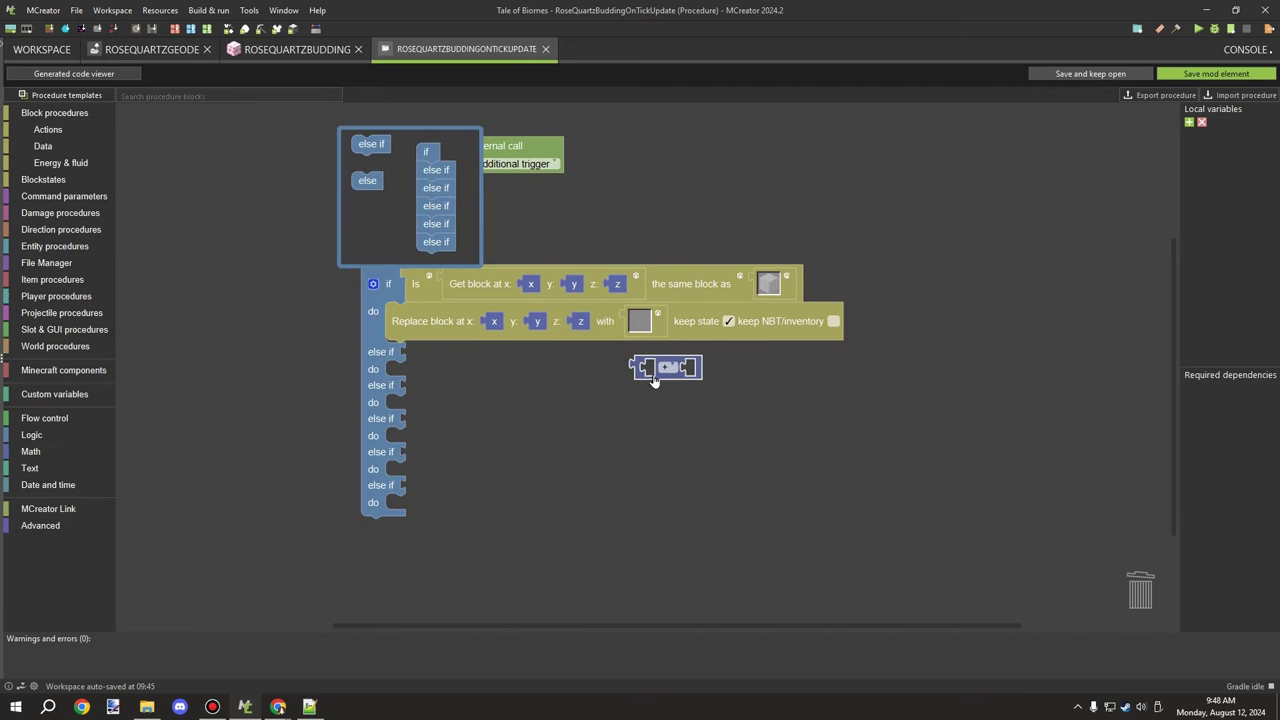
# - Try the addition block around the x and z coordinates of the if condition's block lookup
pyautogui.moveTo(540, 289); pyautogui.dragTo(669, 388)
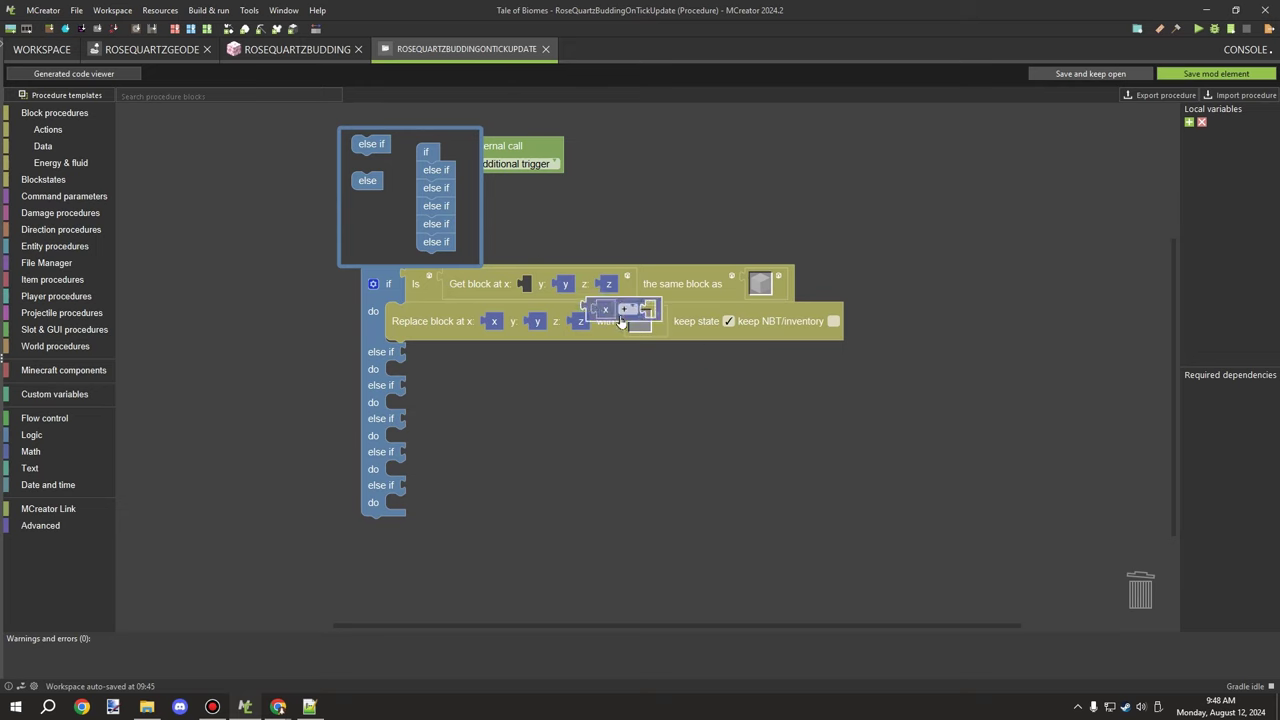
pyautogui.moveTo(620, 320); pyautogui.dragTo(592, 393)
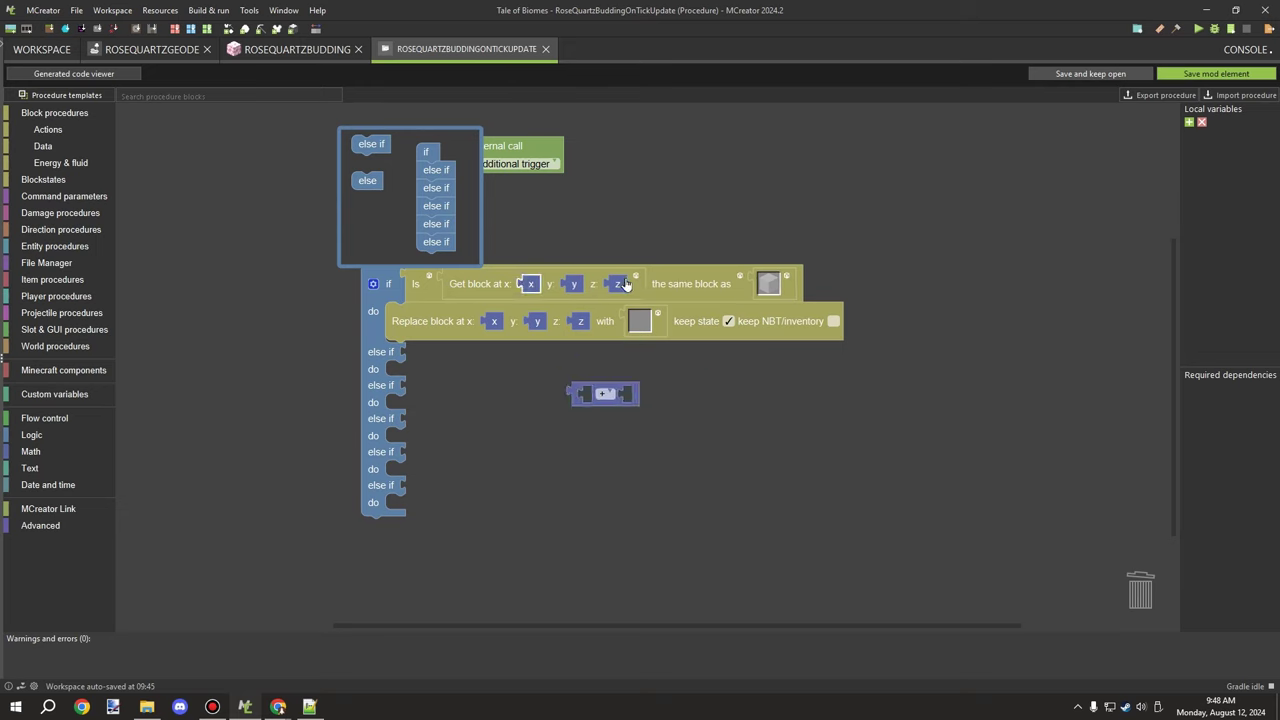
pyautogui.moveTo(631, 289); pyautogui.dragTo(645, 289)
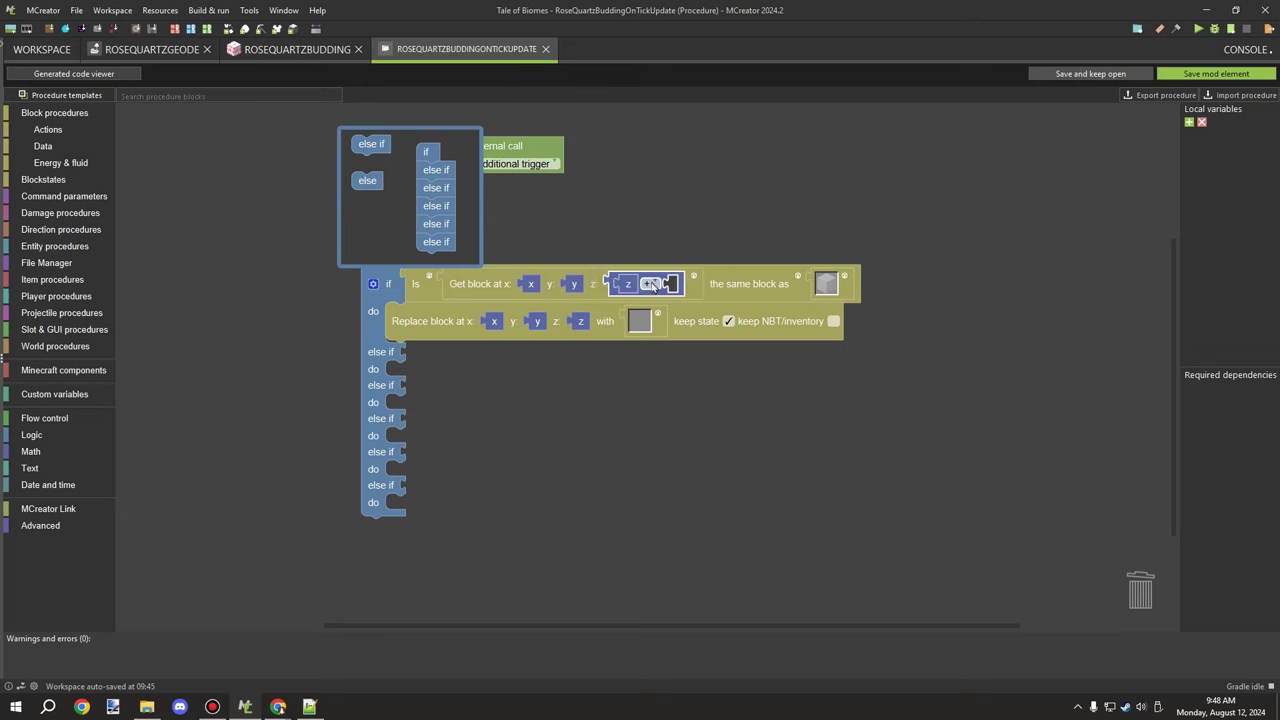
pyautogui.click(650, 284)
pyautogui.click(650, 227)
pyautogui.moveTo(650, 287); pyautogui.dragTo(583, 403)
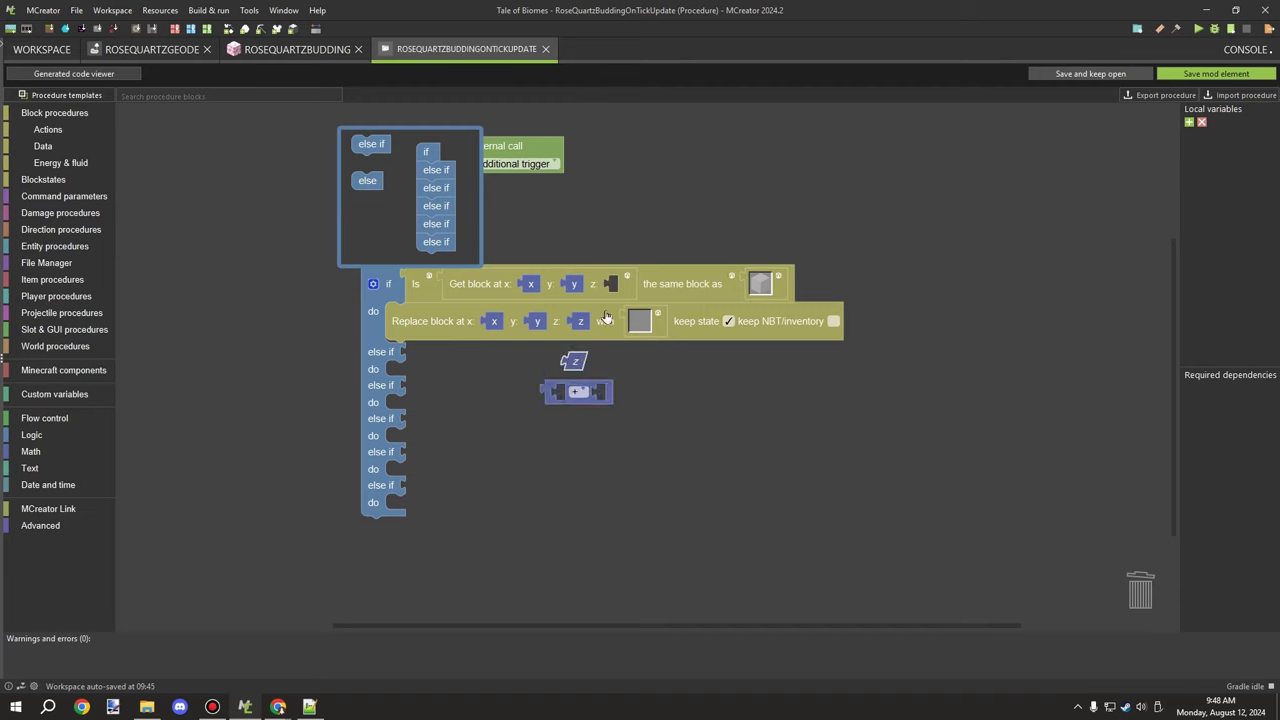
# - Set the y coordinate in the if condition's block lookup to y + 1, keeping plain x and z
pyautogui.moveTo(583, 397); pyautogui.dragTo(599, 284)
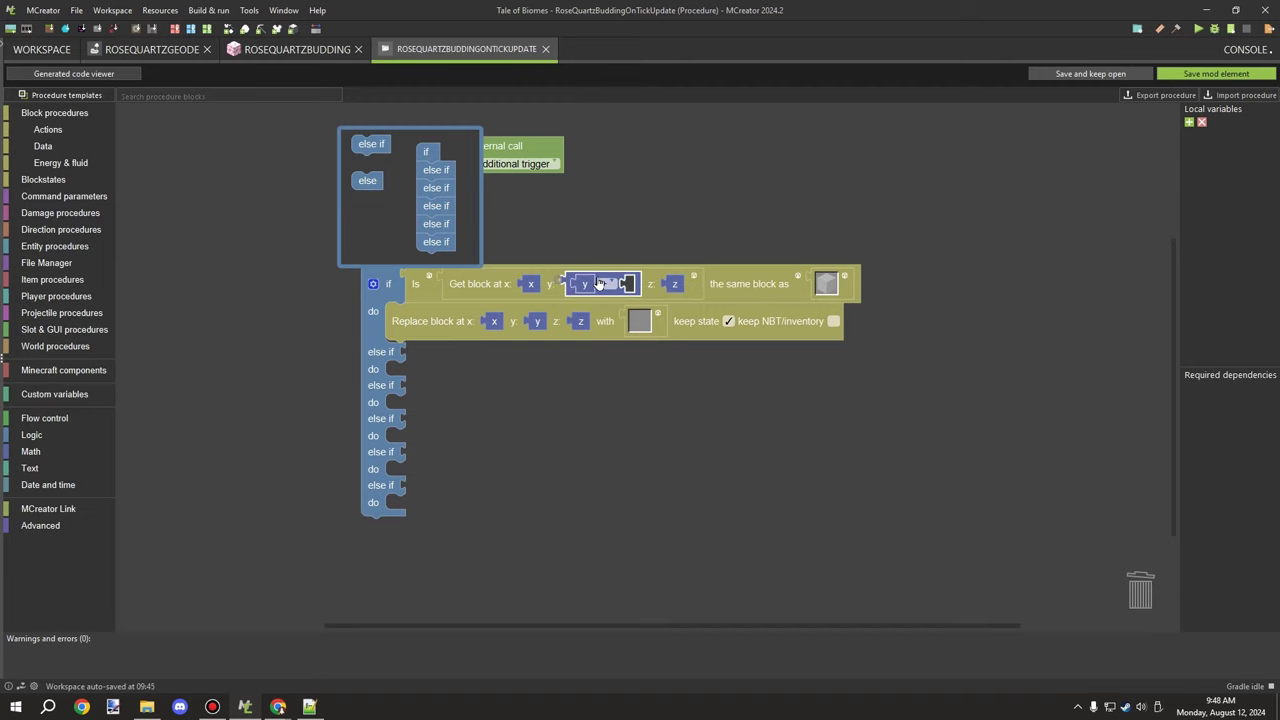
pyautogui.scroll(-1, 599, 246)
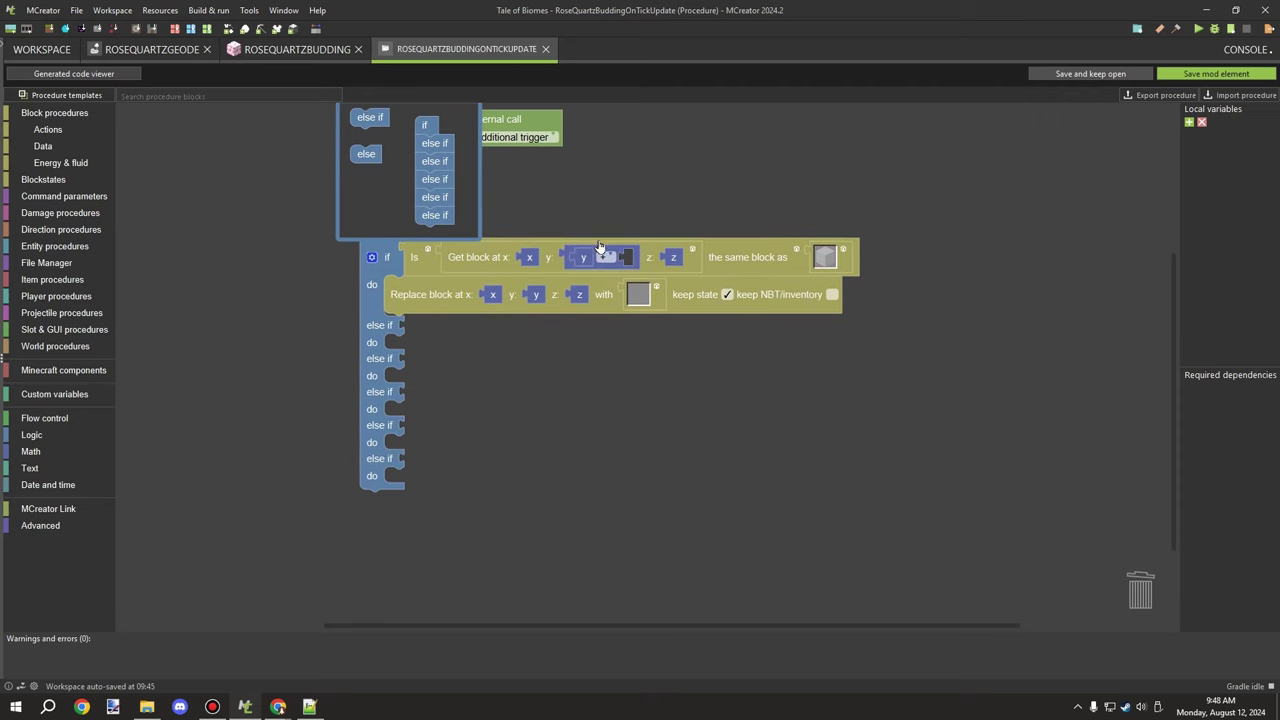
pyautogui.click(49, 452)
pyautogui.click(515, 215)
# - Duplicate the y + 1 block-comparison condition into the first else-if branch
pyautogui.rightClick(738, 268)
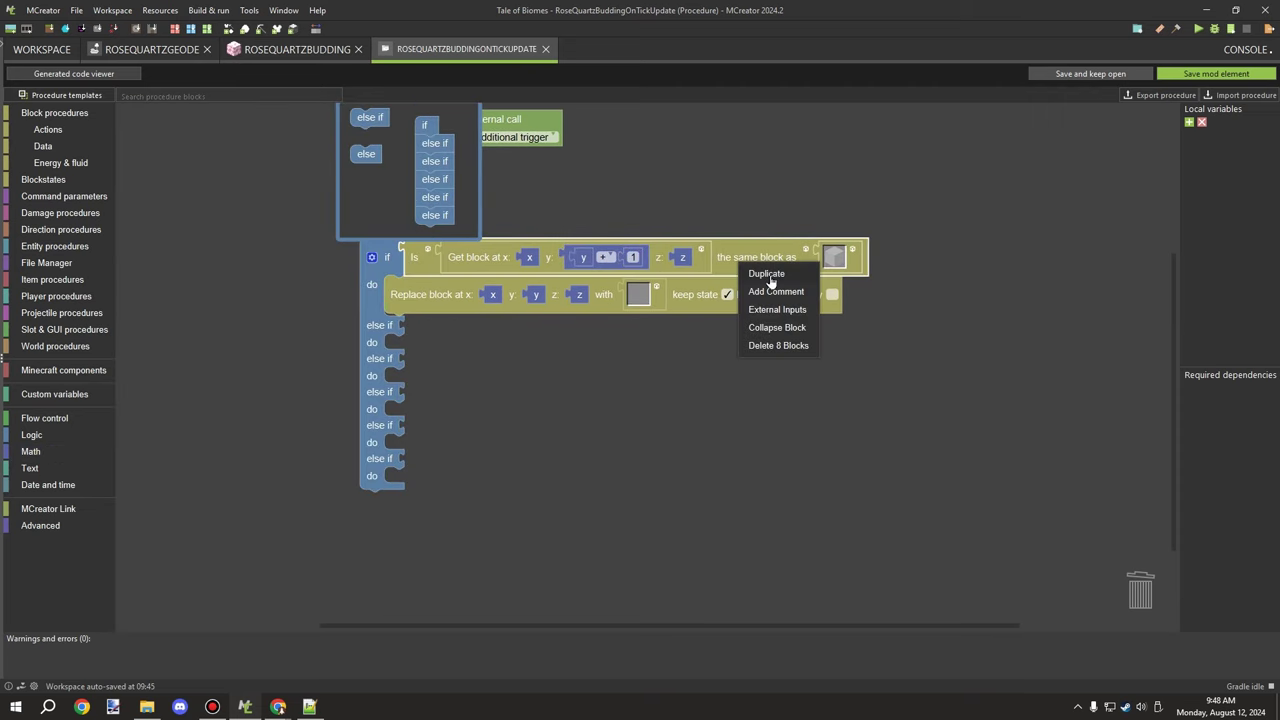
pyautogui.click(766, 272)
pyautogui.moveTo(766, 300); pyautogui.dragTo(747, 349)
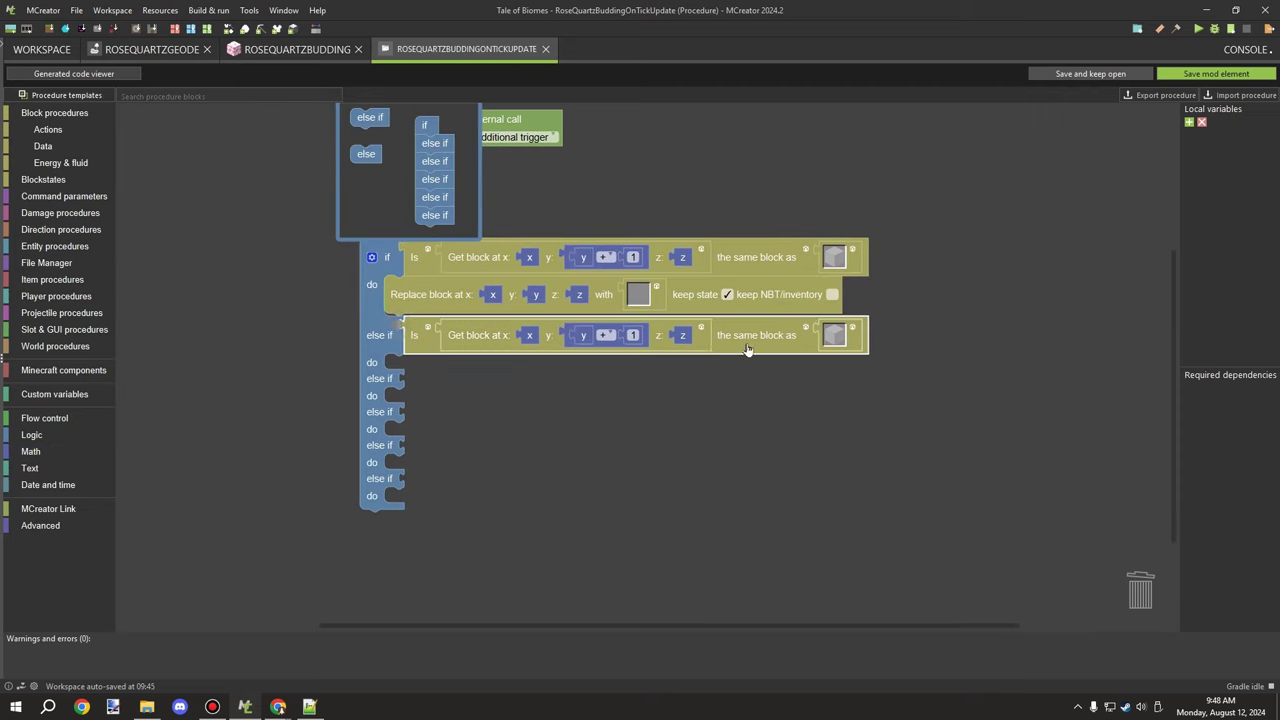
# - Set the replace block's y coordinate to a copy of y + 1 and delete the displaced plain y block
pyautogui.rightClick(605, 337)
pyautogui.click(641, 362)
pyautogui.moveTo(625, 383); pyautogui.dragTo(568, 293)
pyautogui.rightClick(541, 297)
pyautogui.click(586, 367)
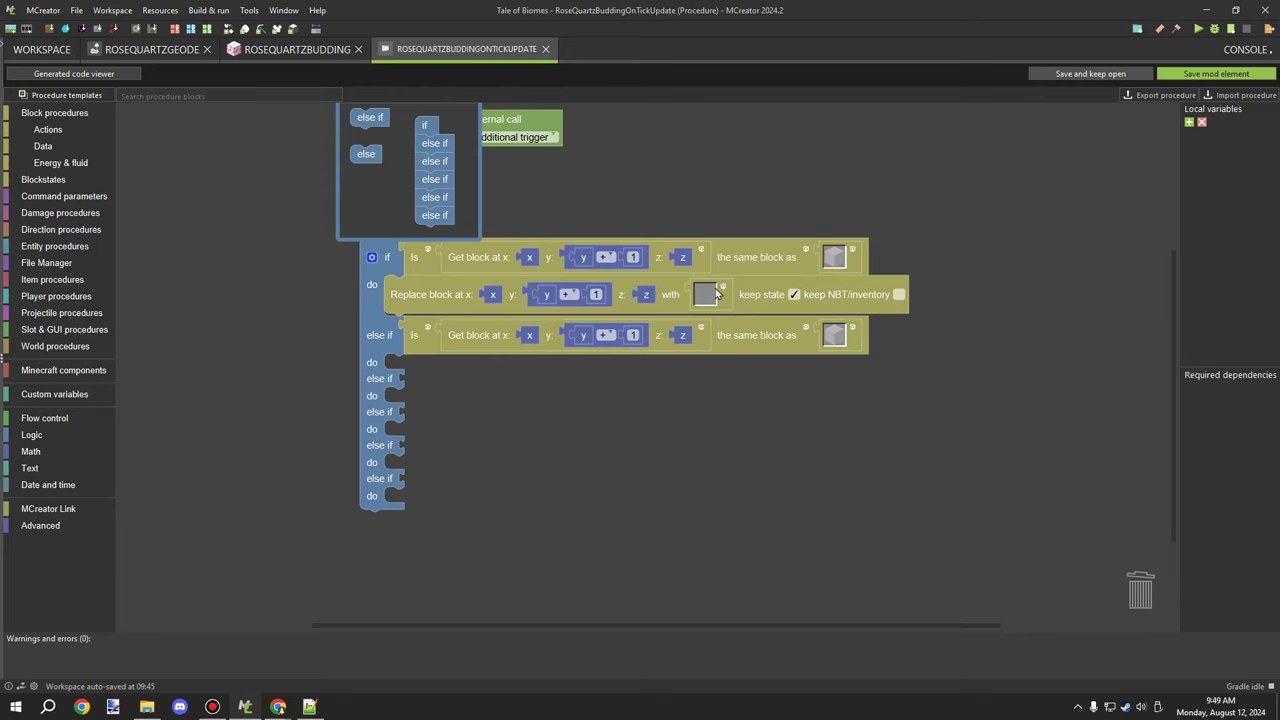
# - Copy the y + 1 condition into the next three else-if branches and the replace block into the first else-if branch
pyautogui.moveTo(742, 391); pyautogui.dragTo(742, 373)
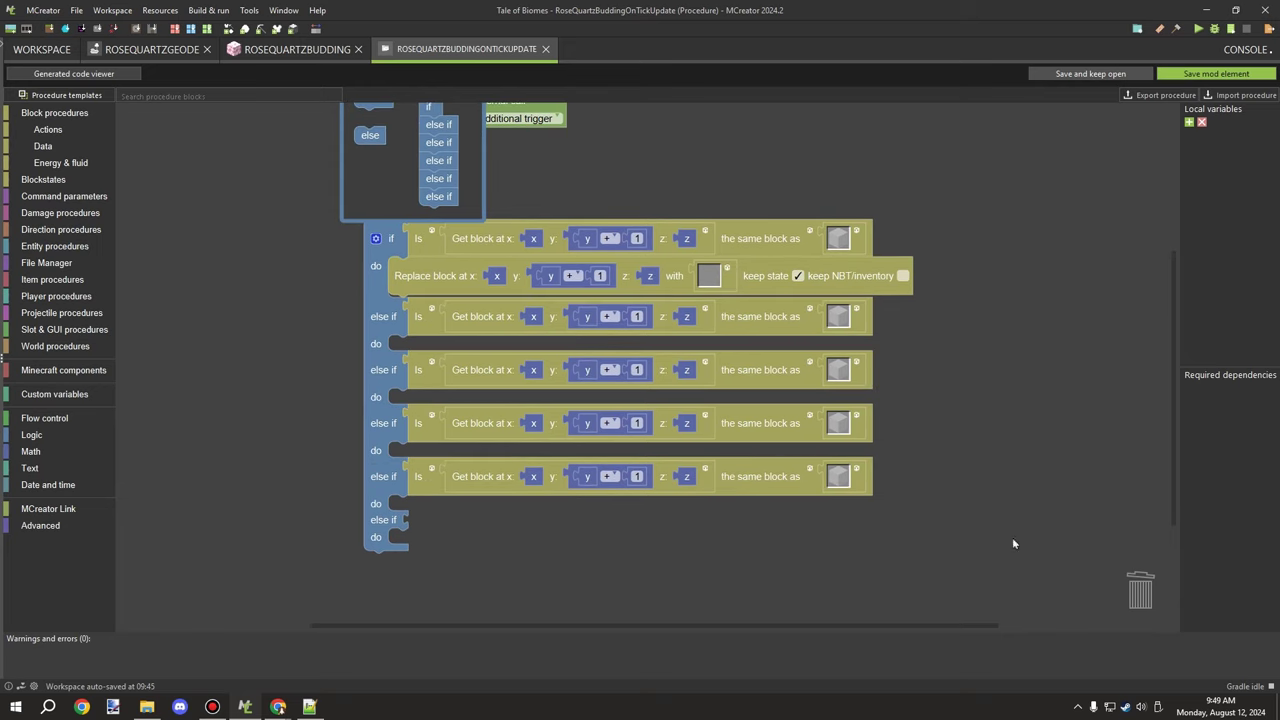
pyautogui.moveTo(1014, 543); pyautogui.dragTo(1004, 538)
pyautogui.click(424, 274)
pyautogui.hotkey('ctrl', 'c')
pyautogui.hotkey('ctrl', 'v')
pyautogui.moveTo(434, 320); pyautogui.dragTo(418, 362)
# - Change the first else-if condition to check plain y with z - 1, and the second to check x + 1 with plain y
pyautogui.moveTo(563, 314); pyautogui.dragTo(760, 527)
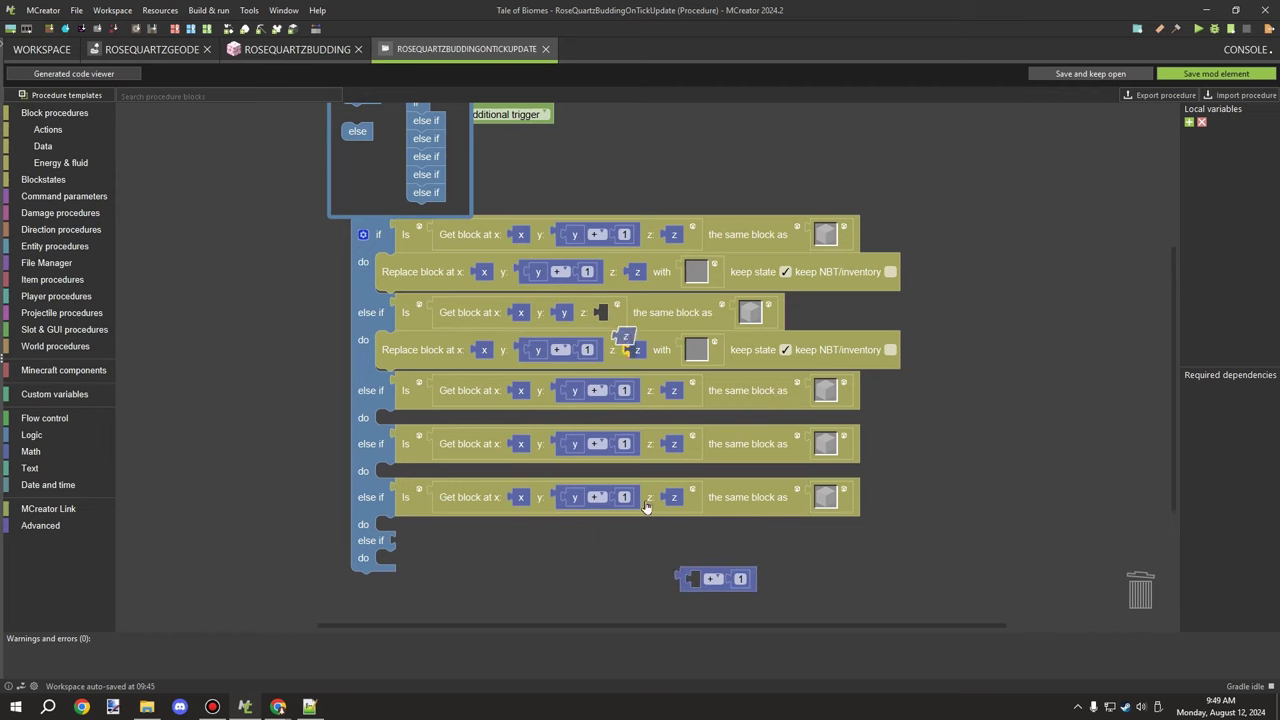
pyautogui.moveTo(647, 507); pyautogui.dragTo(699, 583)
pyautogui.moveTo(713, 585); pyautogui.dragTo(644, 318)
pyautogui.moveTo(599, 392); pyautogui.dragTo(558, 392)
pyautogui.moveTo(521, 392); pyautogui.dragTo(548, 392)
# - Change the third else-if condition's block lookup to plain x, plain y and z + 1
pyautogui.click(609, 450)
pyautogui.hotkey('ctrl', 'c')
pyautogui.hotkey('ctrl', 'v')
pyautogui.moveTo(616, 480); pyautogui.dragTo(629, 573)
pyautogui.moveTo(602, 580)
pyautogui.mouseDown()
pyautogui.moveTo(563, 557)
pyautogui.moveTo(568, 446)
pyautogui.moveTo(604, 575)
pyautogui.mouseUp()
pyautogui.moveTo(630, 574); pyautogui.dragTo(646, 461)
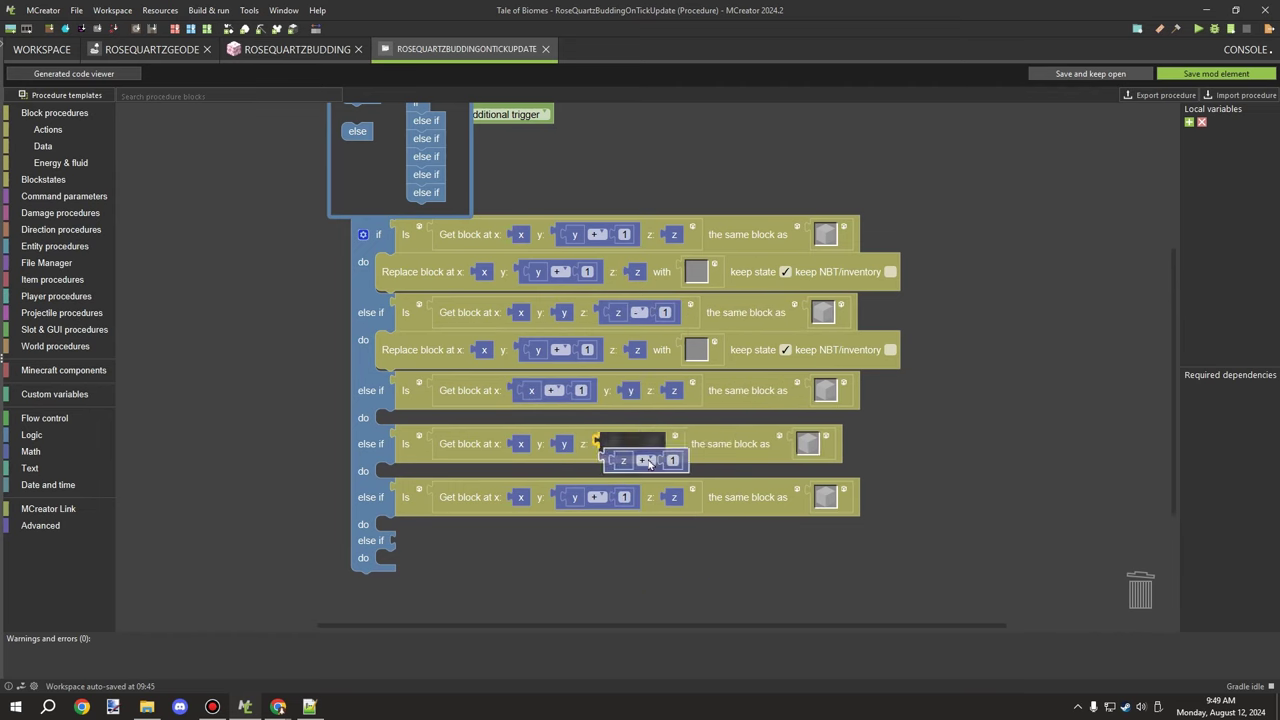
# - Plug z + 1 into the third else-if condition and change the fourth to check x - 1 with plain y and z
pyautogui.moveTo(700, 570); pyautogui.dragTo(702, 512)
pyautogui.moveTo(592, 442); pyautogui.dragTo(564, 442)
pyautogui.moveTo(523, 441); pyautogui.dragTo(574, 511)
pyautogui.moveTo(589, 516); pyautogui.dragTo(548, 450)
pyautogui.click(557, 440)
pyautogui.click(552, 252)
pyautogui.hotkey('ctrl', 'c')
pyautogui.hotkey('ctrl', 'v')
pyautogui.moveTo(440, 232); pyautogui.dragTo(617, 686)
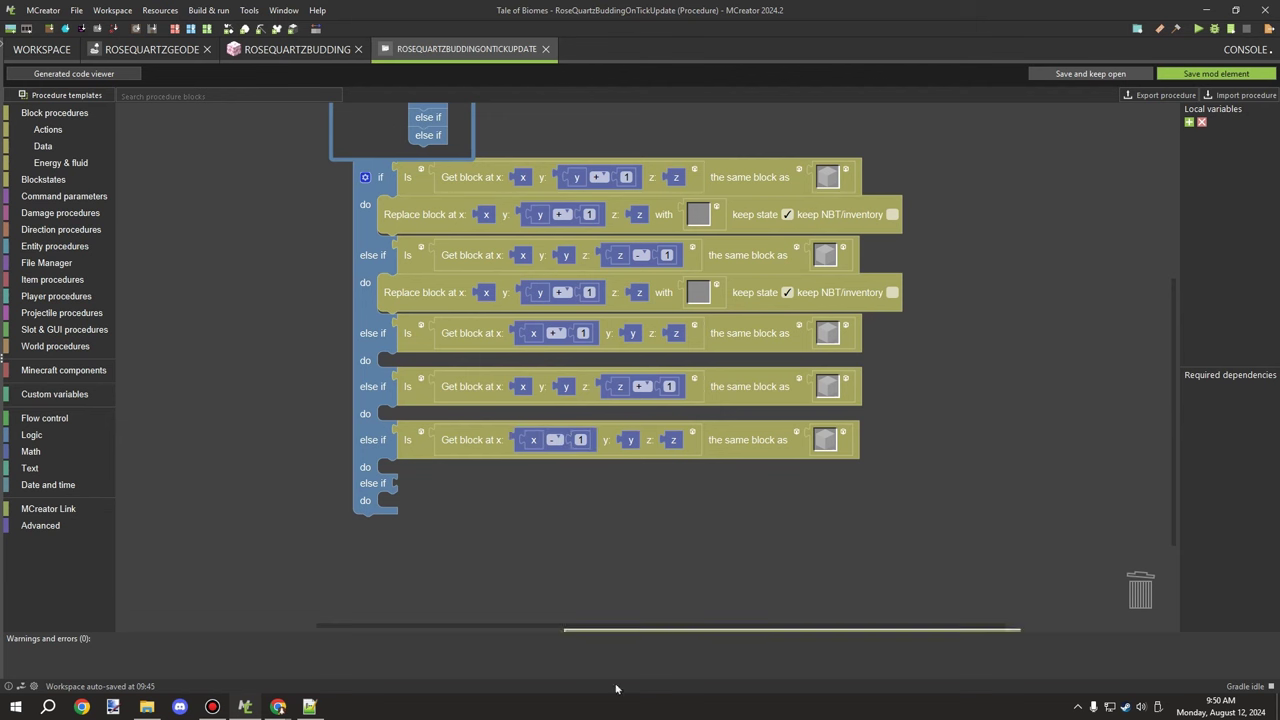
pyautogui.moveTo(350, 196); pyautogui.dragTo(345, 333)
pyautogui.moveTo(415, 287); pyautogui.dragTo(355, 240)
pyautogui.moveTo(355, 237); pyautogui.dragTo(420, 298)
pyautogui.click(355, 320)
pyautogui.moveTo(930, 450); pyautogui.dragTo(932, 379)
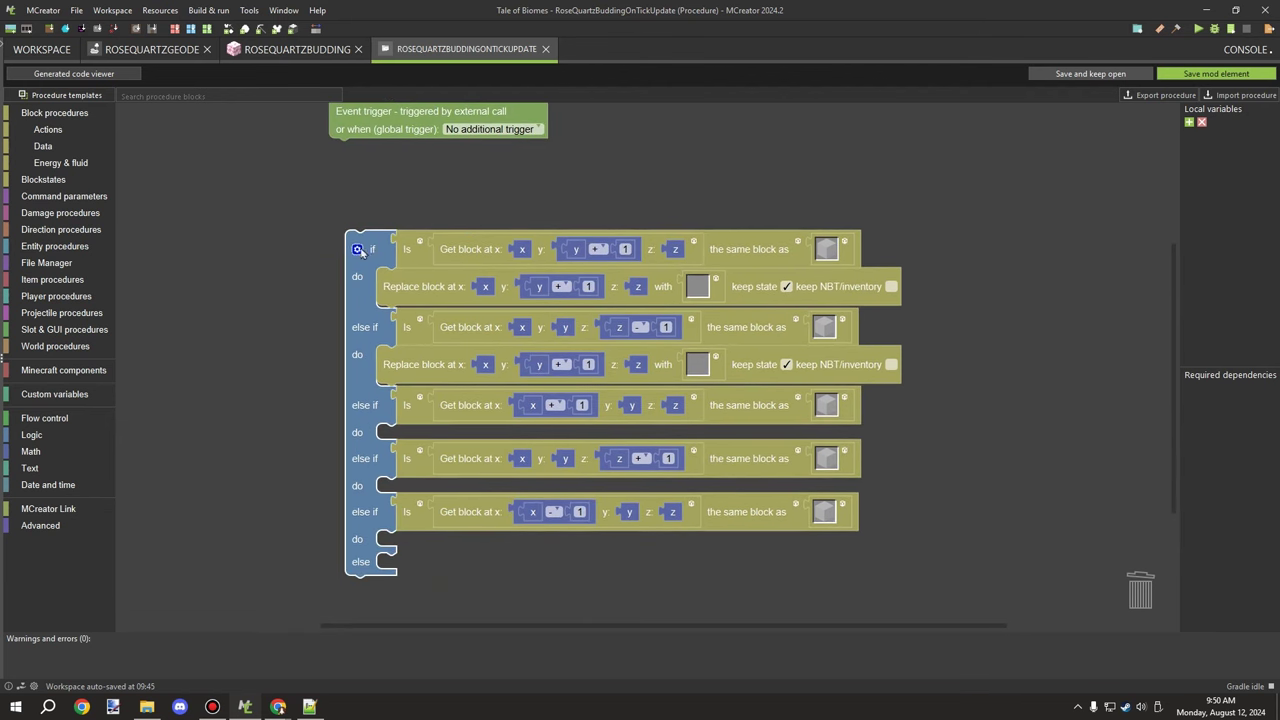
pyautogui.click(357, 249)
pyautogui.moveTo(289, 328); pyautogui.dragTo(226, 265)
pyautogui.moveTo(350, 121); pyautogui.dragTo(415, 221)
pyautogui.click(357, 249)
# - Copy the y + 1 condition into the last else-if branch and change its y coordinate to y - 1
pyautogui.click(437, 262)
pyautogui.hotkey('ctrl', 'c')
pyautogui.hotkey('ctrl', 'v')
pyautogui.moveTo(440, 304); pyautogui.dragTo(416, 568)
pyautogui.moveTo(1020, 477); pyautogui.dragTo(990, 320)
pyautogui.click(563, 411)
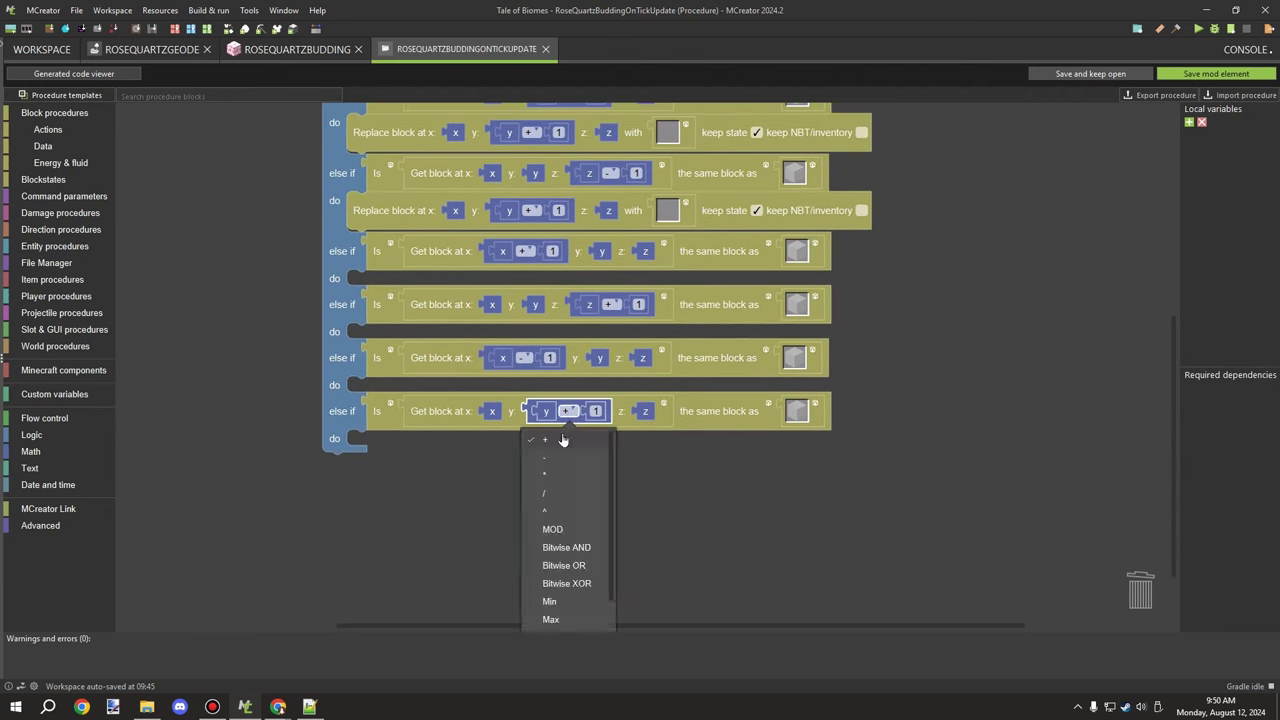
pyautogui.click(563, 457)
# - Attach the whole if block to the event trigger
pyautogui.moveTo(790, 200); pyautogui.dragTo(805, 360)
pyautogui.moveTo(372, 262); pyautogui.dragTo(357, 168)
pyautogui.moveTo(901, 390); pyautogui.dragTo(896, 441)
# - Shift the other else-if conditions and the replace block down one branch, and place the y - 1 condition in the first else-if
pyautogui.moveTo(396, 519); pyautogui.dragTo(412, 574)
pyautogui.moveTo(396, 465); pyautogui.dragTo(400, 508)
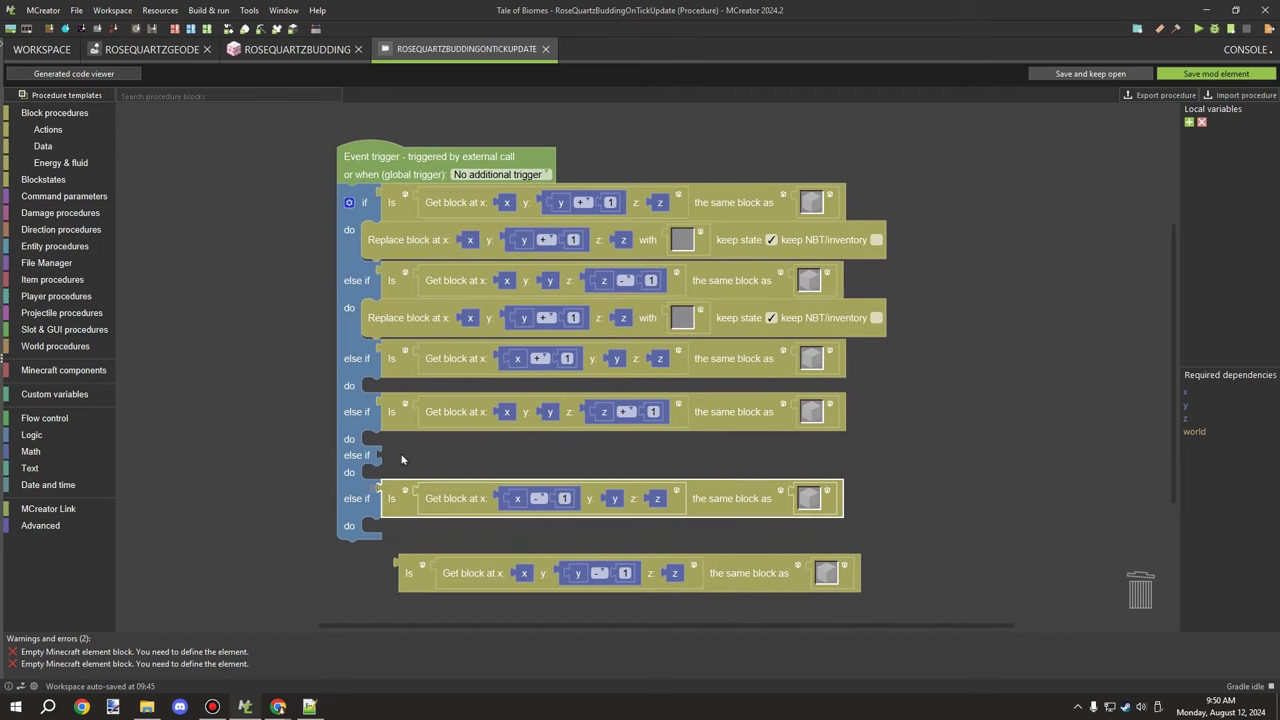
pyautogui.moveTo(396, 413); pyautogui.dragTo(398, 455)
pyautogui.moveTo(396, 359); pyautogui.dragTo(398, 400)
pyautogui.moveTo(391, 315); pyautogui.dragTo(392, 368)
pyautogui.moveTo(396, 281); pyautogui.dragTo(398, 316)
pyautogui.moveTo(412, 577); pyautogui.dragTo(396, 277)
# - Make the z - 1 branch's replace block target plain y and z - 1, and add a replace block at x + 1 to the x + 1 branch
pyautogui.moveTo(923, 337); pyautogui.dragTo(853, 331)
pyautogui.moveTo(477, 373); pyautogui.dragTo(515, 598)
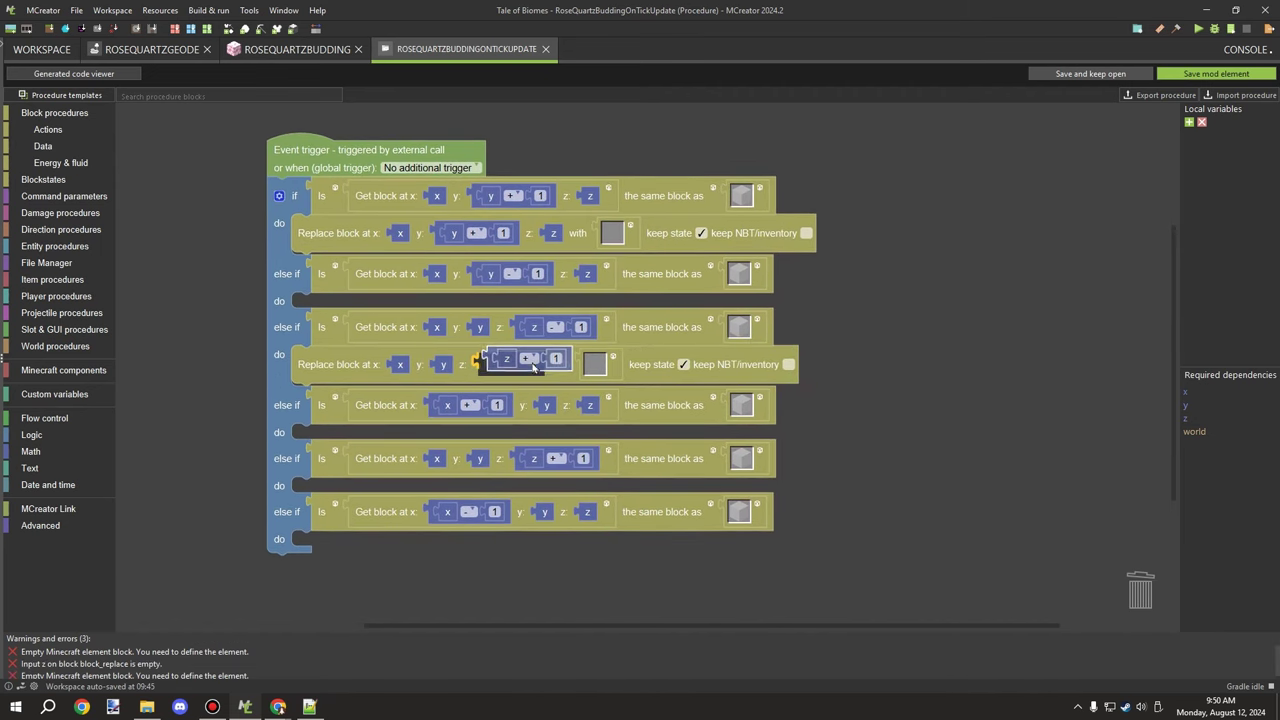
pyautogui.rightClick(497, 466)
pyautogui.click(512, 475)
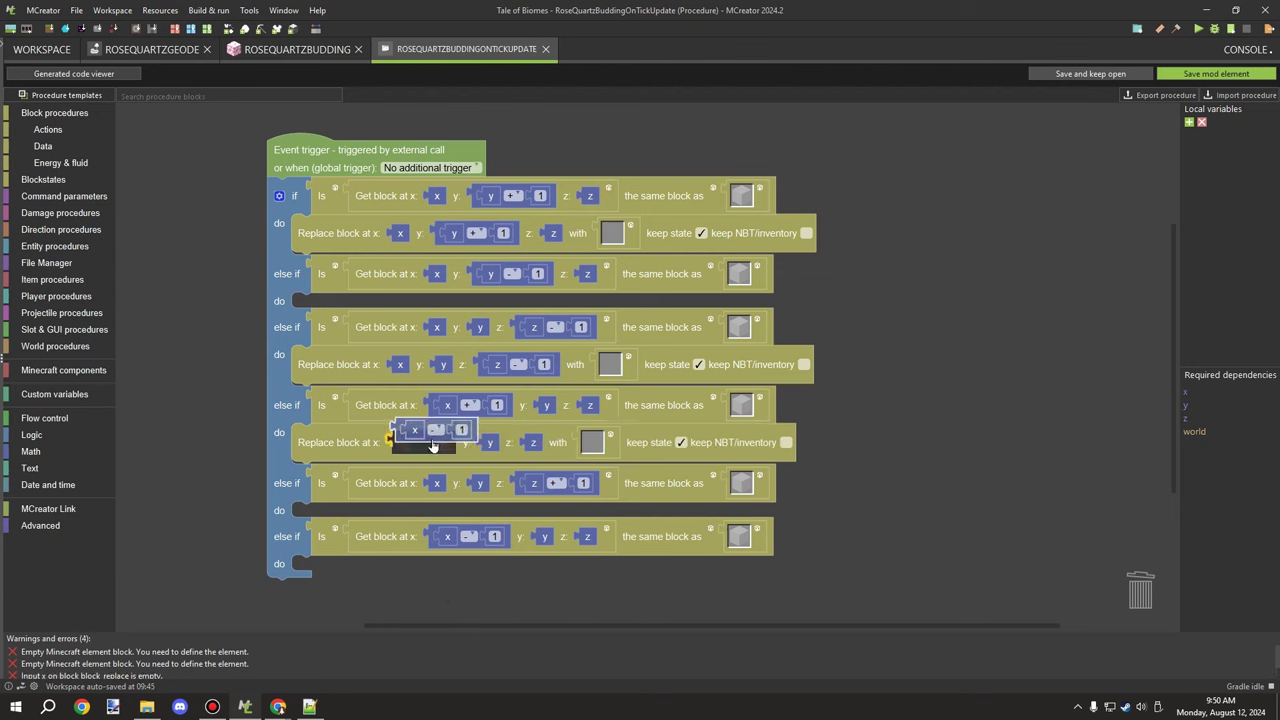
pyautogui.moveTo(433, 446); pyautogui.dragTo(433, 449)
pyautogui.click(433, 443)
# - Copy the replace block into the z + 1 branch and set its coordinates to plain x, plain y and z + 1
pyautogui.hotkey('ctrl', 'v')
pyautogui.moveTo(372, 485); pyautogui.dragTo(350, 520)
pyautogui.moveTo(430, 610); pyautogui.dragTo(409, 487)
pyautogui.moveTo(411, 399); pyautogui.dragTo(437, 532)
pyautogui.moveTo(414, 532); pyautogui.dragTo(386, 426)
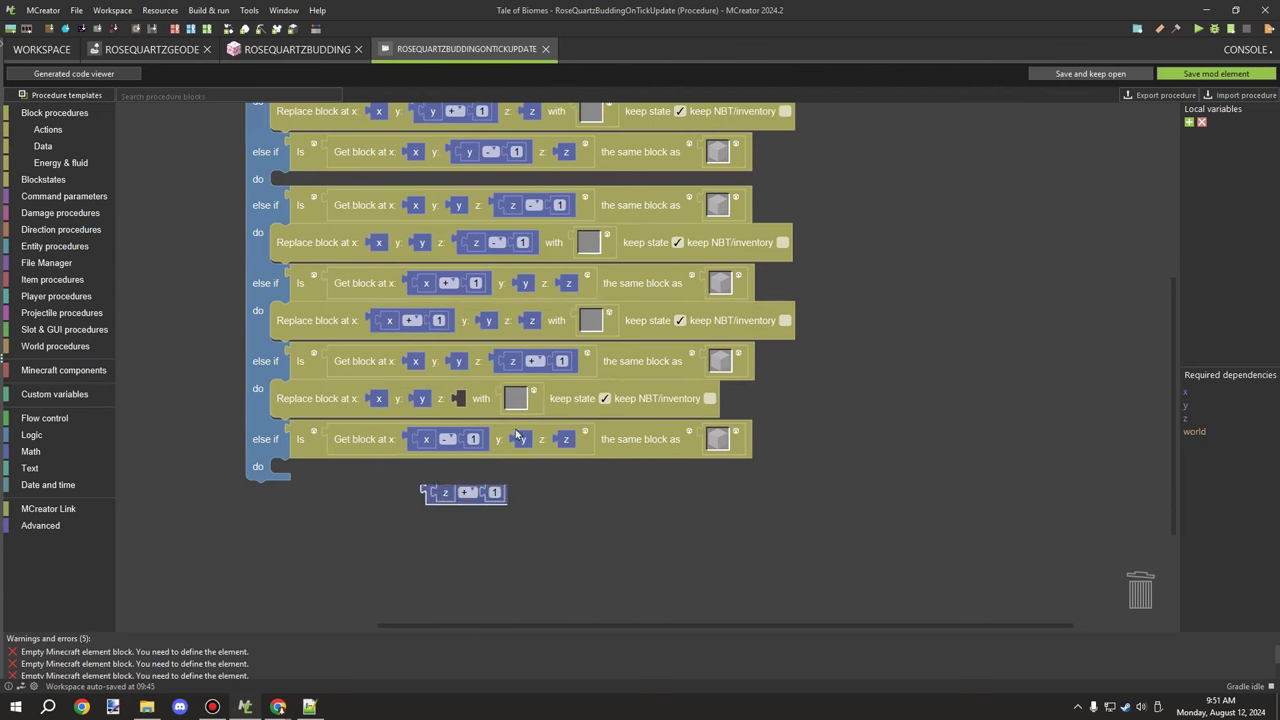
pyautogui.moveTo(517, 434); pyautogui.dragTo(514, 408)
# - Copy the replace block into the last else-if branch with coordinates x - 1, plain y and plain z
pyautogui.click(326, 254)
pyautogui.hotkey('ctrl', 'c')
pyautogui.hotkey('ctrl', 'v')
pyautogui.moveTo(325, 281); pyautogui.dragTo(303, 478)
pyautogui.moveTo(476, 487); pyautogui.dragTo(459, 535)
pyautogui.hotkey('ctrl', 'z')
pyautogui.hotkey('ctrl', 'z')
pyautogui.hotkey('ctrl', 'z')
pyautogui.hotkey('ctrl', 'z')
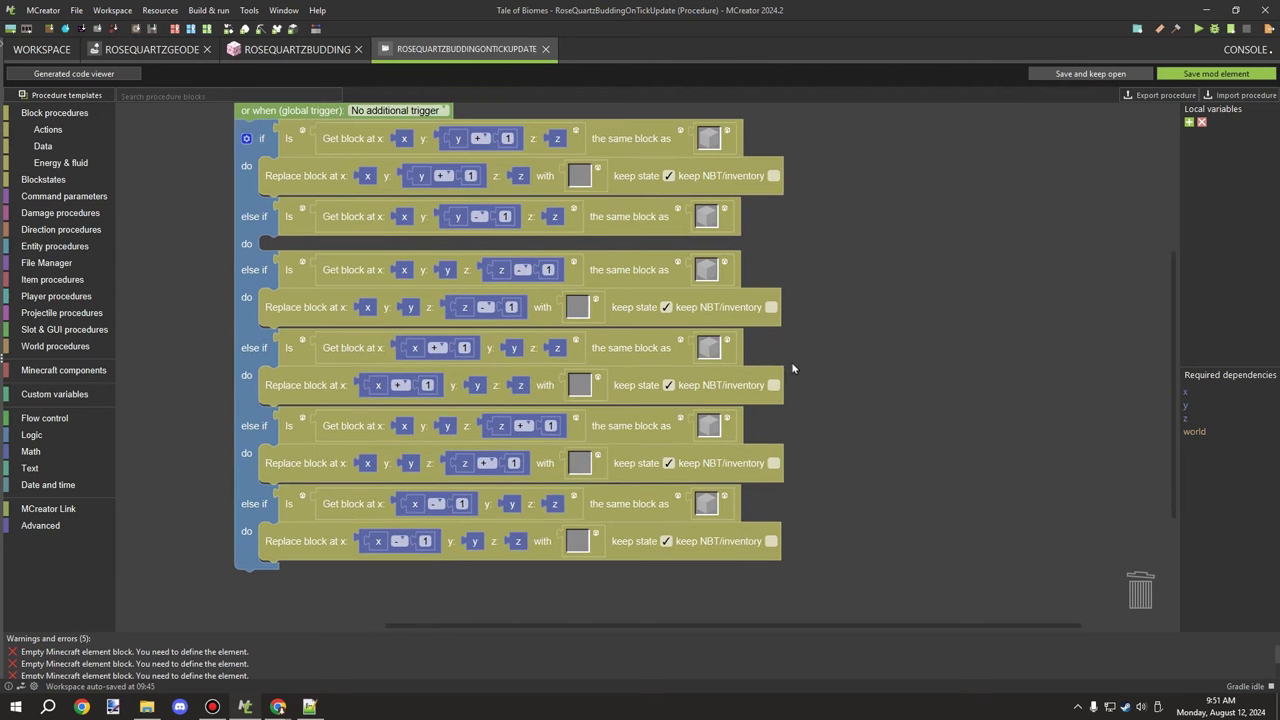
# - Add a set-direction block facing UP below the first branch's replace block and set its y coordinate to y + 1
pyautogui.click(58, 162)
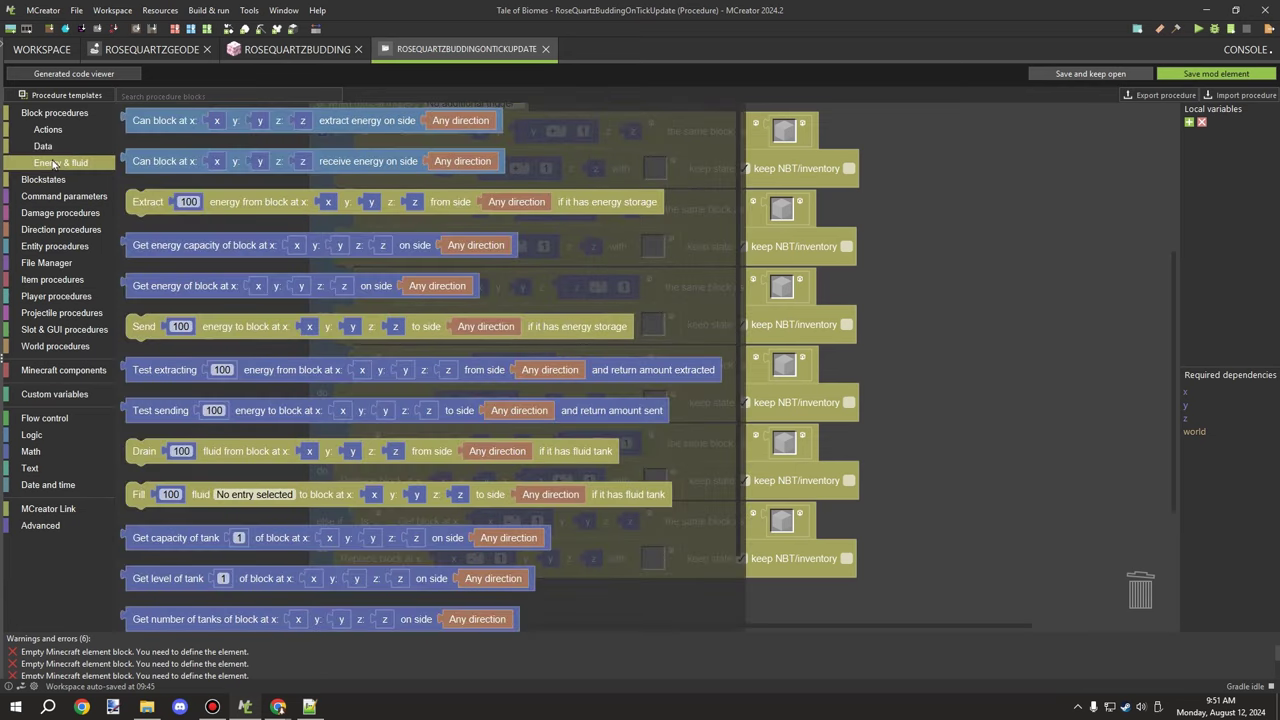
pyautogui.click(50, 130)
pyautogui.scroll(-3, 200, 380)
pyautogui.moveTo(227, 483); pyautogui.dragTo(443, 205)
pyautogui.moveTo(677, 212); pyautogui.dragTo(650, 254)
pyautogui.rightClick(489, 247)
pyautogui.click(514, 316)
pyautogui.rightClick(497, 214)
pyautogui.click(520, 226)
pyautogui.moveTo(510, 262); pyautogui.dragTo(514, 250)
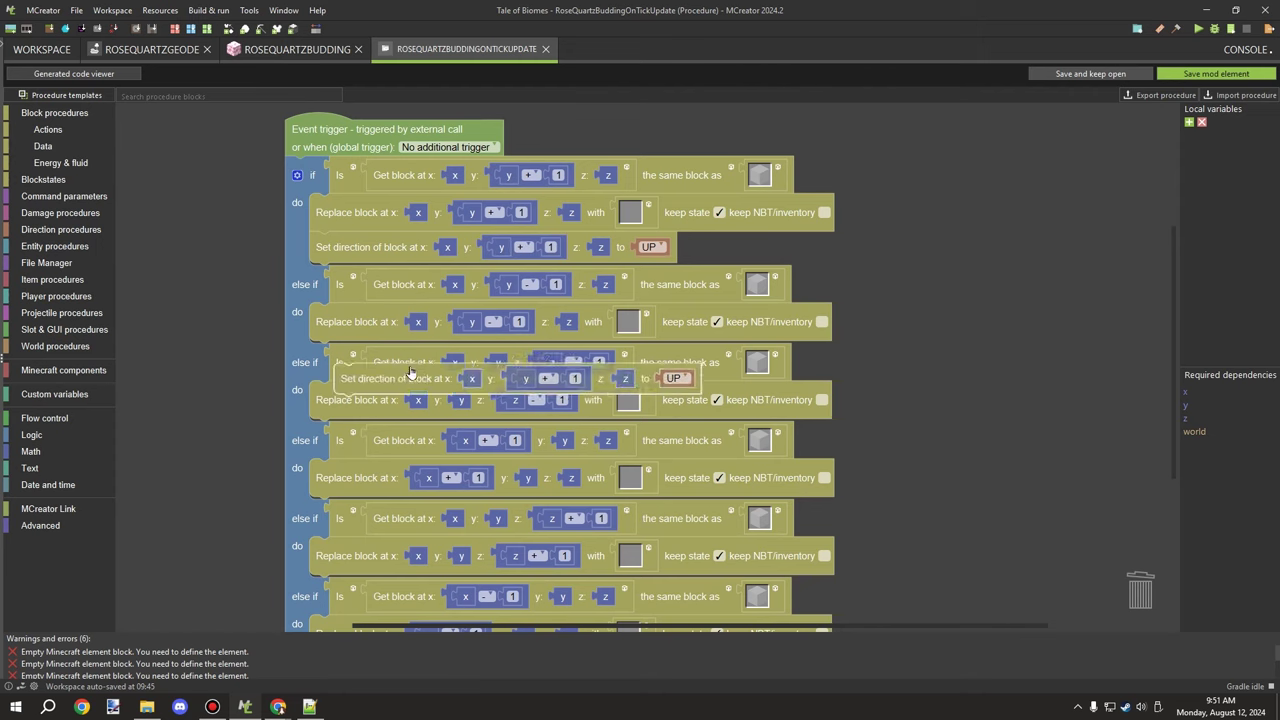
# - Copy the set-direction block into the y - 1 branch and change its y coordinate to y - 1
pyautogui.moveTo(410, 373); pyautogui.dragTo(411, 368)
pyautogui.scroll(-2, 500, 330)
pyautogui.click(518, 297)
# - Copy the set-direction block into the z - 1 branch with plain x, plain y and z - 1
pyautogui.rightClick(343, 284)
pyautogui.click(366, 297)
pyautogui.moveTo(368, 328); pyautogui.dragTo(352, 400)
pyautogui.moveTo(700, 400); pyautogui.dragTo(697, 296)
pyautogui.moveTo(508, 304); pyautogui.dragTo(535, 582)
pyautogui.moveTo(541, 589); pyautogui.dragTo(542, 303)
# - Copy the set-direction block into the x - 1 branch with x - 1, plain y and plain z
pyautogui.rightClick(374, 292)
pyautogui.click(403, 306)
pyautogui.moveTo(405, 337); pyautogui.dragTo(400, 550)
pyautogui.moveTo(994, 545); pyautogui.dragTo(991, 380)
pyautogui.moveTo(541, 407); pyautogui.dragTo(533, 491)
pyautogui.moveTo(526, 481); pyautogui.dragTo(528, 395)
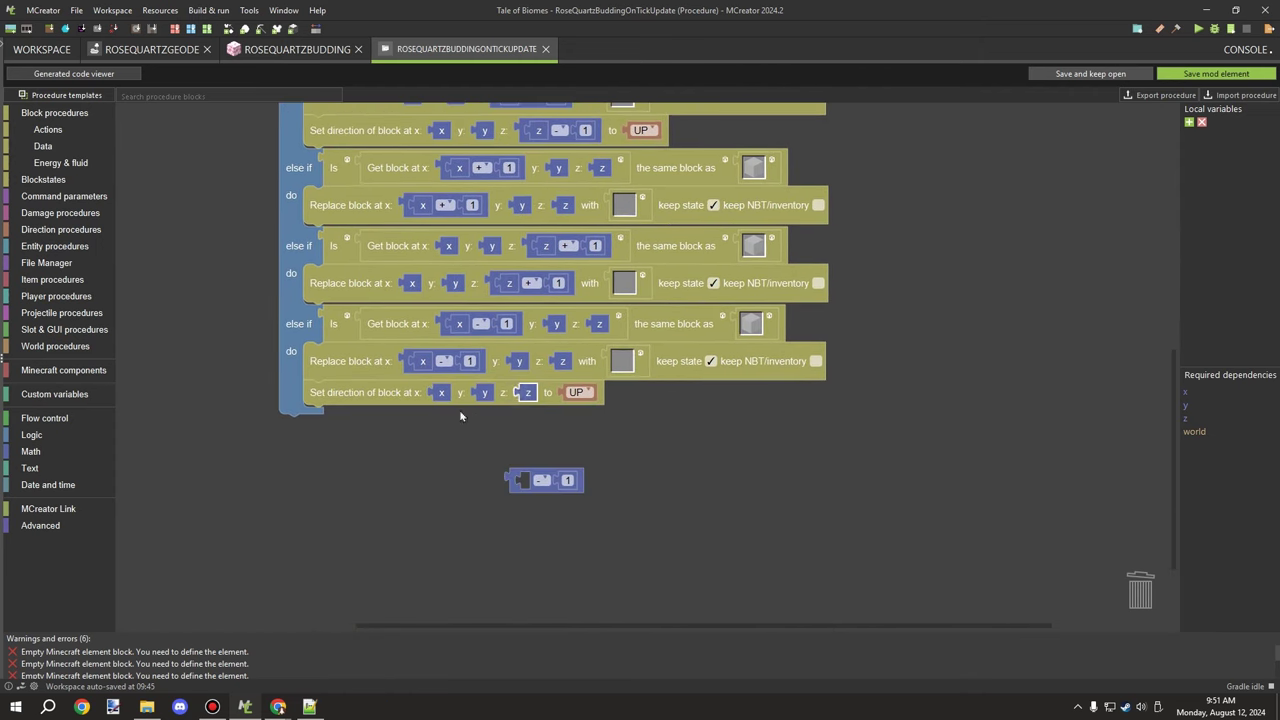
pyautogui.moveTo(549, 490); pyautogui.dragTo(477, 401)
# - Copy the set-direction block into the x + 1 and z + 1 branches, setting the coordinates to x + 1 and z + 1 respectively
pyautogui.rightClick(372, 396)
pyautogui.click(399, 409)
pyautogui.moveTo(400, 437); pyautogui.dragTo(388, 321)
pyautogui.rightClick(390, 319)
pyautogui.click(417, 334)
pyautogui.click(474, 242)
pyautogui.moveTo(418, 361); pyautogui.dragTo(985, 355)
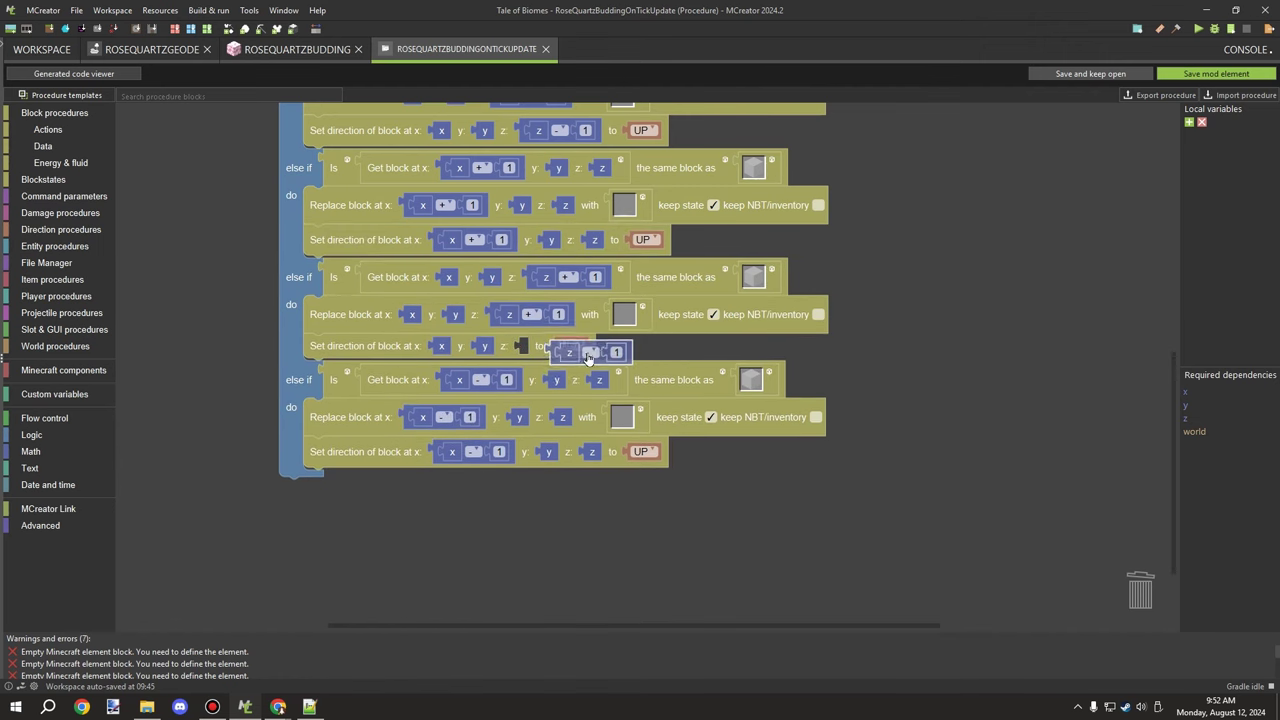
pyautogui.moveTo(588, 358); pyautogui.dragTo(560, 353)
pyautogui.click(560, 348)
pyautogui.click(536, 381)
# - Set the block direction to DOWN in the y - 1 branch and to NORTH in the z - 1 branch
pyautogui.moveTo(924, 190); pyautogui.dragTo(948, 560)
pyautogui.moveTo(948, 351); pyautogui.dragTo(950, 315)
pyautogui.click(668, 366)
pyautogui.click(668, 394)
pyautogui.moveTo(924, 371); pyautogui.dragTo(914, 275)
pyautogui.moveTo(859, 365); pyautogui.dragTo(866, 297)
pyautogui.moveTo(954, 340); pyautogui.dragTo(947, 307)
pyautogui.click(666, 279)
pyautogui.click(672, 343)
# - Set the block direction to EAST in the x + 1 branch, SOUTH in the z + 1 branch and WEST in the x - 1 branch
pyautogui.moveTo(900, 380); pyautogui.dragTo(900, 296)
pyautogui.click(675, 303)
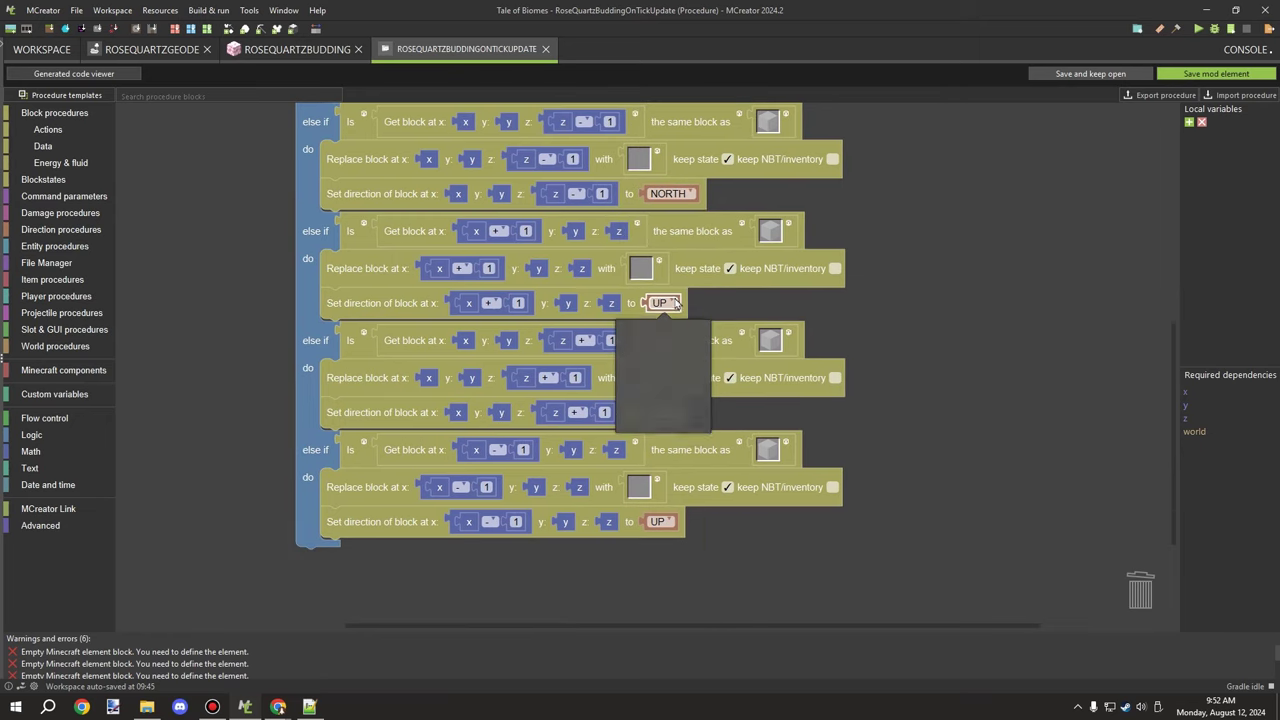
pyautogui.click(666, 417)
pyautogui.moveTo(915, 379); pyautogui.dragTo(922, 274)
pyautogui.click(667, 307)
pyautogui.click(660, 388)
pyautogui.moveTo(880, 390); pyautogui.dragTo(866, 316)
pyautogui.click(662, 343)
pyautogui.click(662, 440)
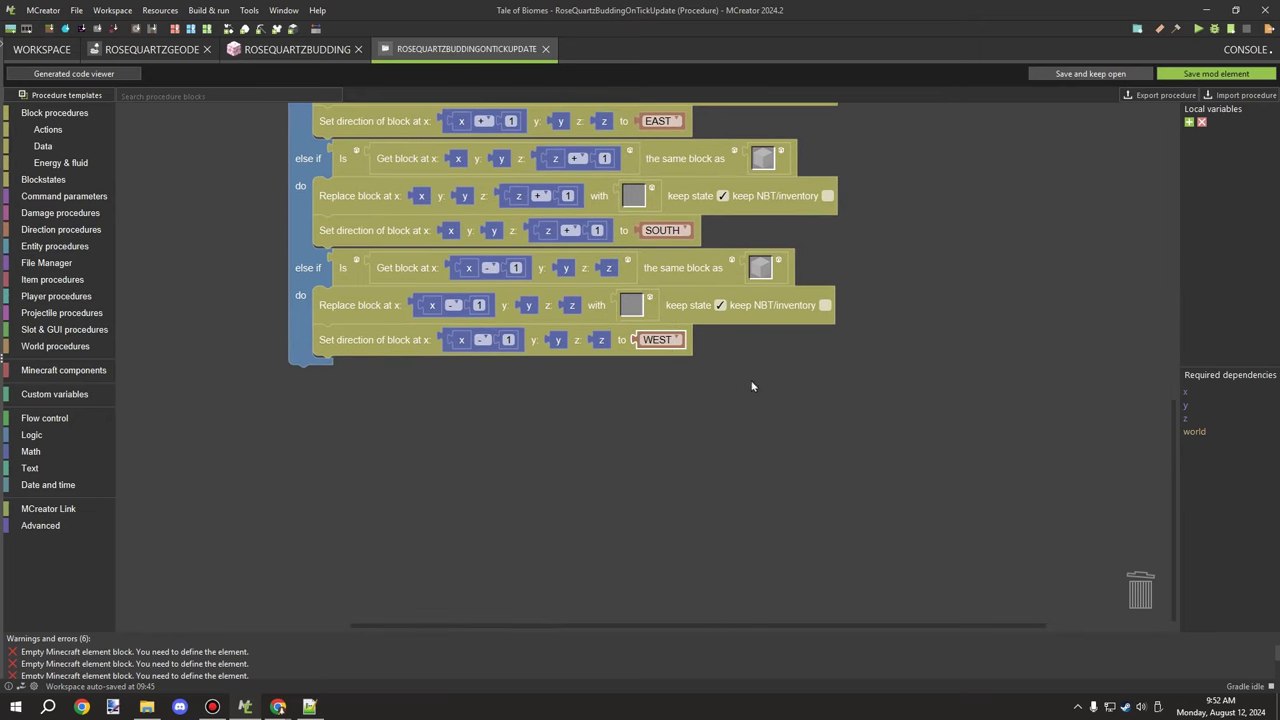
# - Switch to the browser and look up the amethyst blocks through the Minecraft Wiki's Amethyst page
pyautogui.scroll(10, 752, 386)
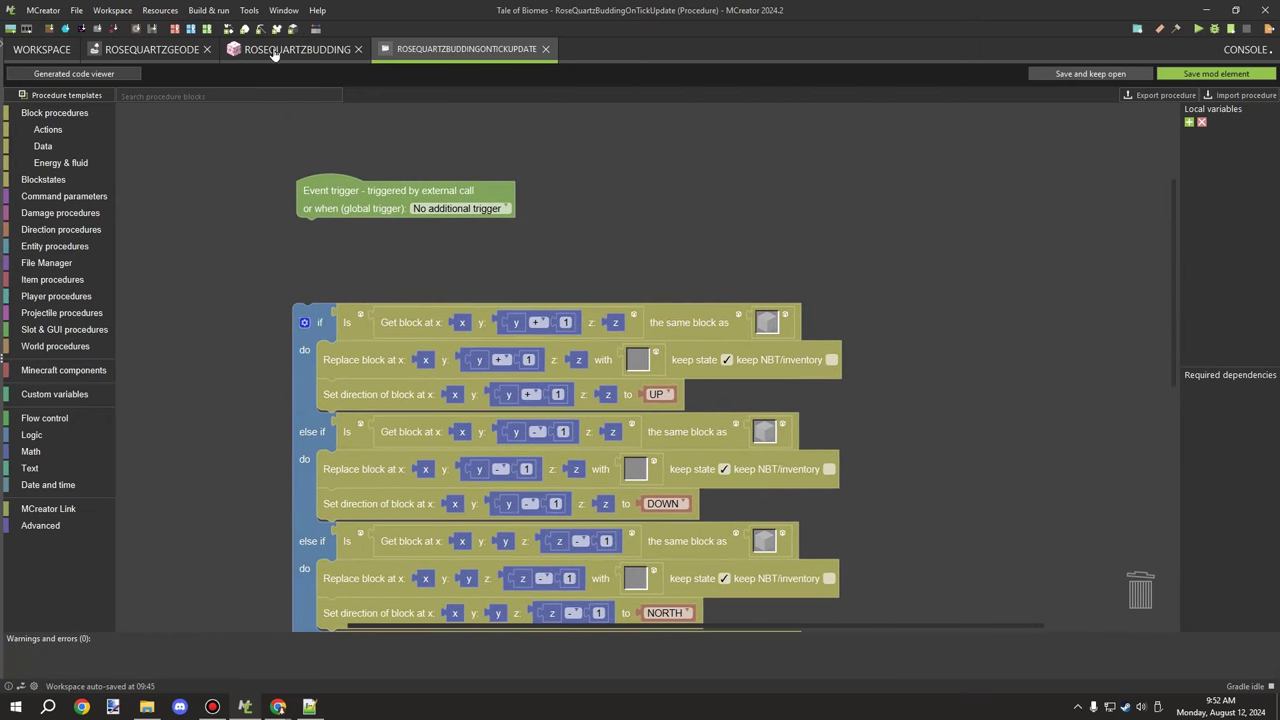
pyautogui.click(42, 49)
pyautogui.click(278, 707)
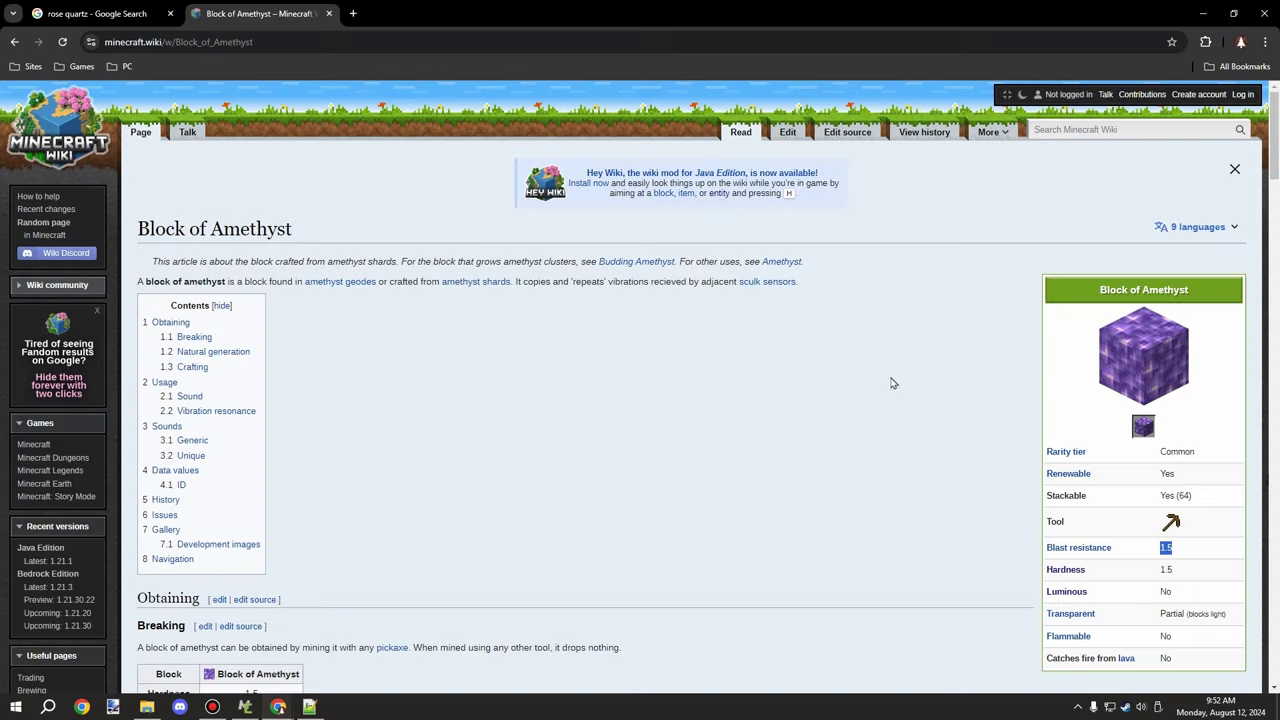
pyautogui.click(448, 284)
pyautogui.hotkey('alt', 'Left')
pyautogui.click(772, 262)
pyautogui.scroll(-5, 340, 277)
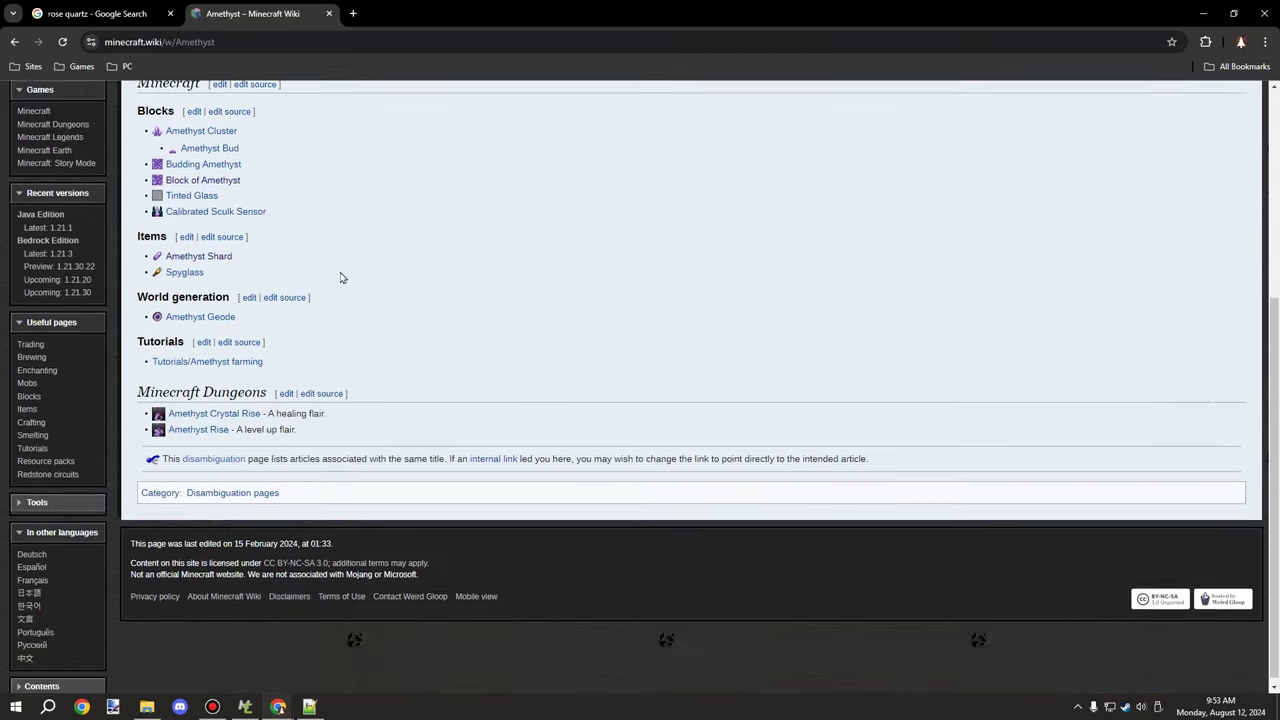
pyautogui.click(217, 203)
pyautogui.scroll(-5, 983, 283)
pyautogui.scroll(1, 1200, 342)
pyautogui.click(1203, 14)
# - Duplicate the RoseQuartzBudding block as RoseQuartzCluster, checking the amethyst naming on the wiki
pyautogui.click(111, 144)
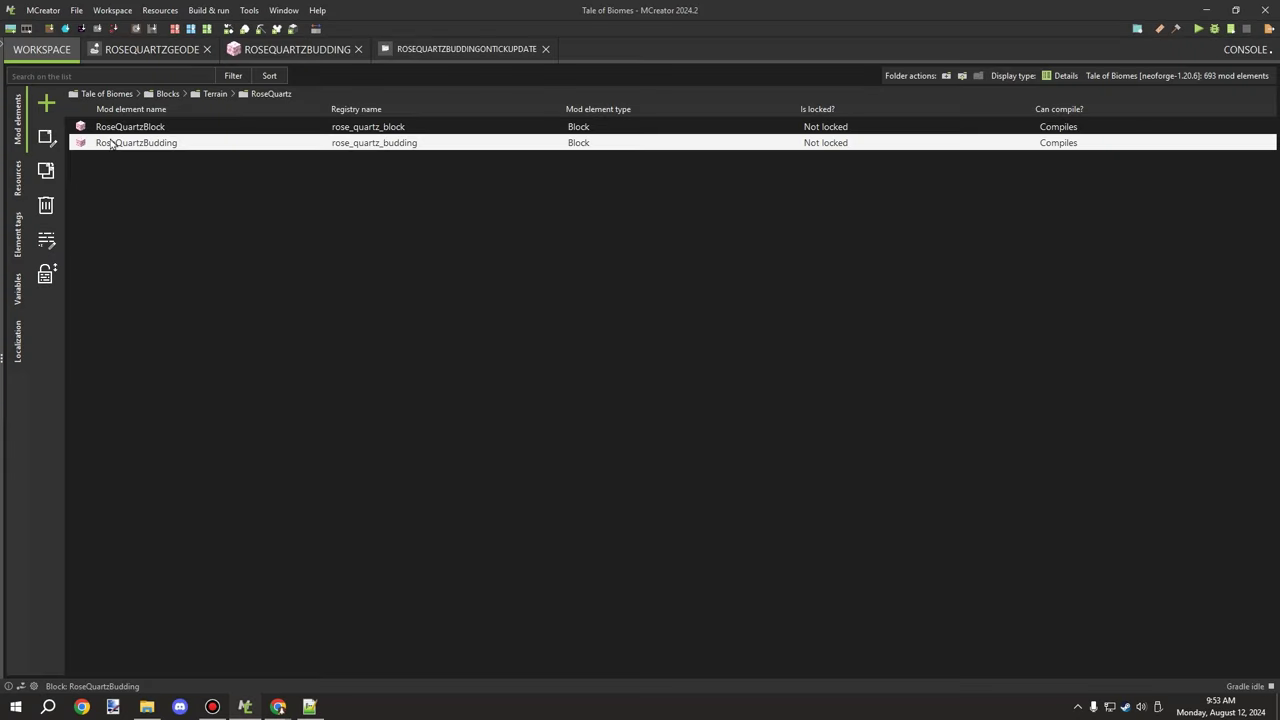
pyautogui.click(48, 170)
pyautogui.write('RoseQuartz')
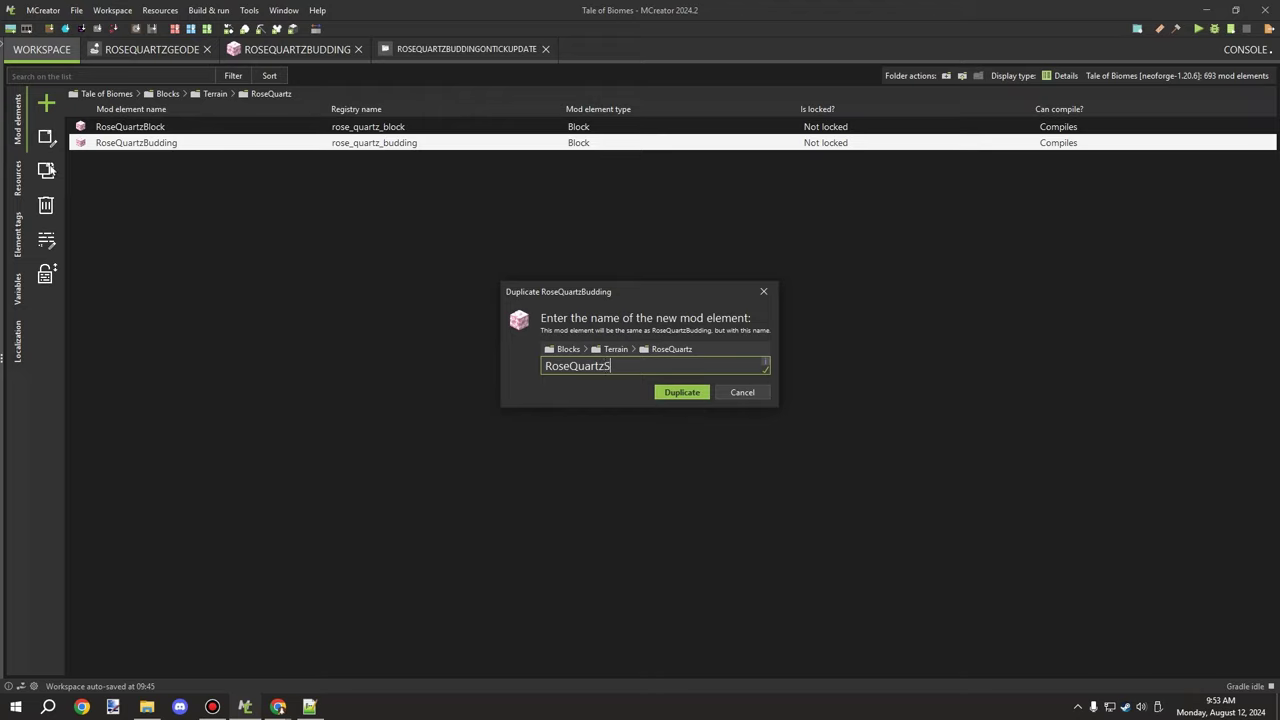
pyautogui.click(278, 707)
pyautogui.hotkey('alt', 'Tab')
pyautogui.write('er')
pyautogui.click(278, 707)
pyautogui.hotkey('alt', 'Tab')
pyautogui.press('Return')
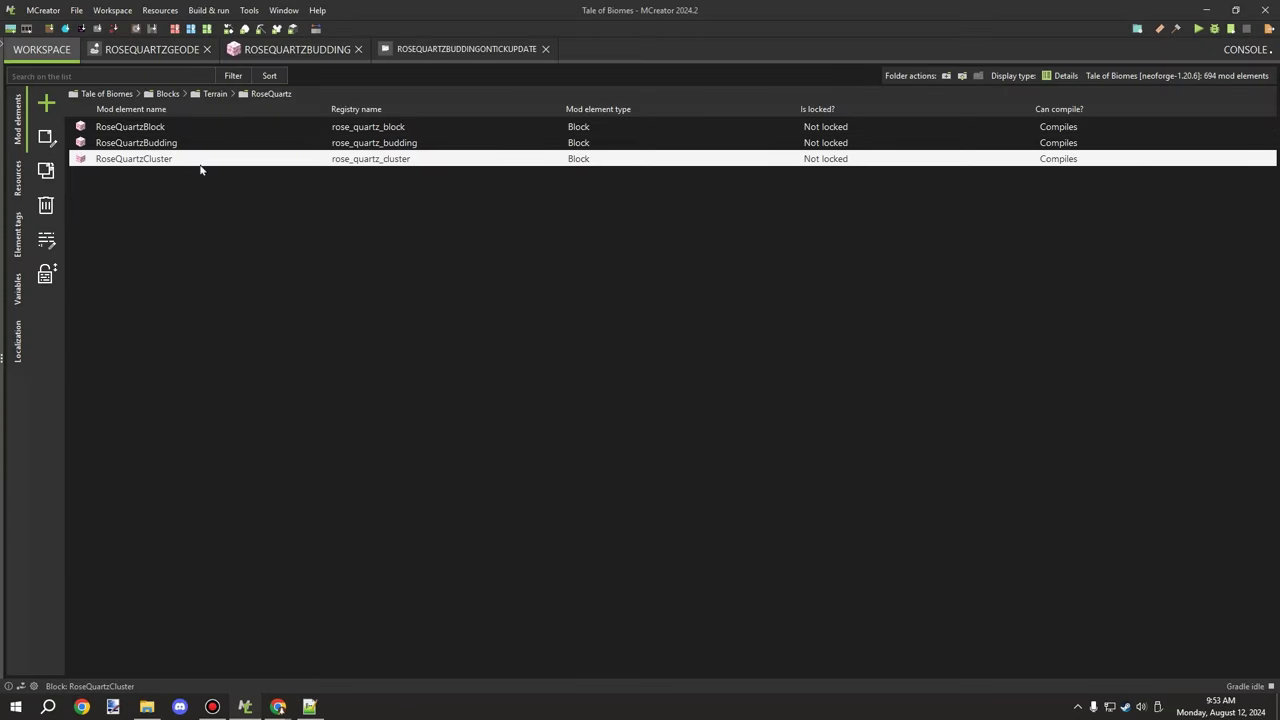
# - Give the cluster a Cross model with the small pink crystal texture, and add a bounding box entry
pyautogui.click(900, 203)
pyautogui.click(900, 274)
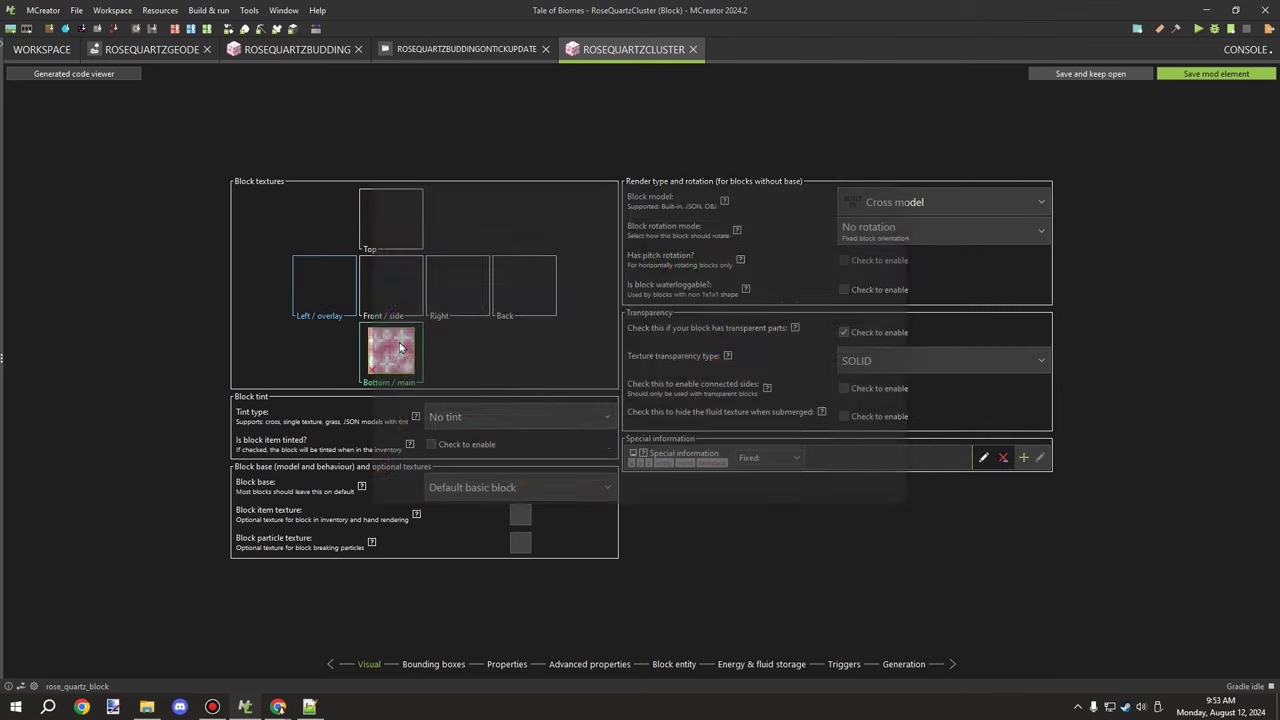
pyautogui.doubleClick(893, 293)
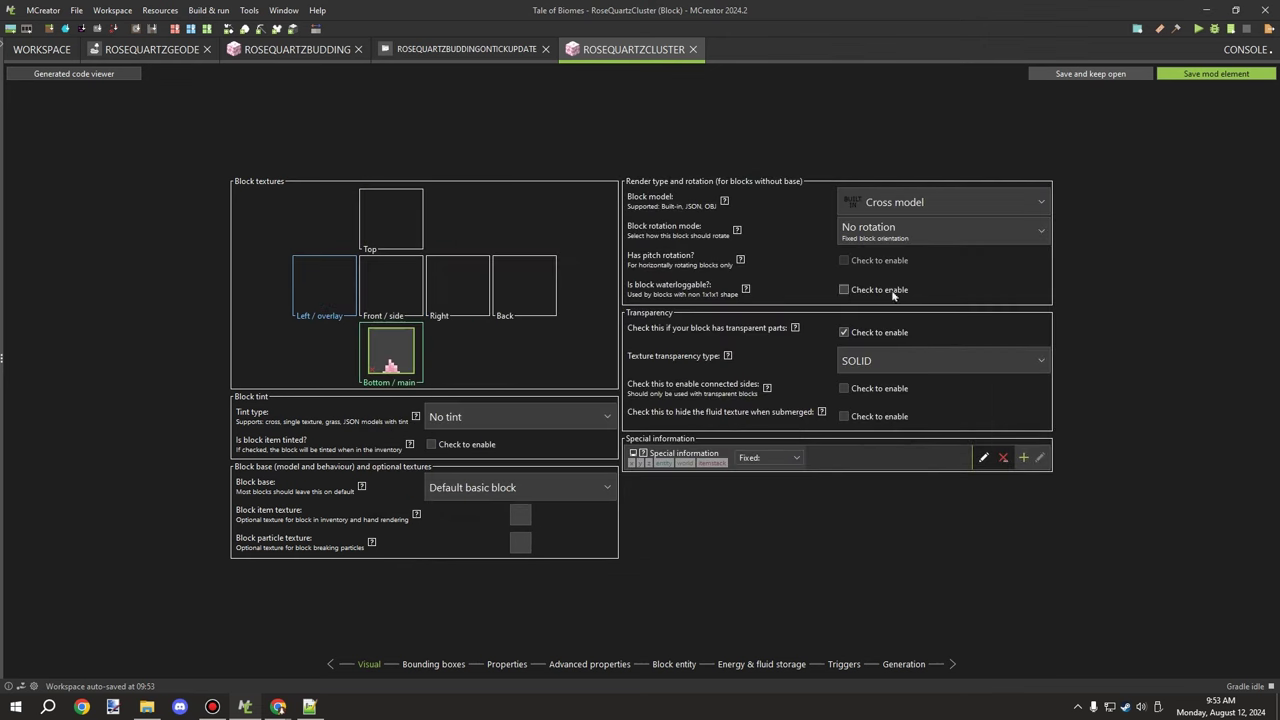
pyautogui.click(433, 664)
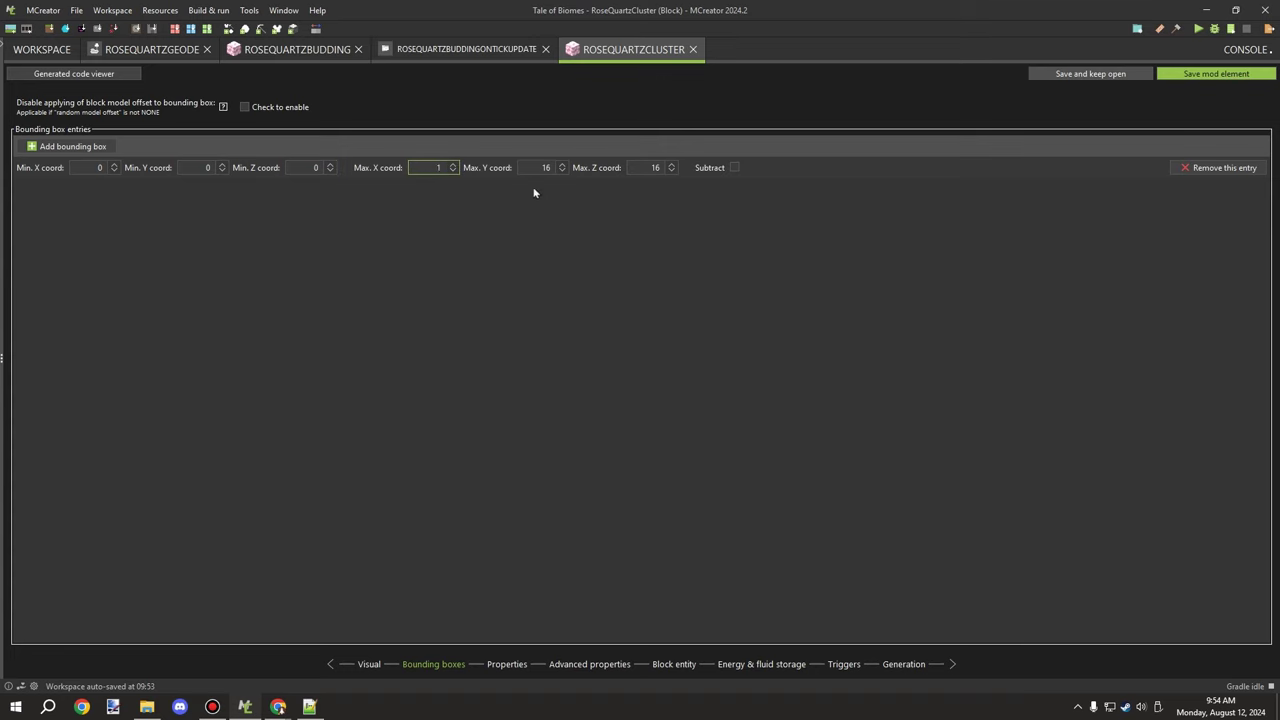
# - Set the block's in-game name to Rose Quartz Cluster and its vanilla sound set to AMETHYST CLUSTER
pyautogui.click(480, 664)
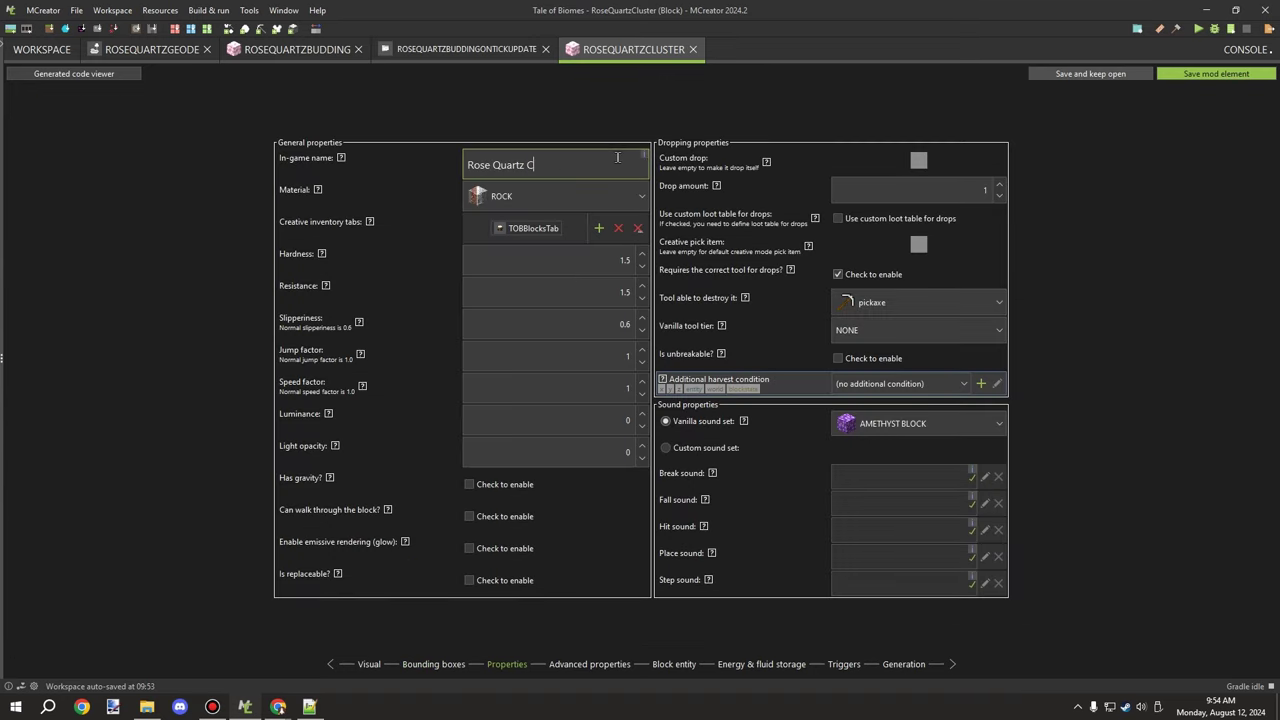
pyautogui.click(900, 423)
pyautogui.click(888, 383)
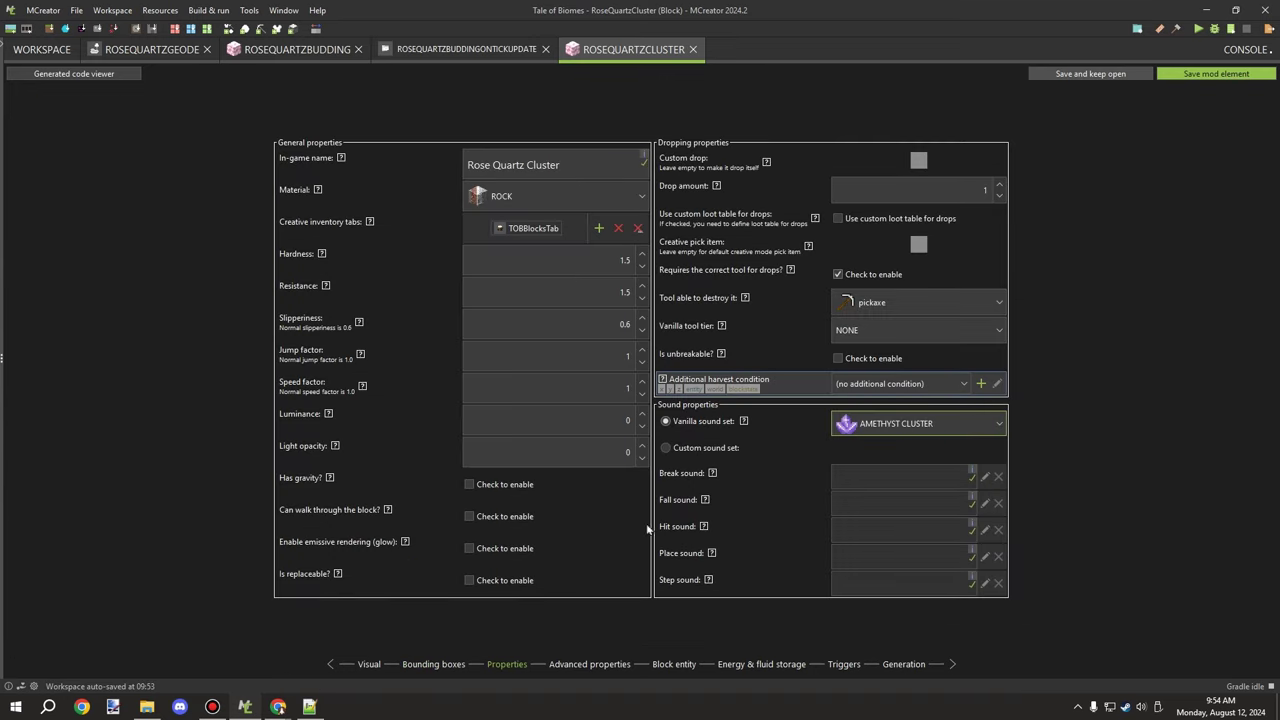
# - Create the RoseQuartzClusterOnTickUpdate procedure for the cluster's On tick update trigger
pyautogui.click(589, 664)
pyautogui.click(675, 664)
pyautogui.click(765, 665)
pyautogui.click(844, 664)
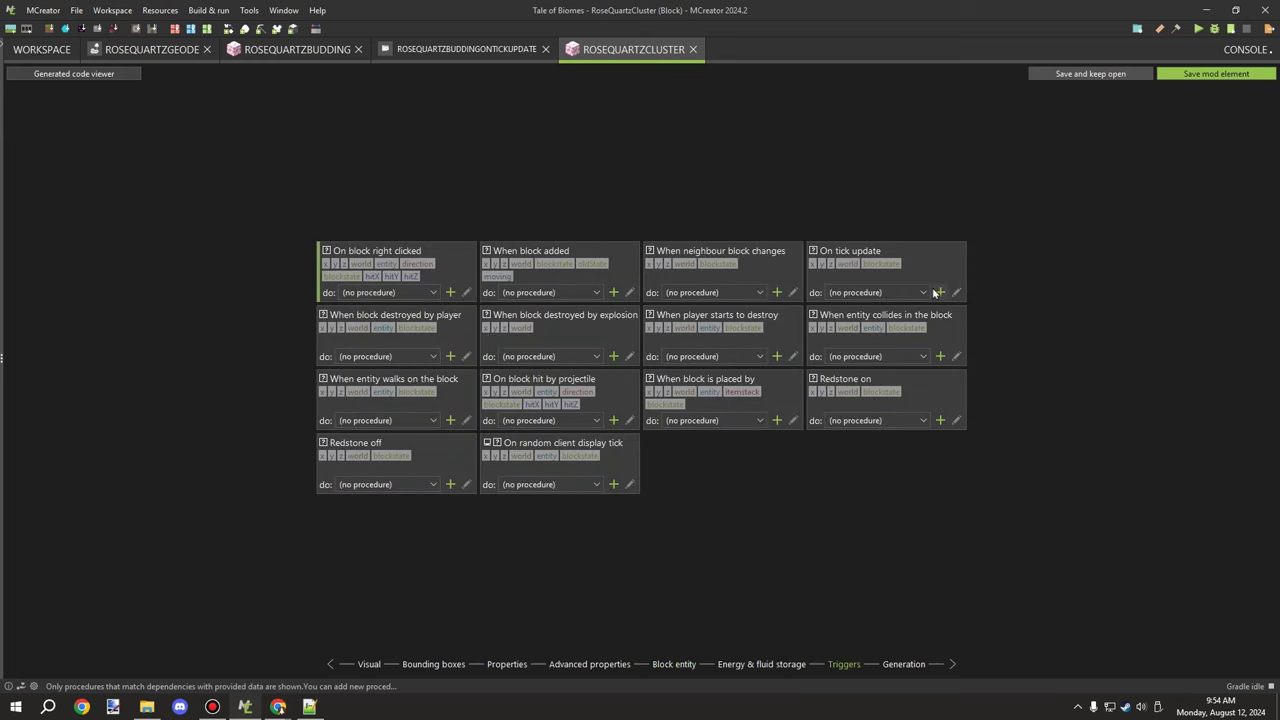
pyautogui.click(936, 291)
pyautogui.click(611, 391)
# - Add an if block to the new cluster procedure
pyautogui.click(66, 368)
pyautogui.moveTo(135, 135); pyautogui.dragTo(428, 338)
pyautogui.rightClick(428, 337)
pyautogui.click(459, 402)
pyautogui.hotkey('ctrl', 'z')
pyautogui.hotkey('ctrl', 'z')
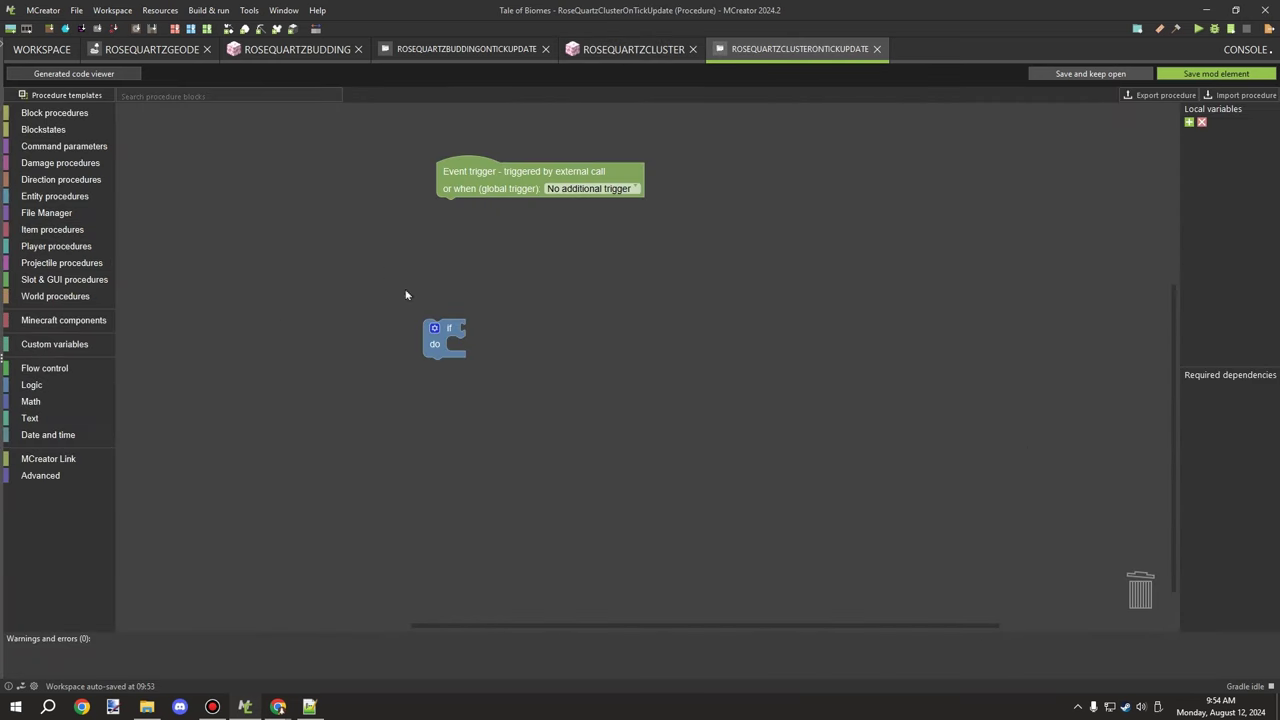
# - Attach the if block to the event trigger and extend it with two else-if branches
pyautogui.click(448, 206)
pyautogui.moveTo(446, 128); pyautogui.dragTo(498, 160)
pyautogui.moveTo(446, 128); pyautogui.dragTo(505, 186)
pyautogui.moveTo(376, 257); pyautogui.dragTo(322, 250)
pyautogui.click(448, 206)
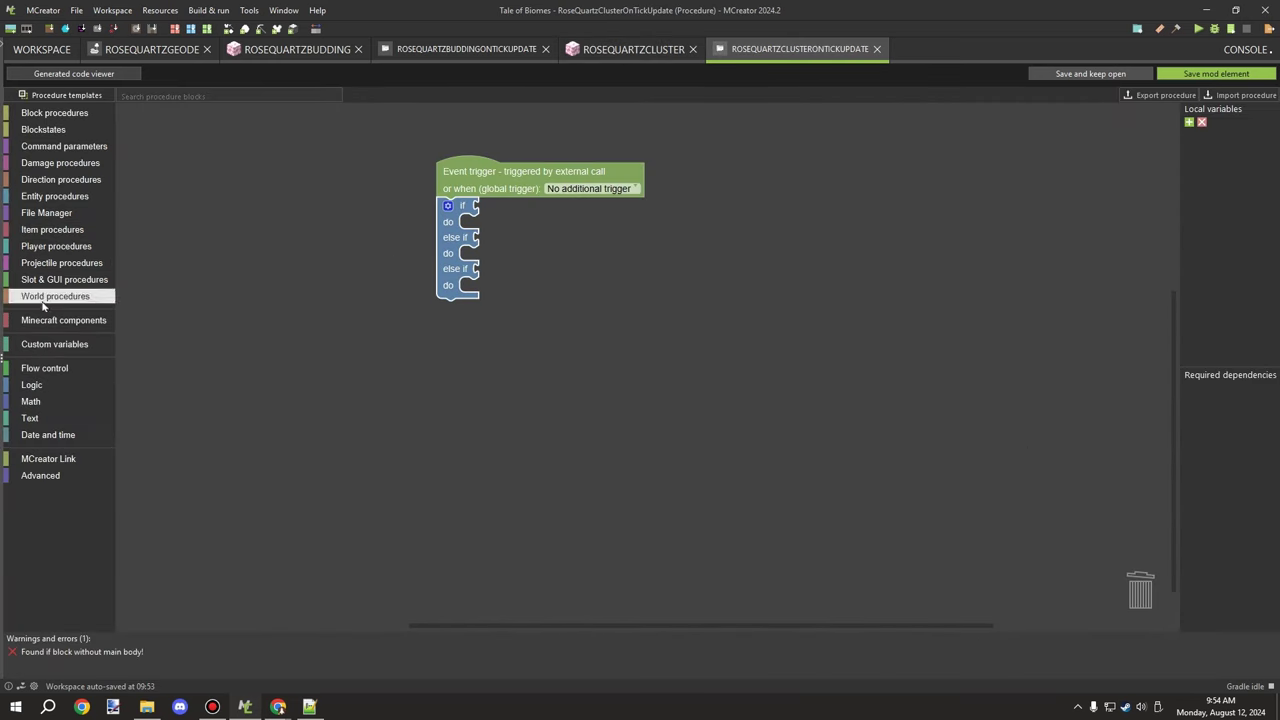
# - Set the first if condition of the cluster procedure to check whether the provided blockstate's current value equals a number
pyautogui.click(44, 298)
pyautogui.click(45, 130)
pyautogui.moveTo(150, 124); pyautogui.dragTo(551, 317)
pyautogui.click(62, 387)
pyautogui.moveTo(133, 224); pyautogui.dragTo(489, 212)
pyautogui.moveTo(558, 316); pyautogui.dragTo(521, 218)
pyautogui.click(40, 401)
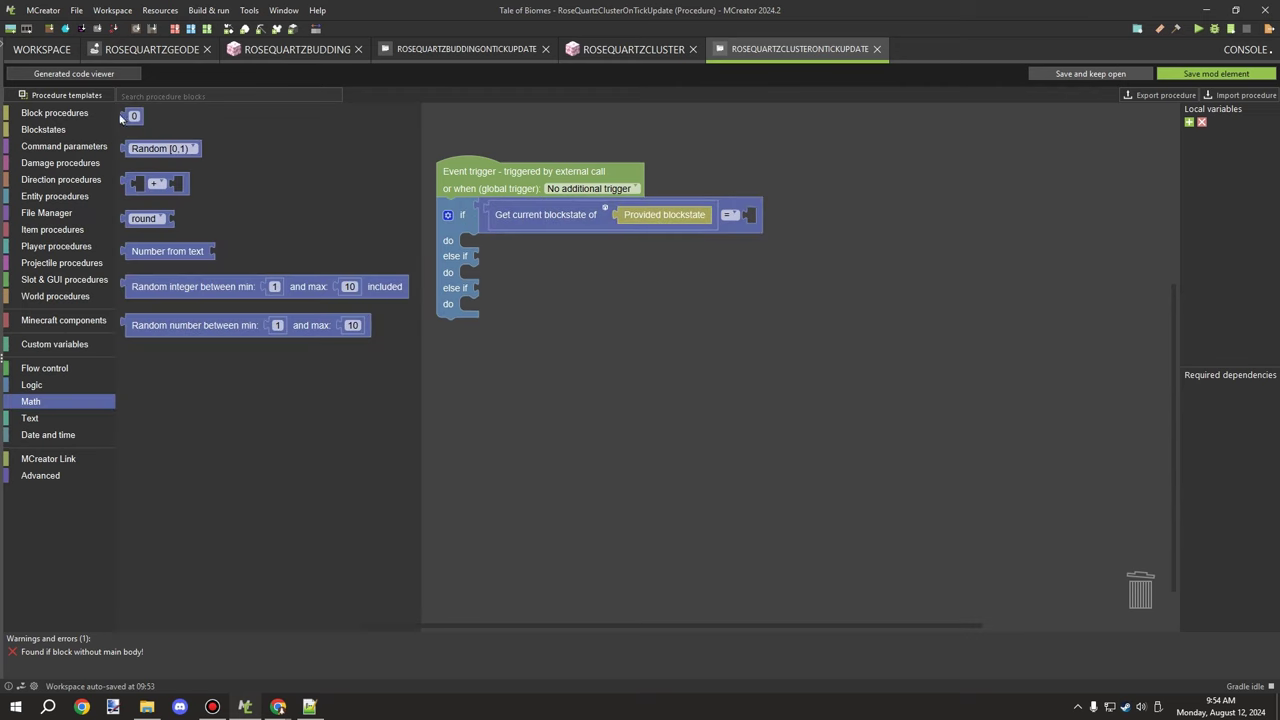
# - Complete the three branch conditions so the current blockstate is compared with 0, 1 and 2 respectively
pyautogui.rightClick(740, 225)
pyautogui.click(743, 234)
pyautogui.moveTo(128, 117); pyautogui.dragTo(730, 308)
pyautogui.click(756, 317)
pyautogui.write('2')
# - Make the three branches set the blockstate of the block at x, y, z to 1, 2 and 3, and save the procedure
pyautogui.click(43, 130)
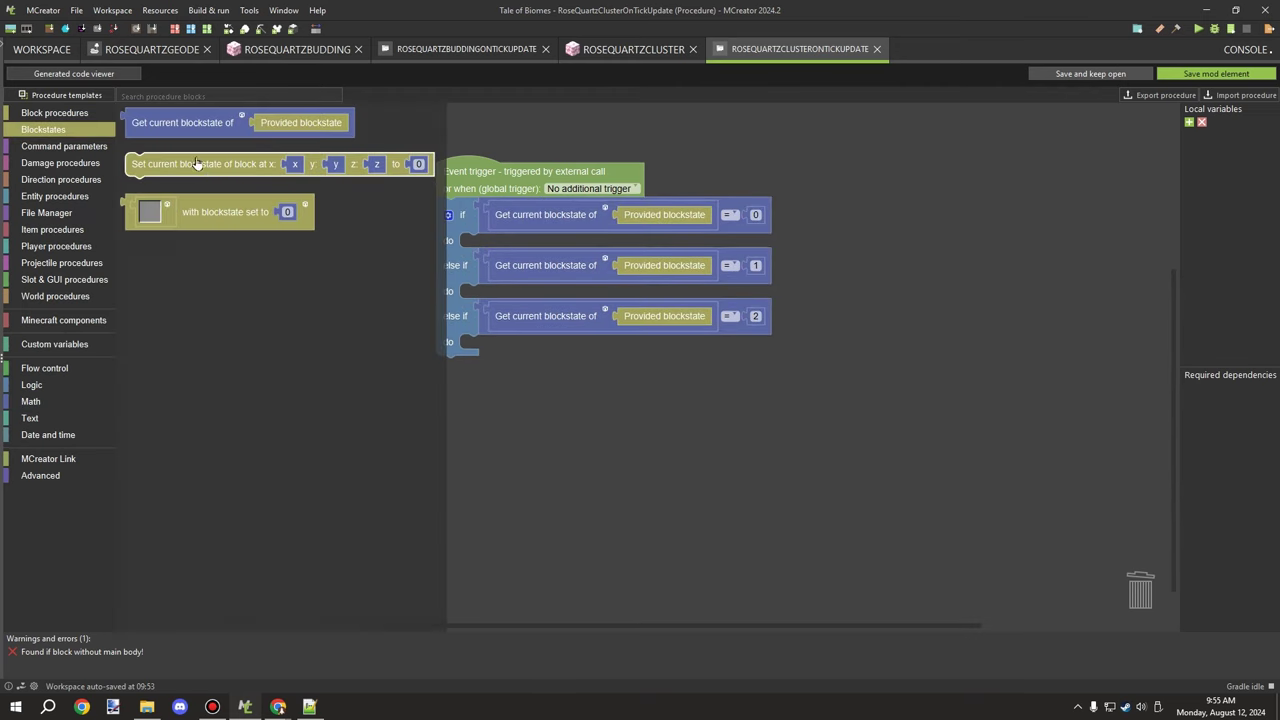
pyautogui.moveTo(195, 162); pyautogui.dragTo(531, 240)
pyautogui.rightClick(735, 254)
pyautogui.moveTo(740, 270); pyautogui.dragTo(724, 297)
pyautogui.click(754, 309)
pyautogui.write('2')
pyautogui.rightClick(563, 313)
pyautogui.click(570, 327)
pyautogui.moveTo(571, 329); pyautogui.dragTo(562, 355)
pyautogui.moveTo(718, 364); pyautogui.dragTo(760, 380)
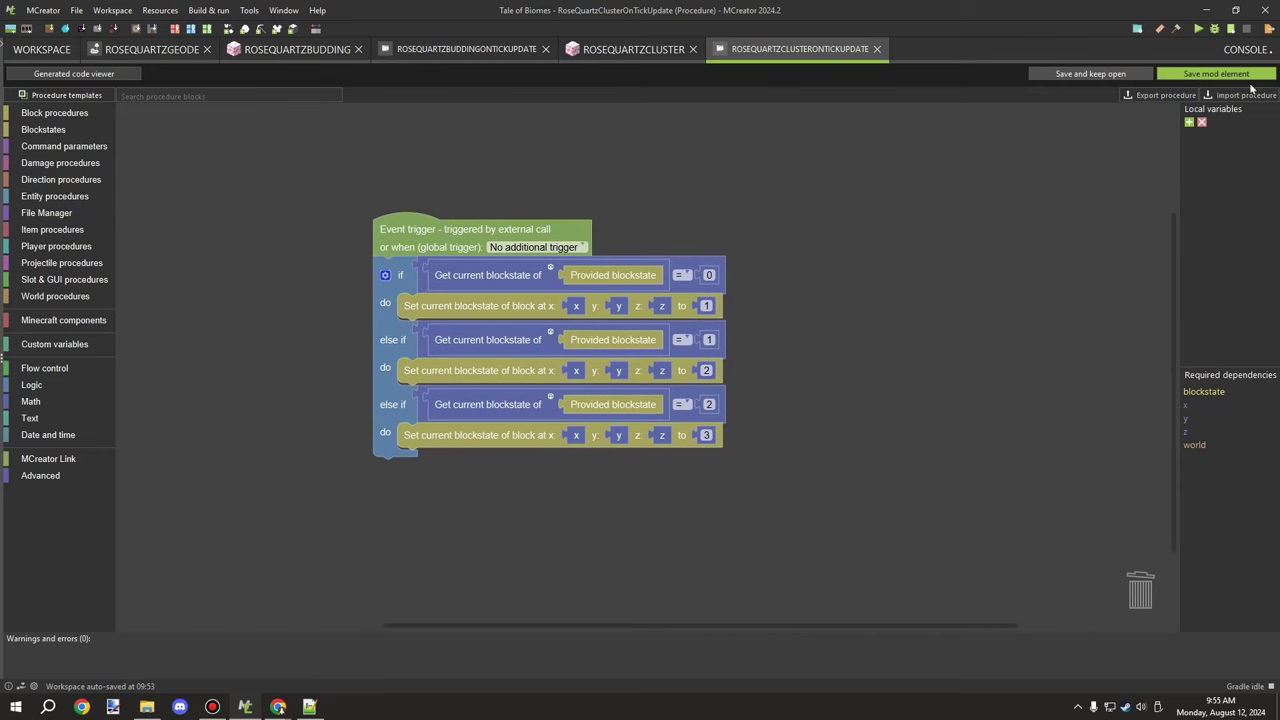
pyautogui.click(1216, 73)
# - Set the RoseQuartzCluster block's rotation mode to D/U/N/S/W/E rotation from the player side
pyautogui.click(903, 665)
pyautogui.click(762, 666)
pyautogui.click(675, 667)
pyautogui.click(604, 669)
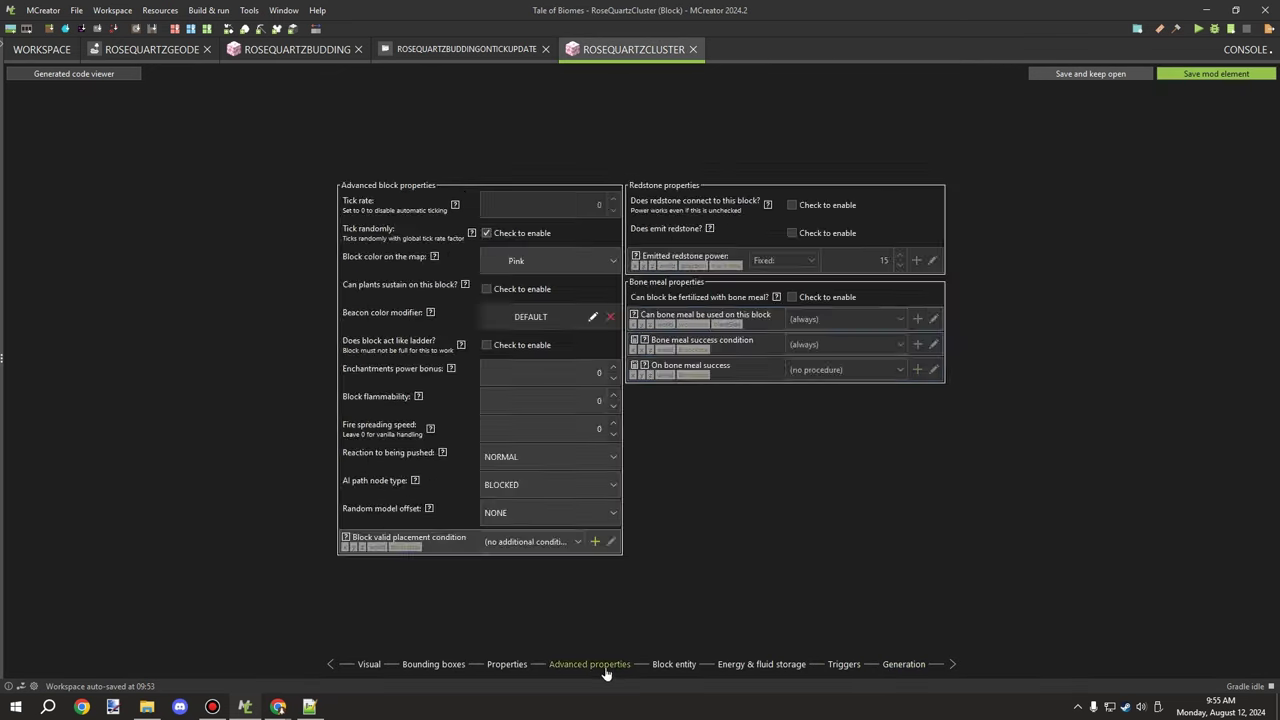
pyautogui.click(508, 667)
pyautogui.click(447, 666)
pyautogui.click(369, 667)
pyautogui.click(929, 233)
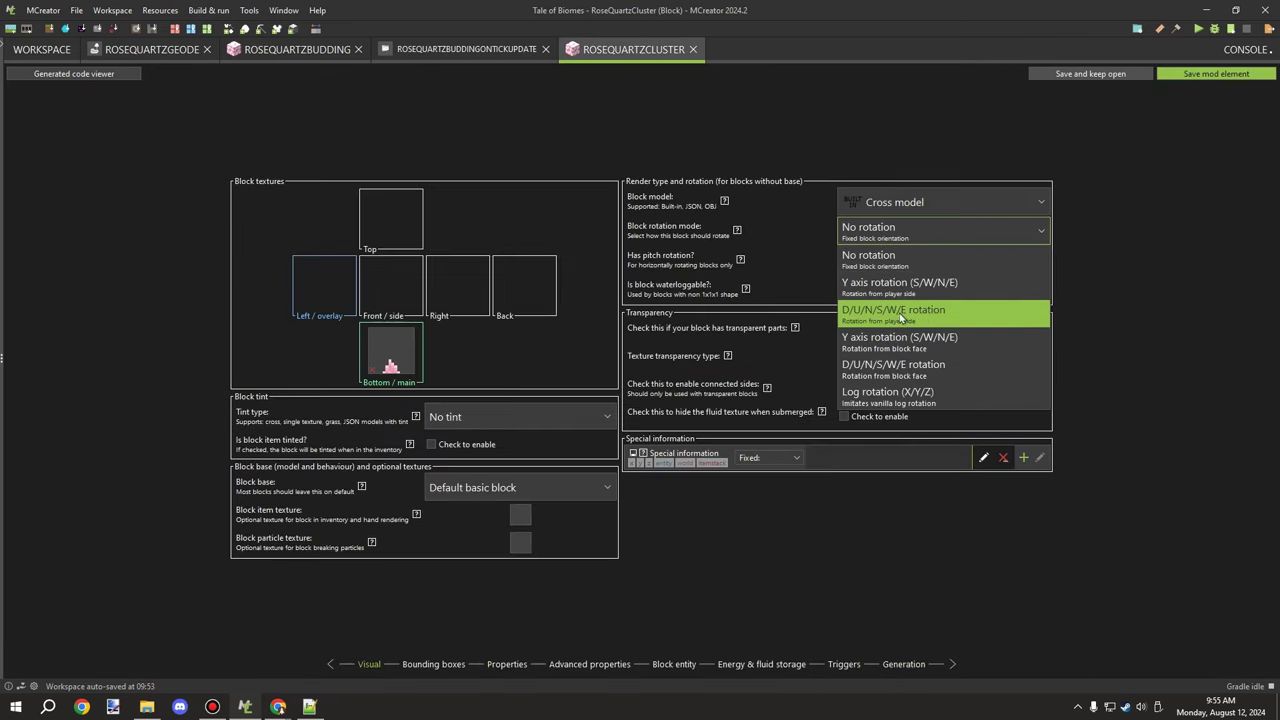
pyautogui.click(905, 318)
# - Set the cluster block's texture transparency type to CUTOUT and save the block
pyautogui.click(860, 361)
pyautogui.click(862, 391)
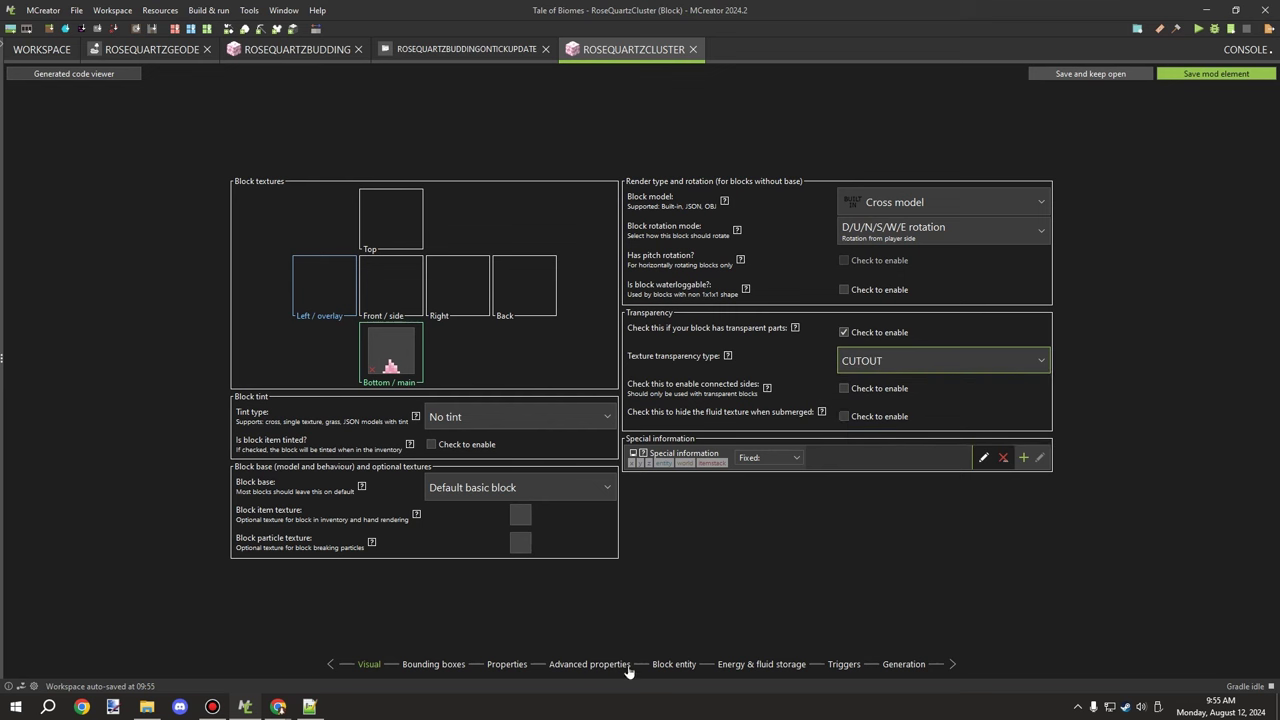
pyautogui.click(904, 664)
pyautogui.click(1216, 73)
# - Create a Blockstates element named RoseQuartzClusterBlockstate in the RoseQuartz folder and assign it to the RoseQuartzCluster block
pyautogui.click(174, 144)
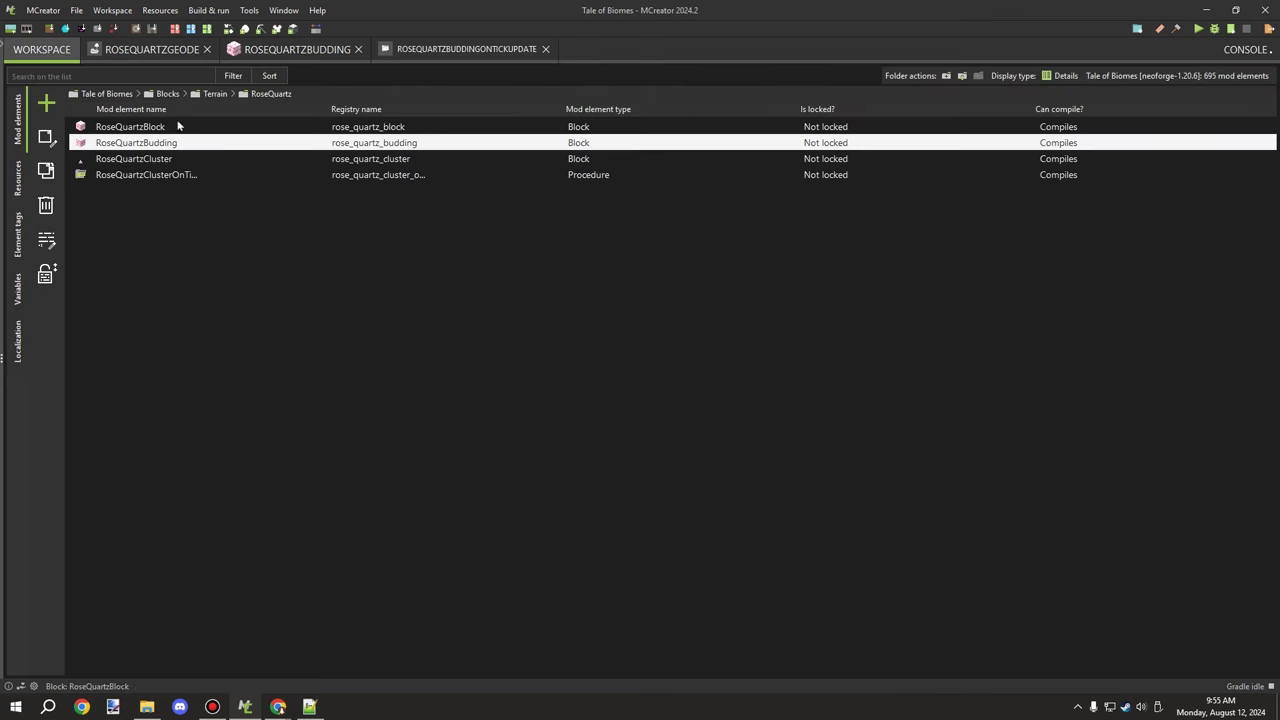
pyautogui.click(157, 158)
pyautogui.click(47, 105)
pyautogui.click(102, 188)
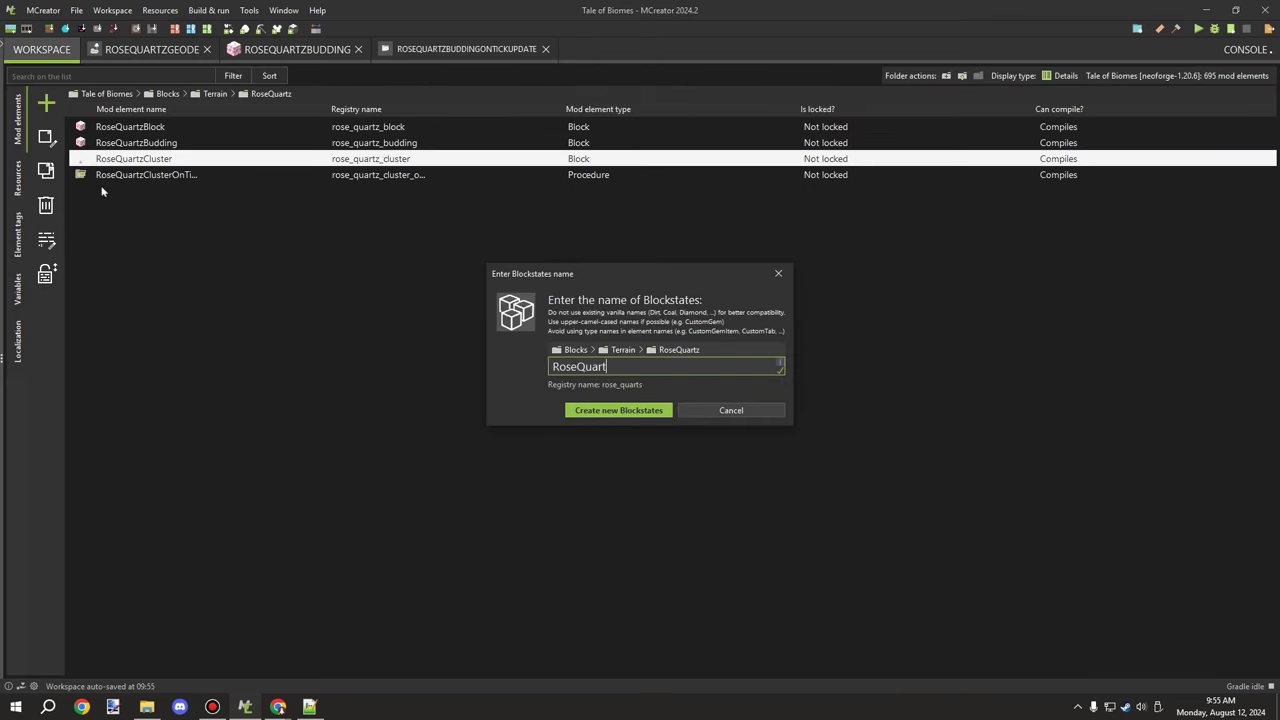
pyautogui.click(655, 408)
pyautogui.click(237, 96)
pyautogui.click(232, 172)
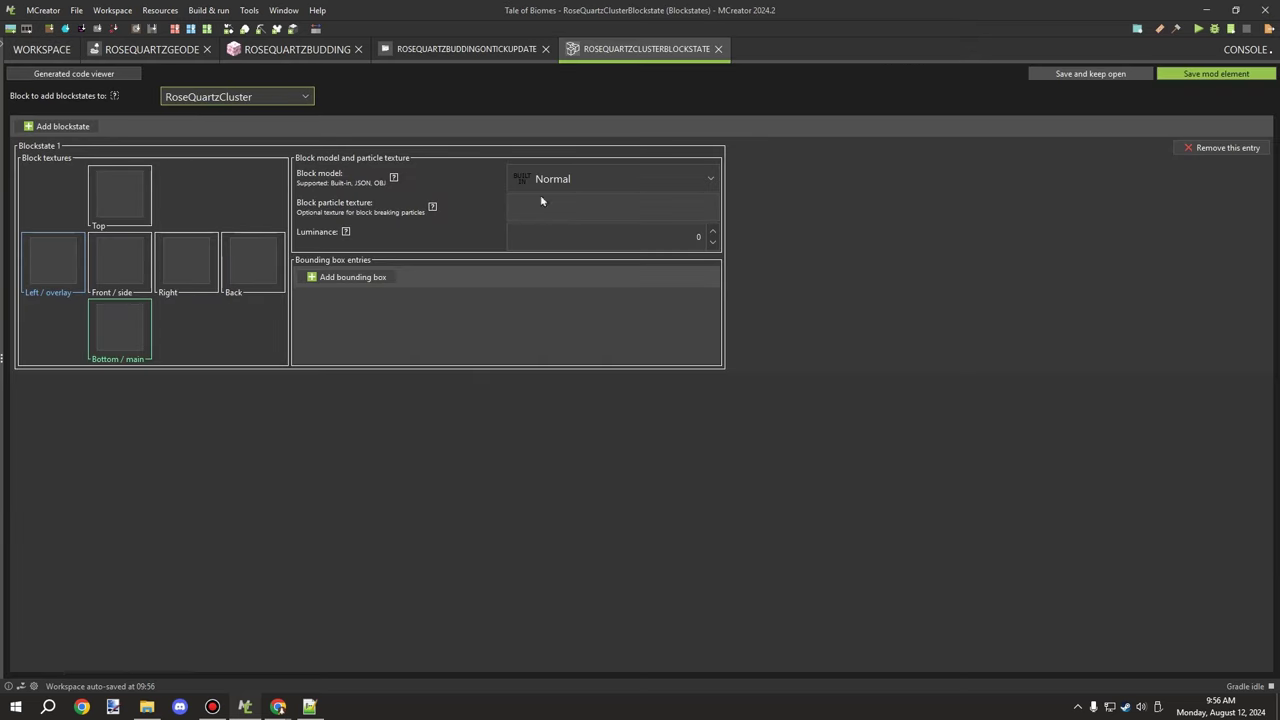
# - Give blockstate 1 the Cross model and the small pink crystal as main and particle texture, and add a bounding box
pyautogui.click(562, 181)
pyautogui.click(587, 259)
pyautogui.click(120, 327)
pyautogui.click(893, 331)
pyautogui.click(614, 498)
pyautogui.click(592, 216)
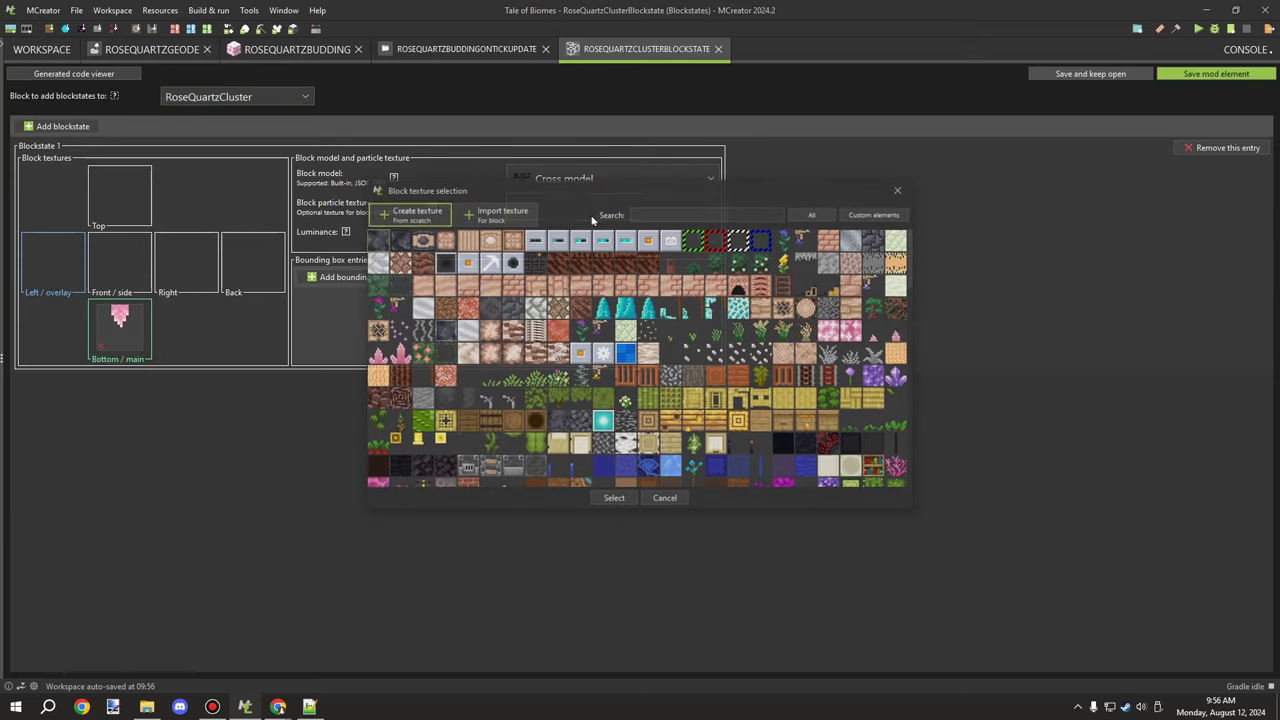
pyautogui.click(895, 333)
pyautogui.click(614, 498)
pyautogui.click(371, 278)
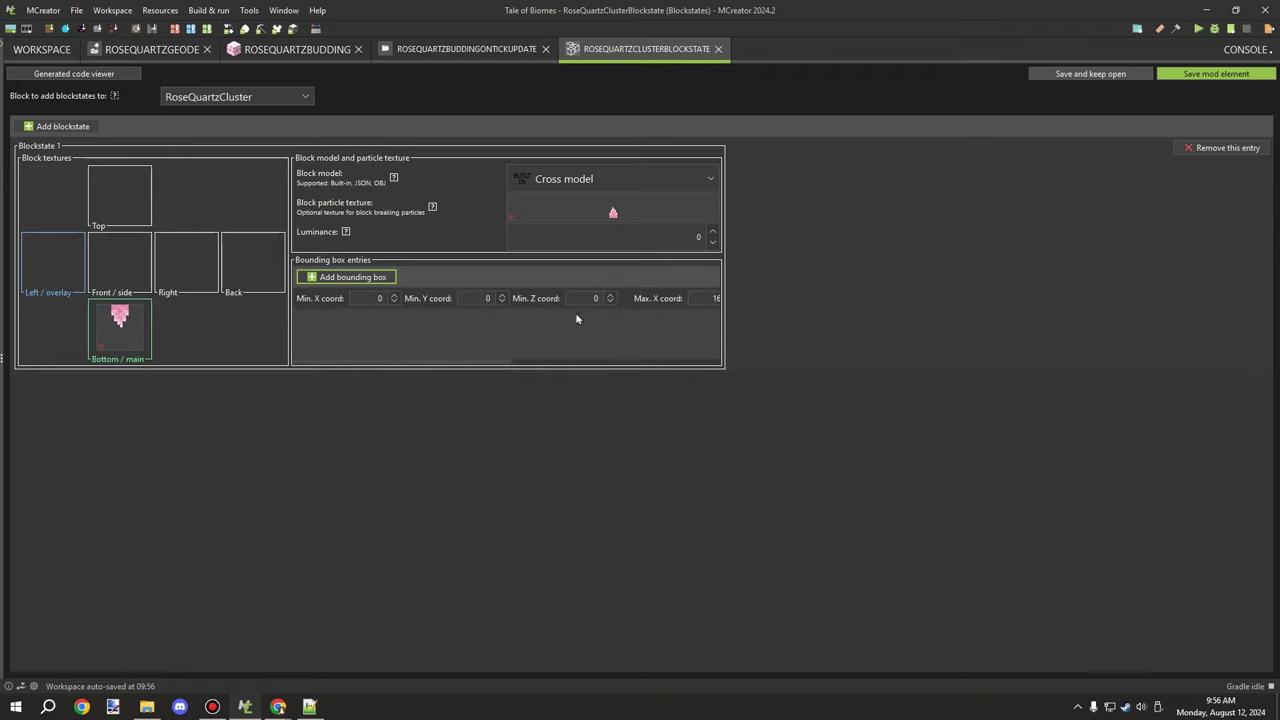
# - Add blockstate 2 with the Cross model, the larger pink crystal as main and particle texture, and a bounding box
pyautogui.click(57, 126)
pyautogui.click(115, 415)
pyautogui.press('Escape')
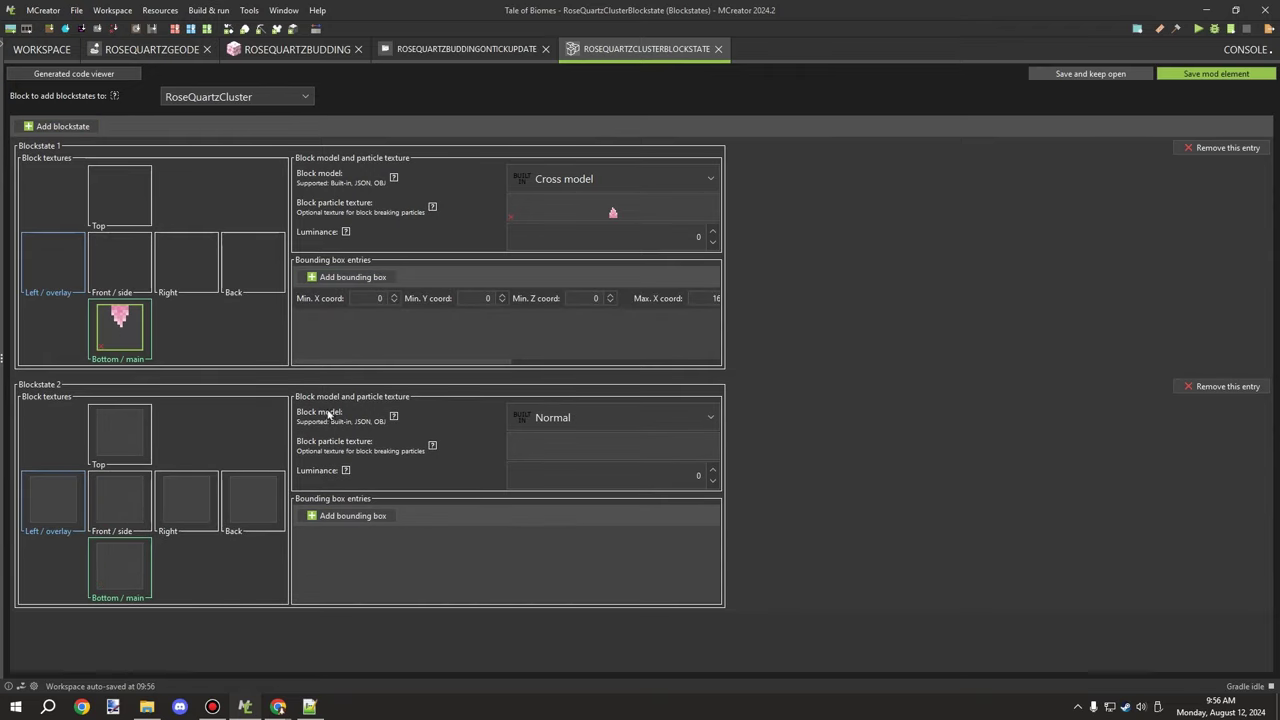
pyautogui.click(600, 417)
pyautogui.click(598, 68)
pyautogui.click(574, 454)
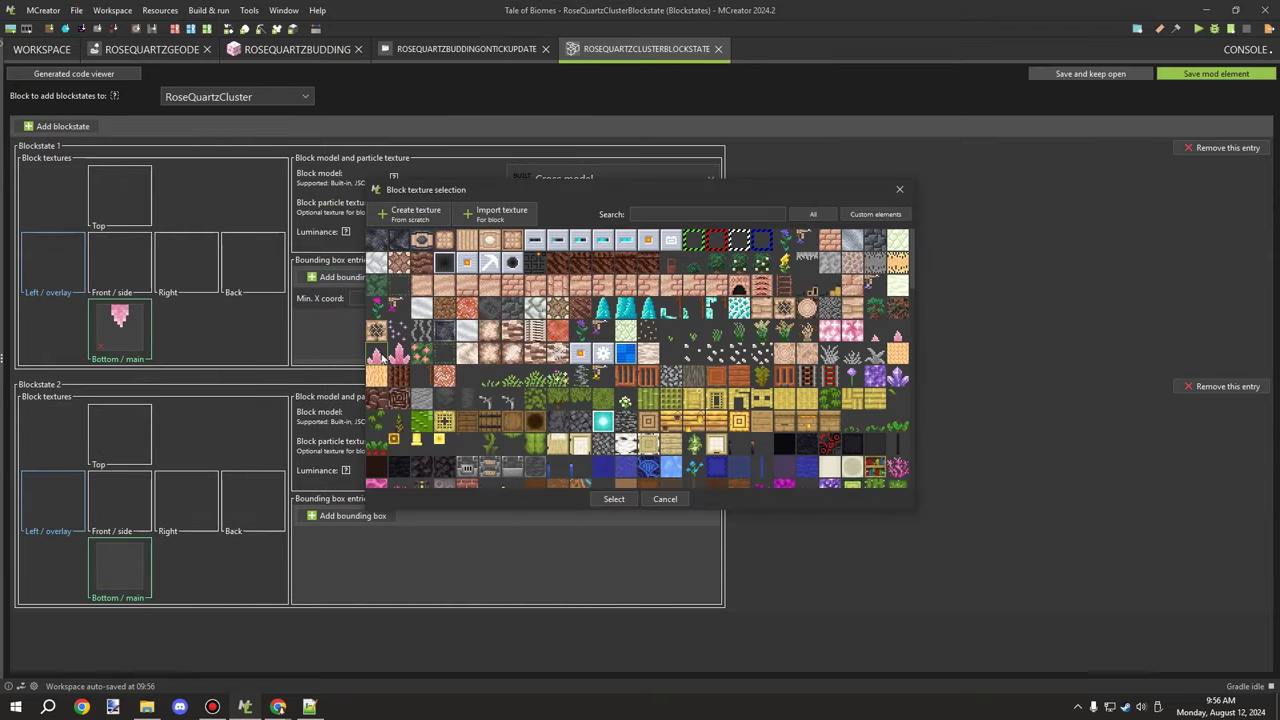
pyautogui.doubleClick(378, 355)
pyautogui.click(119, 568)
pyautogui.doubleClick(378, 355)
# - Add blockstate 3 with the Cross model and the tallest pink crystal as main and particle texture, and save the element
pyautogui.click(57, 126)
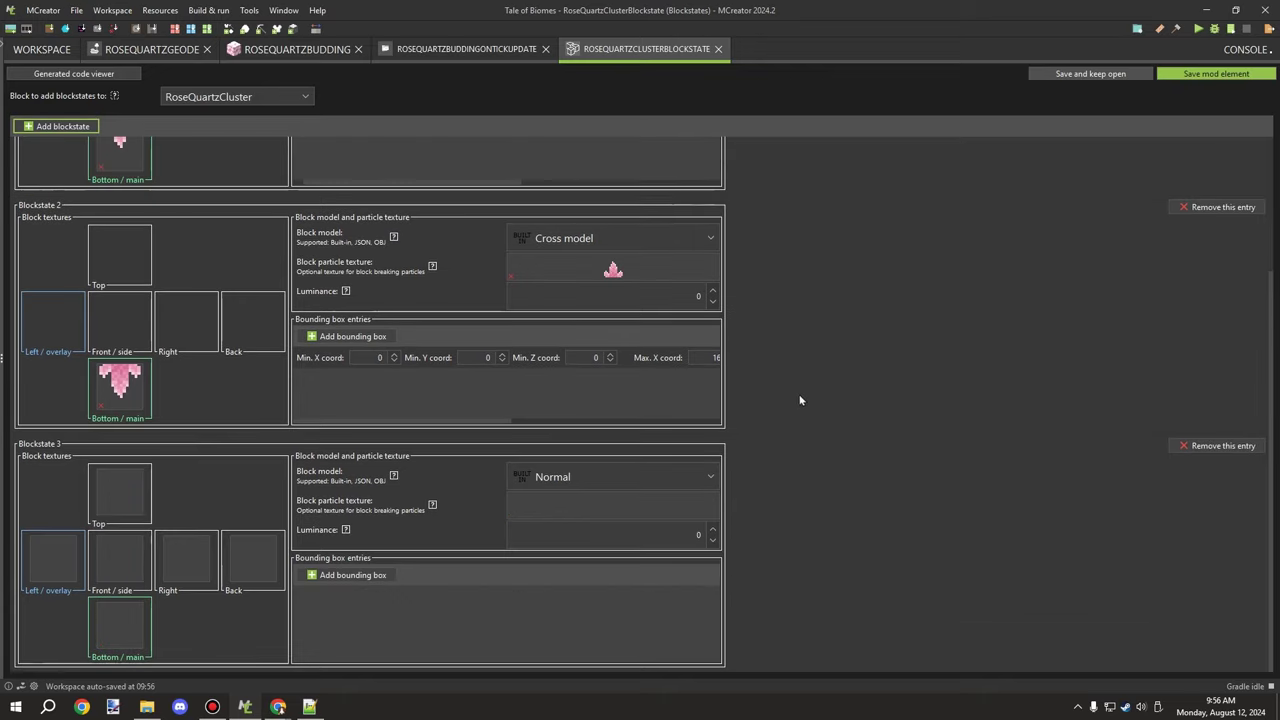
pyautogui.click(610, 477)
pyautogui.click(600, 123)
pyautogui.click(613, 506)
pyautogui.doubleClick(378, 355)
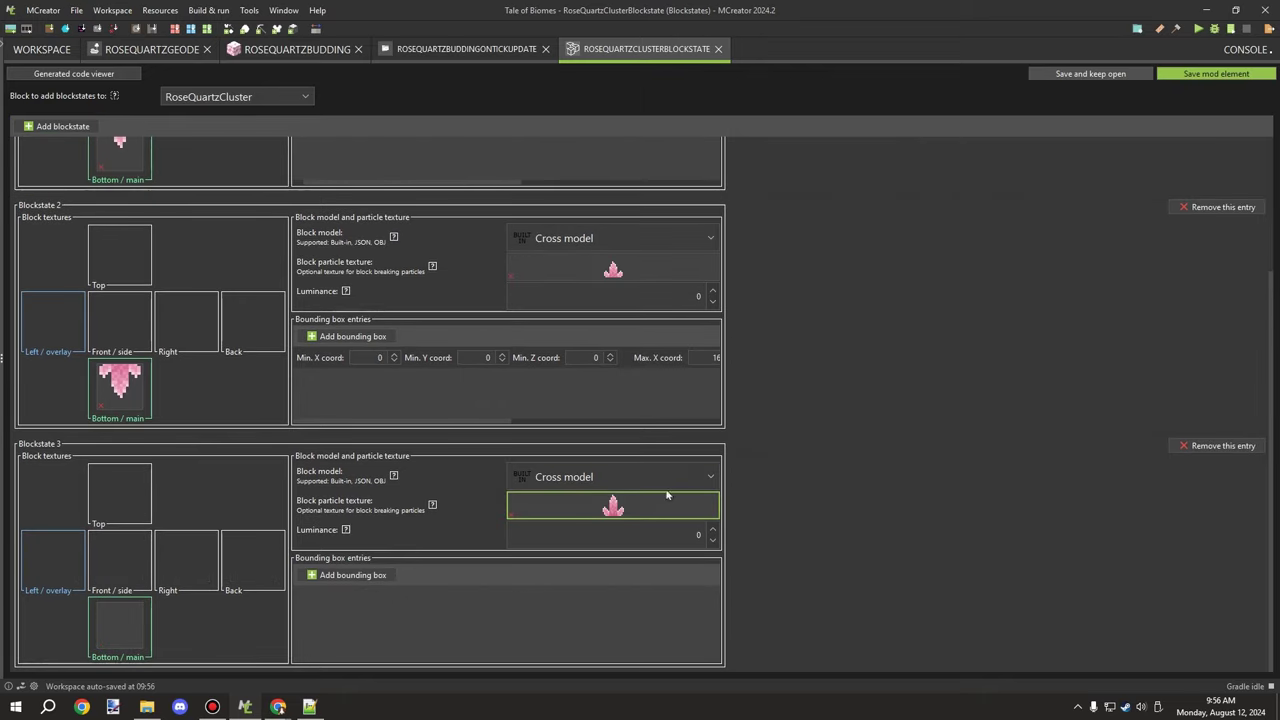
pyautogui.click(119, 628)
pyautogui.doubleClick(378, 355)
pyautogui.scroll(4, 477, 472)
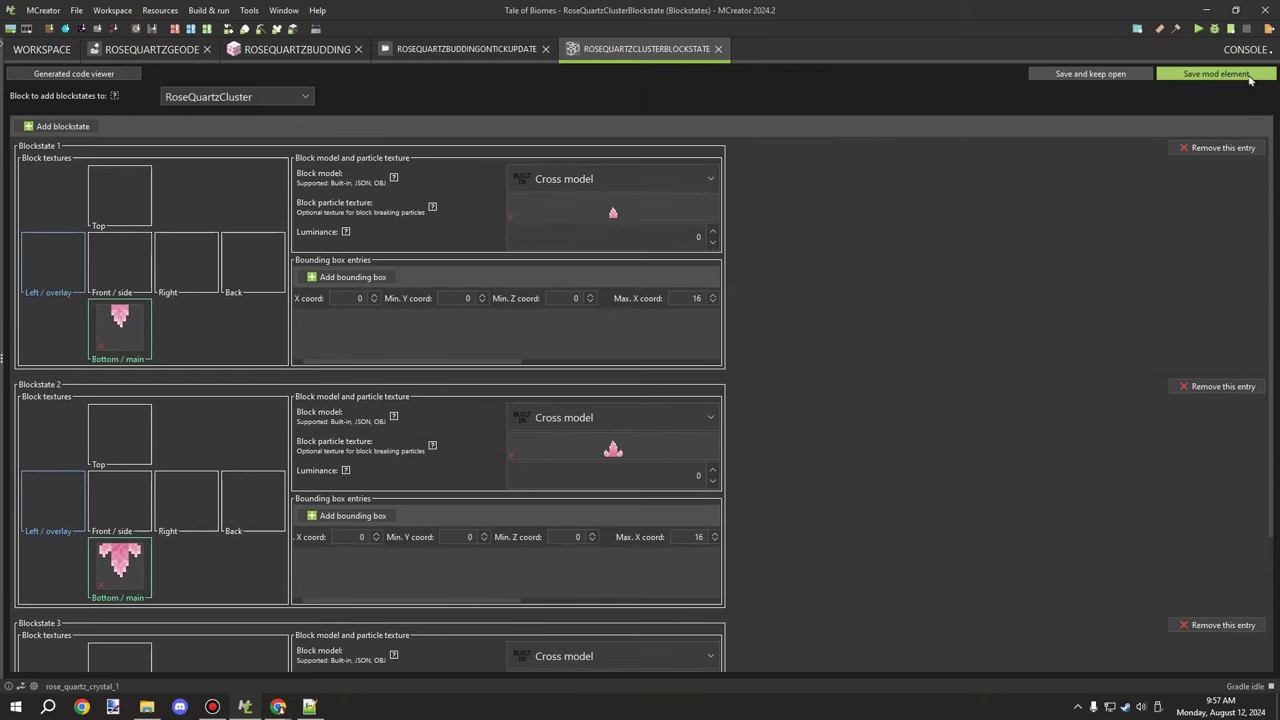
pyautogui.click(1248, 78)
# - In the RoseQuartzBuddingOnTickUpdate procedure, set the replacement block of the UP, DOWN and NORTH branches to the Rose Quartz Cluster
pyautogui.doubleClick(123, 175)
pyautogui.click(638, 284)
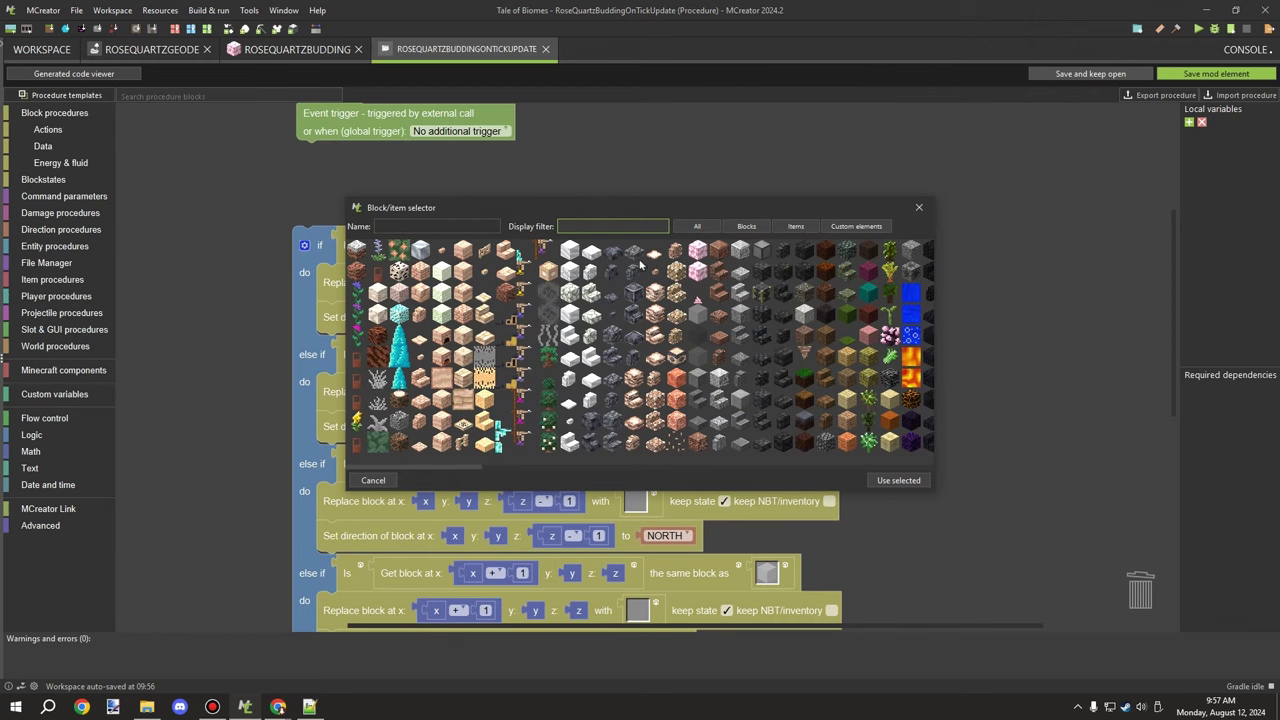
pyautogui.scroll(-5, 708, 295)
pyautogui.scroll(2, 640, 297)
pyautogui.doubleClick(506, 298)
pyautogui.moveTo(718, 424); pyautogui.dragTo(713, 322)
pyautogui.click(635, 291)
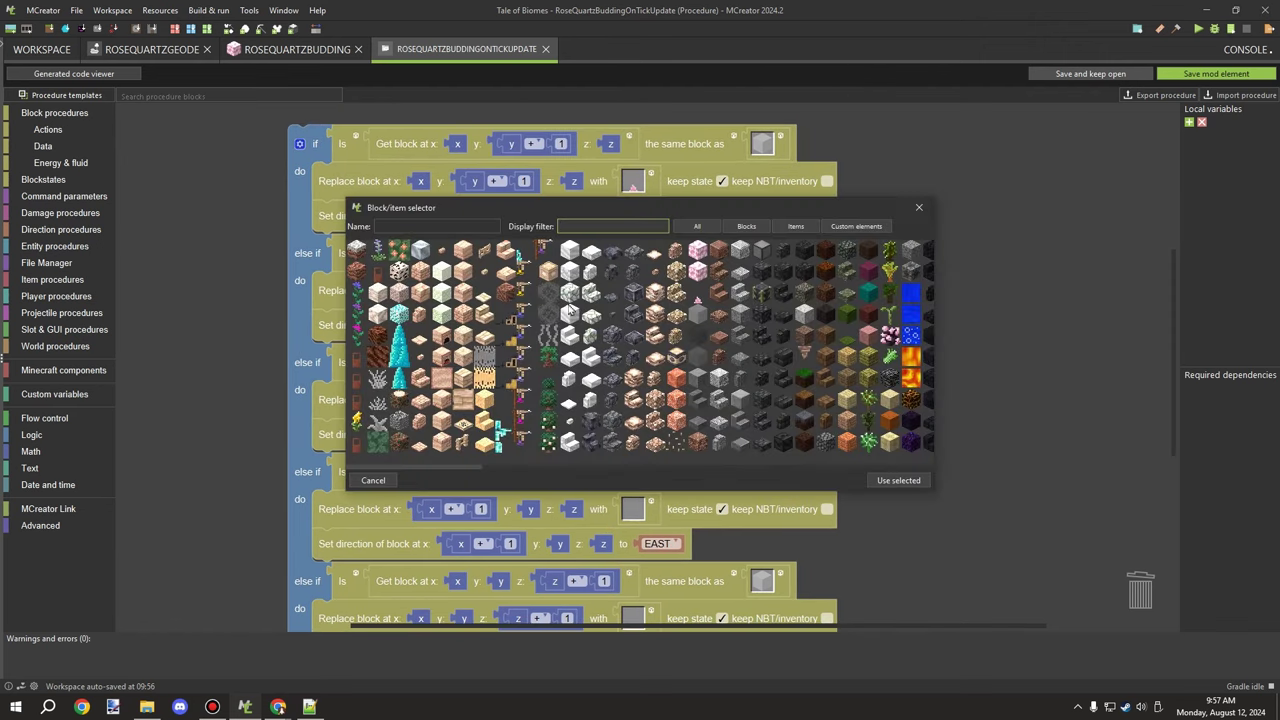
pyautogui.doubleClick(697, 298)
pyautogui.click(635, 395)
pyautogui.doubleClick(696, 297)
# - Set the replacement block of the remaining direction branches to the Rose Quartz Cluster
pyautogui.moveTo(718, 541); pyautogui.dragTo(714, 368)
pyautogui.click(632, 338)
pyautogui.doubleClick(697, 298)
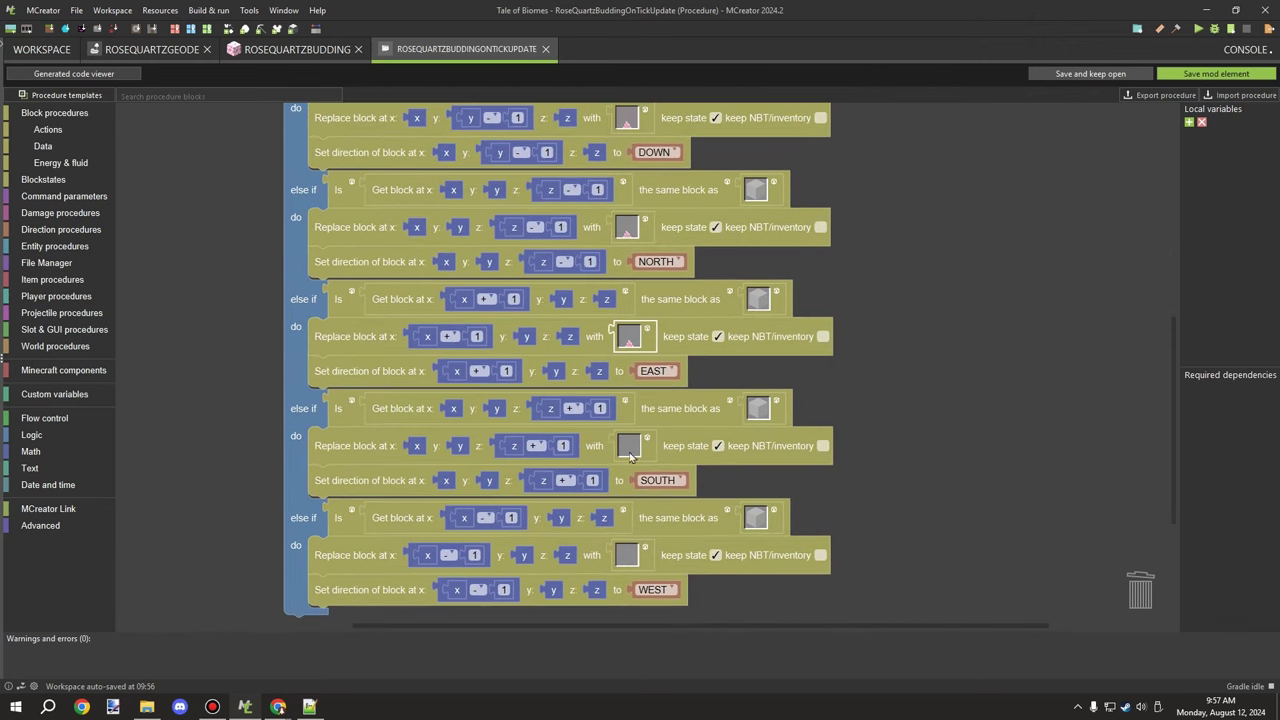
pyautogui.click(629, 446)
pyautogui.doubleClick(570, 310)
# - Turn off keep state on the replace-block statements in all direction branches
pyautogui.scroll(6, 640, 400)
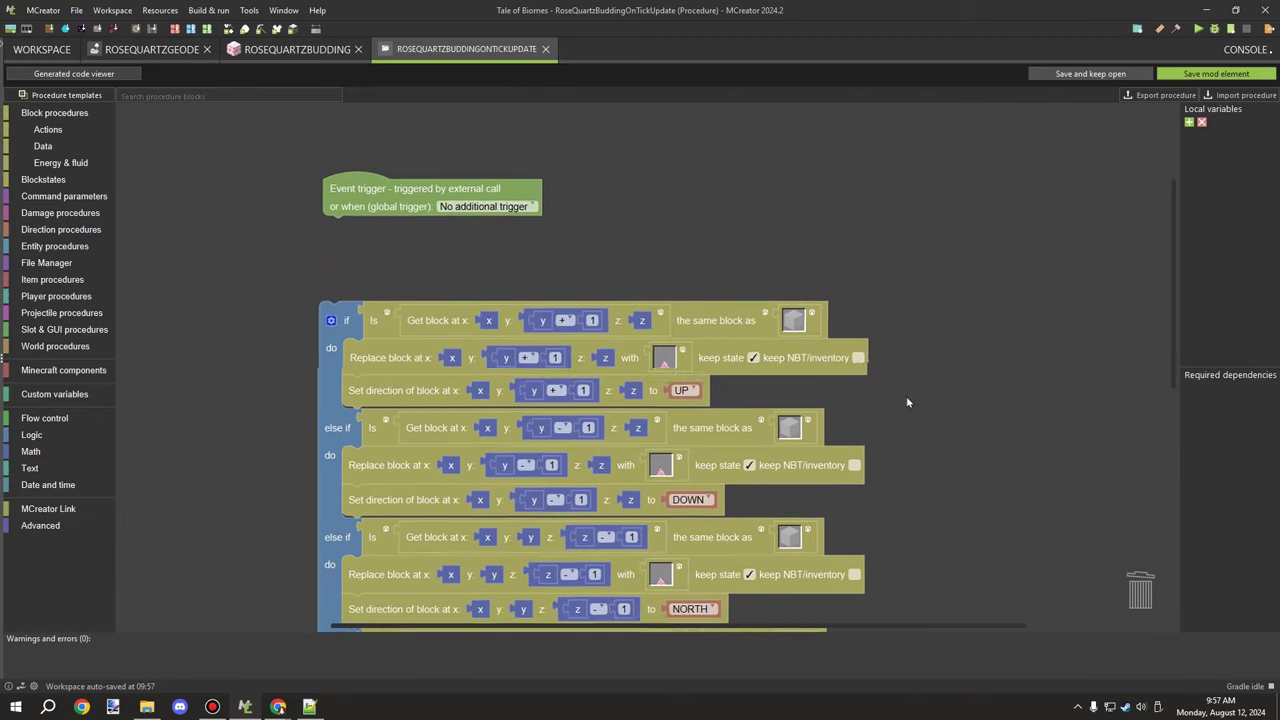
pyautogui.click(753, 358)
pyautogui.click(750, 465)
pyautogui.moveTo(768, 502); pyautogui.dragTo(767, 394)
pyautogui.click(753, 471)
pyautogui.click(752, 580)
pyautogui.moveTo(768, 614); pyautogui.dragTo(746, 378)
pyautogui.click(727, 451)
# - Attach the if chain to the event trigger, and save the procedure and the RoseQuartzBudding block
pyautogui.scroll(5, 358, 480)
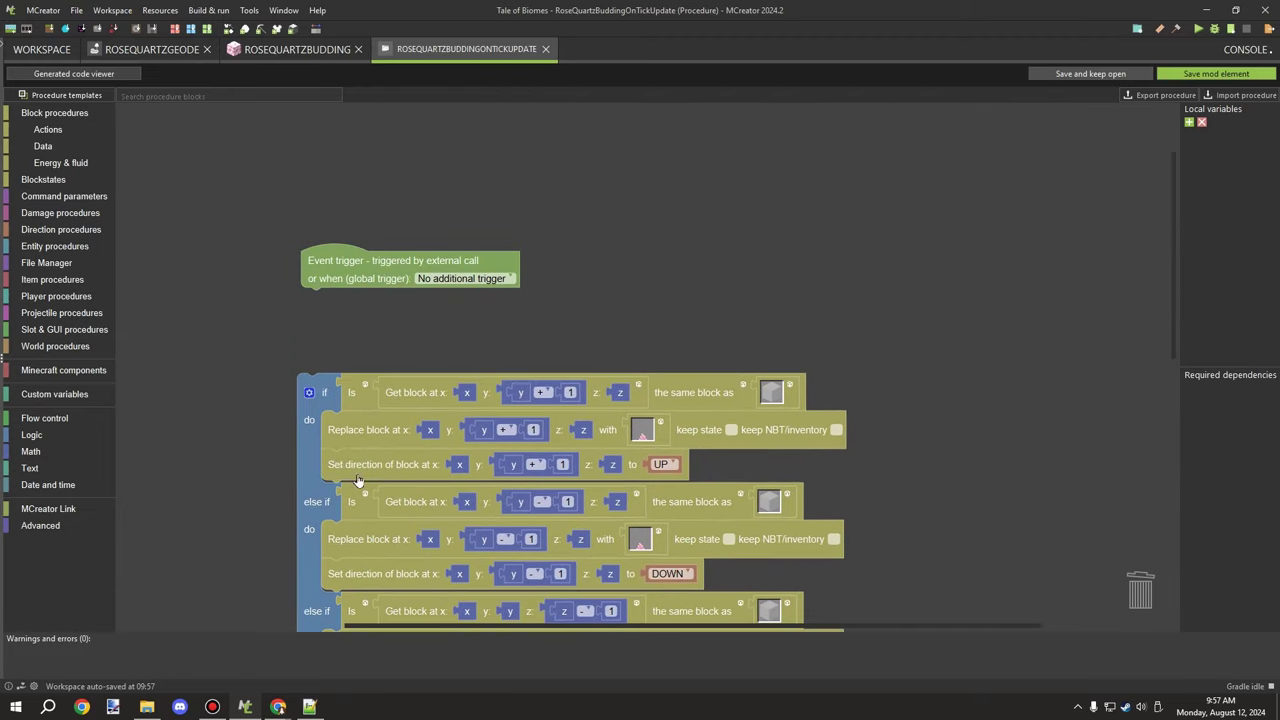
pyautogui.moveTo(313, 476); pyautogui.dragTo(318, 391)
pyautogui.moveTo(892, 250); pyautogui.dragTo(964, 176)
pyautogui.click(1218, 73)
pyautogui.click(903, 664)
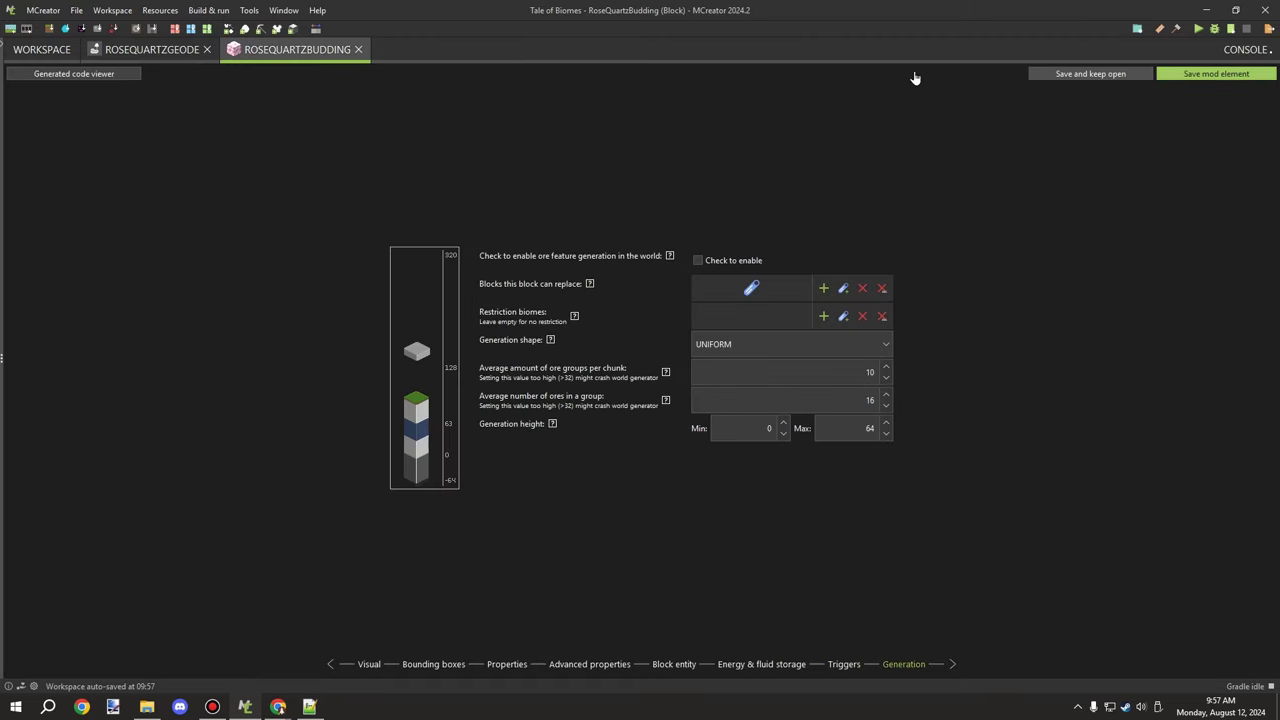
pyautogui.click(1216, 74)
# - Set the geode feature's budding variant to the Rose Quartz Budding block and pull the first crystal block out of its slot
pyautogui.moveTo(814, 252); pyautogui.dragTo(814, 377)
pyautogui.click(687, 298)
pyautogui.doubleClick(696, 272)
pyautogui.moveTo(745, 405); pyautogui.dragTo(822, 298)
pyautogui.click(686, 298)
pyautogui.doubleClick(783, 284)
# - Place an integer-property blockstate block and a random weighted blockstate list beside the geode feature as trial crystal inputs
pyautogui.click(78, 257)
pyautogui.click(64, 274)
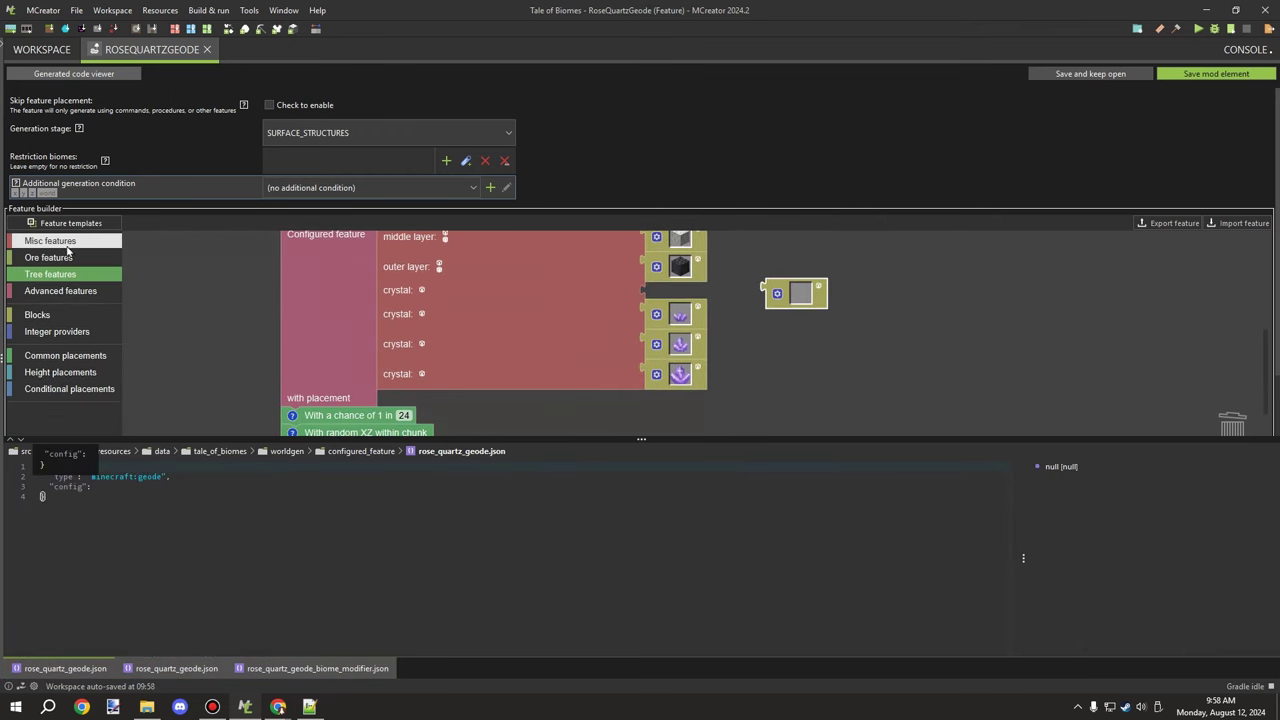
pyautogui.click(40, 314)
pyautogui.moveTo(223, 370); pyautogui.dragTo(869, 369)
pyautogui.click(37, 314)
pyautogui.click(62, 74)
pyautogui.moveTo(171, 580); pyautogui.dragTo(897, 323)
pyautogui.moveTo(750, 373); pyautogui.dragTo(864, 455)
pyautogui.moveTo(900, 400); pyautogui.dragTo(801, 379)
pyautogui.rightClick(799, 323)
pyautogui.click(833, 388)
pyautogui.rightClick(755, 313)
pyautogui.click(777, 331)
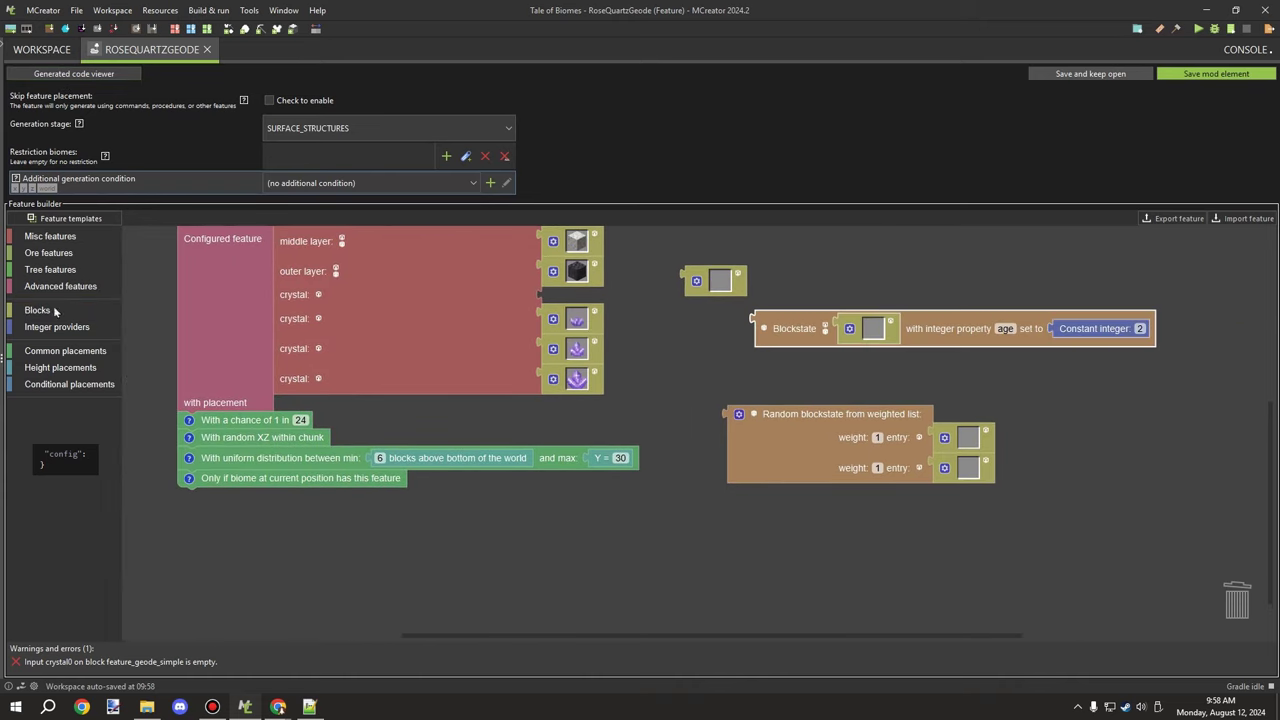
# - Browse the feature, block and placement categories for other blocks usable with the geode's crystals
pyautogui.click(48, 253)
pyautogui.click(48, 238)
pyautogui.click(48, 255)
pyautogui.scroll(-1, 186, 315)
pyautogui.click(52, 270)
pyautogui.click(55, 306)
pyautogui.click(74, 320)
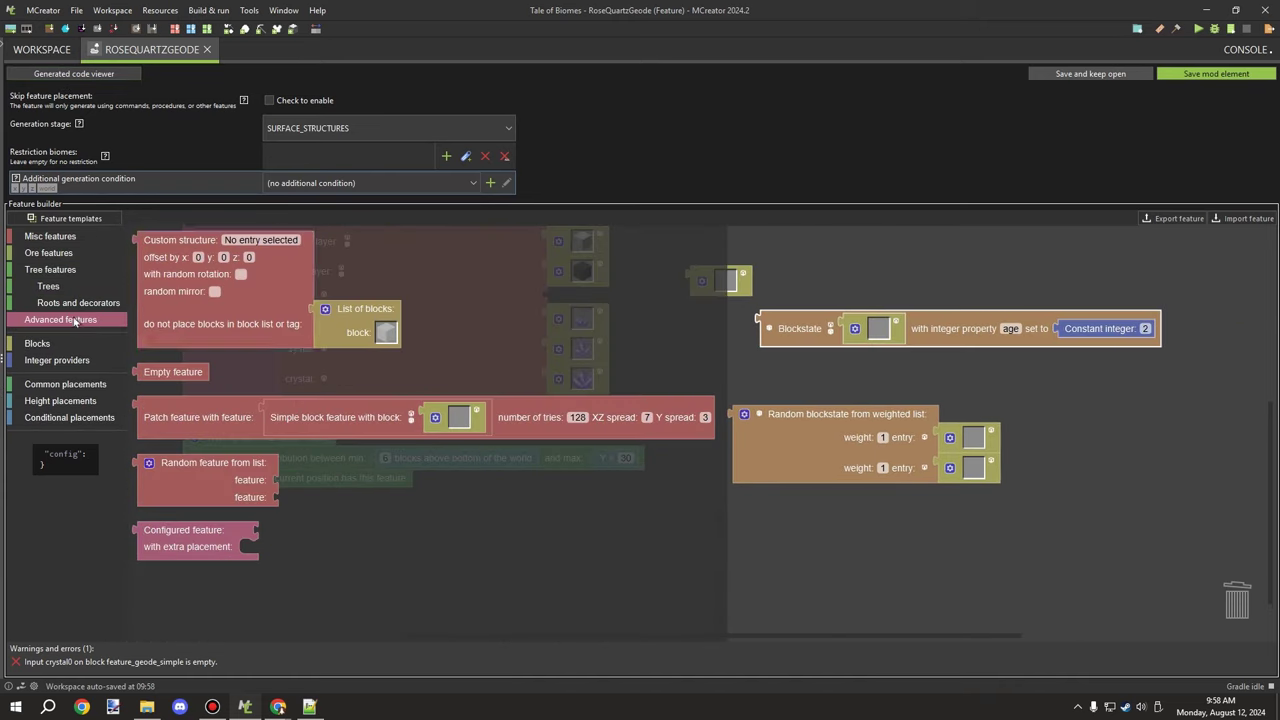
pyautogui.moveTo(261, 343); pyautogui.dragTo(200, 622)
pyautogui.moveTo(303, 598); pyautogui.dragTo(100, 530)
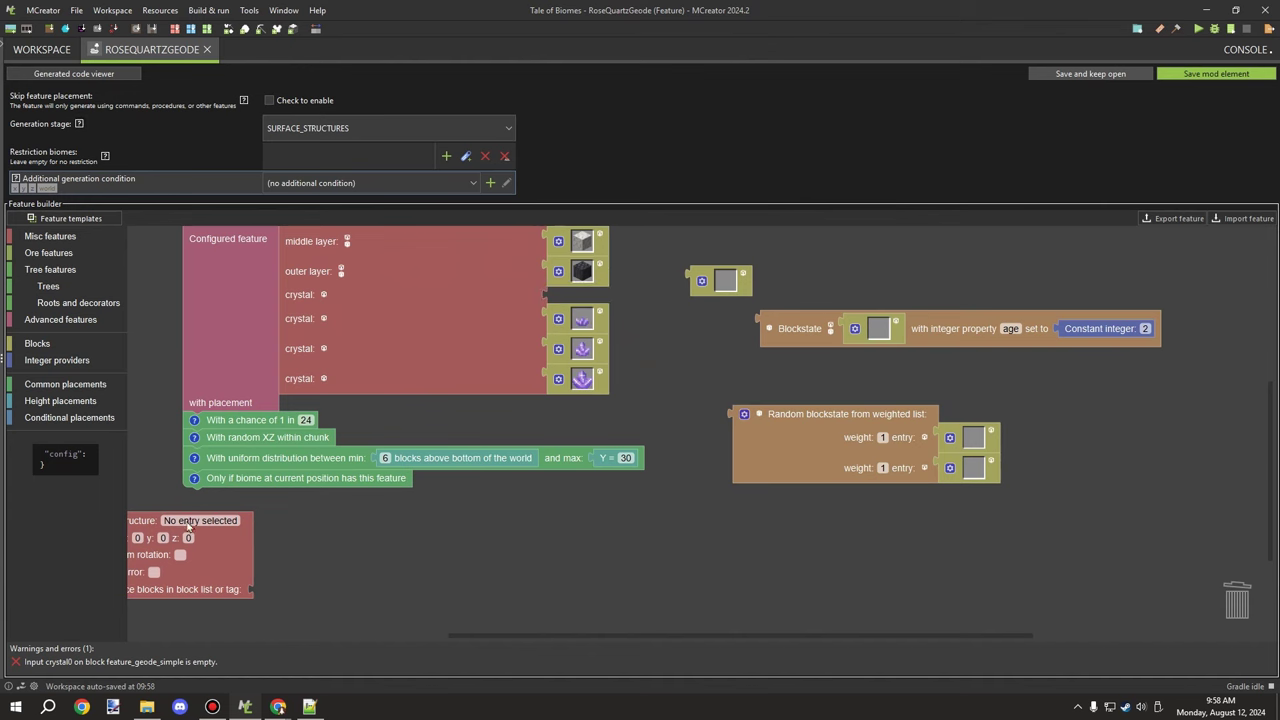
pyautogui.moveTo(189, 524); pyautogui.dragTo(11, 426)
pyautogui.click(57, 342)
pyautogui.click(44, 386)
pyautogui.click(46, 402)
pyautogui.click(50, 419)
pyautogui.scroll(-1, 232, 370)
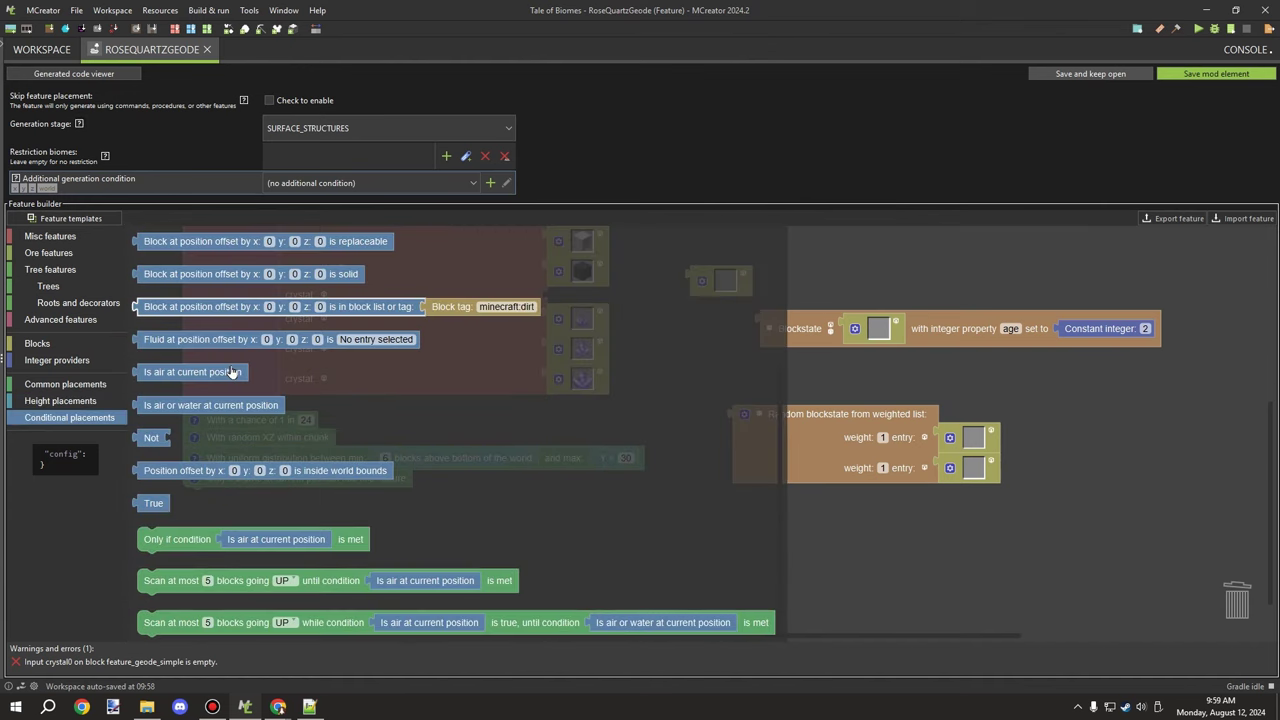
pyautogui.scroll(1, 234, 370)
# - Delete the loose integer-property blockstate block and the random weighted blockstate list
pyautogui.rightClick(820, 322)
pyautogui.rightClick(804, 322)
pyautogui.click(815, 405)
pyautogui.rightClick(812, 423)
pyautogui.click(824, 505)
# - Put the loose block selector into the first crystal slot and set it to the Rose Quartz Cluster
pyautogui.moveTo(774, 331); pyautogui.dragTo(631, 349)
pyautogui.click(646, 351)
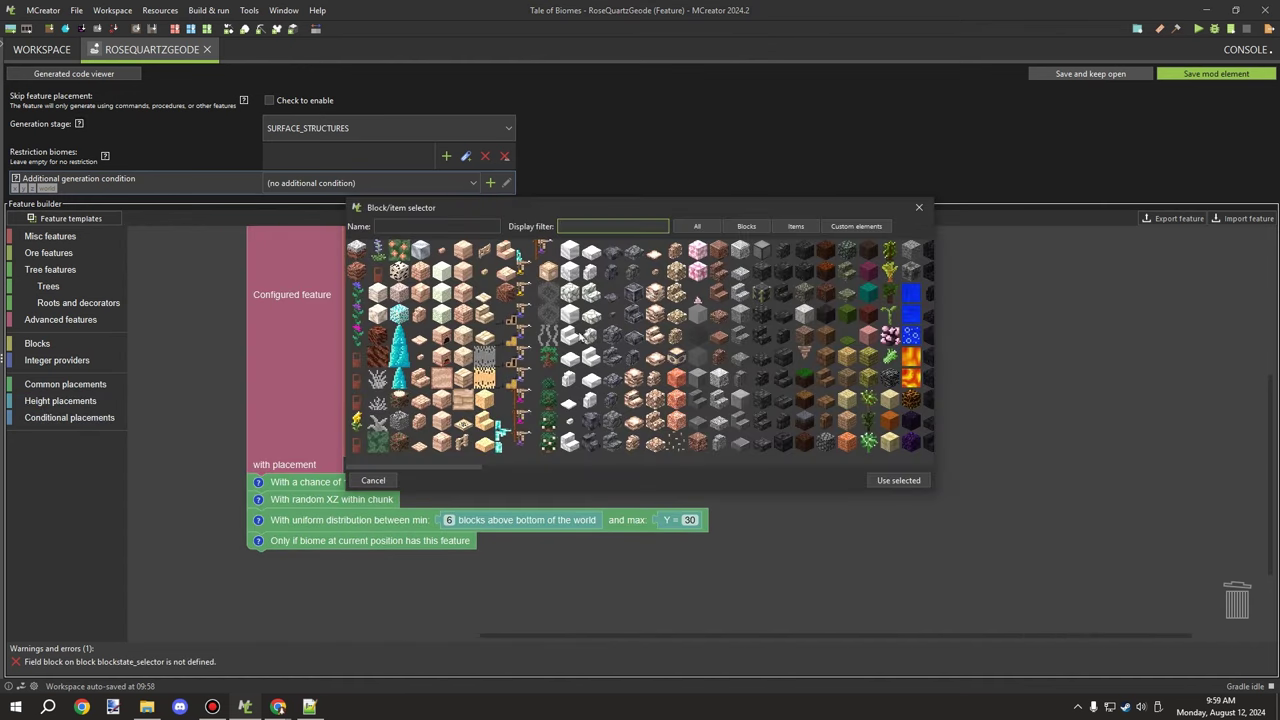
pyautogui.scroll(-1, 520, 298)
pyautogui.doubleClick(634, 294)
# - Delete the three remaining amethyst blocks from the geode's crystal slots
pyautogui.rightClick(693, 402)
pyautogui.click(714, 465)
pyautogui.rightClick(713, 427)
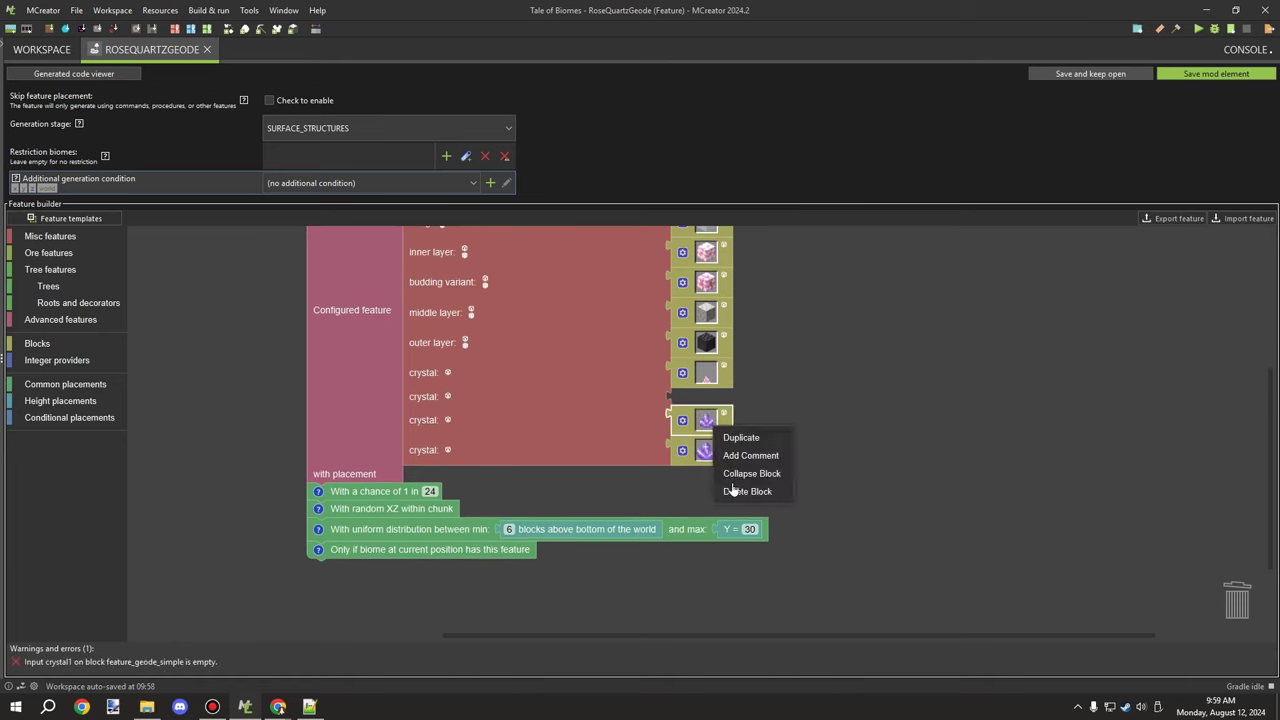
pyautogui.click(734, 489)
pyautogui.rightClick(718, 434)
pyautogui.click(738, 477)
# - Remove the empty crystal slots from the geode feature so only one crystal input is left
pyautogui.click(706, 476)
pyautogui.moveTo(722, 450); pyautogui.dragTo(749, 574)
pyautogui.click(443, 288)
pyautogui.moveTo(358, 316); pyautogui.dragTo(278, 308)
pyautogui.click(443, 289)
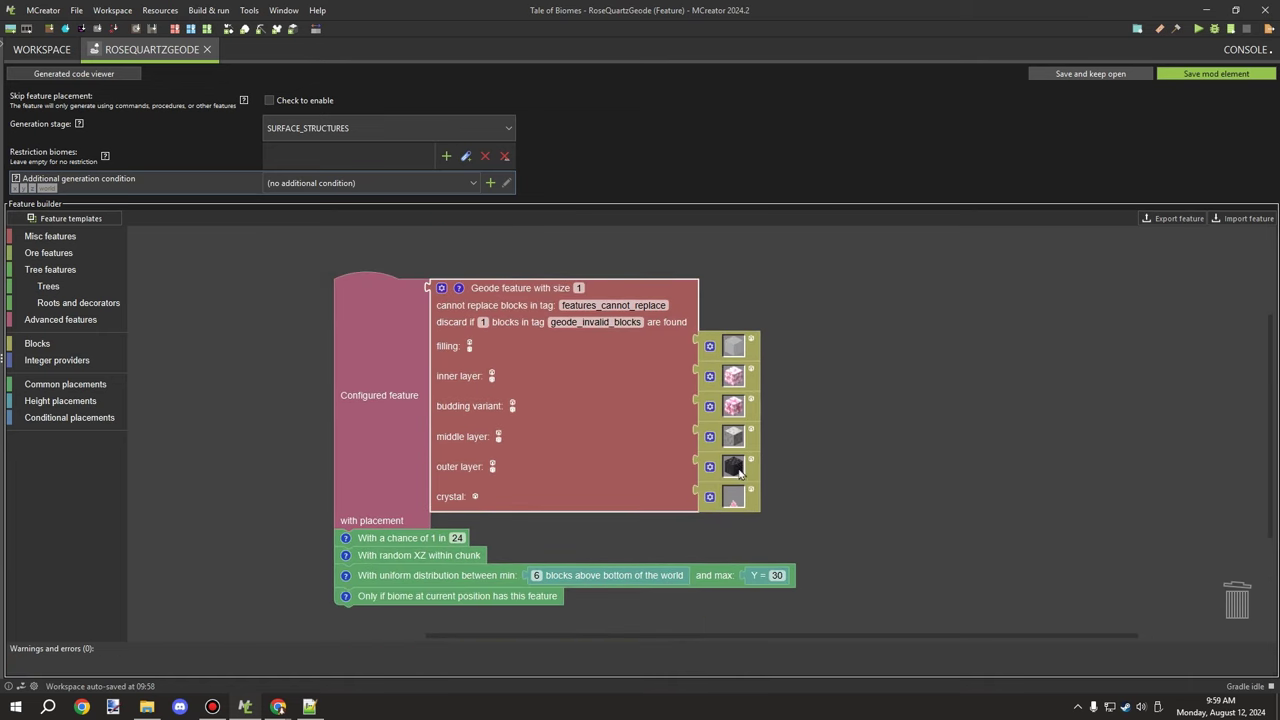
# - Change the geode's middle layer to a white stone block and its outer layer to a dark stone block
pyautogui.click(738, 470)
pyautogui.press('Escape')
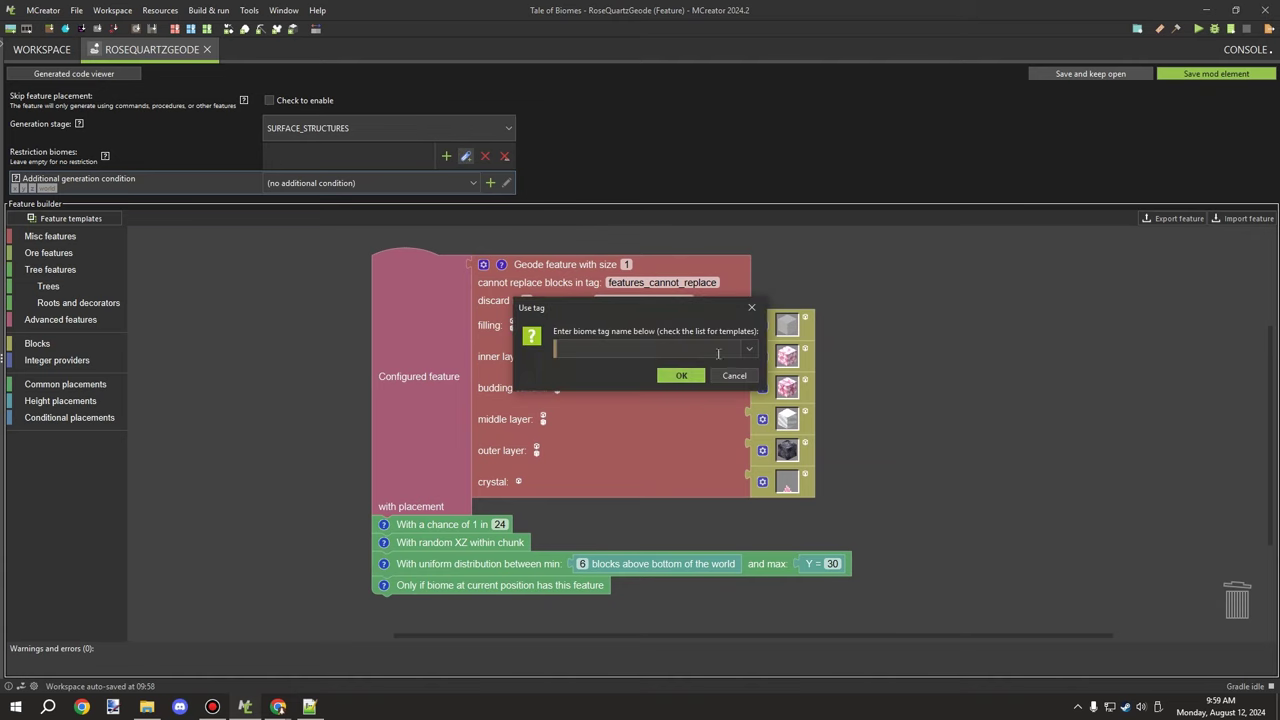
# - Restrict the geode feature's generation to the biome tag mod:eldenmoor
pyautogui.click(751, 350)
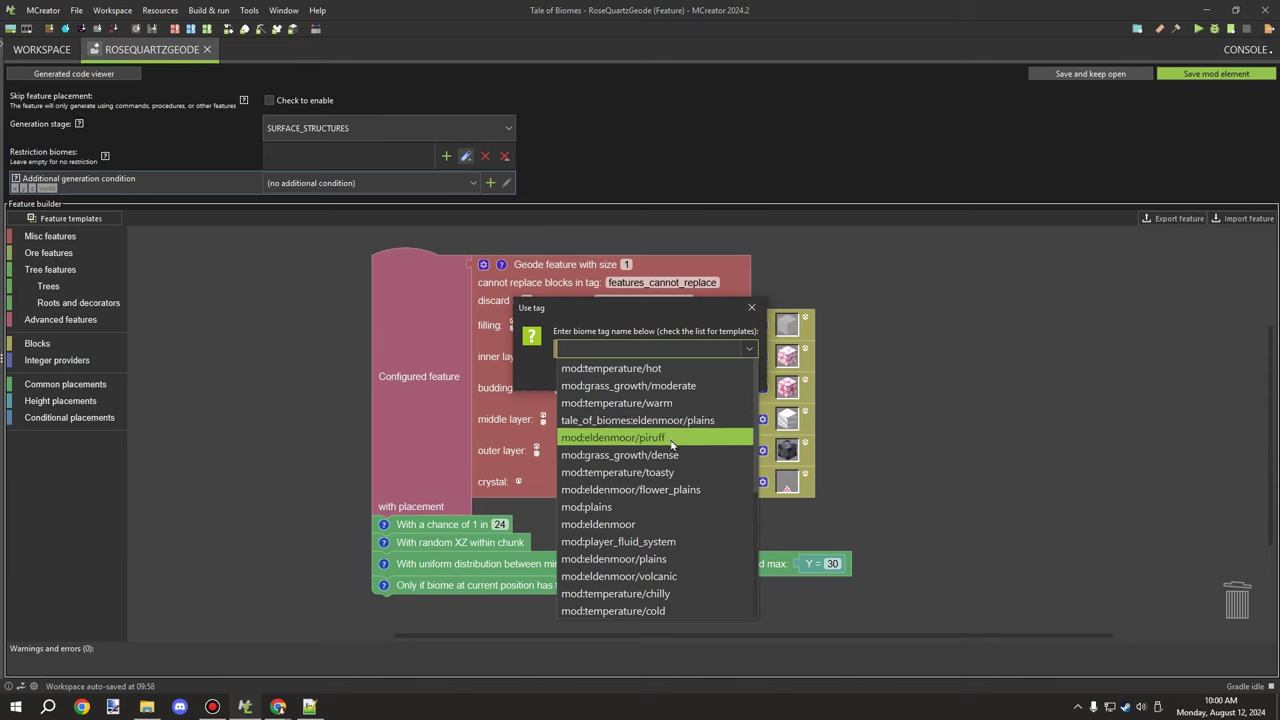
pyautogui.click(638, 525)
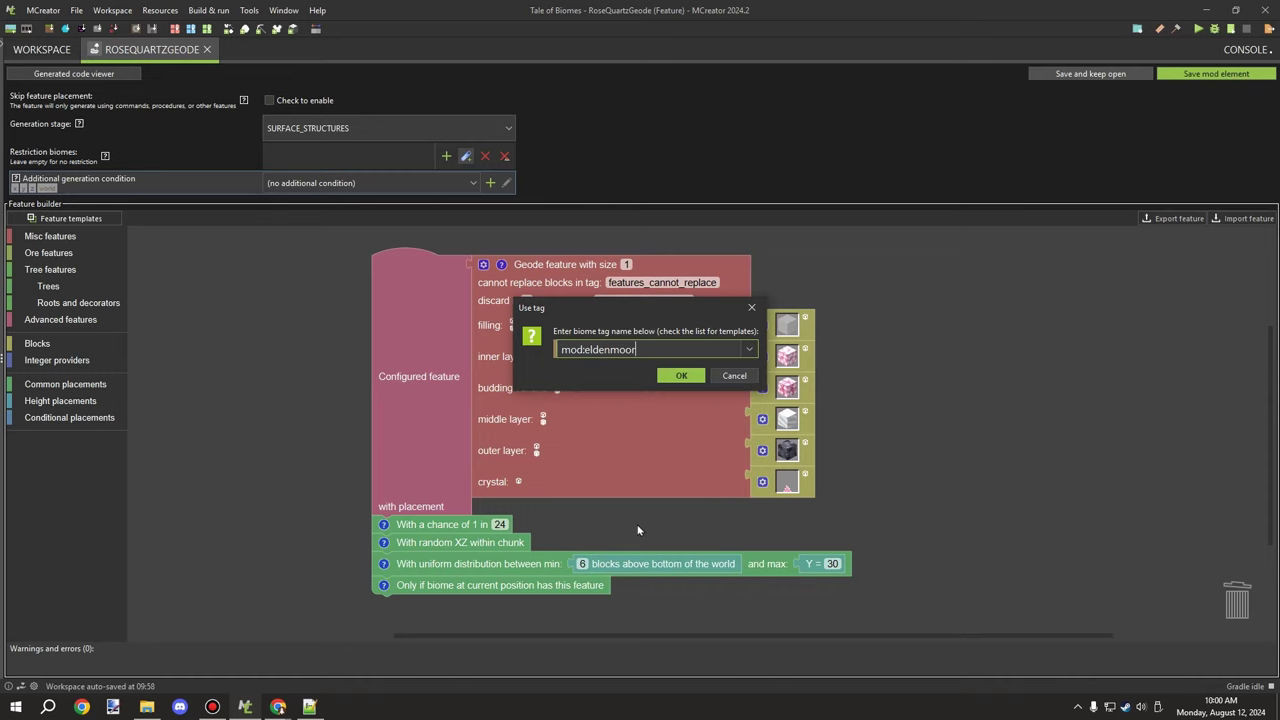
pyautogui.click(683, 376)
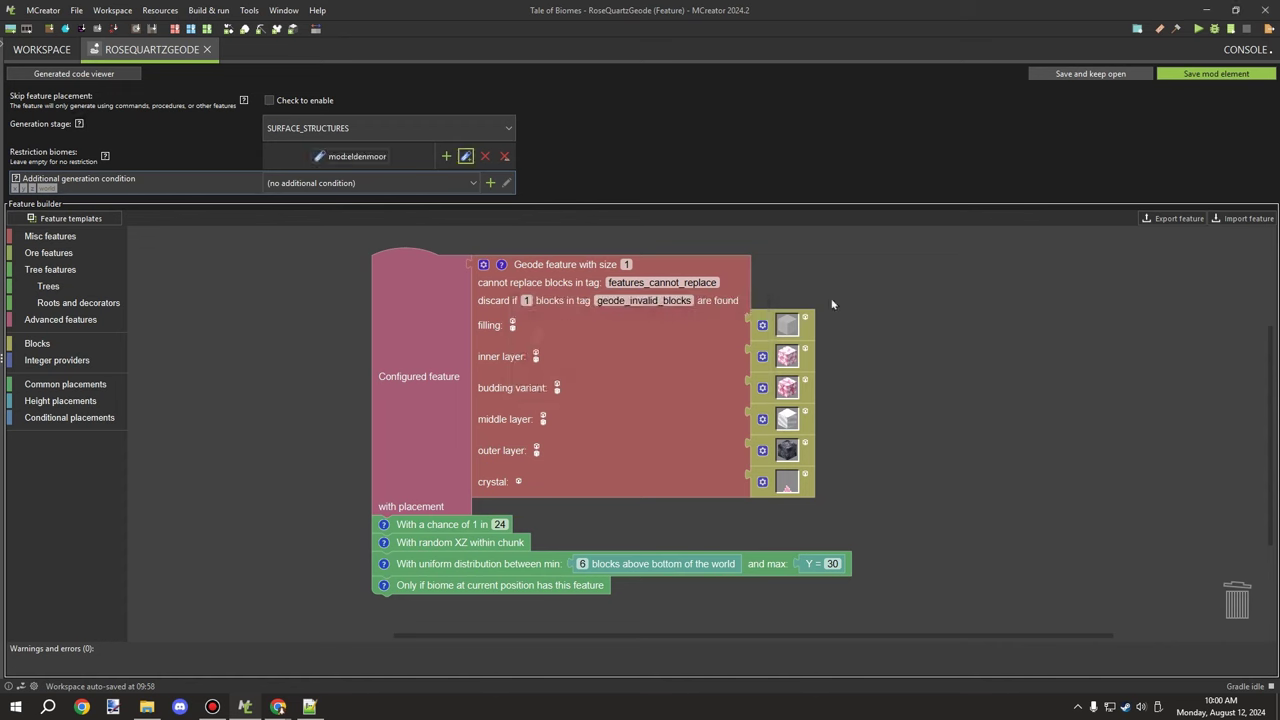
# - Set the geode feature's generation stage to UNDERGROUND_STRUCTURES and save the mod element
pyautogui.moveTo(951, 317); pyautogui.dragTo(946, 311)
pyautogui.click(318, 128)
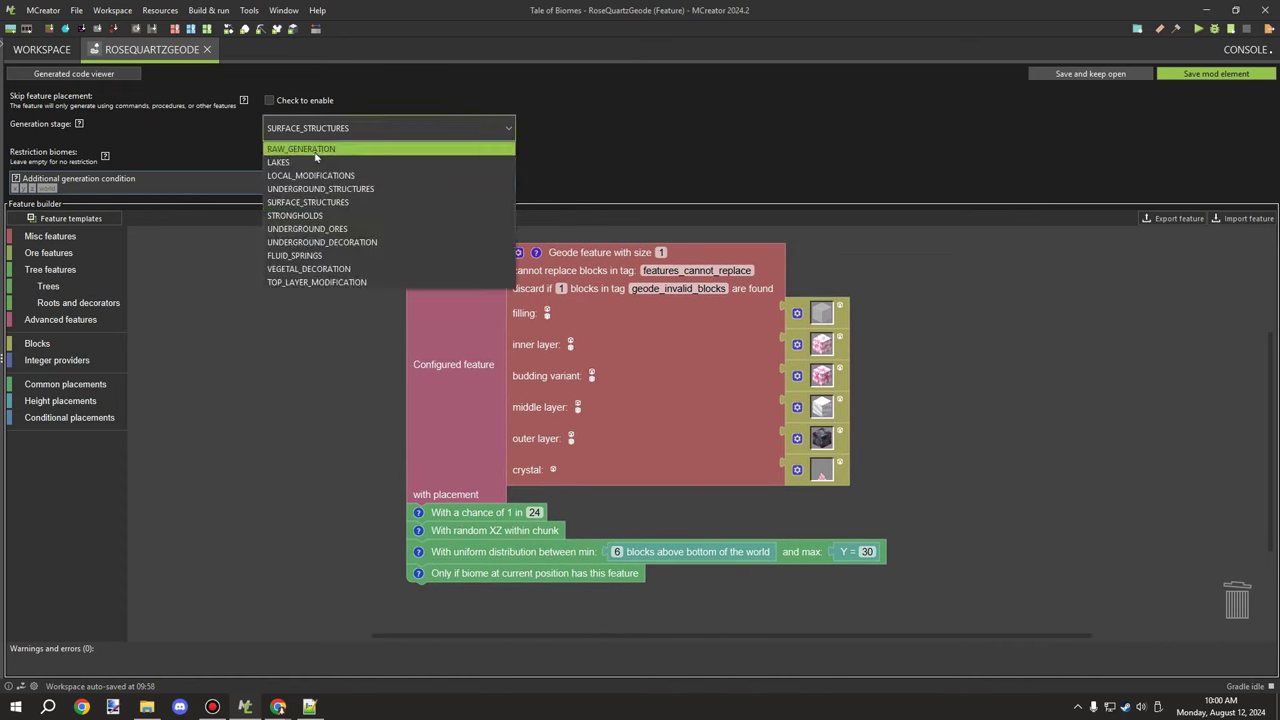
pyautogui.click(351, 190)
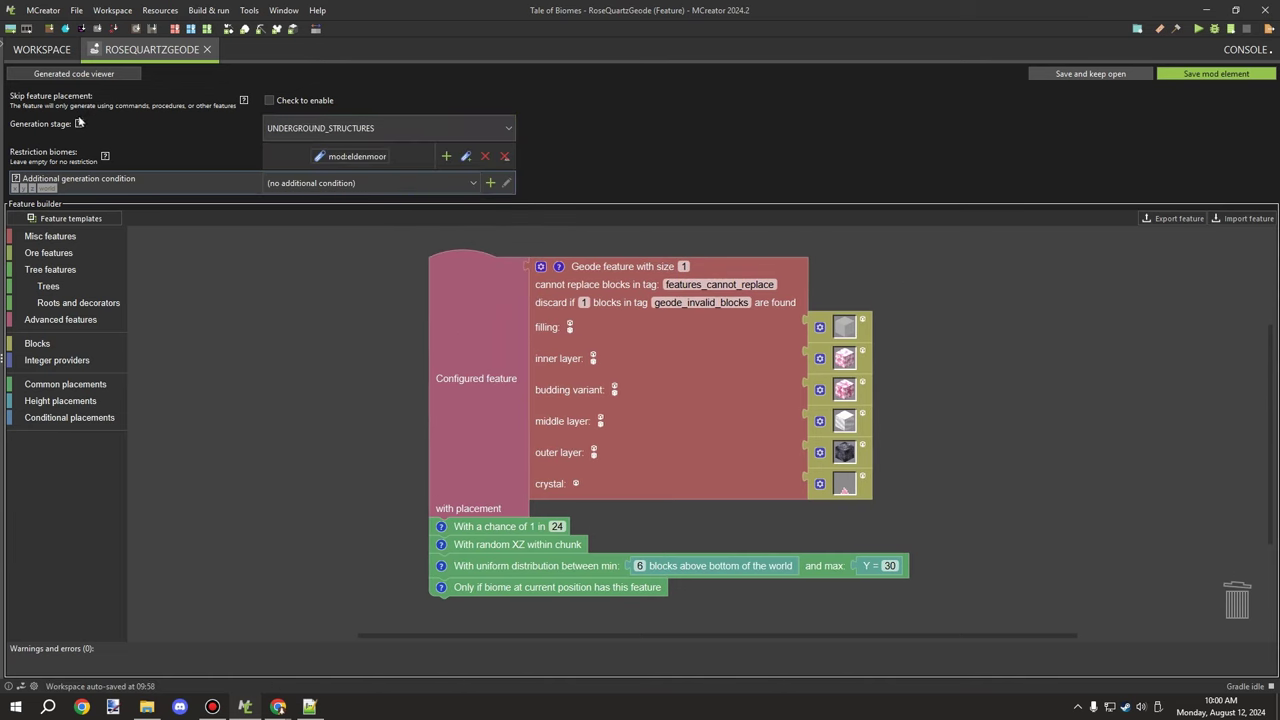
pyautogui.moveTo(80, 125)
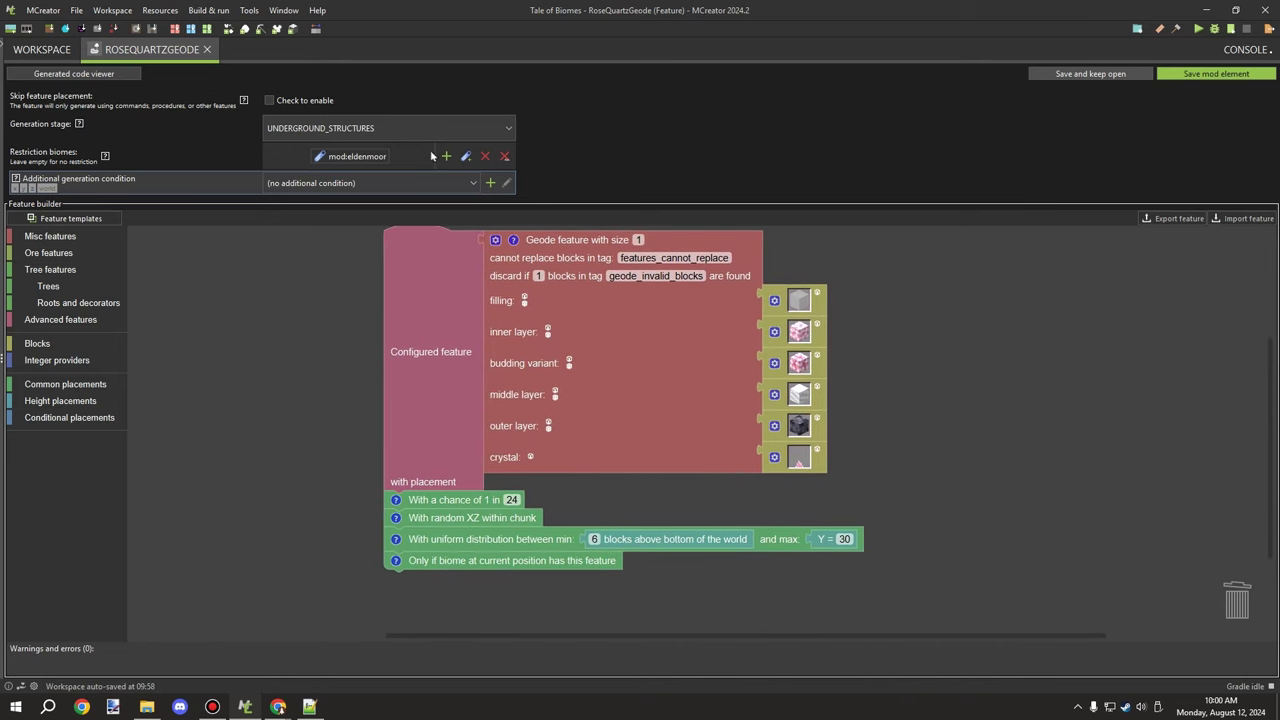
pyautogui.moveTo(944, 347); pyautogui.dragTo(872, 343)
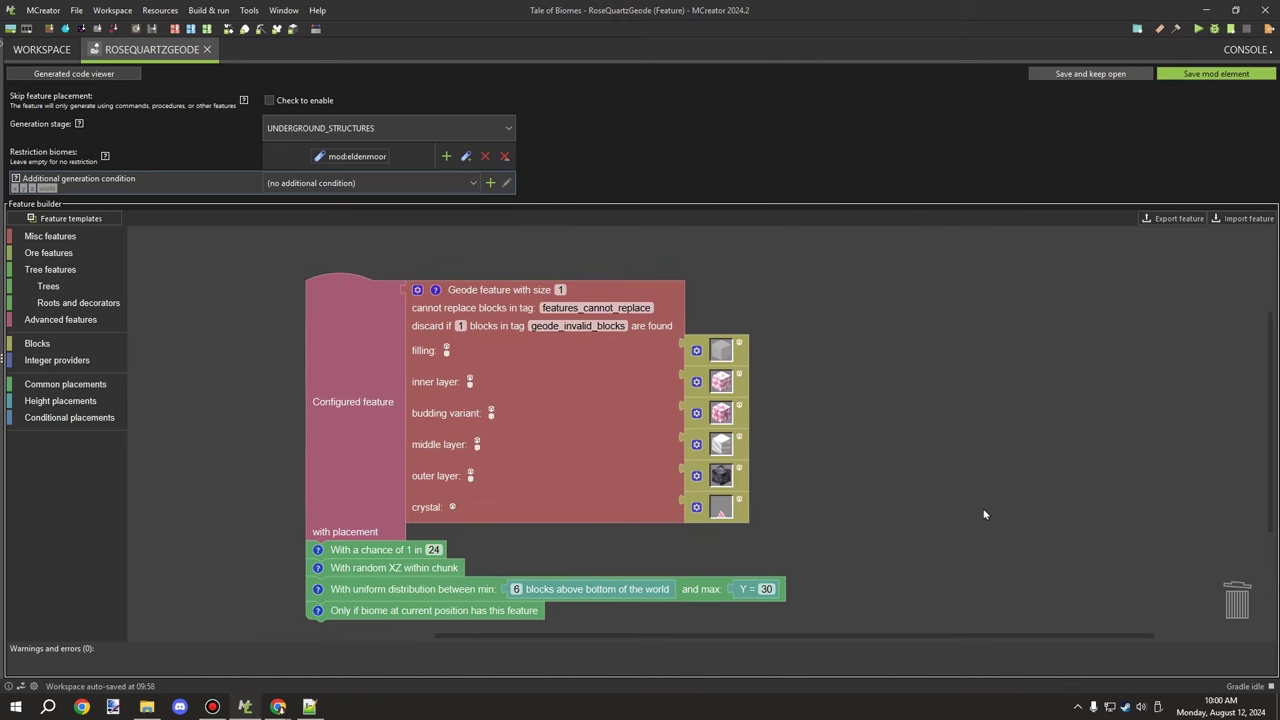
pyautogui.moveTo(984, 514); pyautogui.dragTo(988, 480)
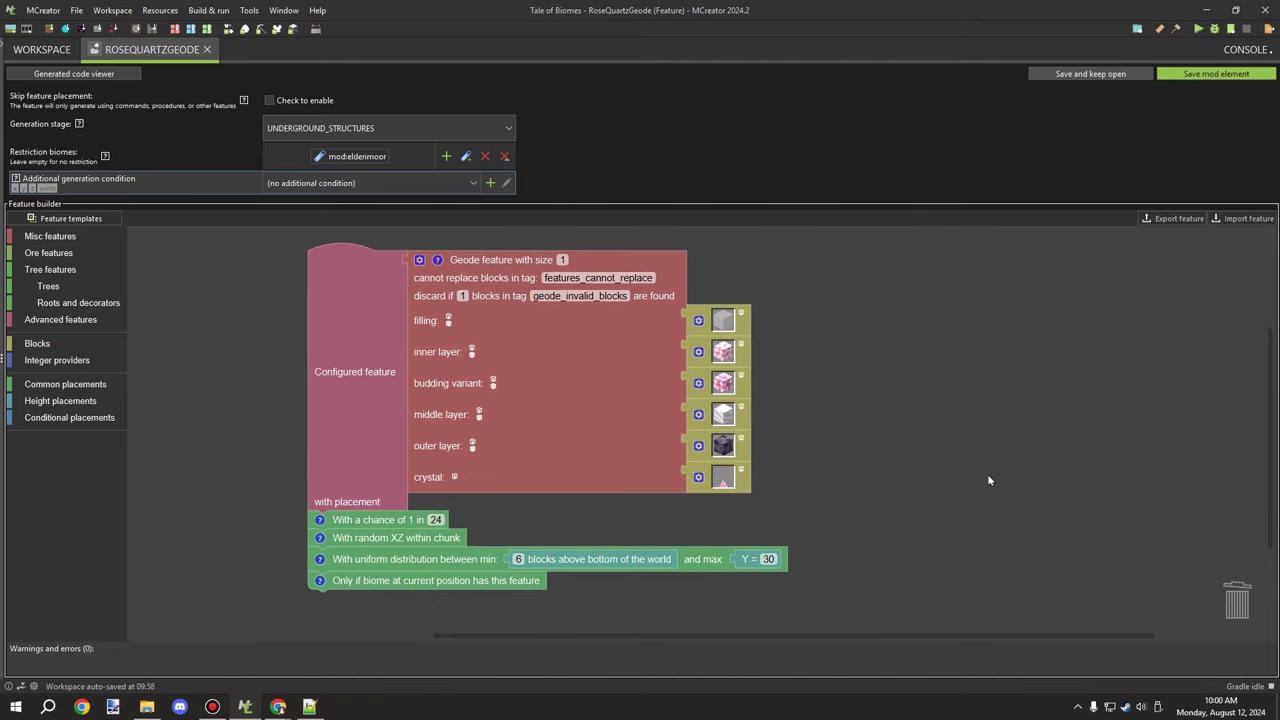
pyautogui.click(1216, 74)
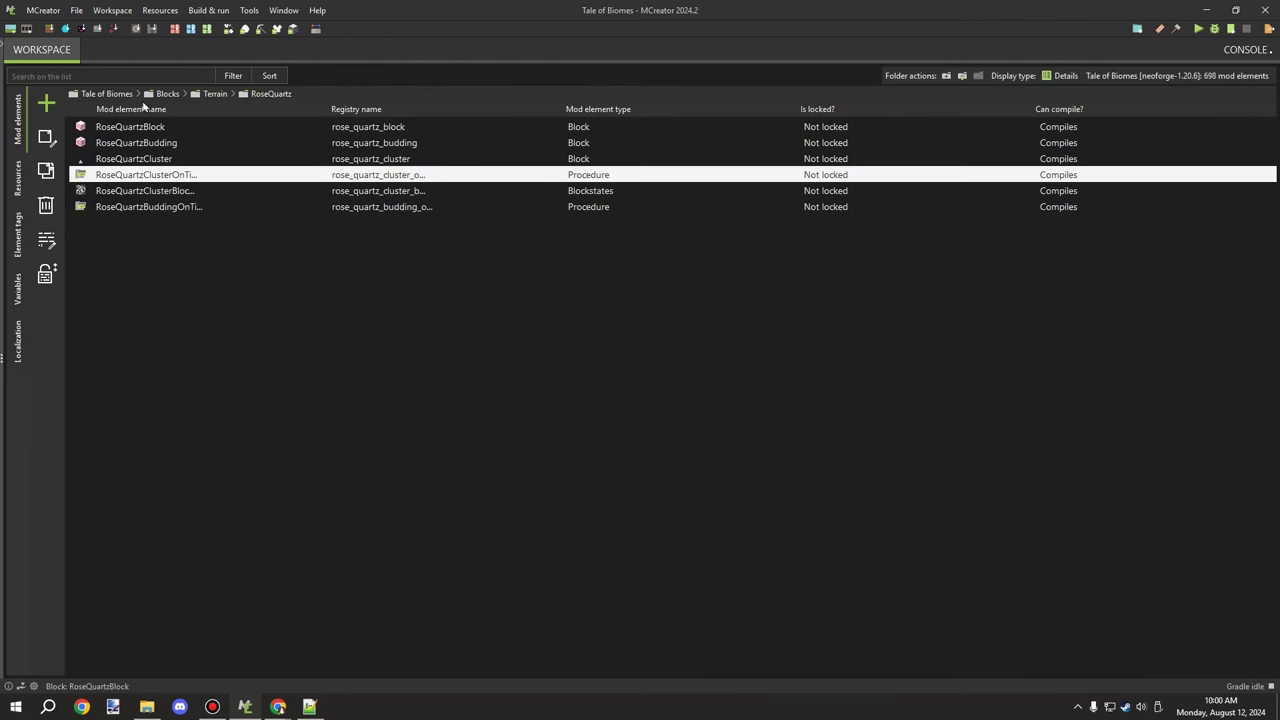
# - Create a RoseQuartzGeode folder inside the workspace's Features folder and move the RoseQuartzGeode feature into it
pyautogui.click(212, 94)
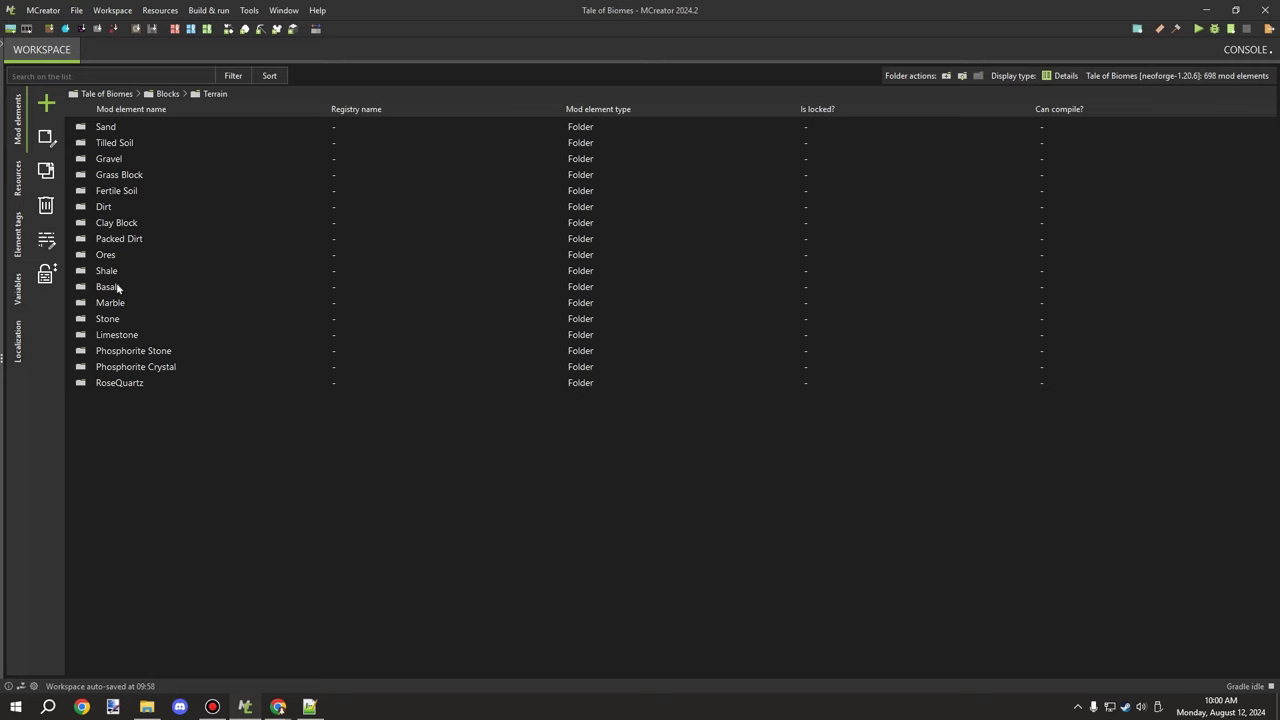
pyautogui.click(104, 94)
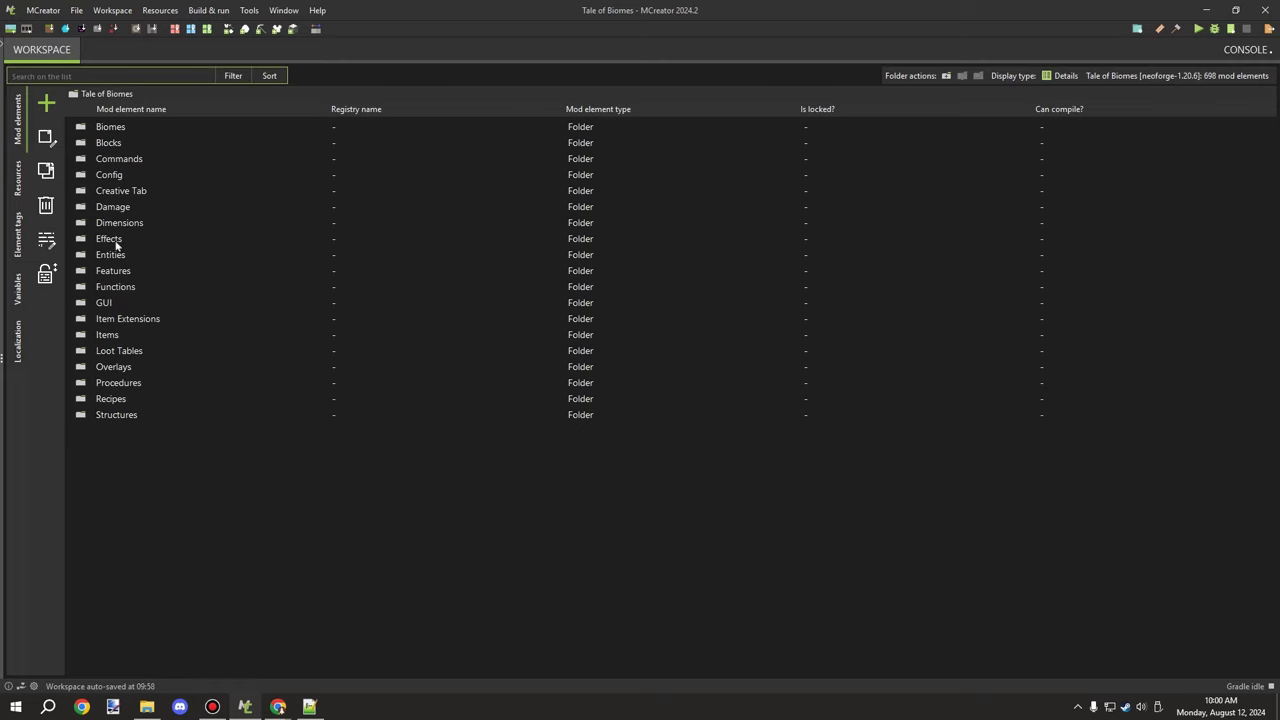
pyautogui.doubleClick(113, 268)
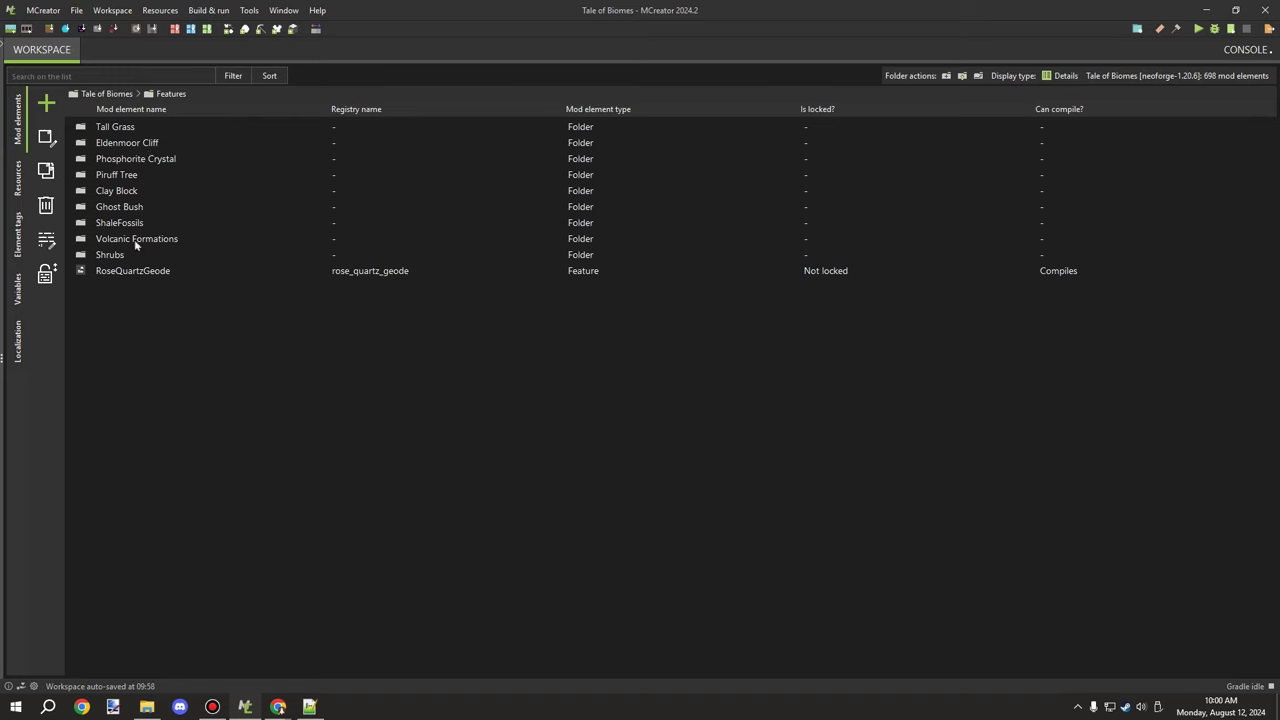
pyautogui.click(126, 279)
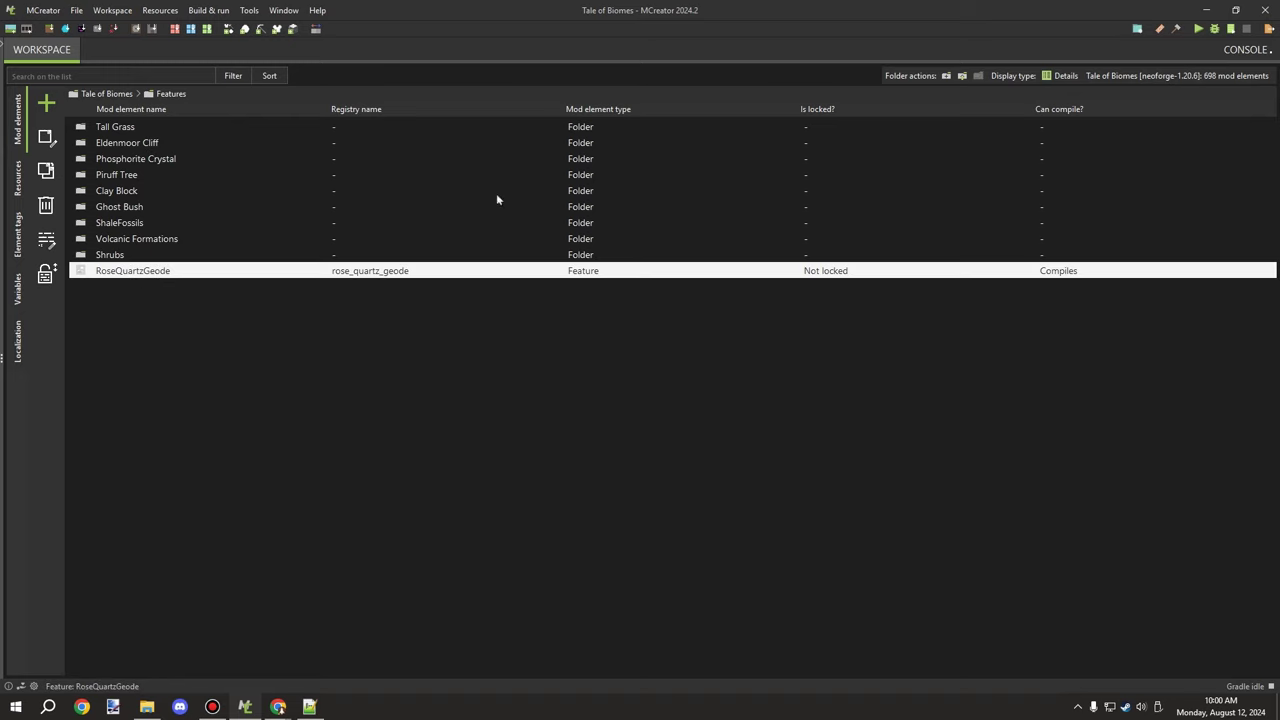
pyautogui.click(945, 77)
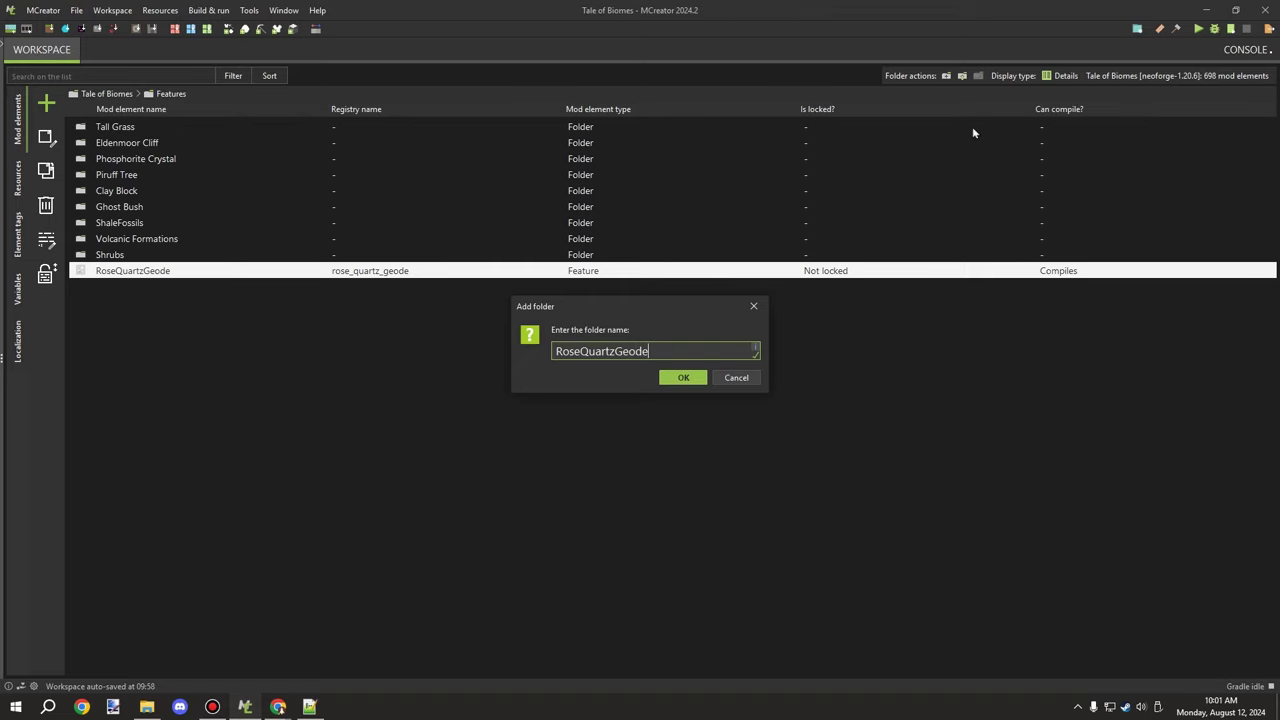
pyautogui.click(684, 377)
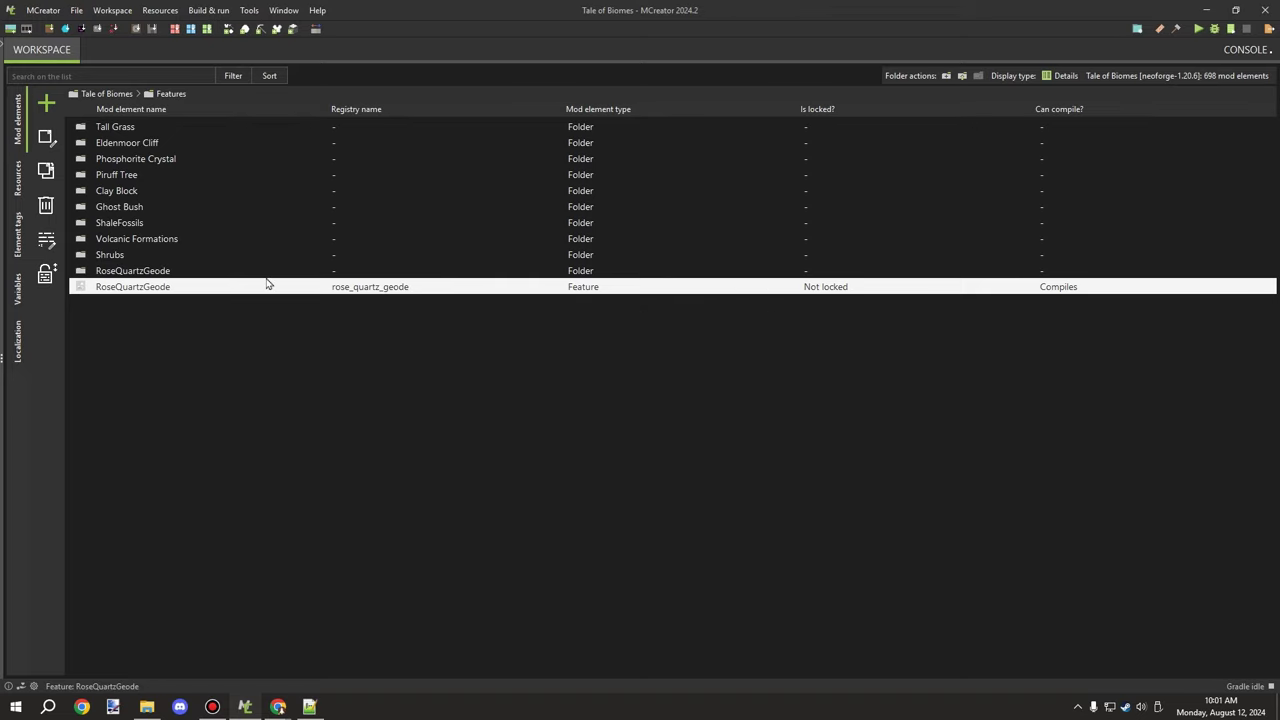
pyautogui.moveTo(103, 289); pyautogui.dragTo(103, 279)
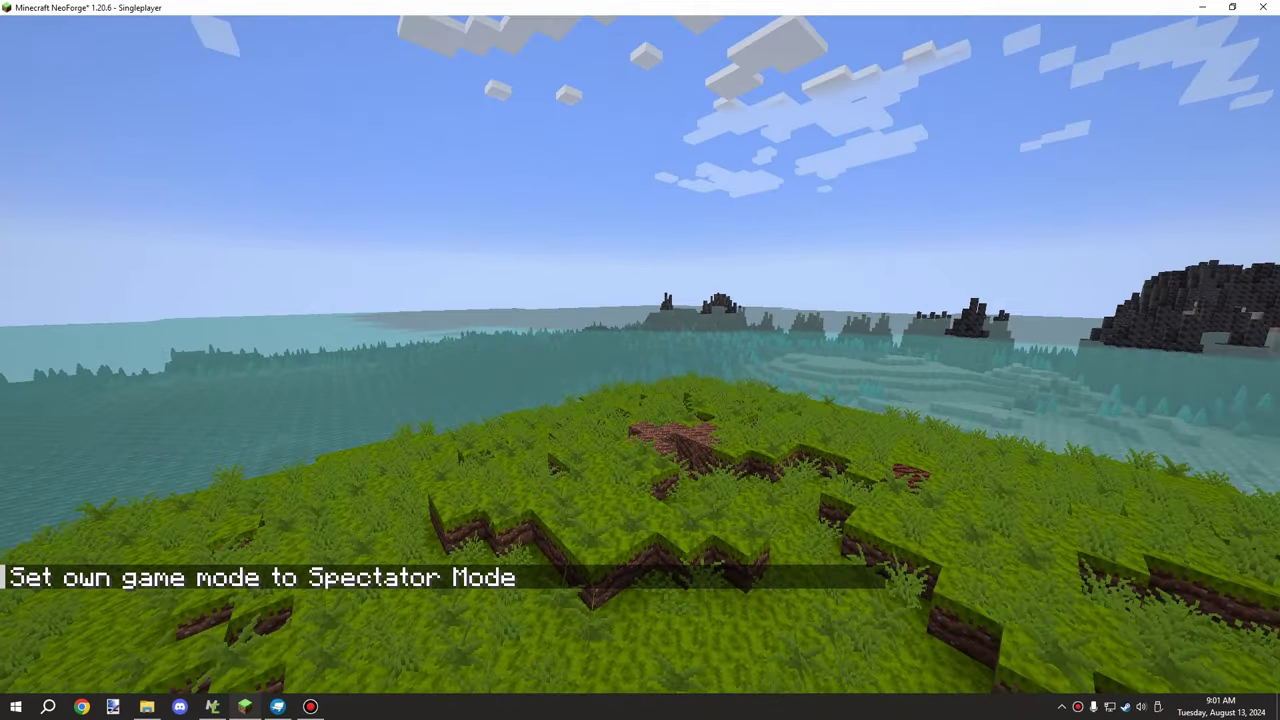
# - In Minecraft, fly over the island and below the terrain in Spectator Mode to find a generated rose quartz geode
pyautogui.press('w')
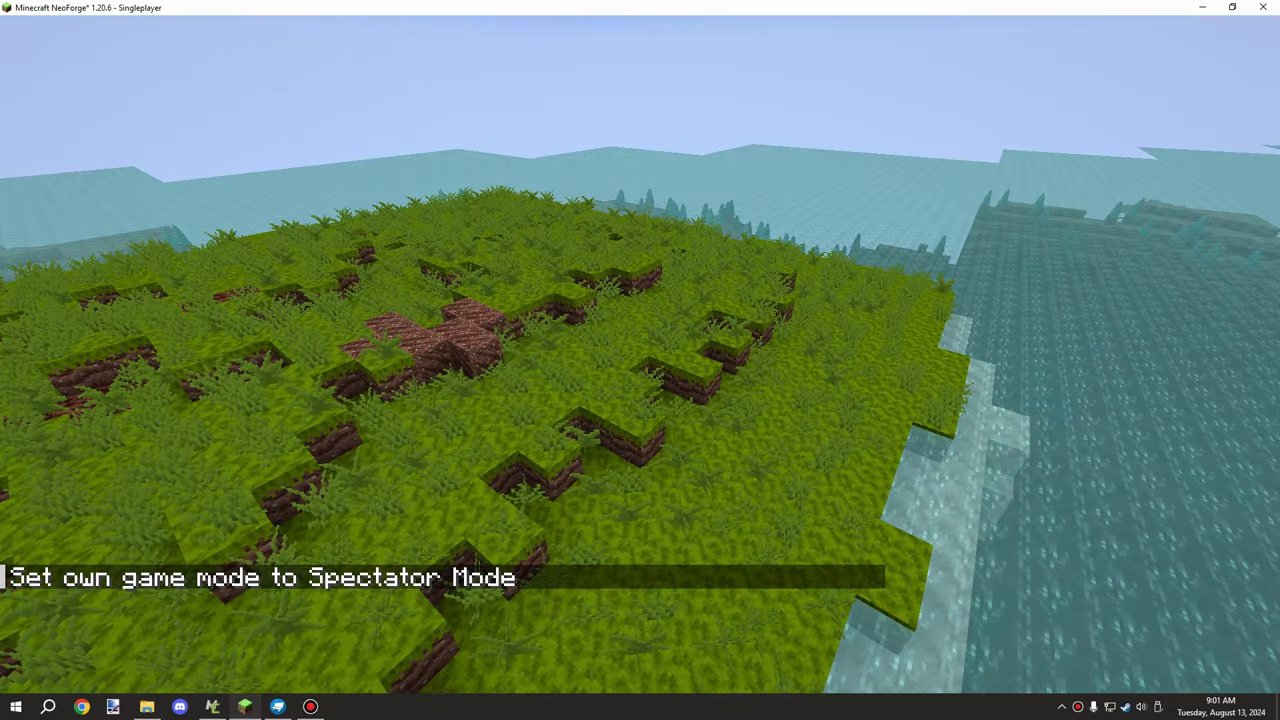
pyautogui.press('a')
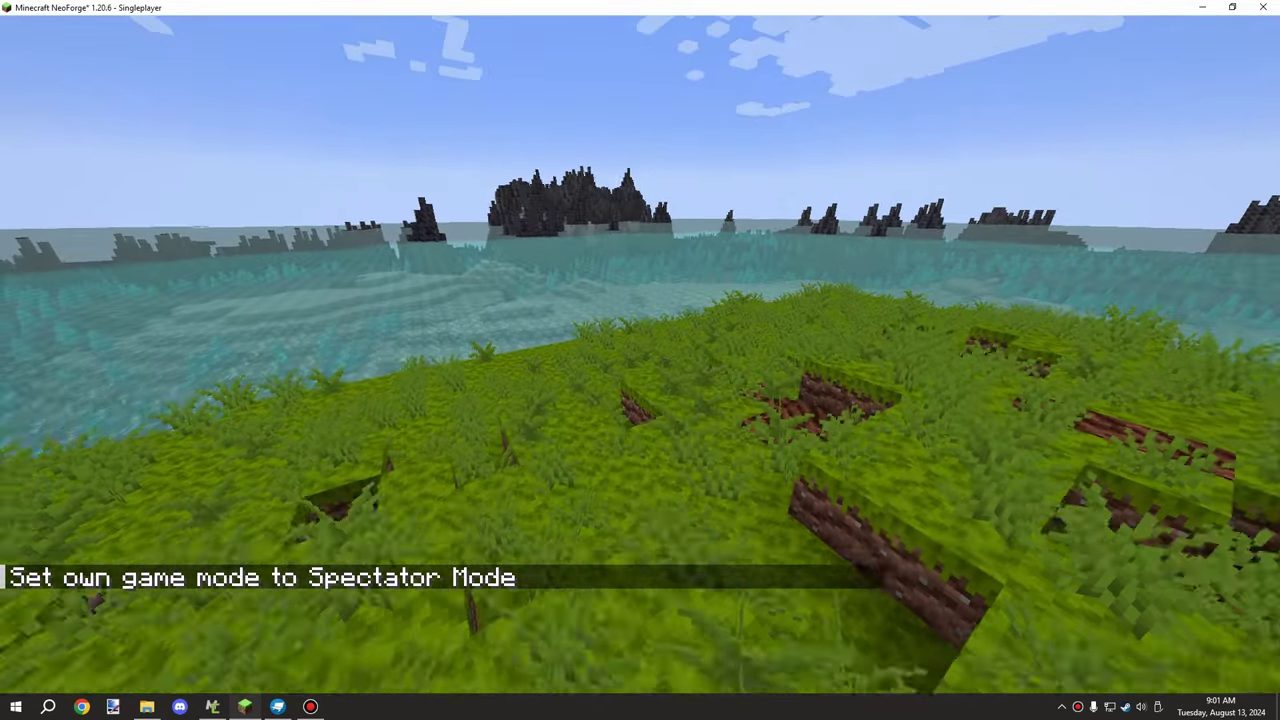
pyautogui.press('w')
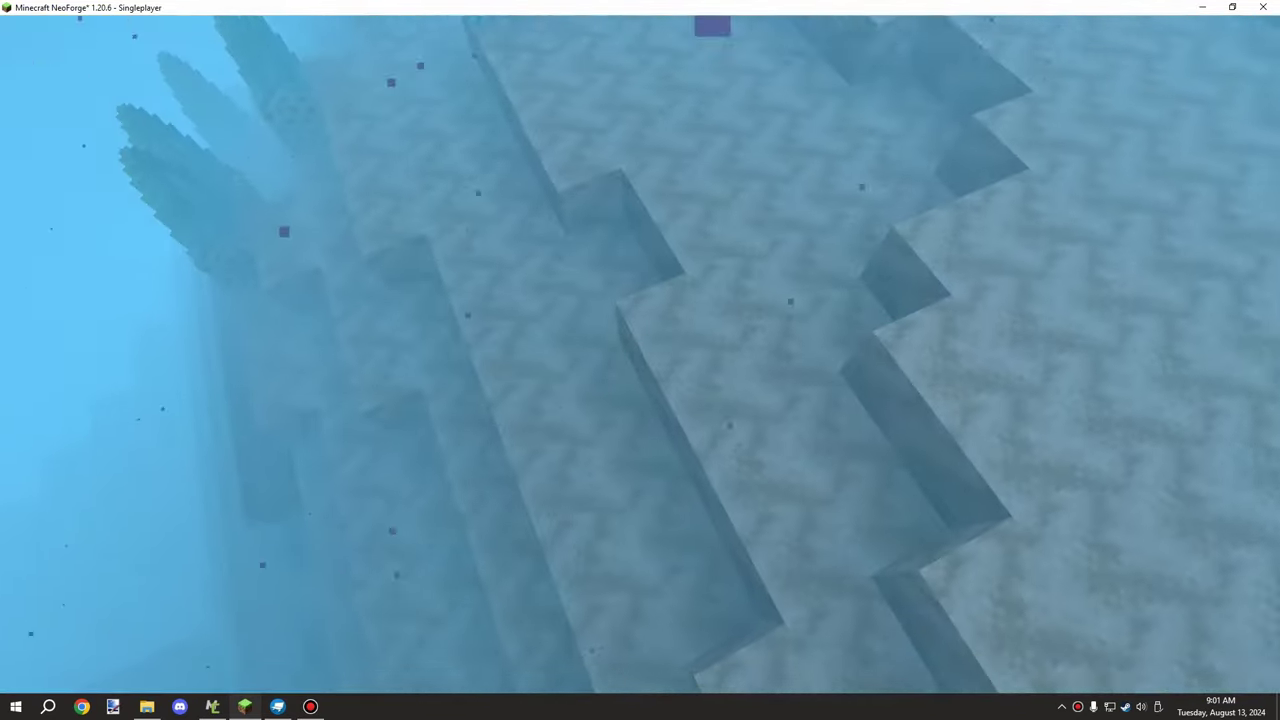
pyautogui.press('w')
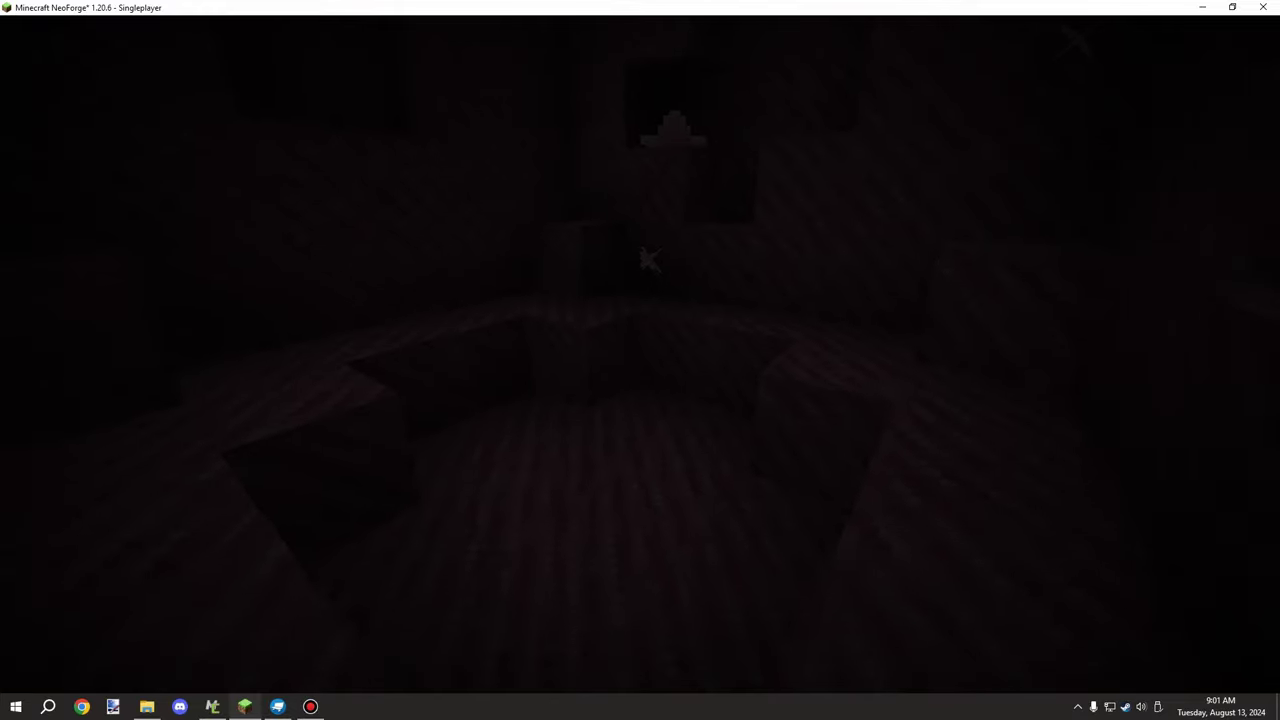
# - Switch to Creative Mode and put a lantern from the Functional Blocks into the empty hotbar slot
pyautogui.hotkey('F3', 'F4')
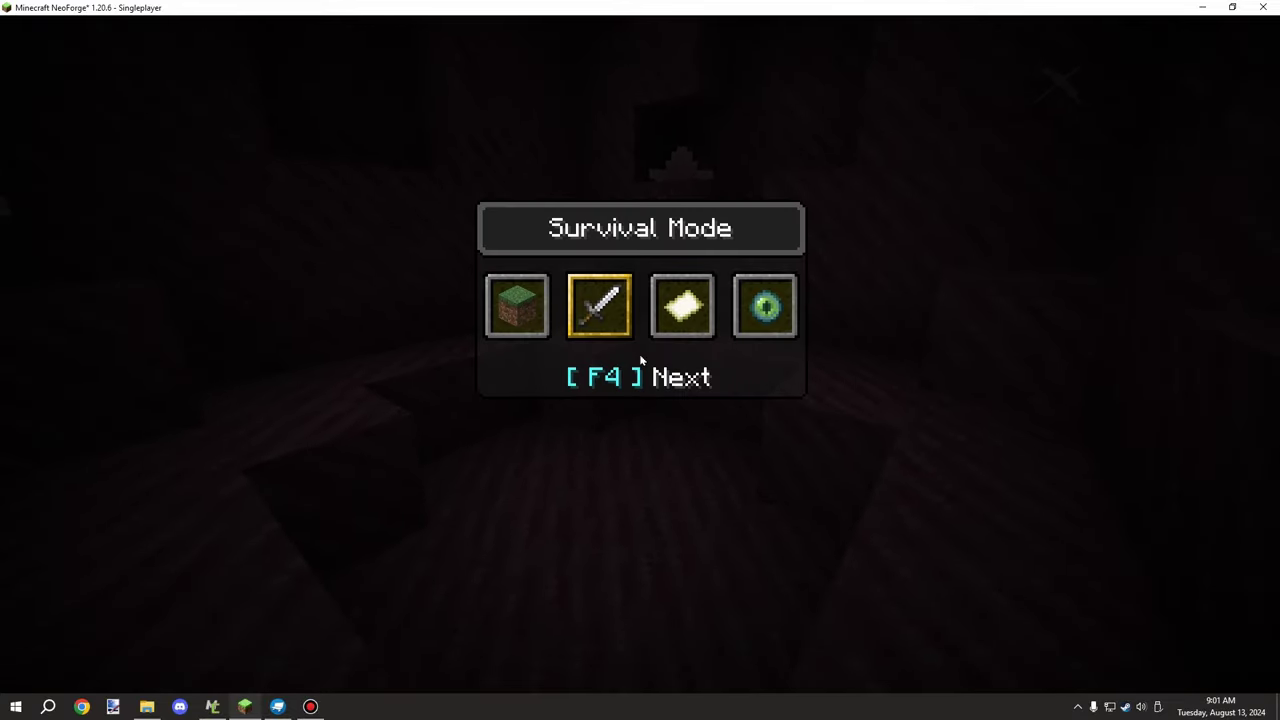
pyautogui.press('F4')
pyautogui.press('F4')
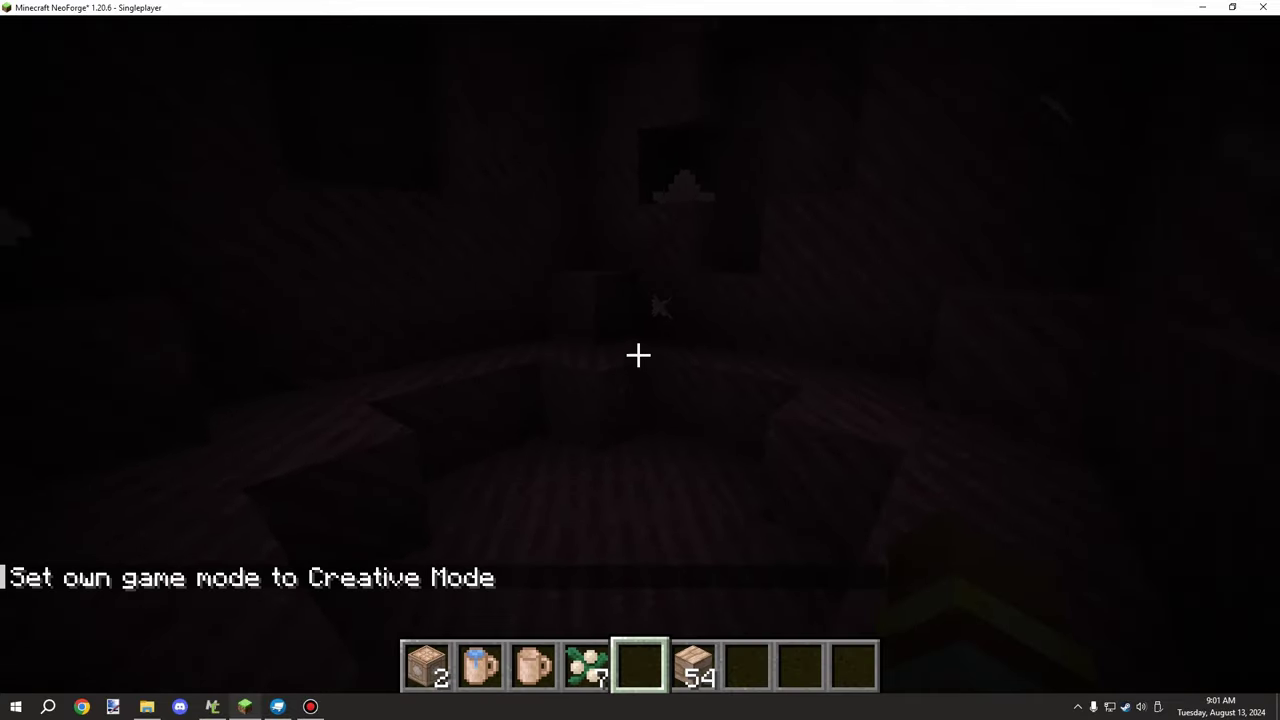
pyautogui.press('e')
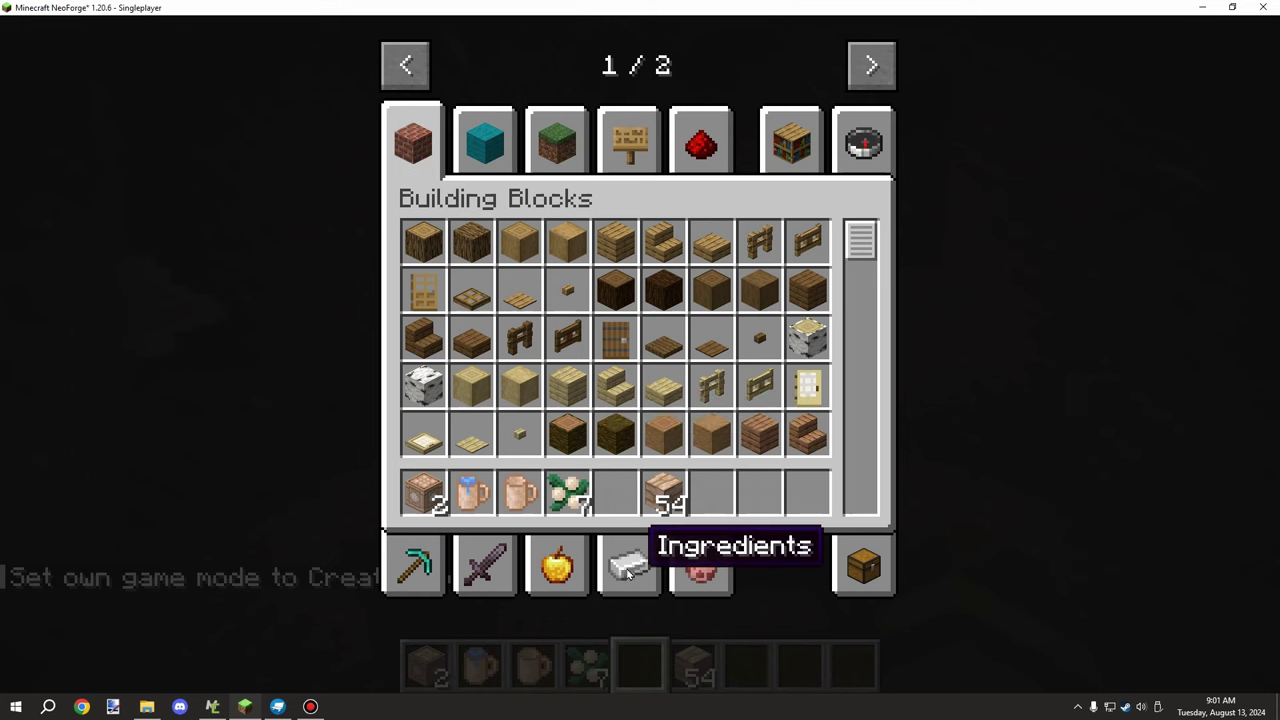
pyautogui.click(638, 556)
pyautogui.click(557, 558)
pyautogui.click(484, 565)
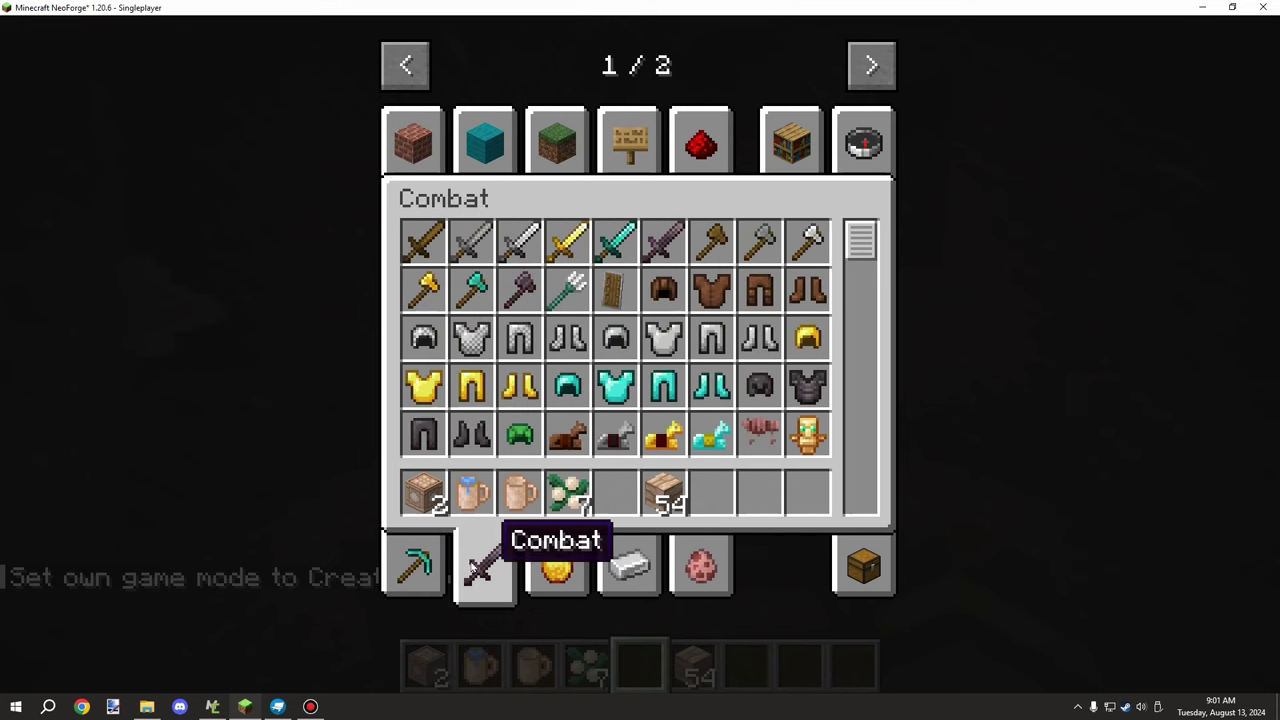
pyautogui.click(416, 565)
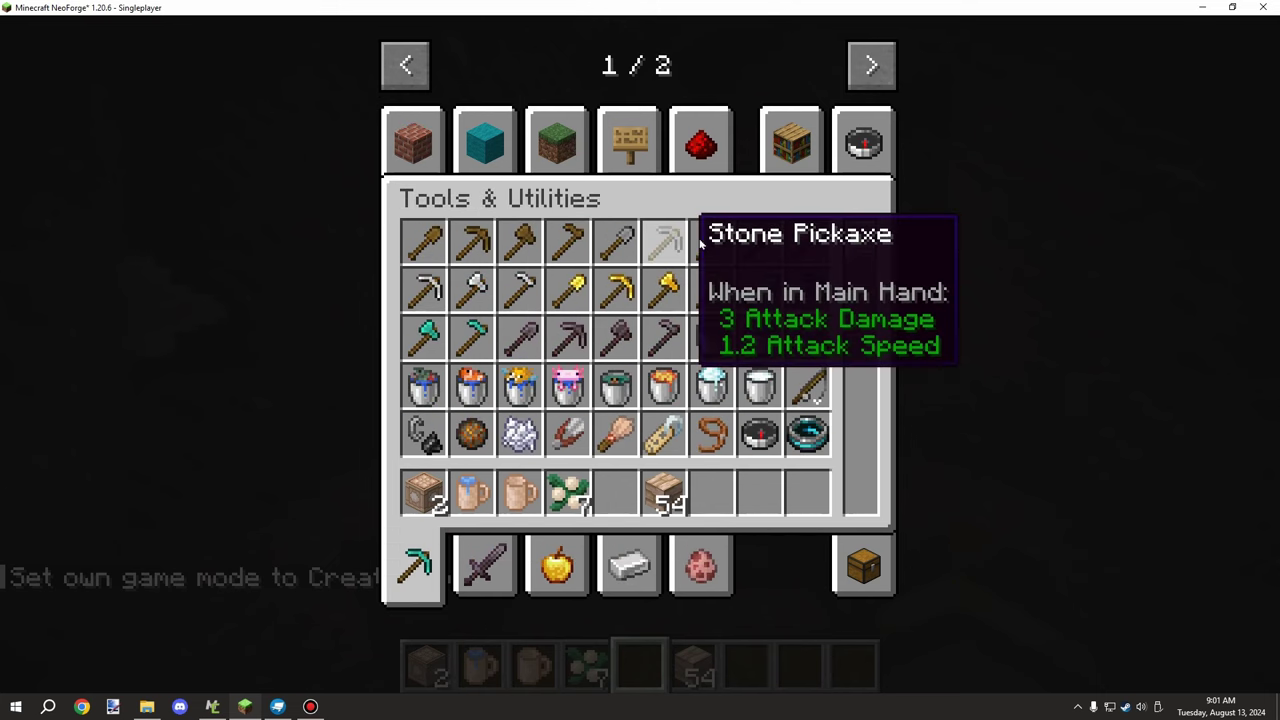
pyautogui.click(630, 135)
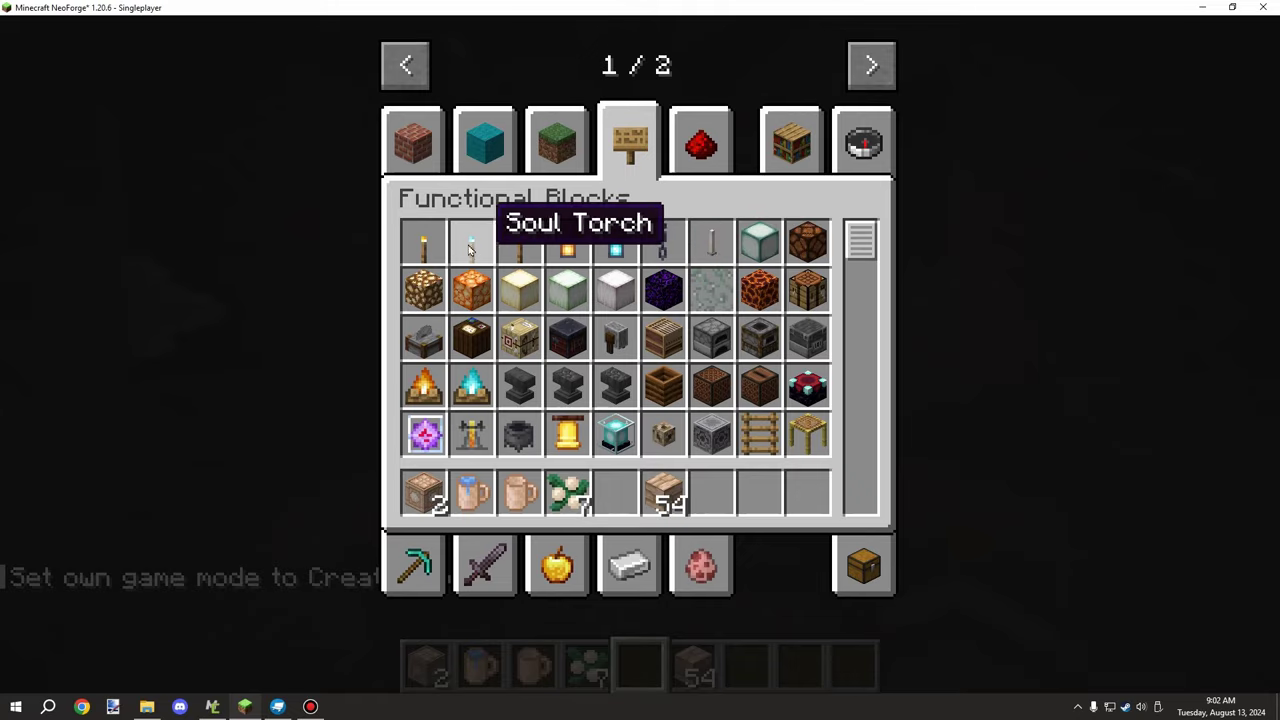
pyautogui.click(624, 482)
pyautogui.press('e')
# - Place several lanterns on the rose quartz blocks to light up the inside of the geode
pyautogui.scroll(-1, 638, 355)
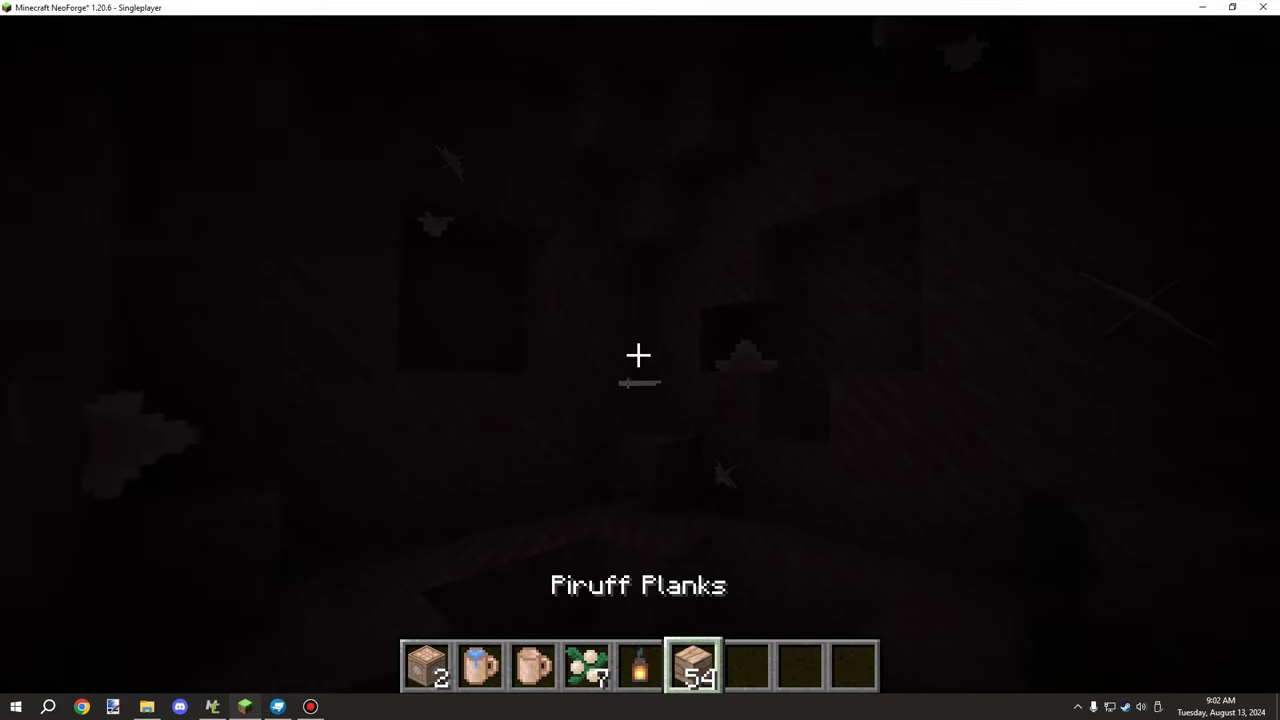
pyautogui.scroll(1, 638, 355)
pyautogui.rightClick(638, 355)
pyautogui.rightClick(638, 355)
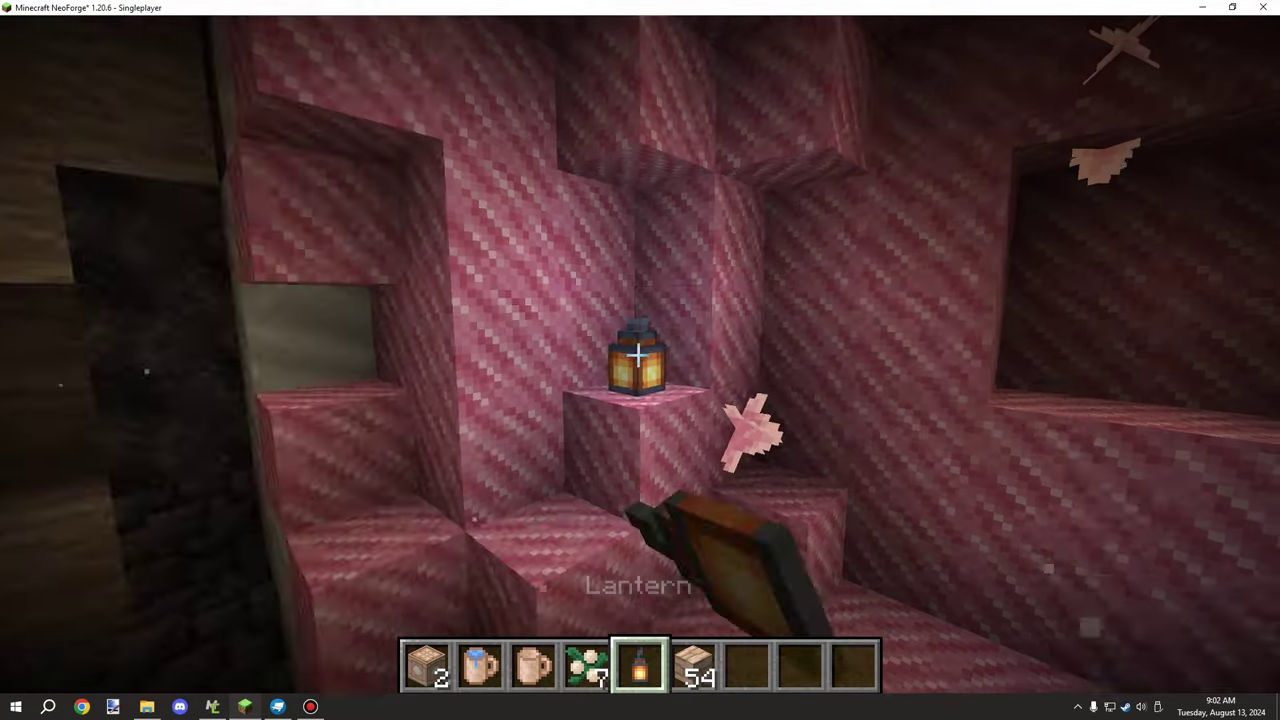
pyautogui.rightClick(638, 355)
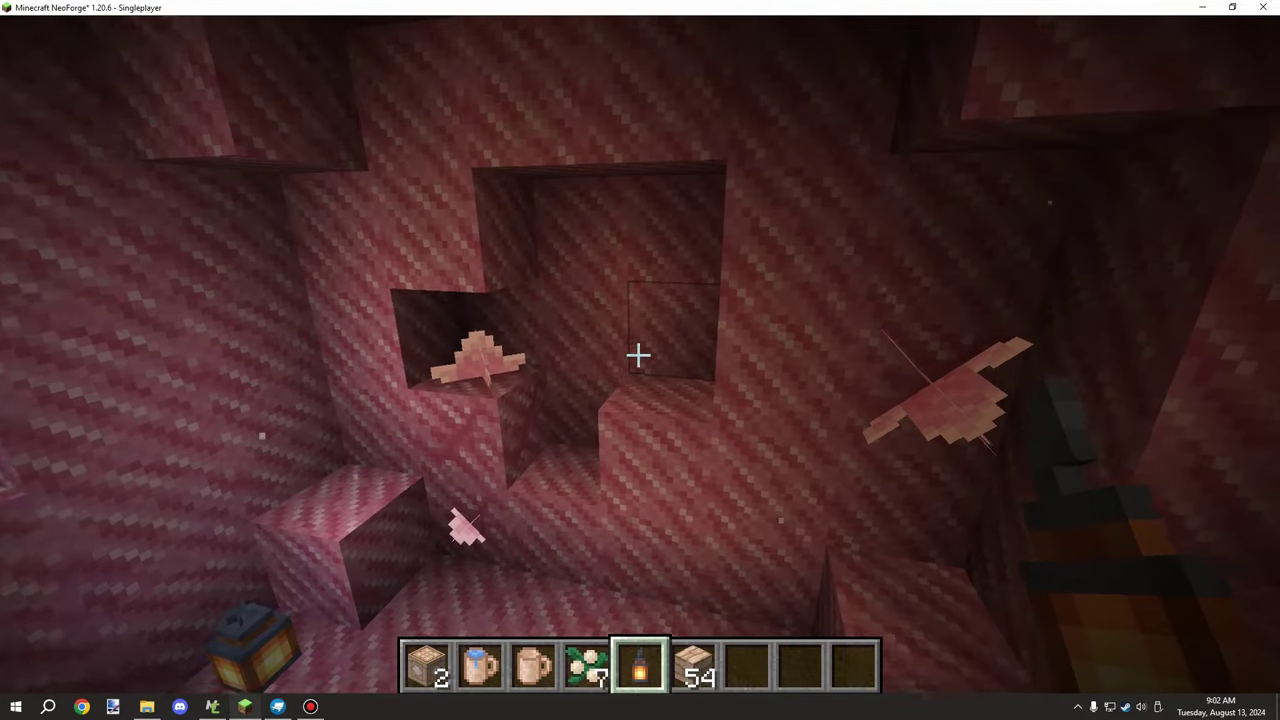
pyautogui.rightClick(640, 360)
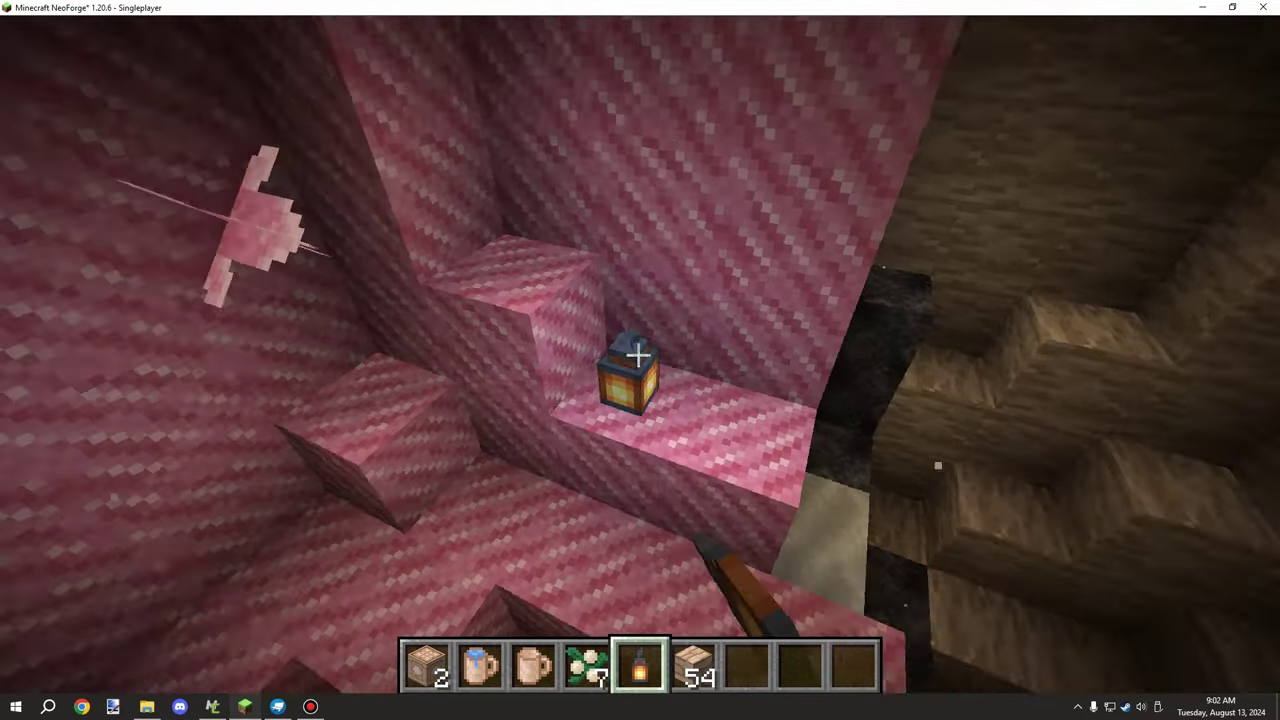
pyautogui.scroll(3, 640, 360)
pyautogui.scroll(-2, 640, 360)
pyautogui.scroll(1, 640, 360)
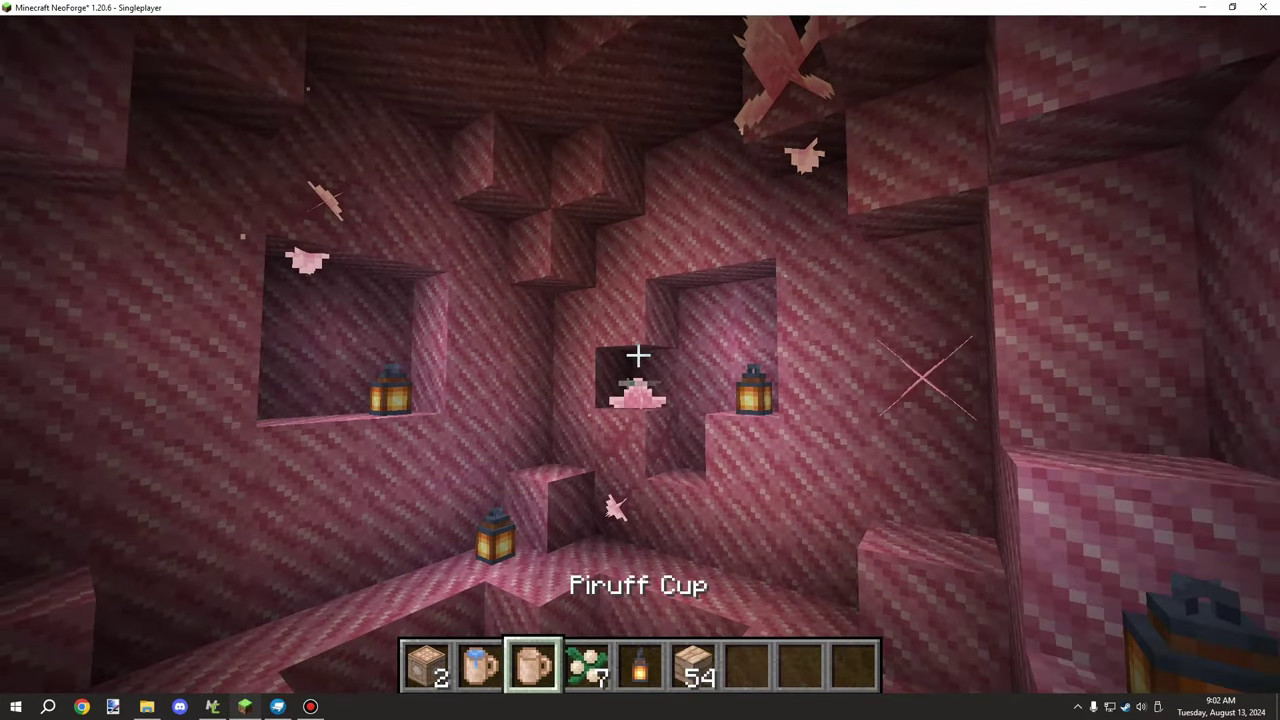
pyautogui.scroll(1, 640, 356)
pyautogui.scroll(-1, 640, 356)
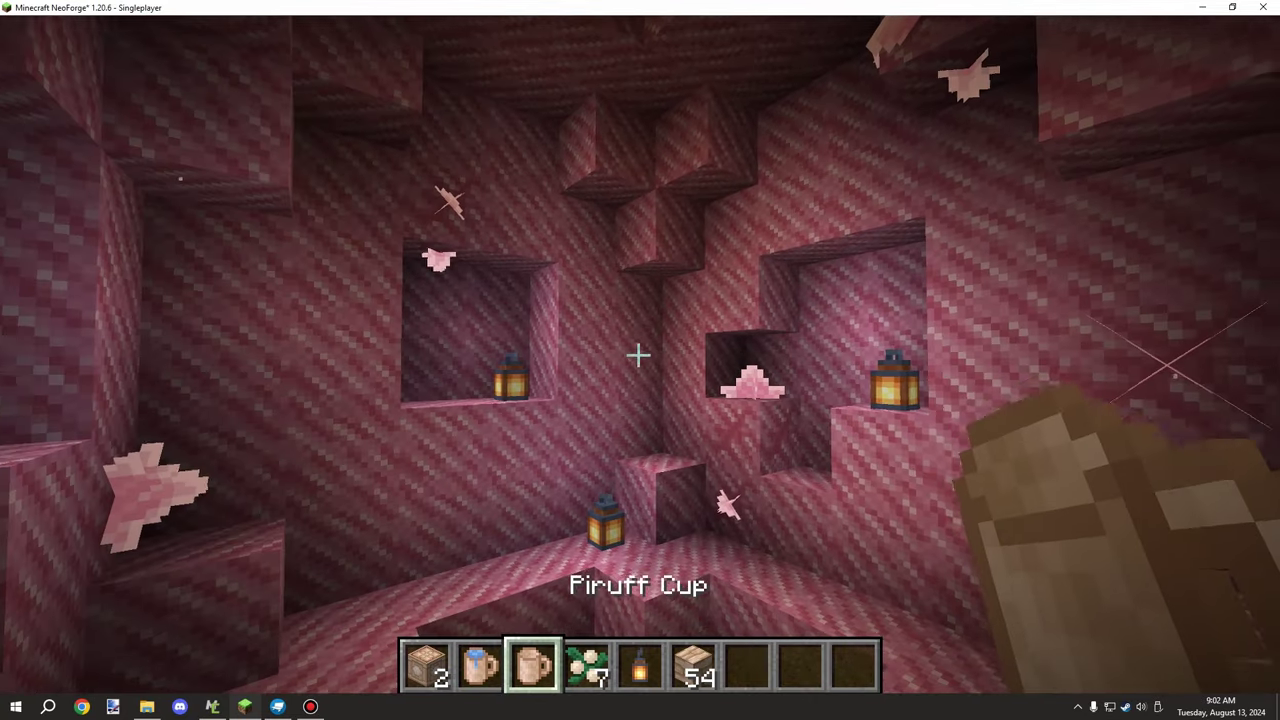
pyautogui.scroll(-1, 640, 356)
pyautogui.scroll(2, 638, 355)
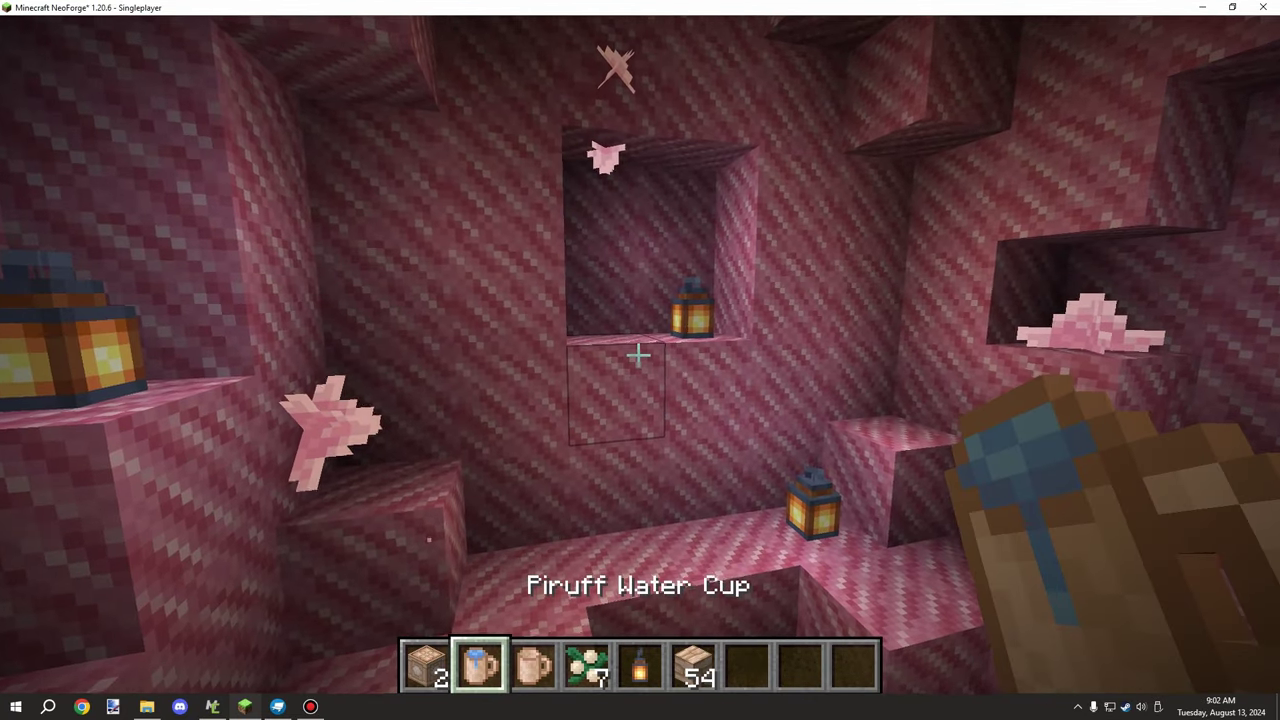
# - Switch to Survival Mode and drink the Piruff Water Cup while standing inside the geode
pyautogui.hotkey('F3', 'F4')
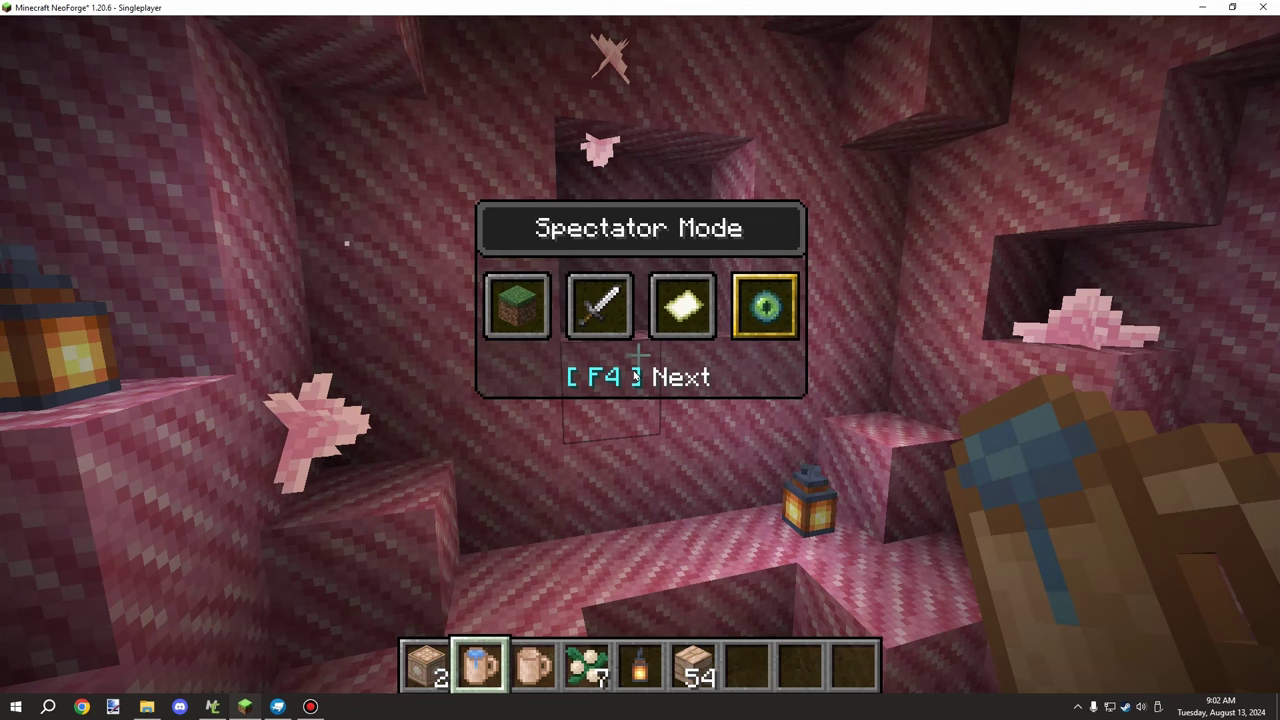
pyautogui.press('F4')
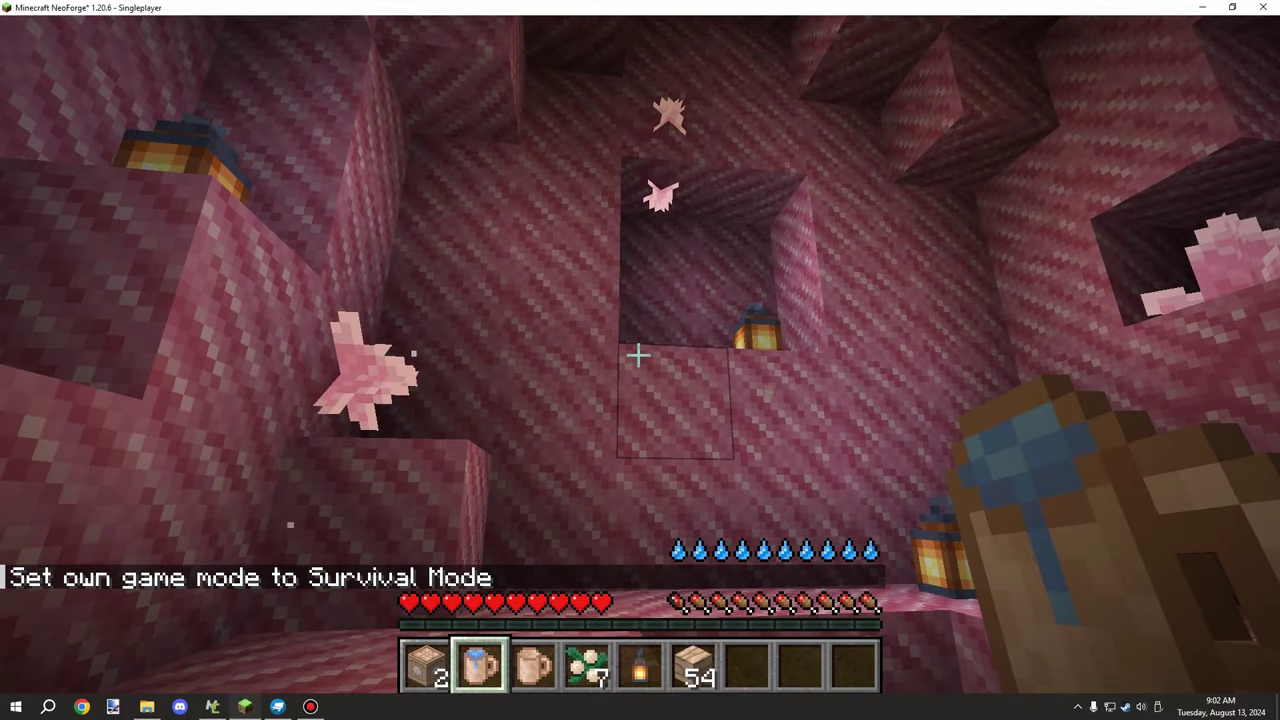
pyautogui.press('w')
pyautogui.press('s')
pyautogui.scroll(-1, 638, 355)
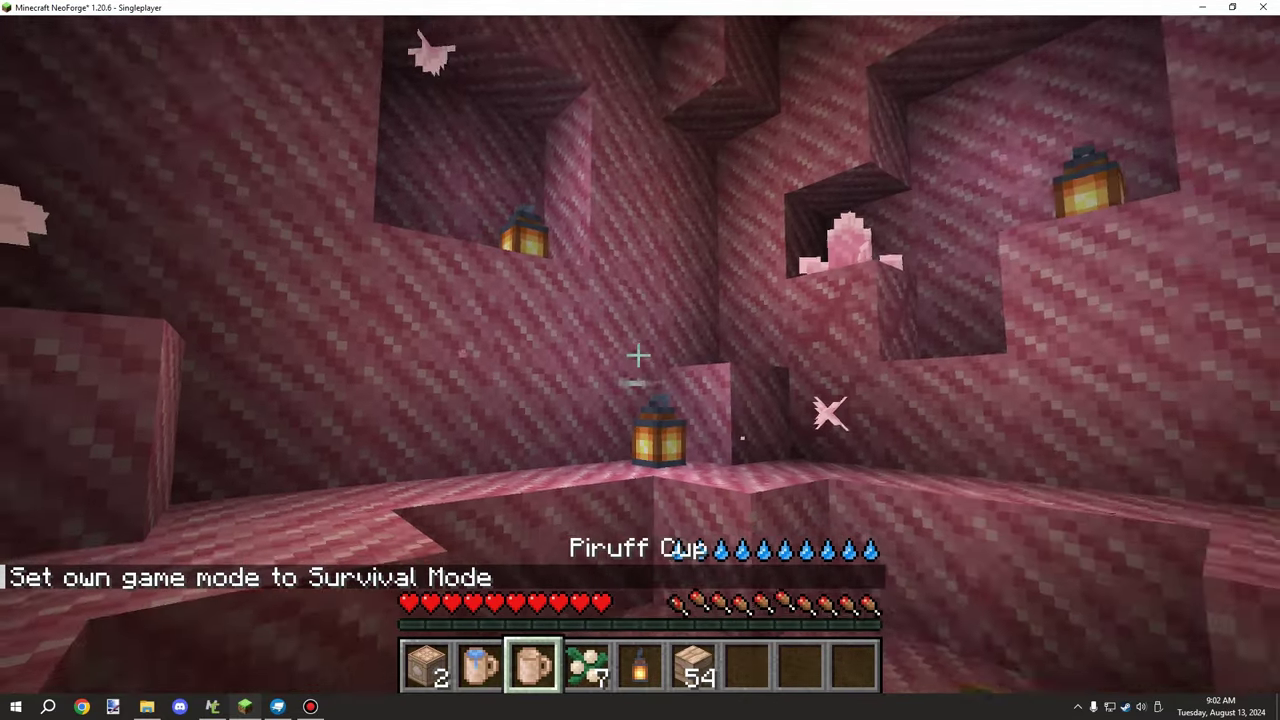
pyautogui.scroll(1, 638, 355)
pyautogui.press('w')
pyautogui.rightClick(638, 355)
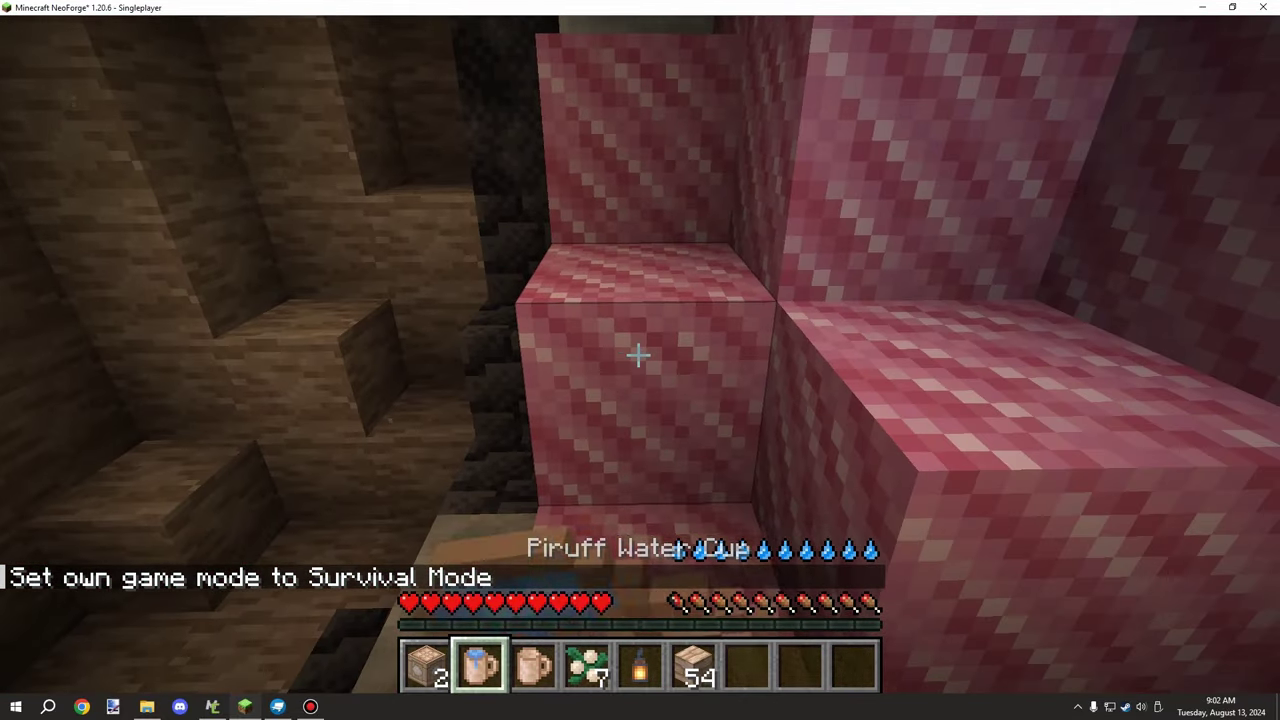
pyautogui.press('s')
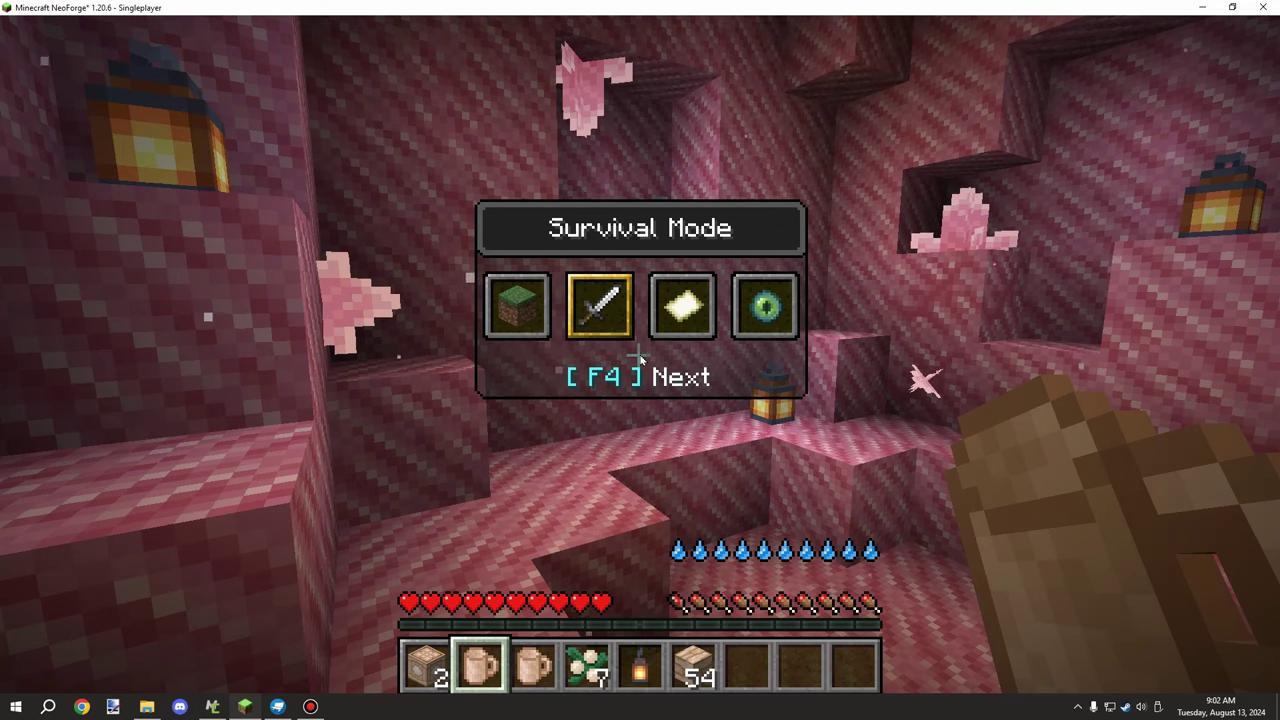
# - Switch to Spectator Mode and fly up out of the geode to the edge of the nearby grassy island
pyautogui.press('F3')
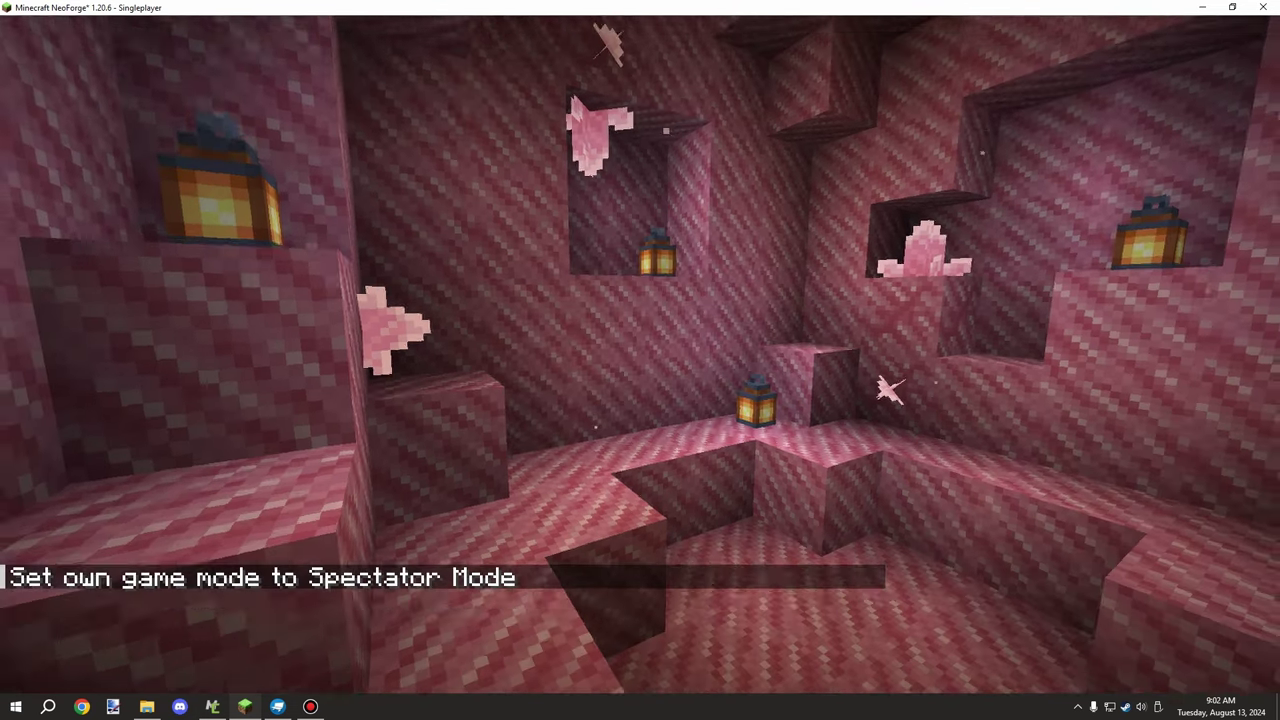
pyautogui.press('space')
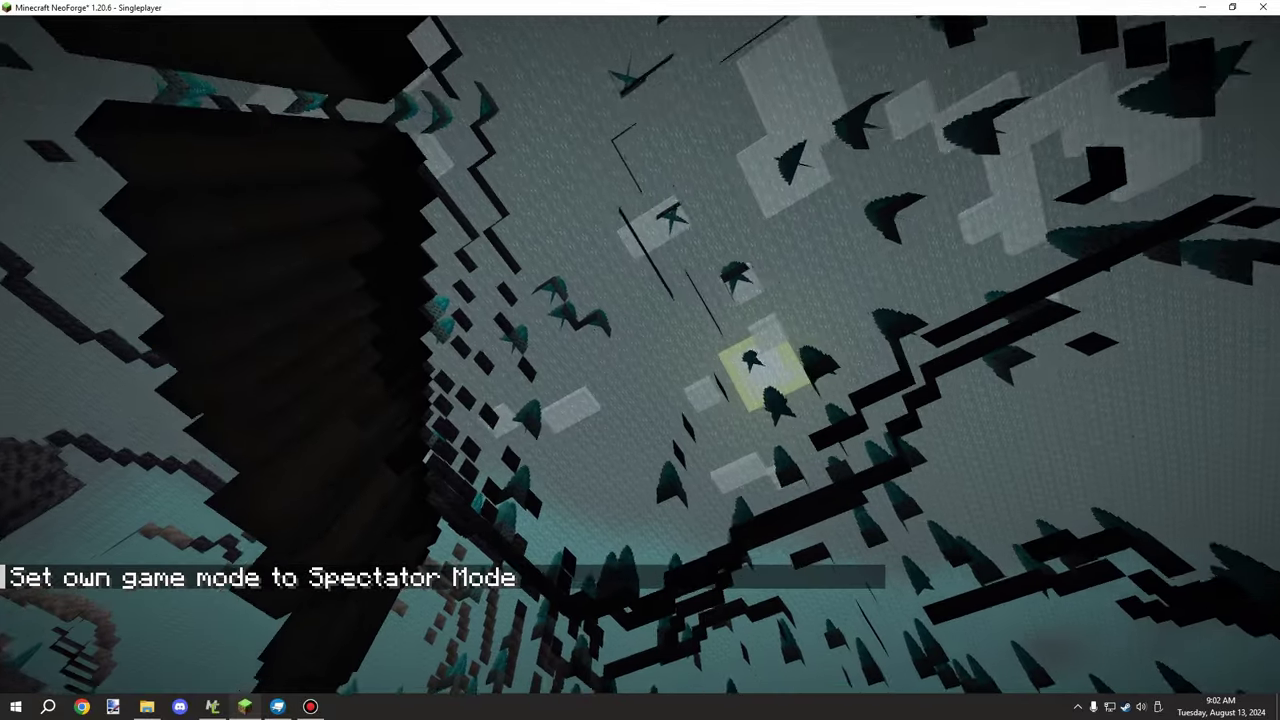
pyautogui.press('space')
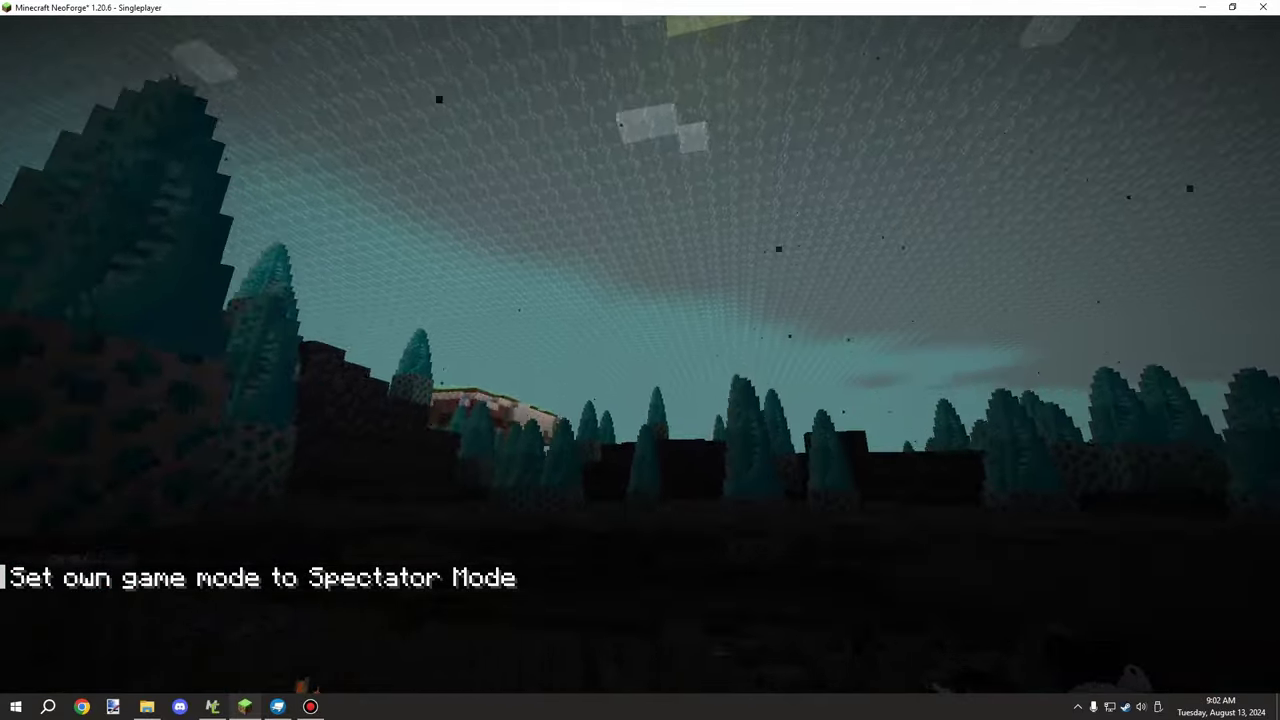
pyautogui.press('space')
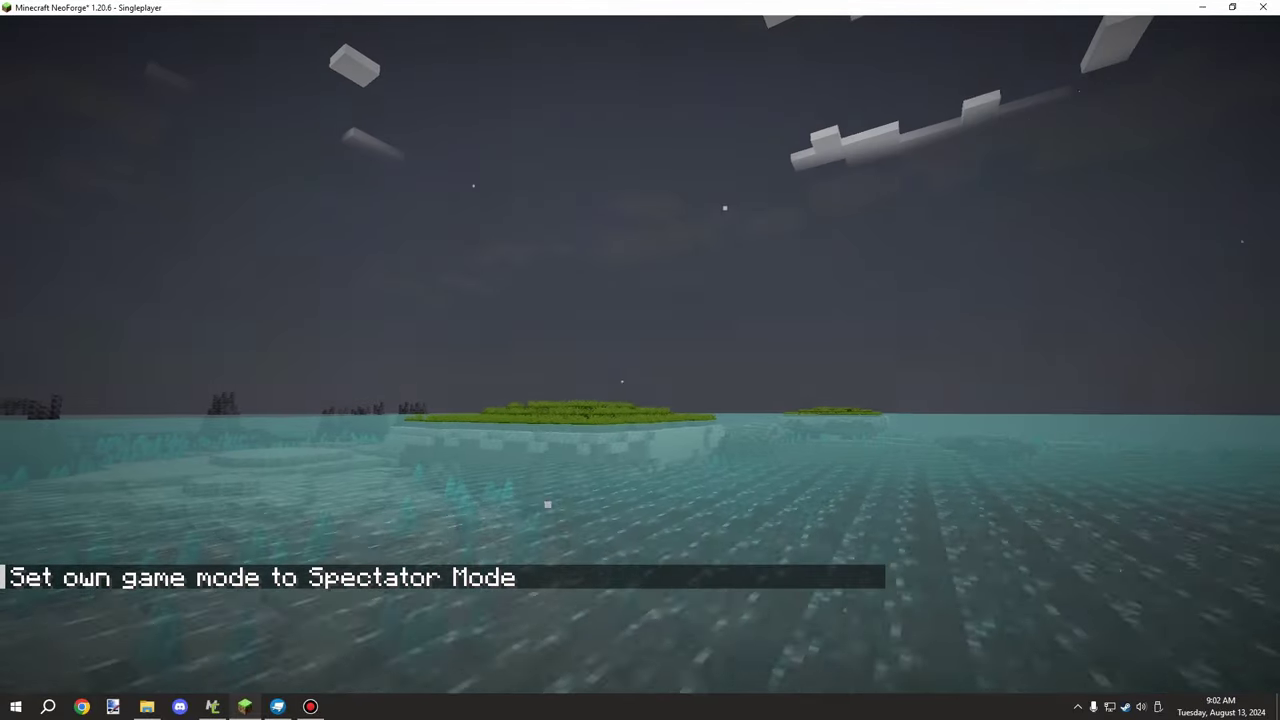
pyautogui.press('w')
pyautogui.press('w')
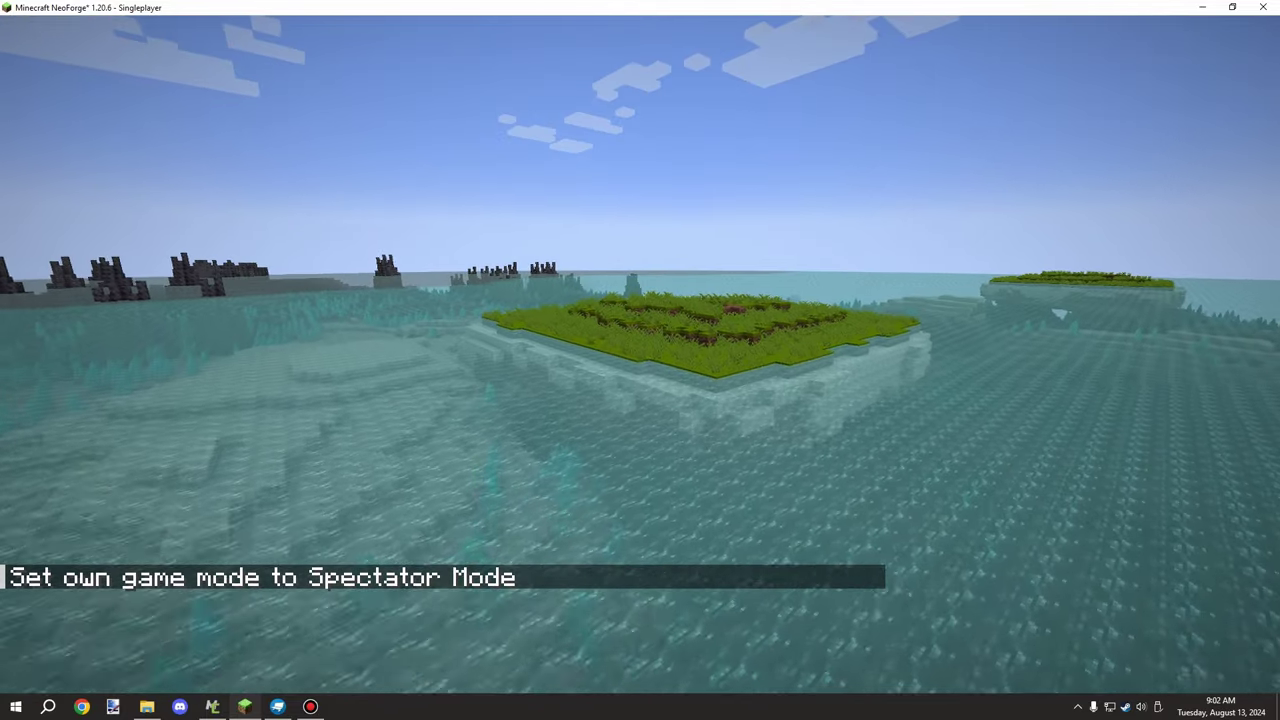
pyautogui.press('w')
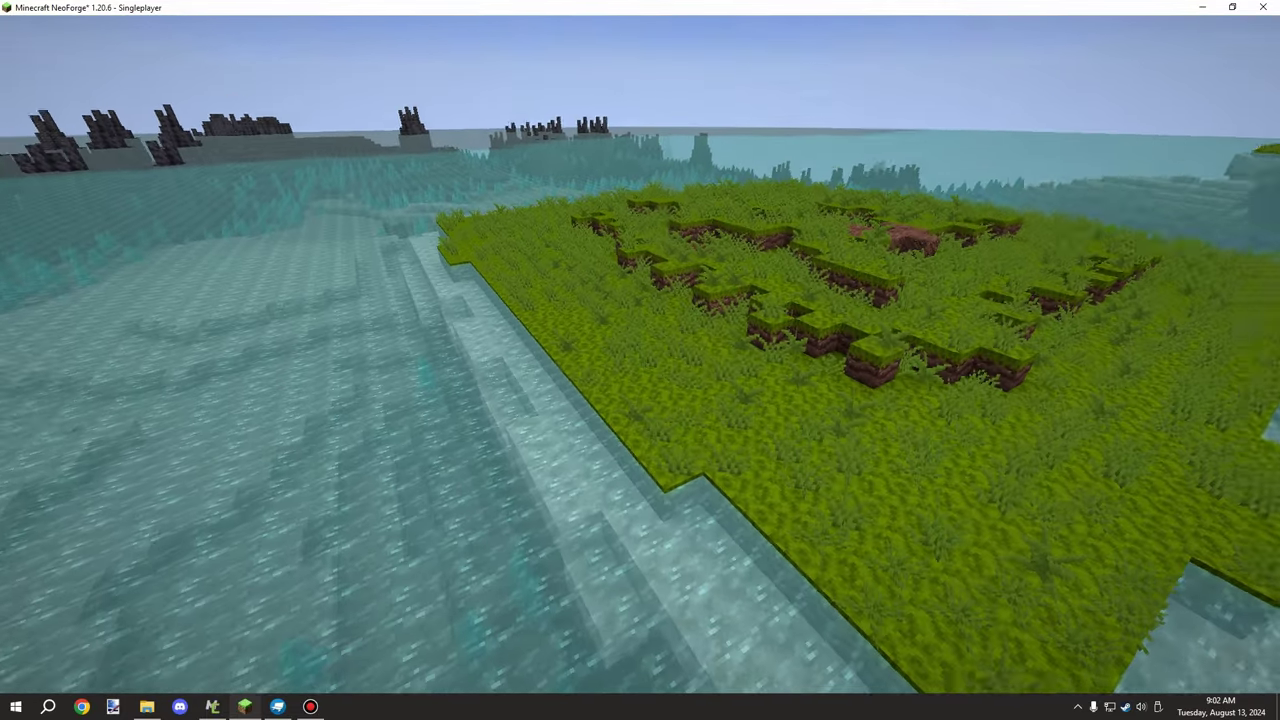
pyautogui.press('w')
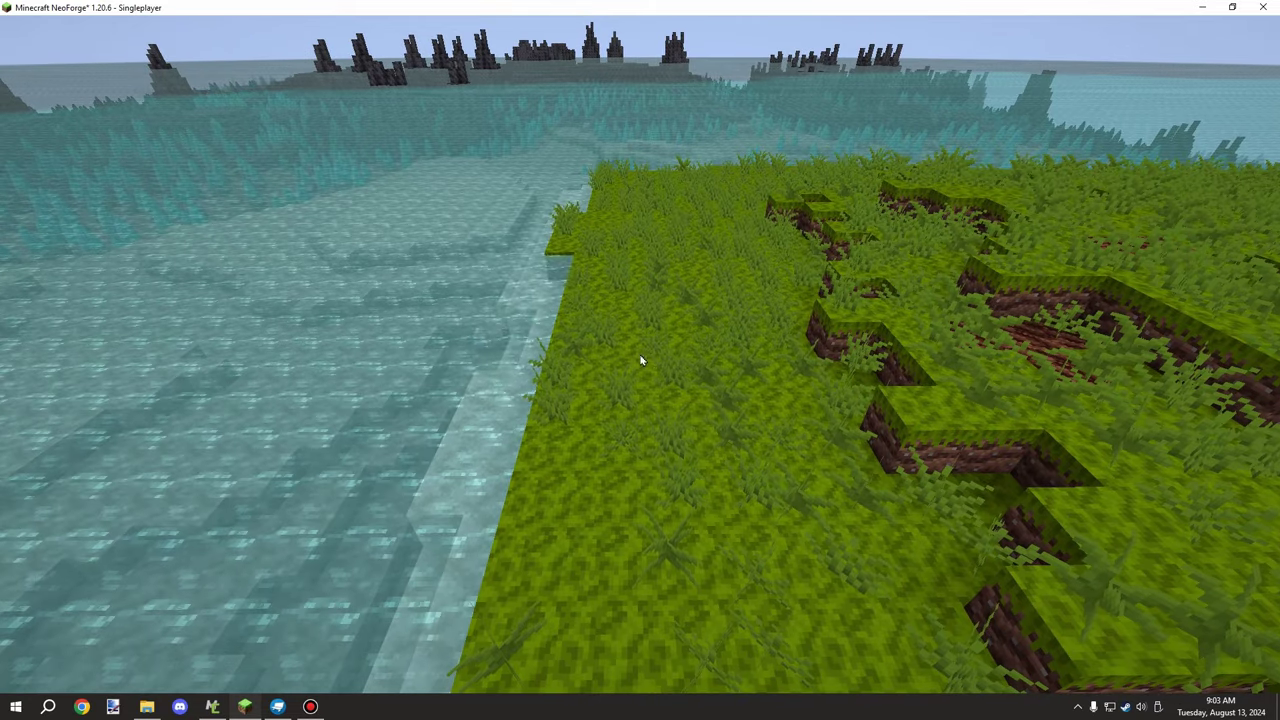
# - Switch to Creative Mode, land beside the water and fill both empty cups in the hotbar with Piruff water
pyautogui.hotkey('F3', 'F4')
pyautogui.hotkey('F3', 'F4')
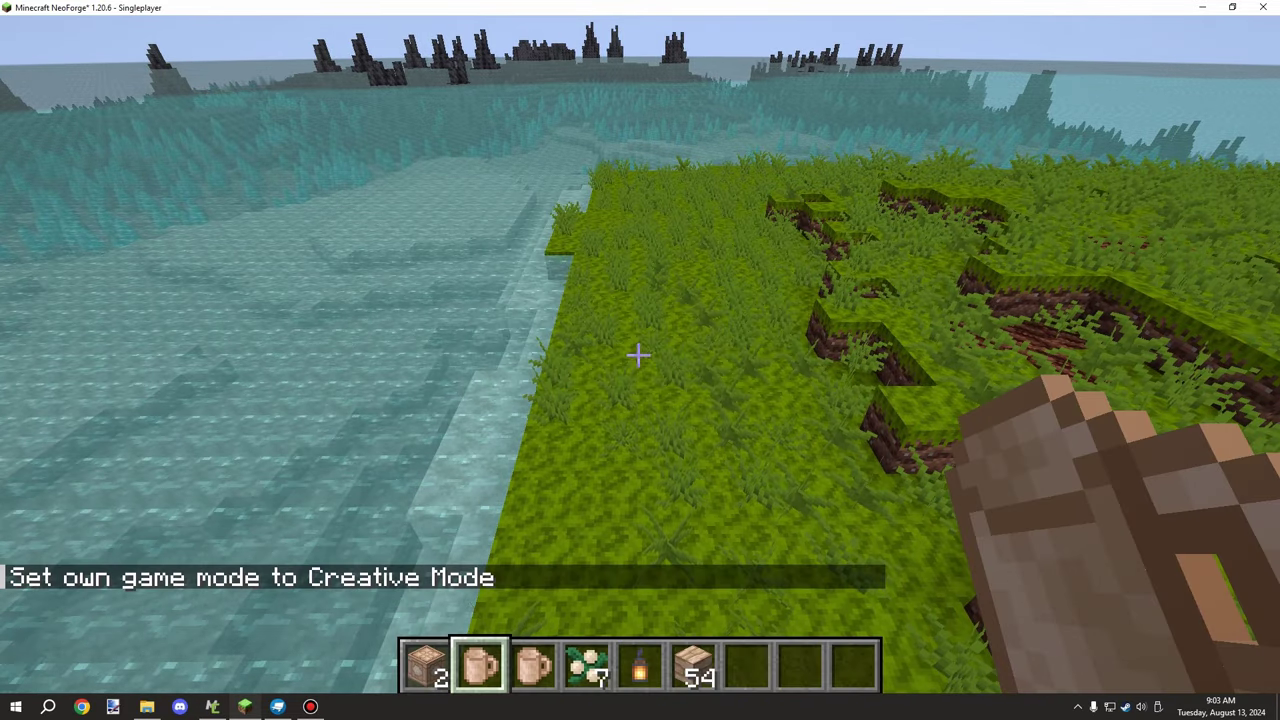
pyautogui.press('shift')
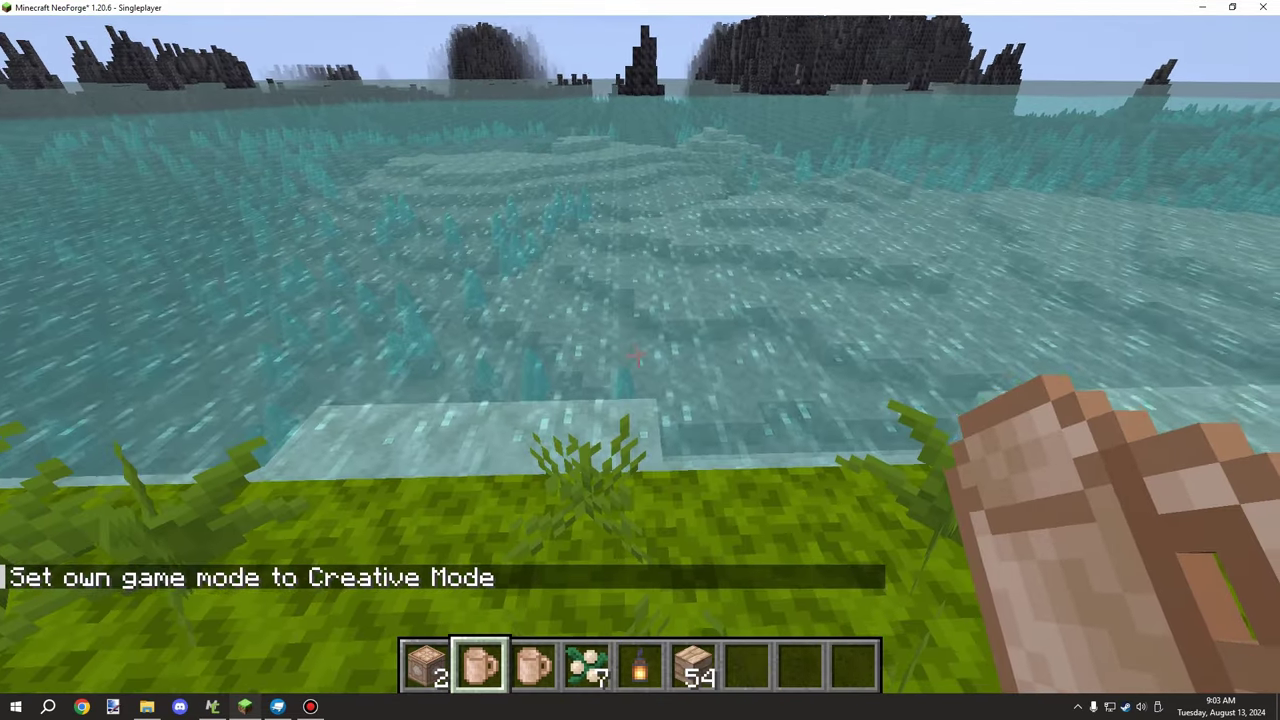
pyautogui.press('w')
pyautogui.rightClick(638, 355)
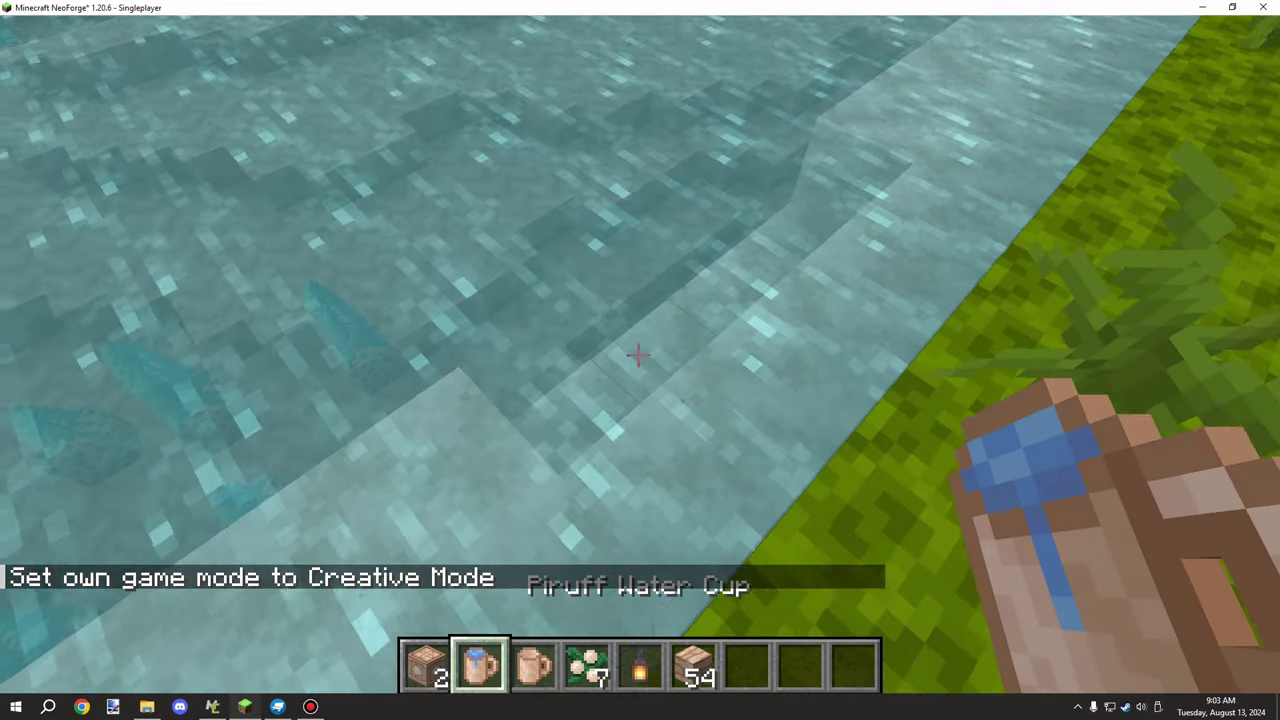
pyautogui.press('3')
pyautogui.rightClick(637, 355)
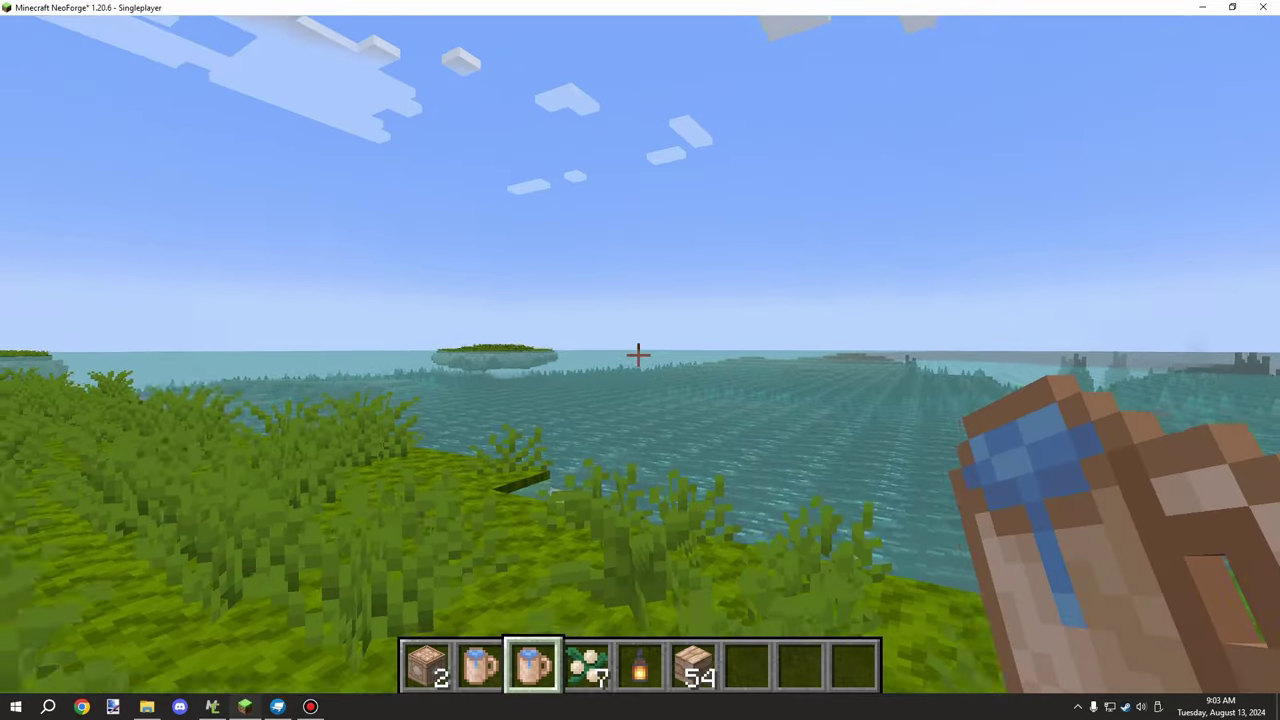
# - Select an empty hotbar slot and walk around the grassy island to look over its terrain and surroundings
pyautogui.scroll(2, 637, 355)
pyautogui.press('3')
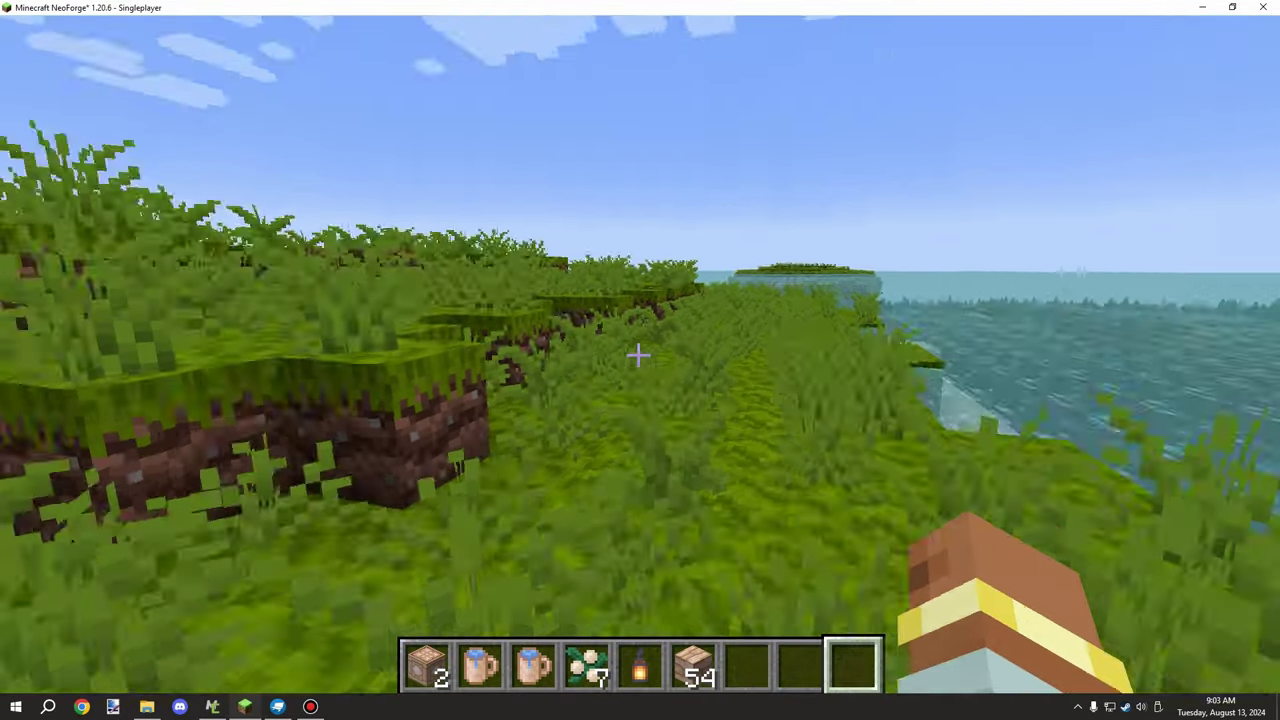
pyautogui.press('w')
pyautogui.press('space')
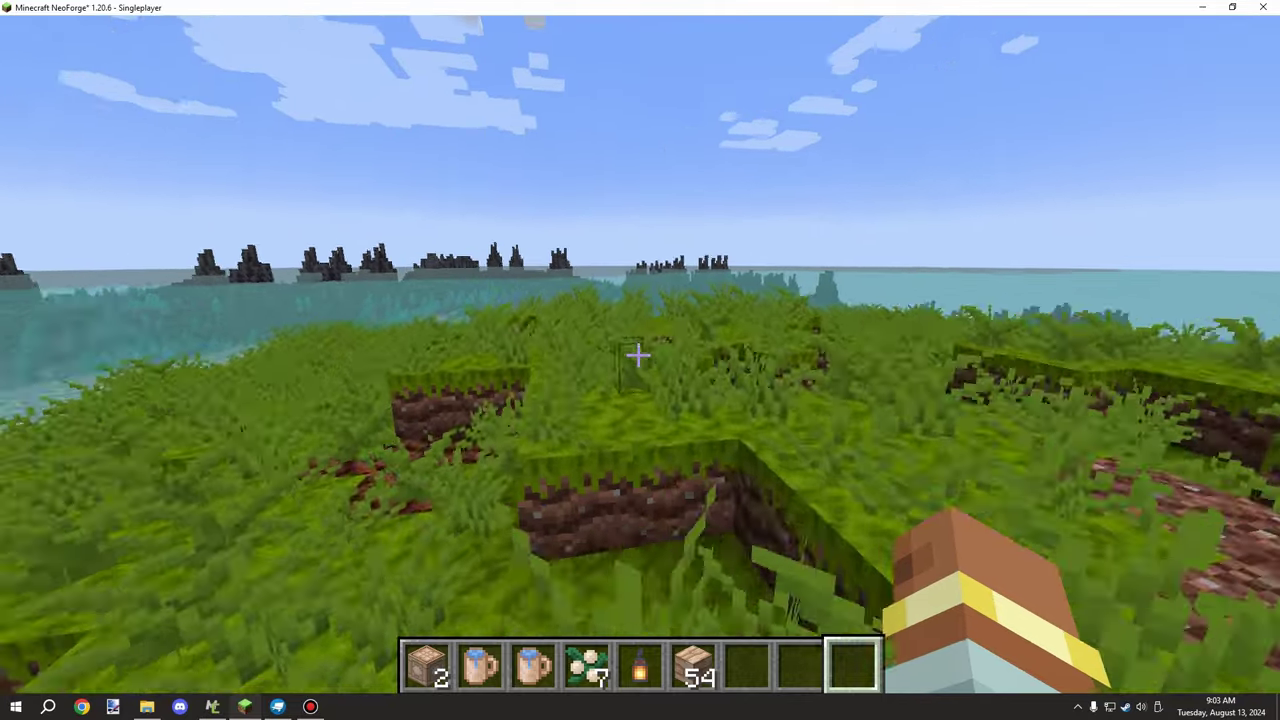
pyautogui.press('w')
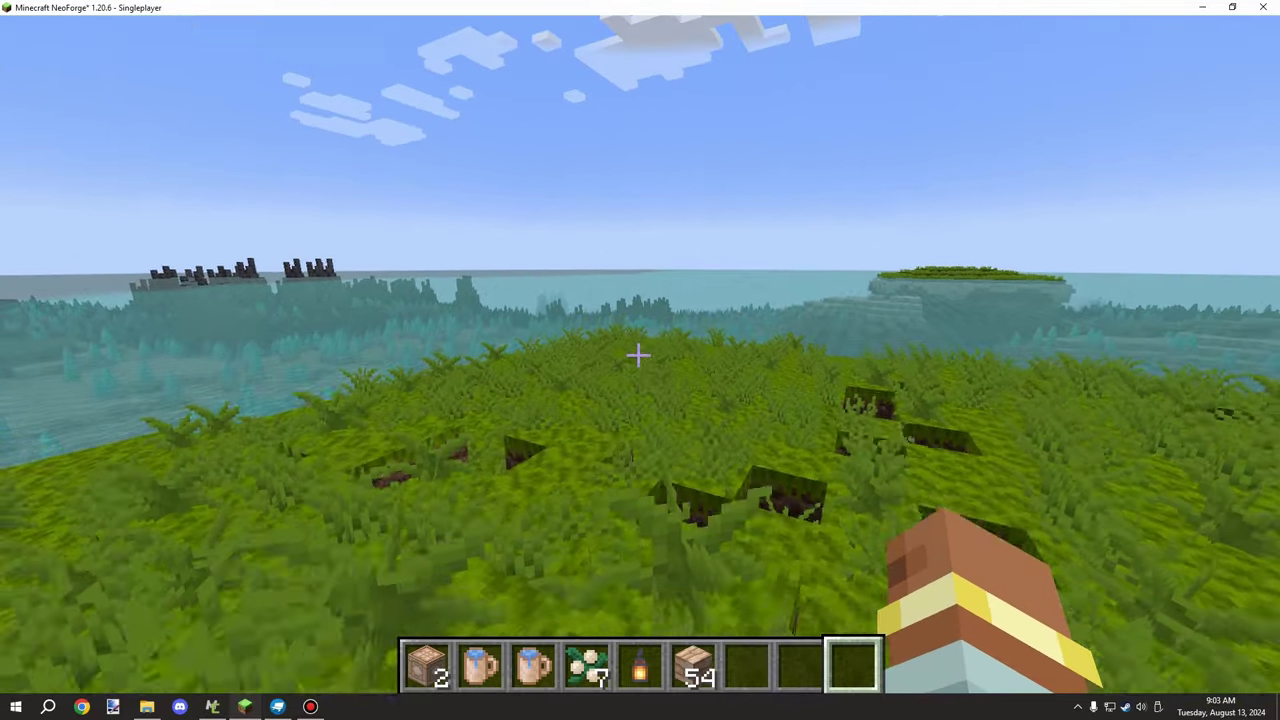
pyautogui.press('w')
pyautogui.press('space')
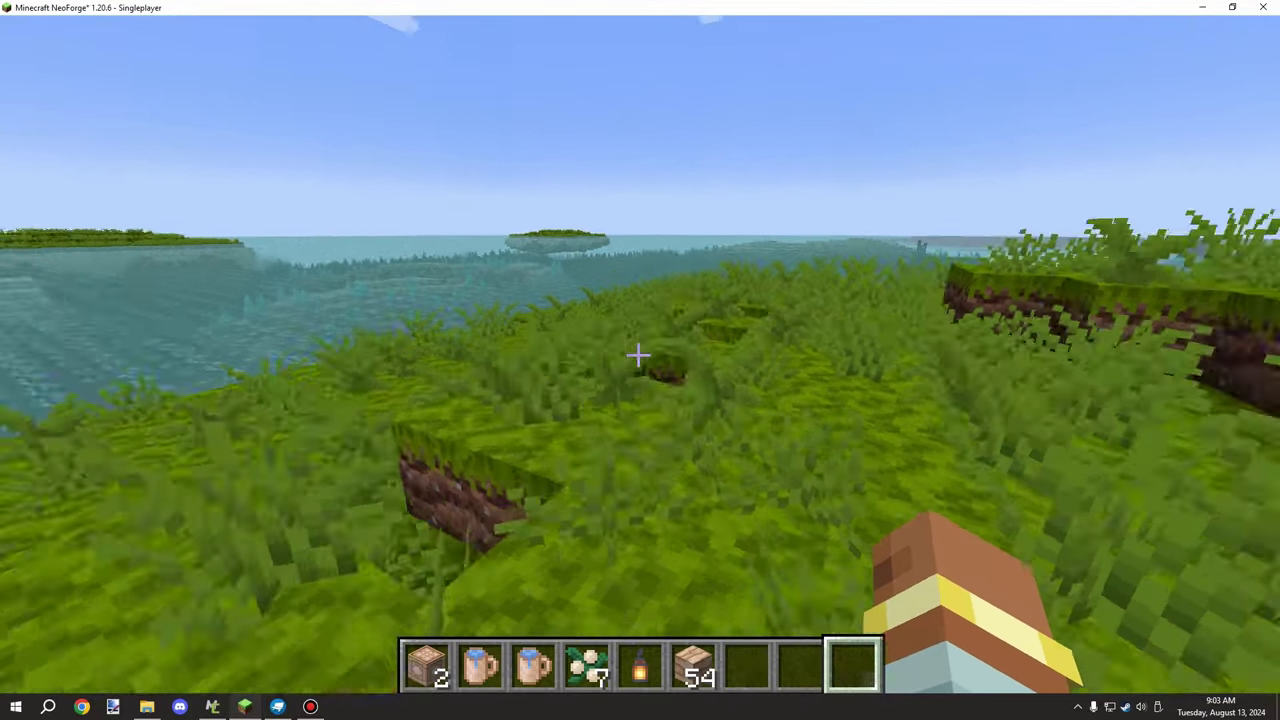
pyautogui.press('w')
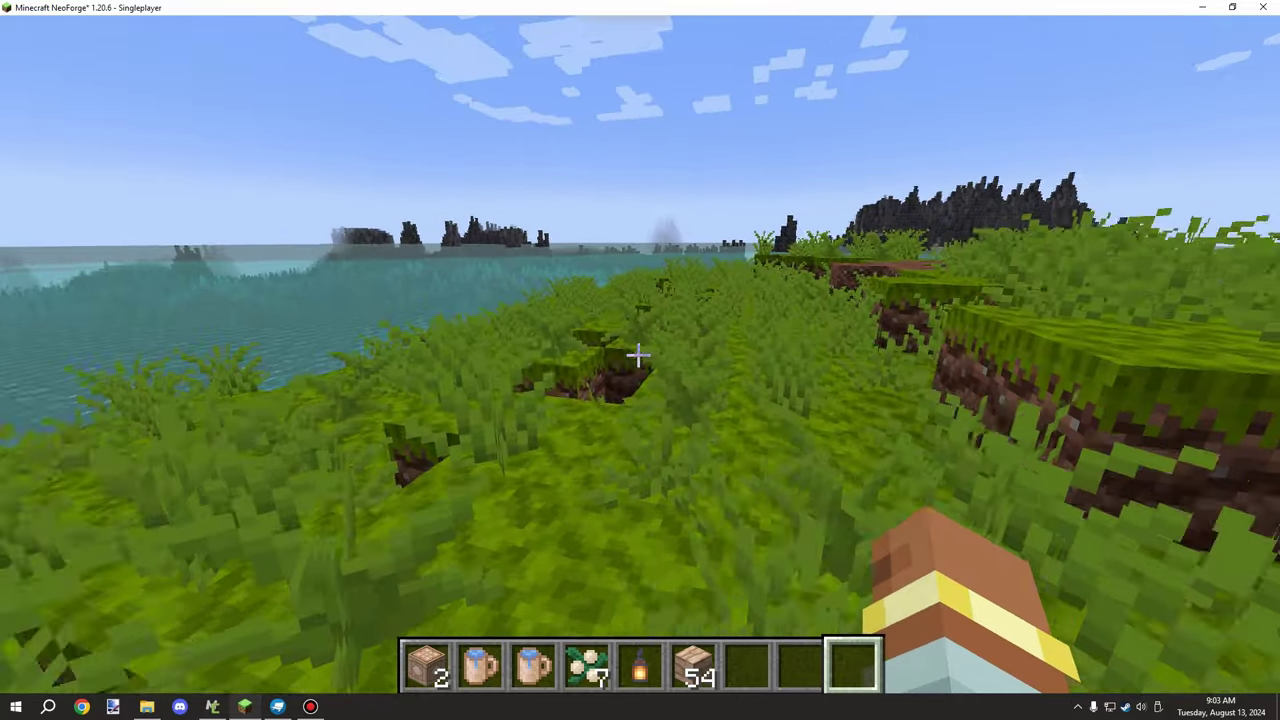
pyautogui.press('w')
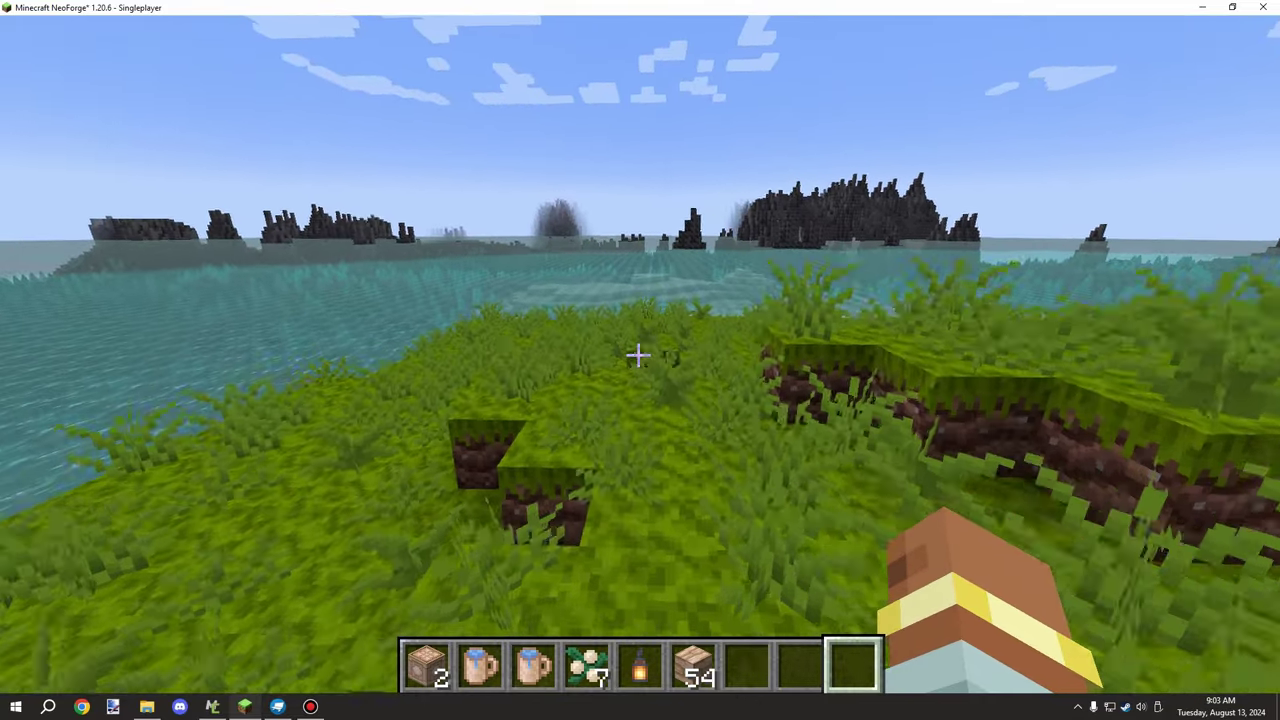
pyautogui.press('w')
# - Pause and minimize Minecraft, switch to the clusters model in Blockbench and examine the rose quartz cluster from several angles
pyautogui.press('Escape')
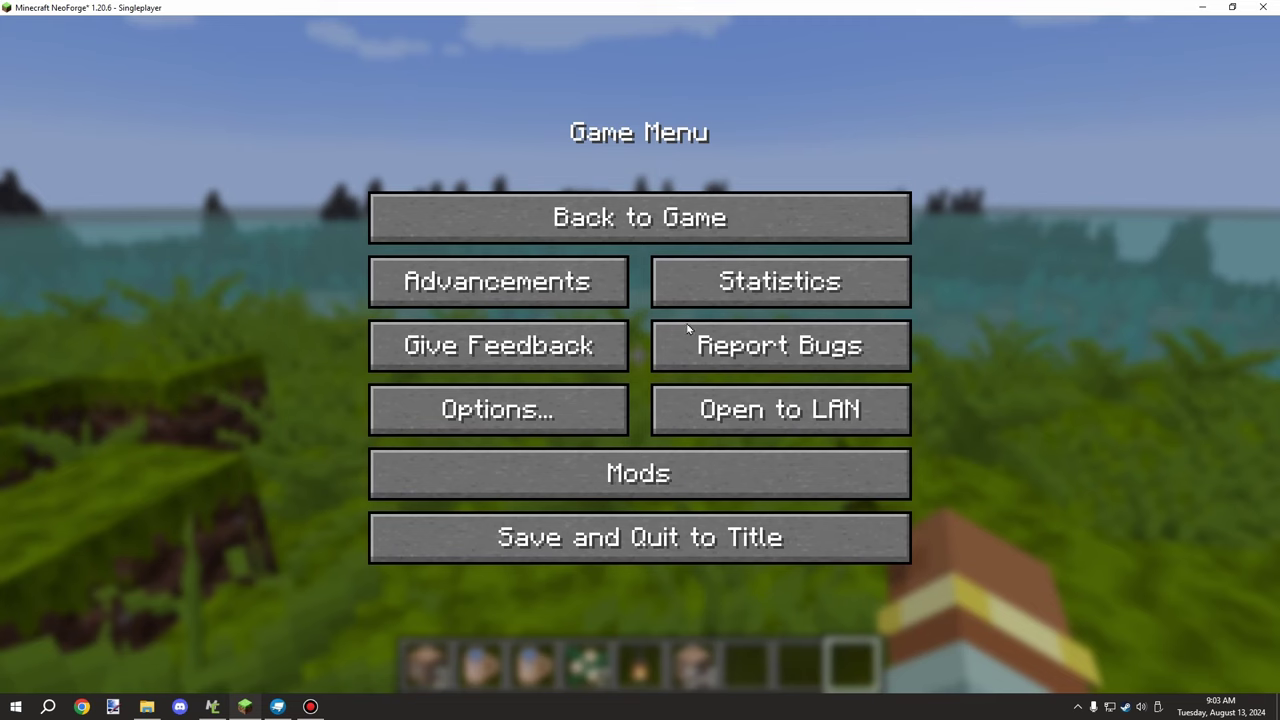
pyautogui.click(1197, 7)
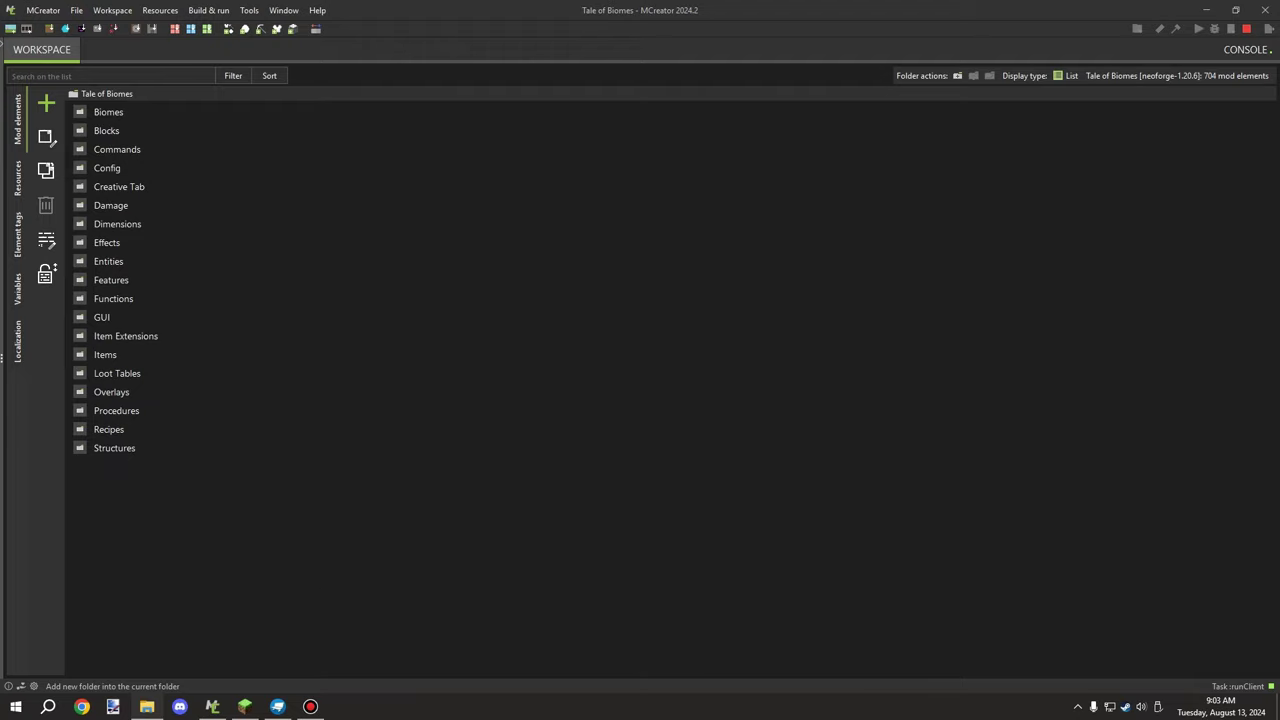
pyautogui.moveTo(802, 577); pyautogui.dragTo(852, 548)
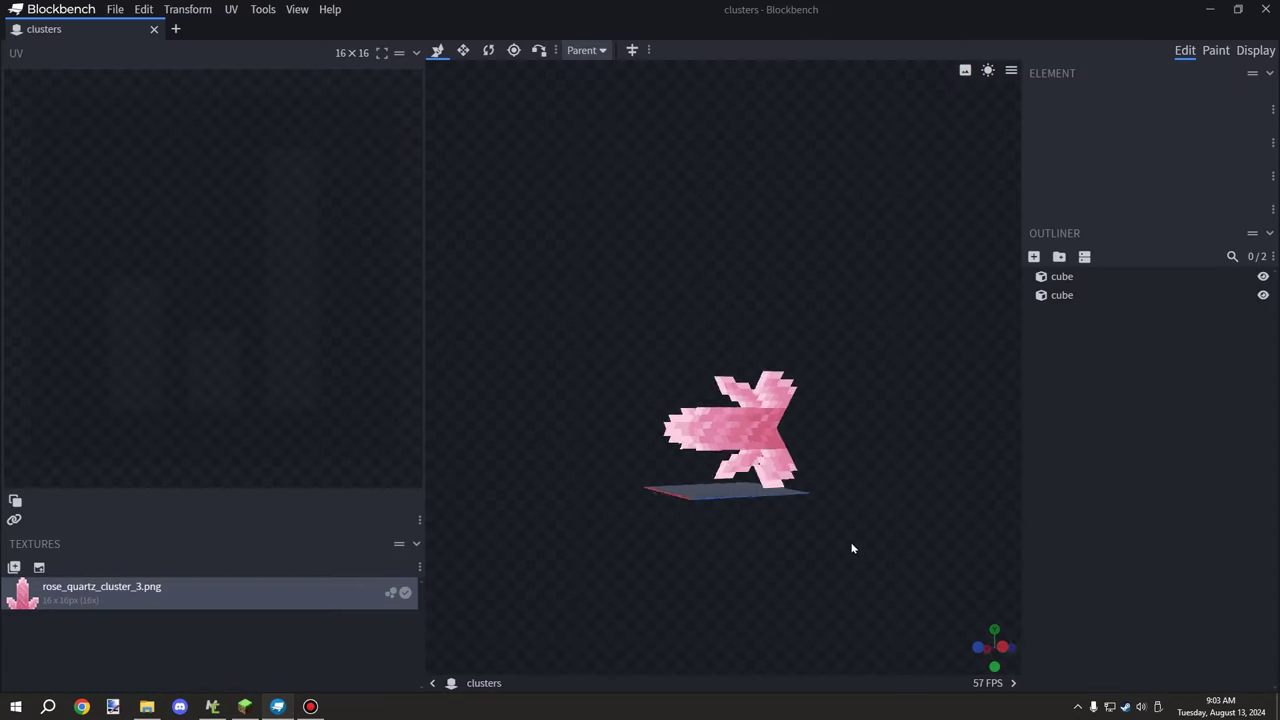
pyautogui.moveTo(924, 312)
pyautogui.mouseDown()
pyautogui.moveTo(937, 438)
pyautogui.moveTo(914, 325)
pyautogui.mouseUp()
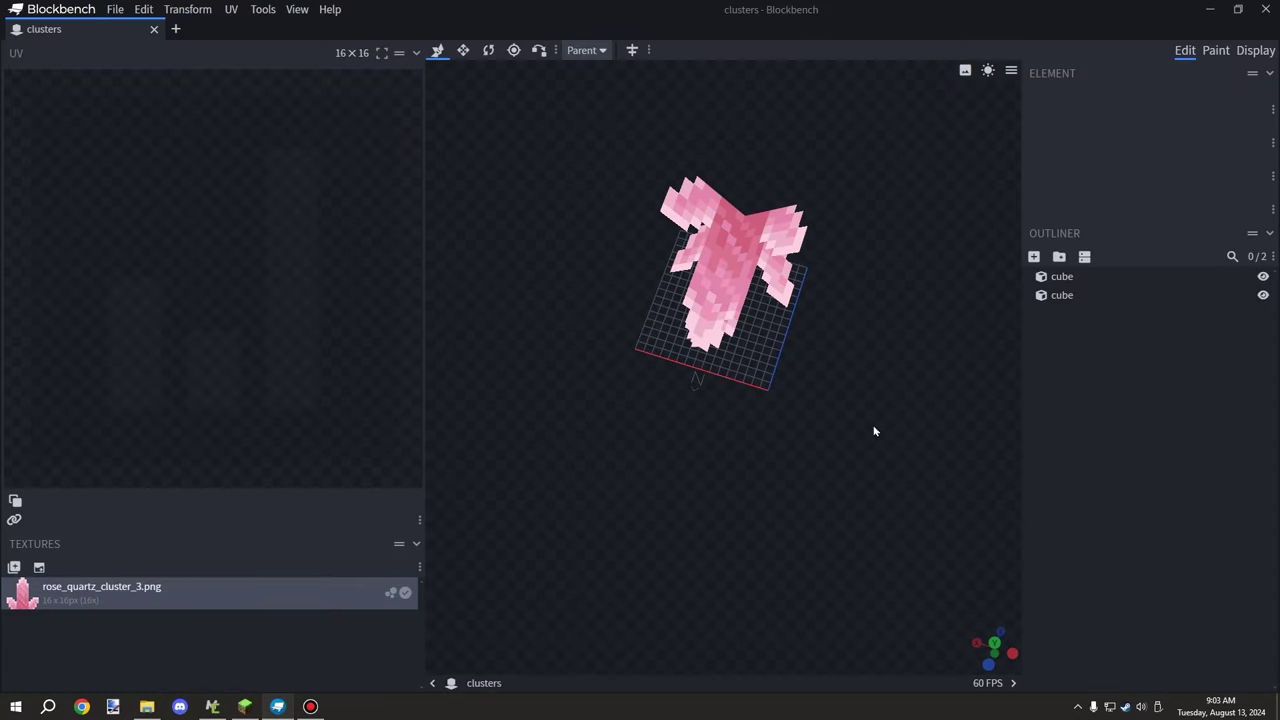